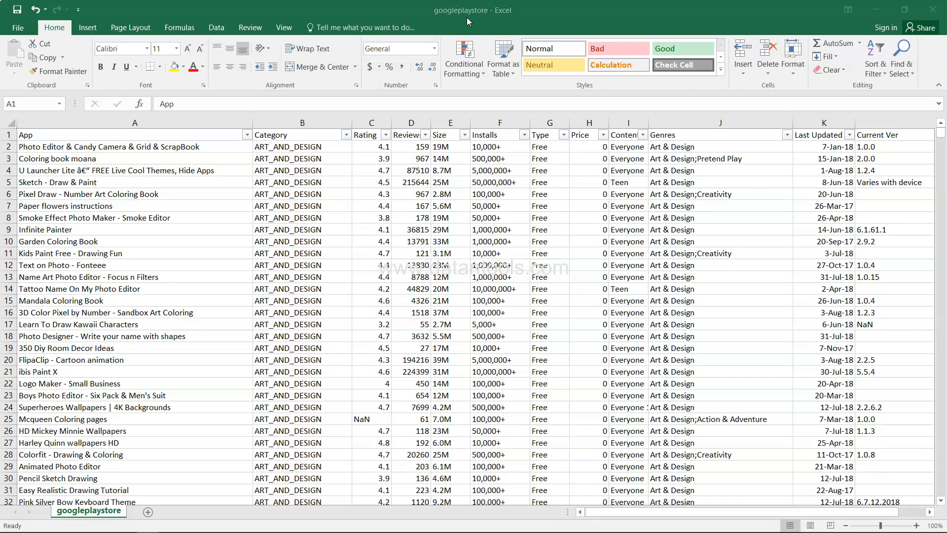
Step: Inspect the App column's filter values and check how far its data extends, from the first record to the last row
click(233, 137)
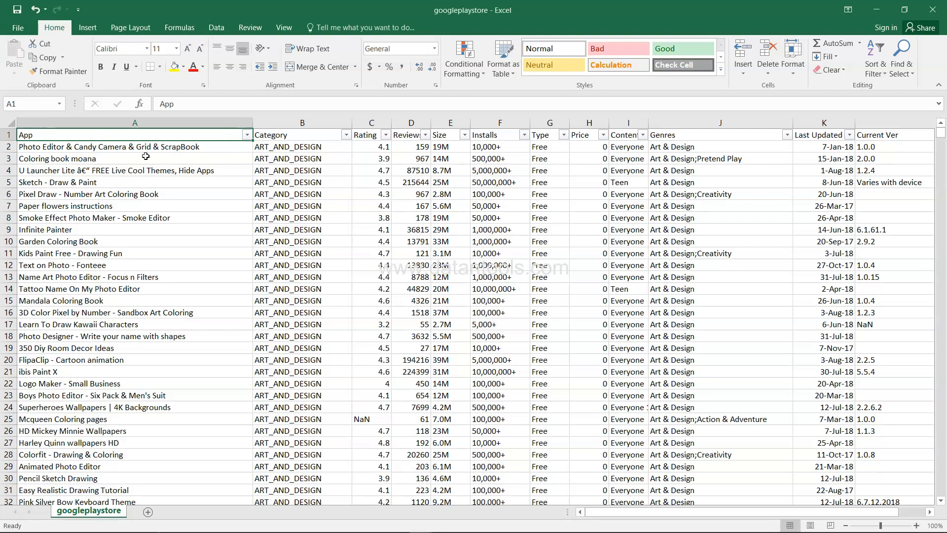
click(247, 134)
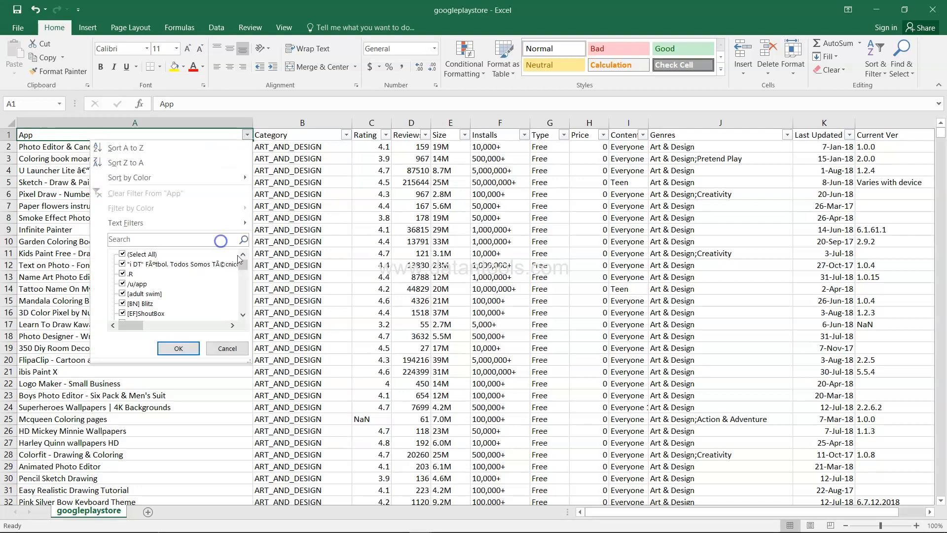
mouse_move(245, 269)
mouse_down()
mouse_move(245, 301)
mouse_move(245, 266)
mouse_up()
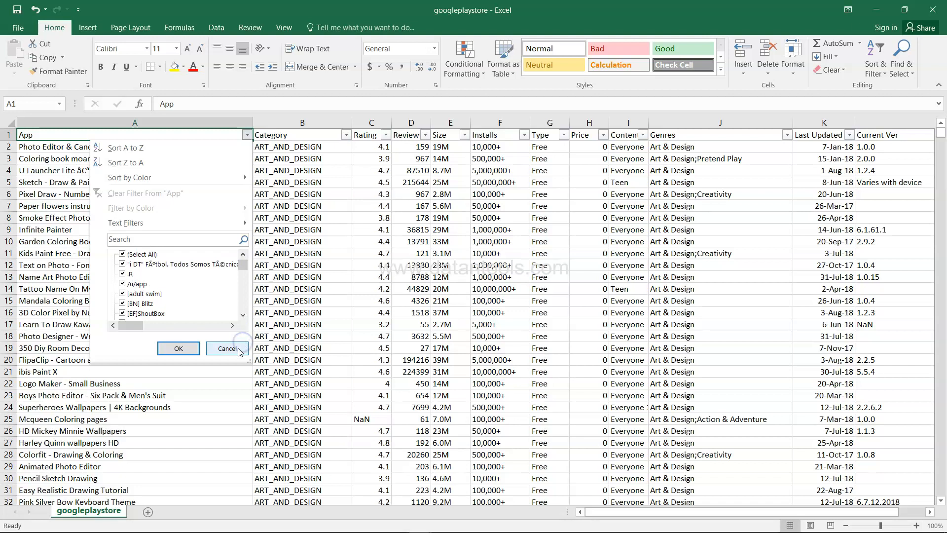
click(239, 348)
click(105, 276)
key(ctrl+Down)
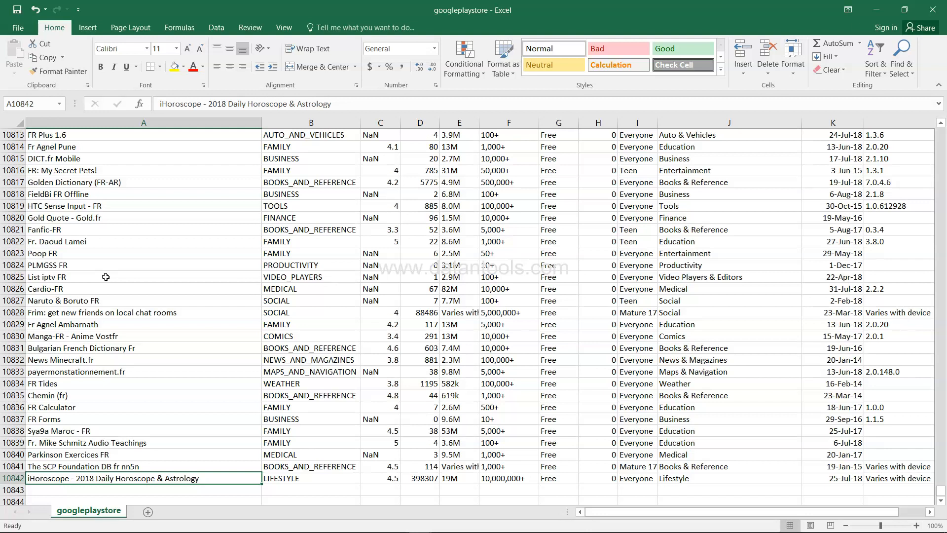
key(ctrl+Up)
key(Down)
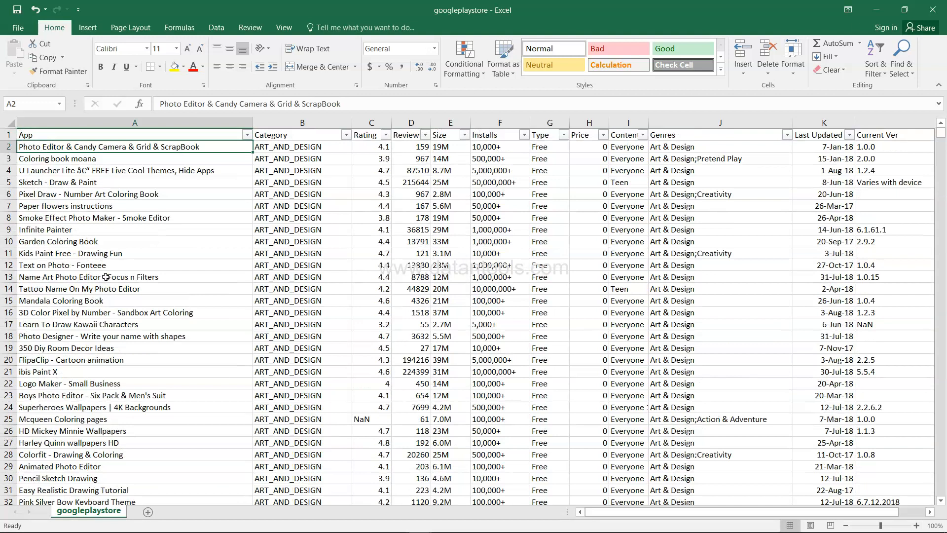
Step: Review the filter values of the Category and Rating columns without filtering, and inspect the rating in cell C25
click(329, 137)
click(346, 135)
click(346, 135)
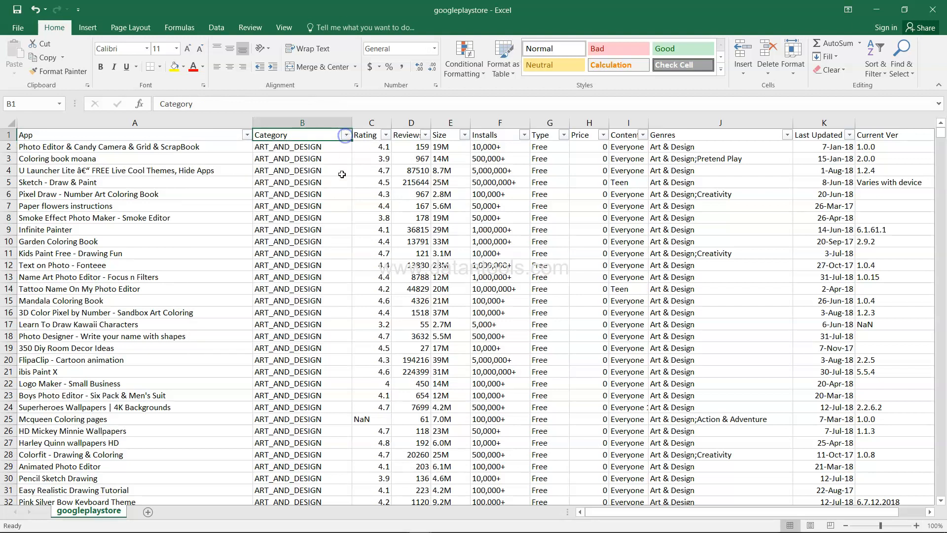
click(347, 135)
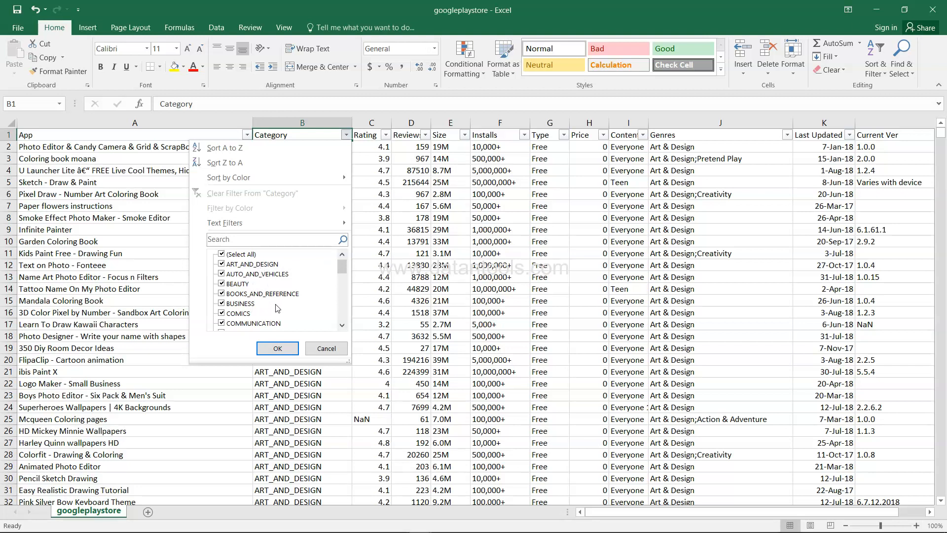
click(326, 348)
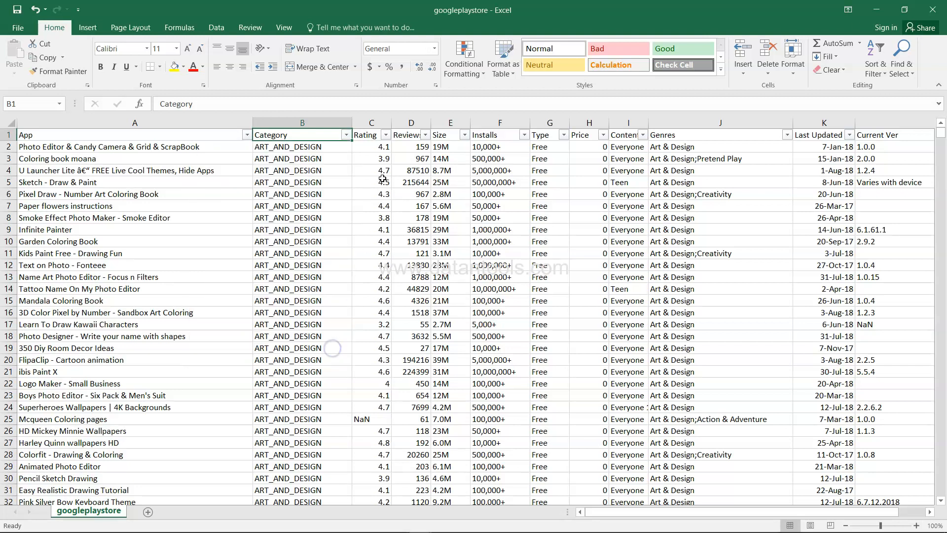
click(386, 136)
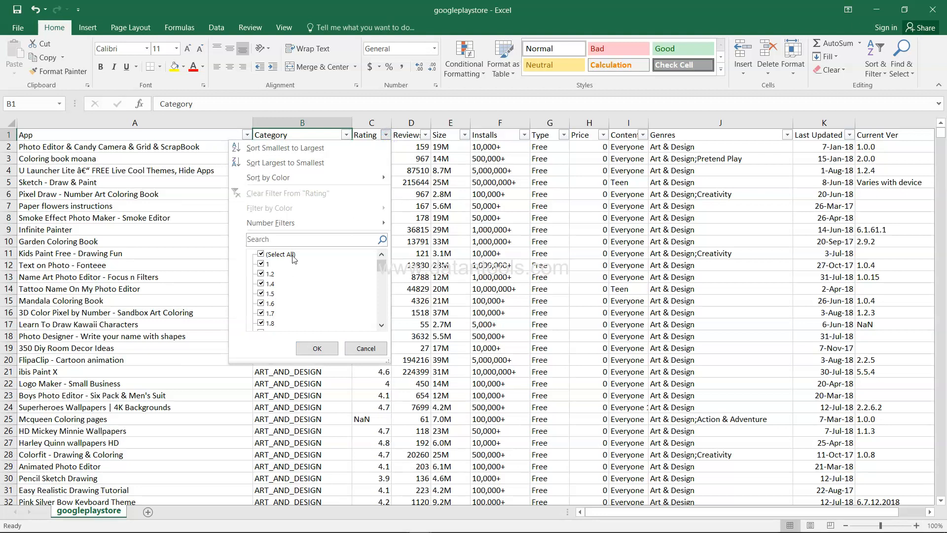
drag(383, 263, 380, 318)
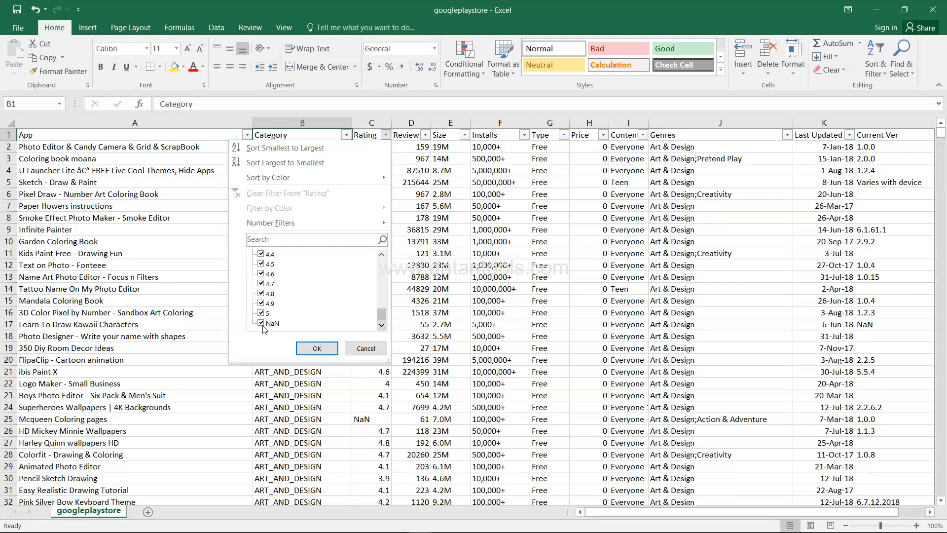
click(317, 348)
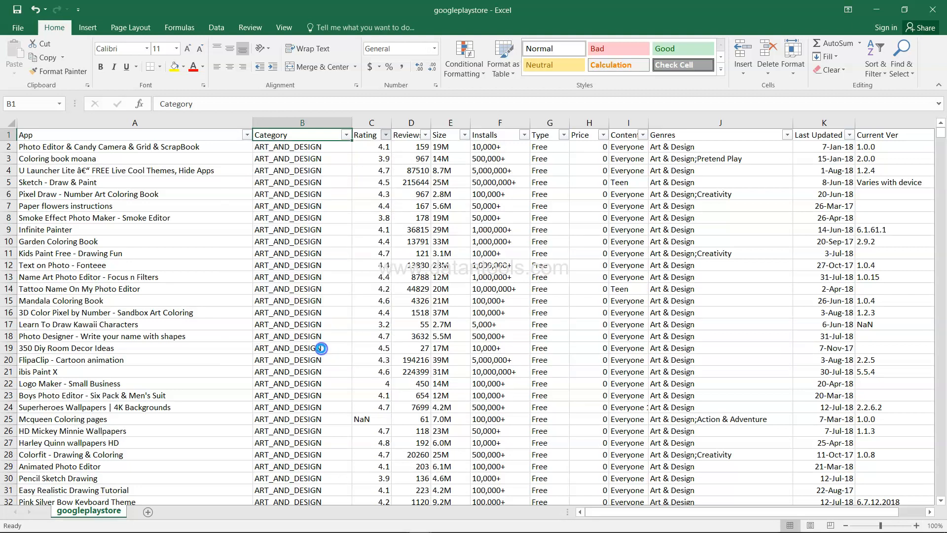
click(374, 420)
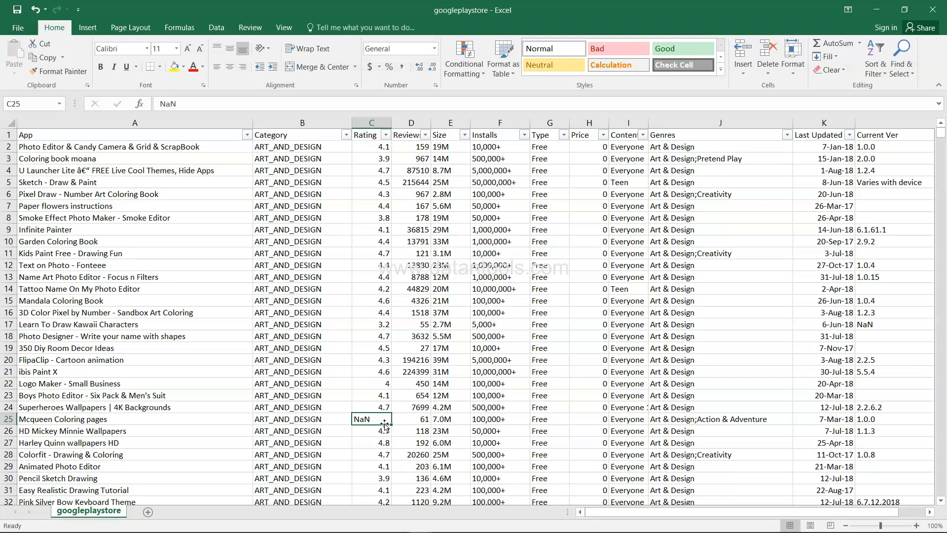
Step: Review the filter values of the Reviews and Size columns without filtering, and inspect the size in cell E5
click(420, 174)
click(411, 132)
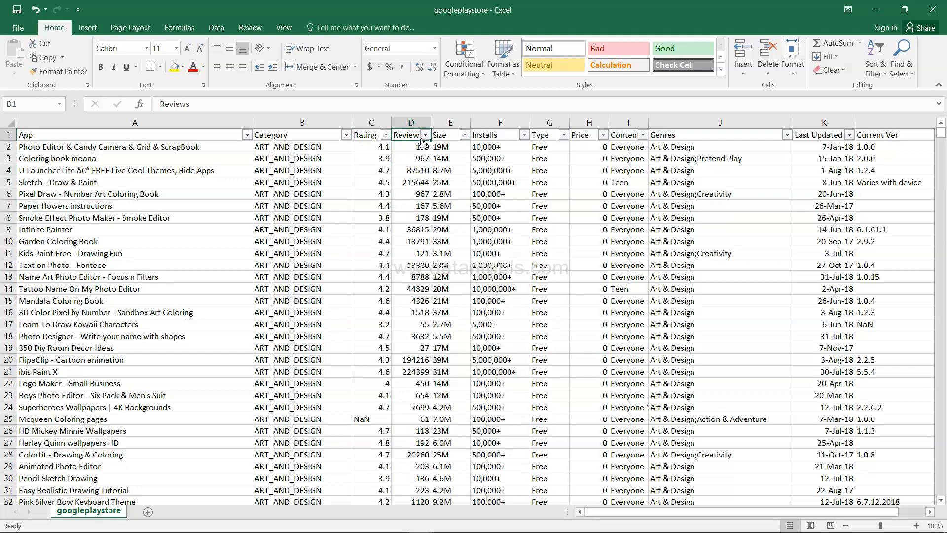
click(425, 135)
drag(421, 267, 421, 331)
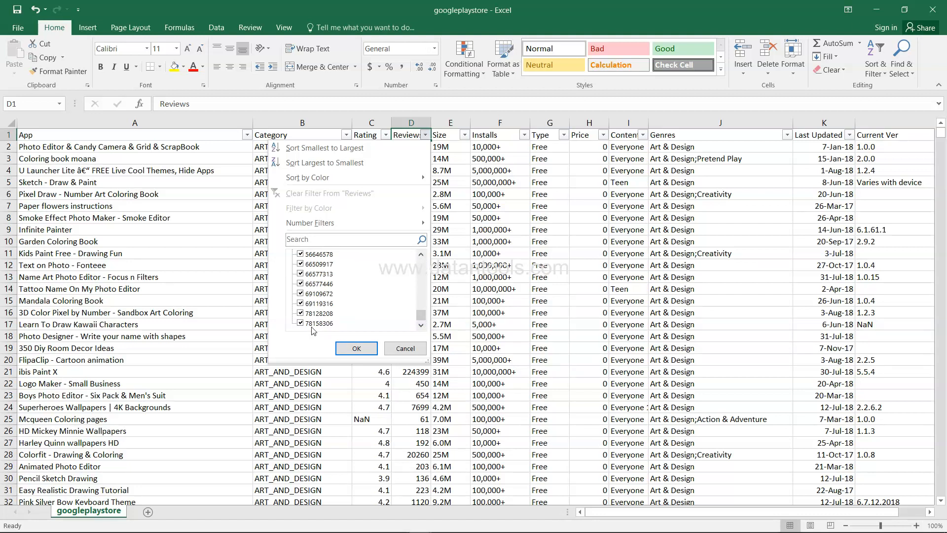
click(357, 348)
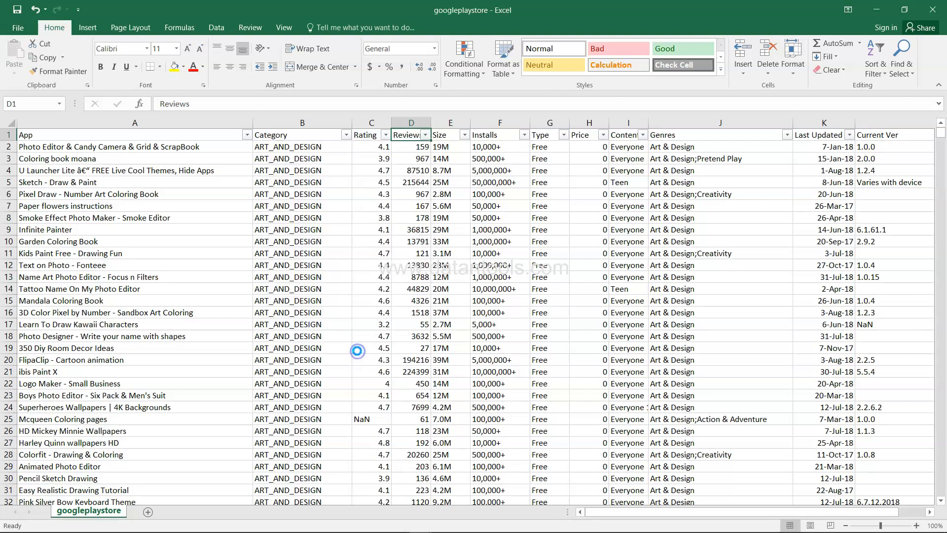
click(464, 135)
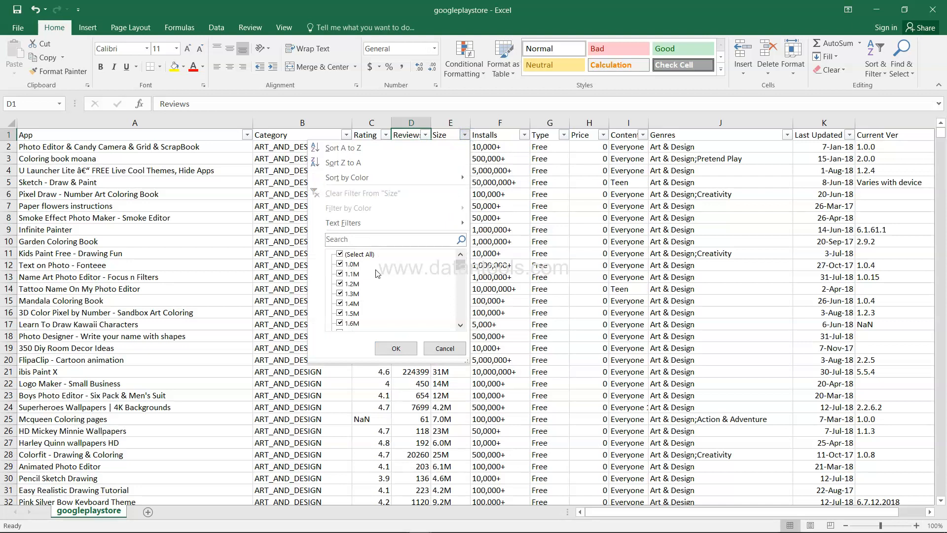
drag(462, 267, 463, 290)
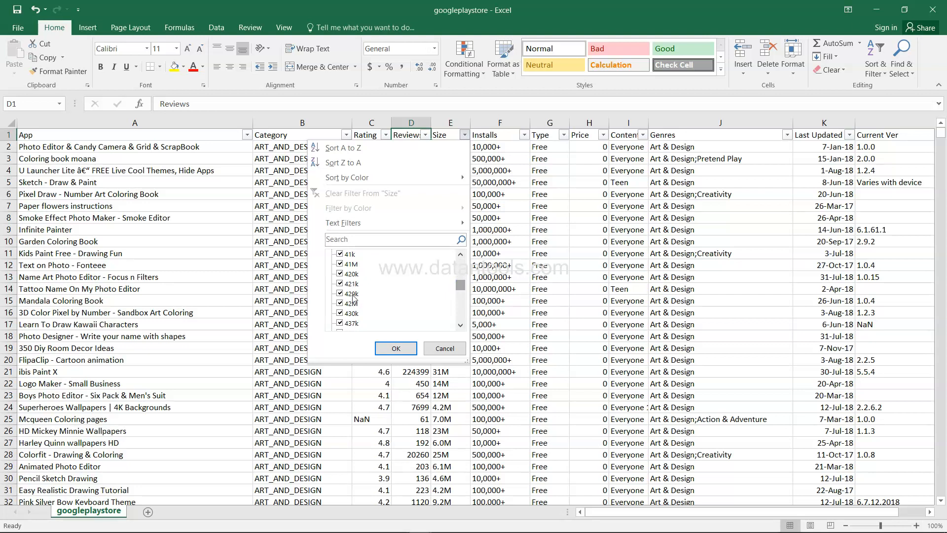
click(446, 349)
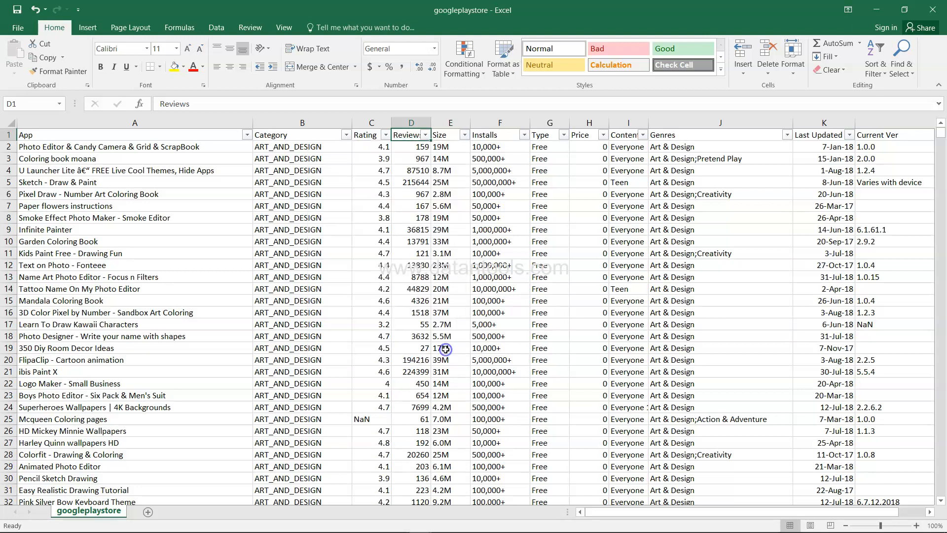
click(449, 183)
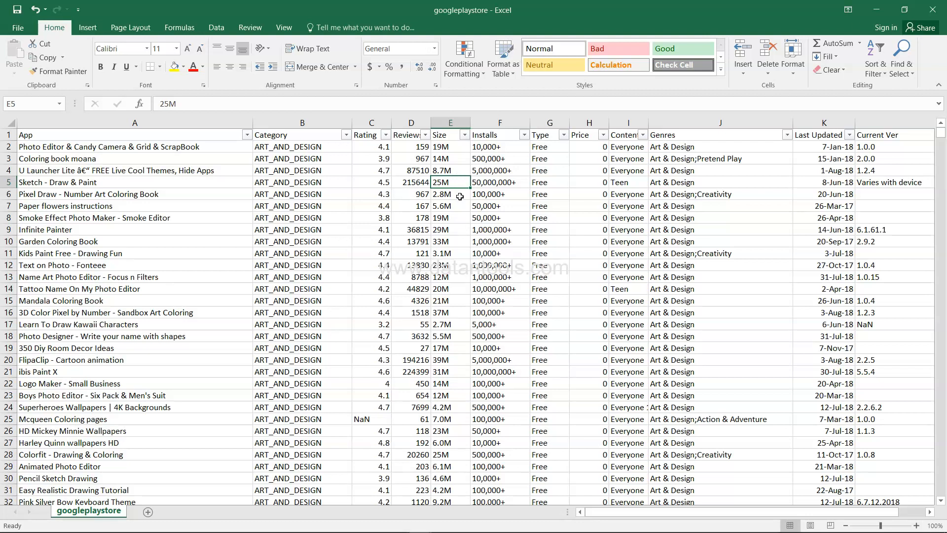
Step: Examine the first few Installs entries in rows 2 to 5 and the Type column's filter values
click(506, 162)
click(509, 147)
click(511, 158)
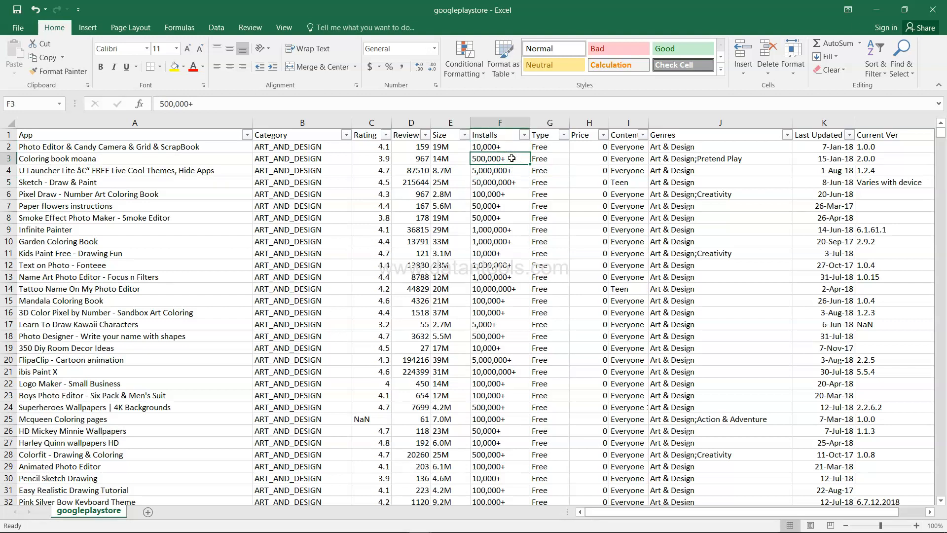
click(512, 171)
click(515, 182)
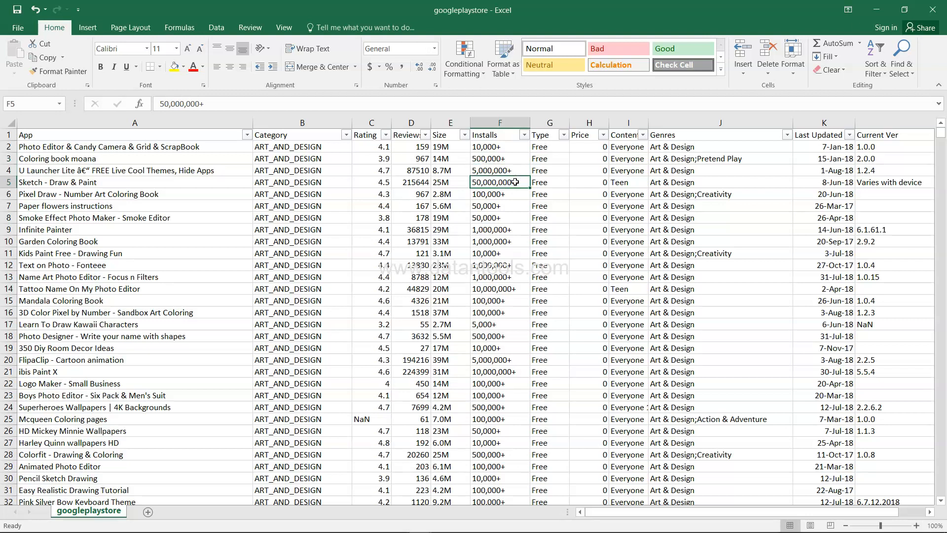
click(556, 158)
click(565, 137)
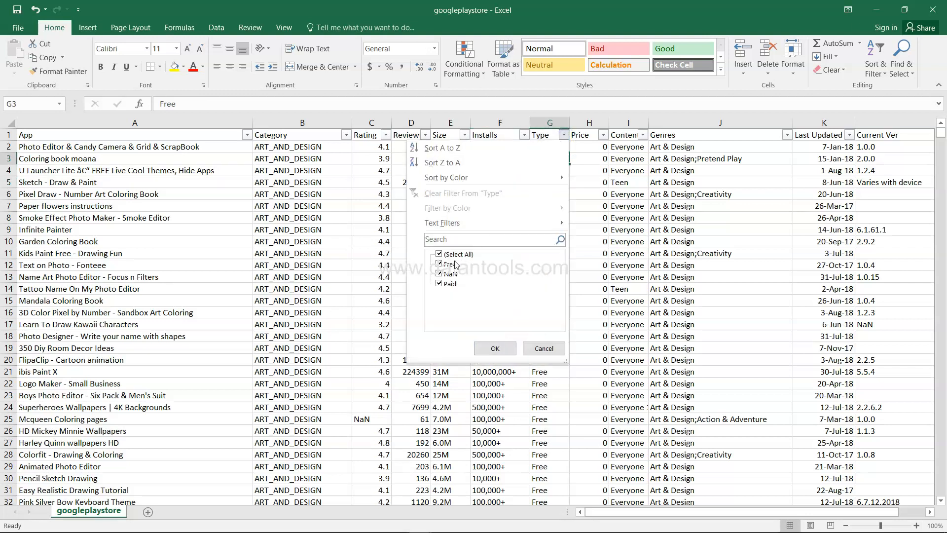
click(550, 351)
Step: Review the Price and Content Rating filter values, and compare the Genres entries with the Category column
click(603, 135)
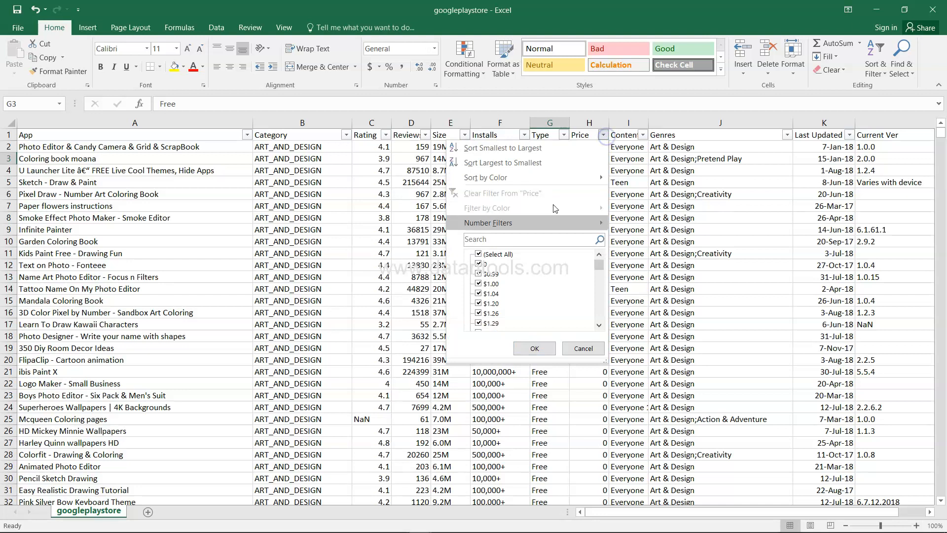
drag(599, 266, 598, 316)
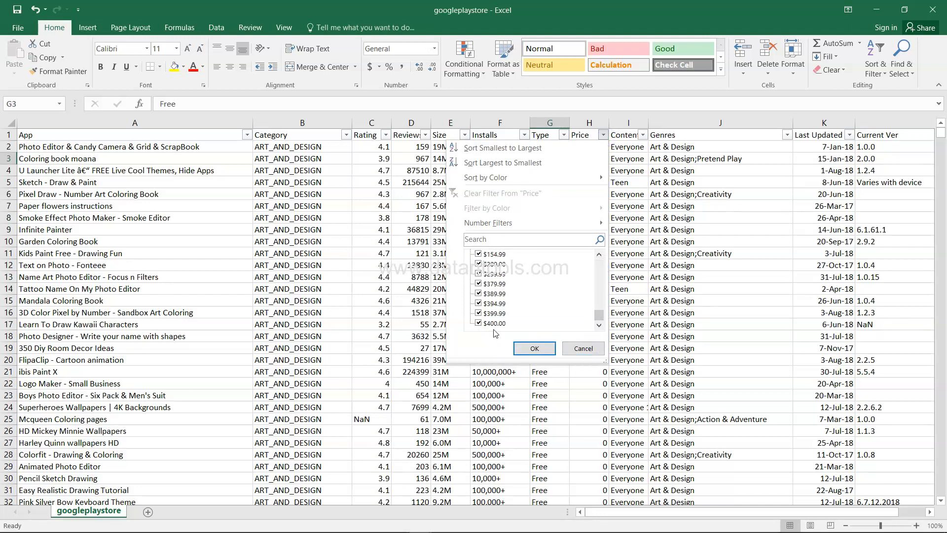
click(581, 349)
click(642, 135)
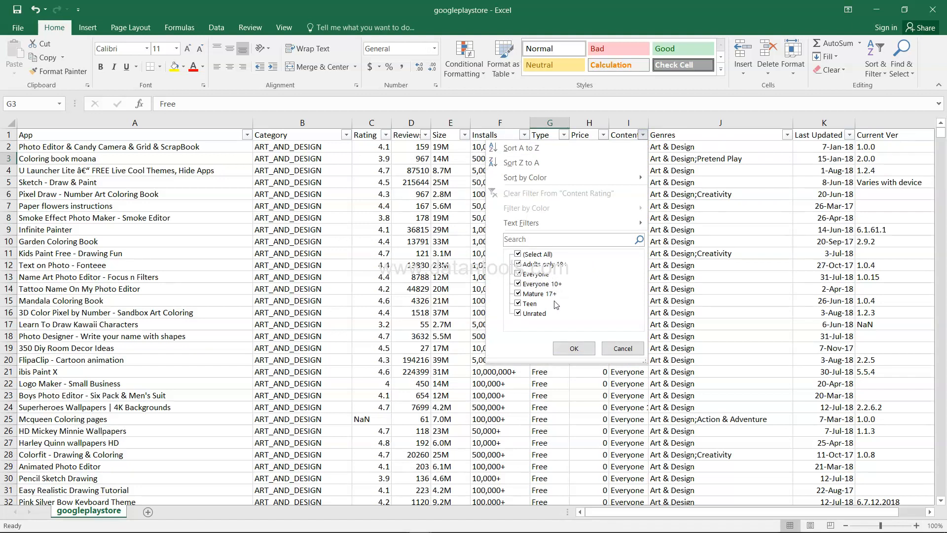
click(620, 350)
click(731, 170)
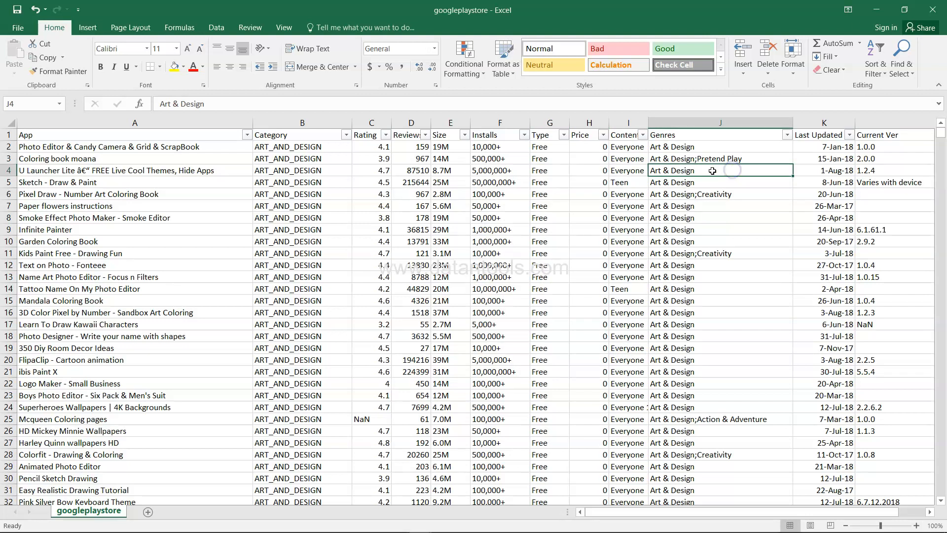
click(299, 157)
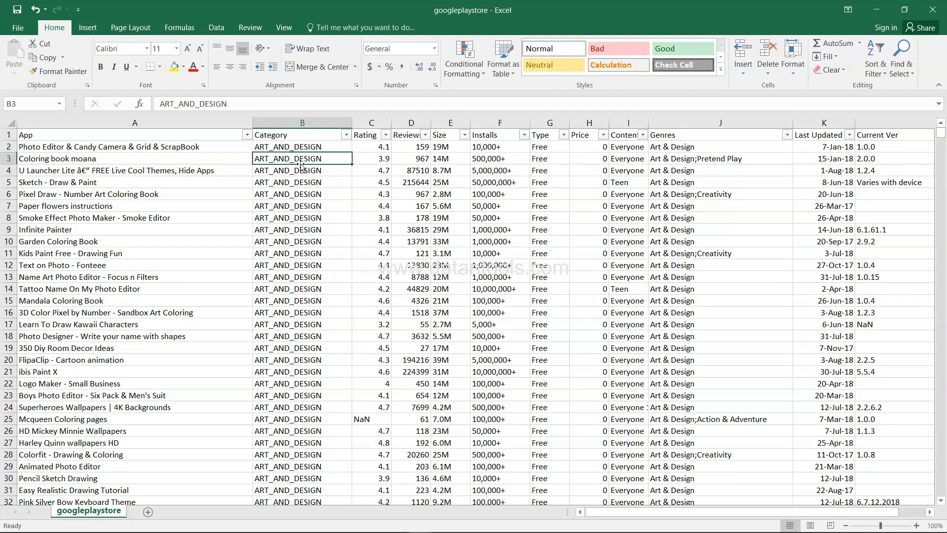
click(728, 162)
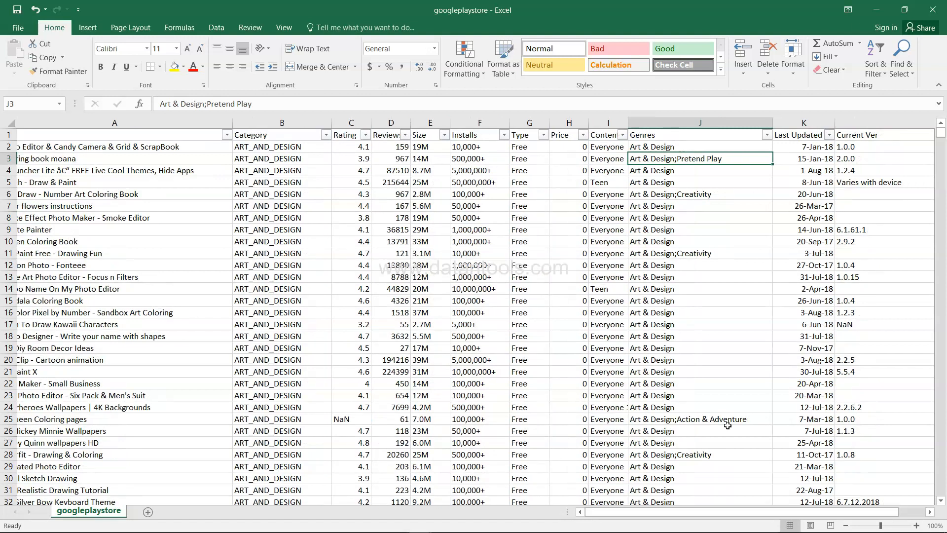
Step: Examine the Last Updated and Current Ver filter values and the Android Ver column, ending on the first Current Ver entry
click(819, 137)
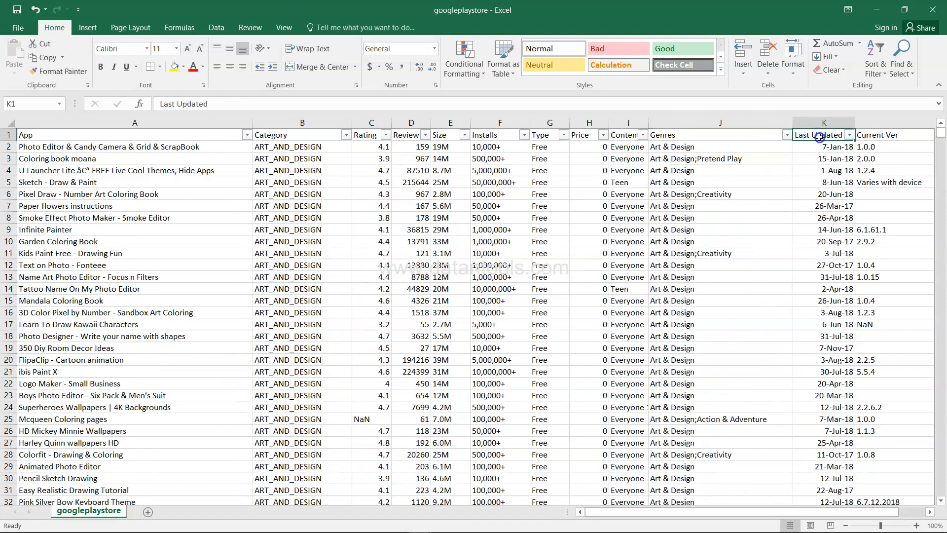
click(848, 136)
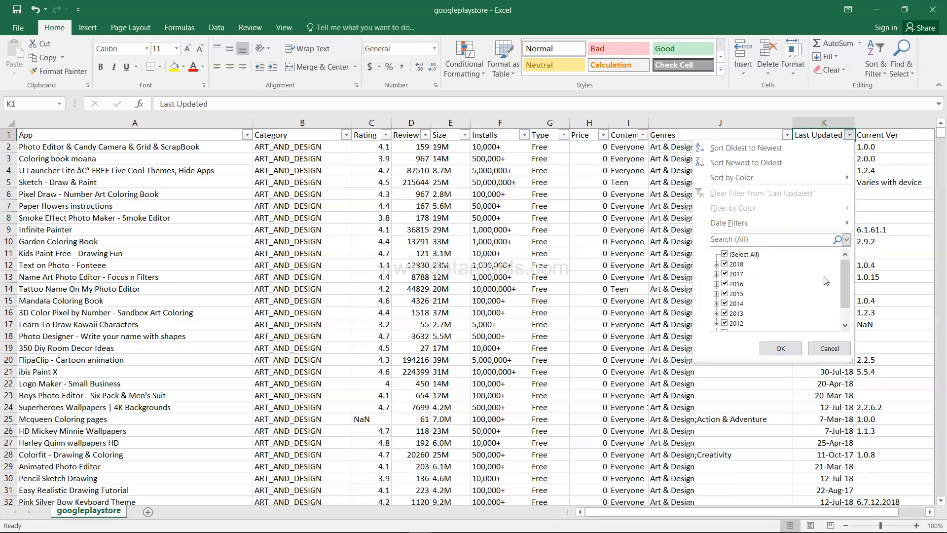
click(834, 350)
click(880, 258)
key(Right)
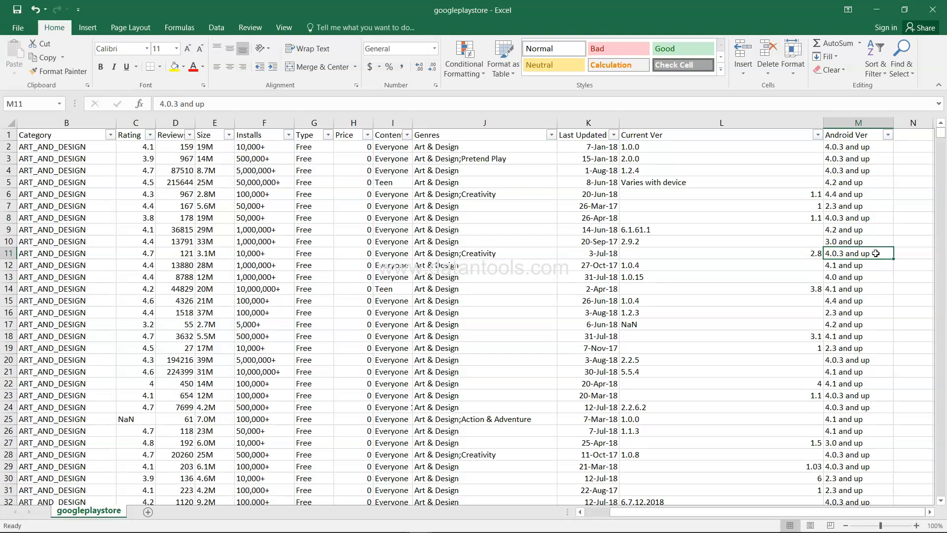
key(Right)
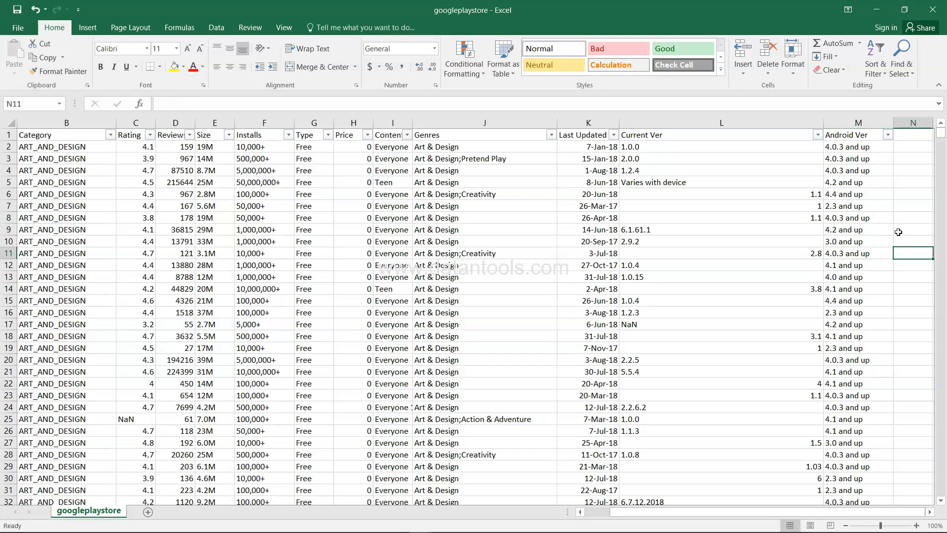
click(817, 135)
scroll(717, 304, down, 2)
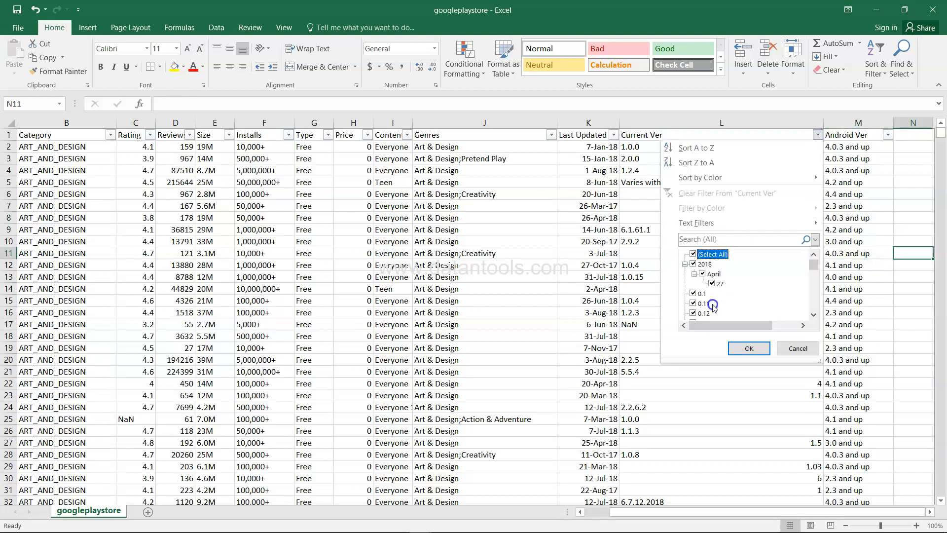
click(798, 348)
click(887, 135)
click(888, 136)
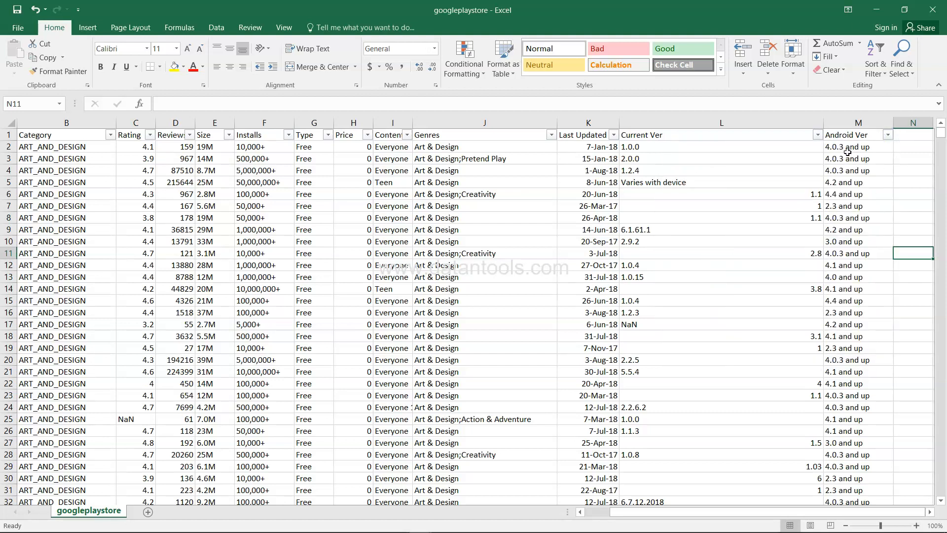
click(659, 150)
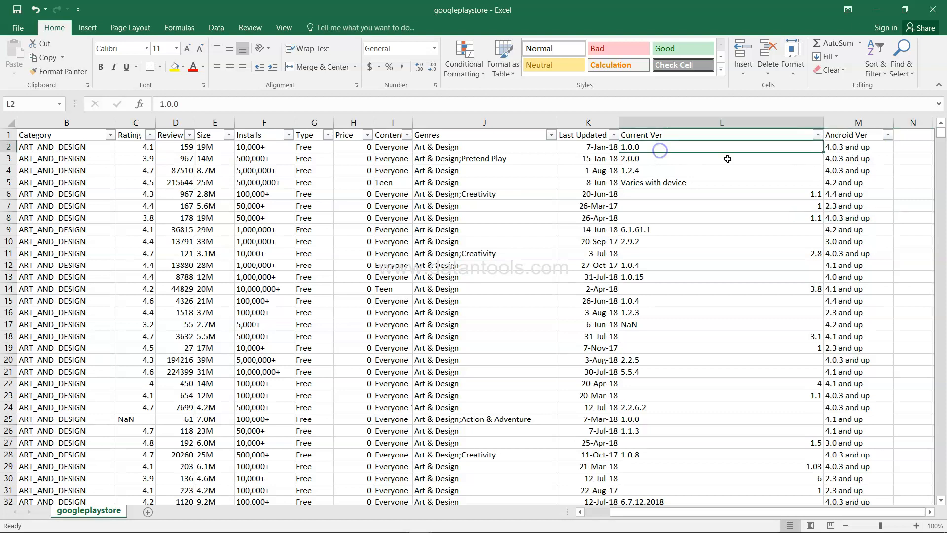
Step: Examine the Android Ver entries in rows 2, 7 and 10 of the googleplaystore sheet
click(860, 149)
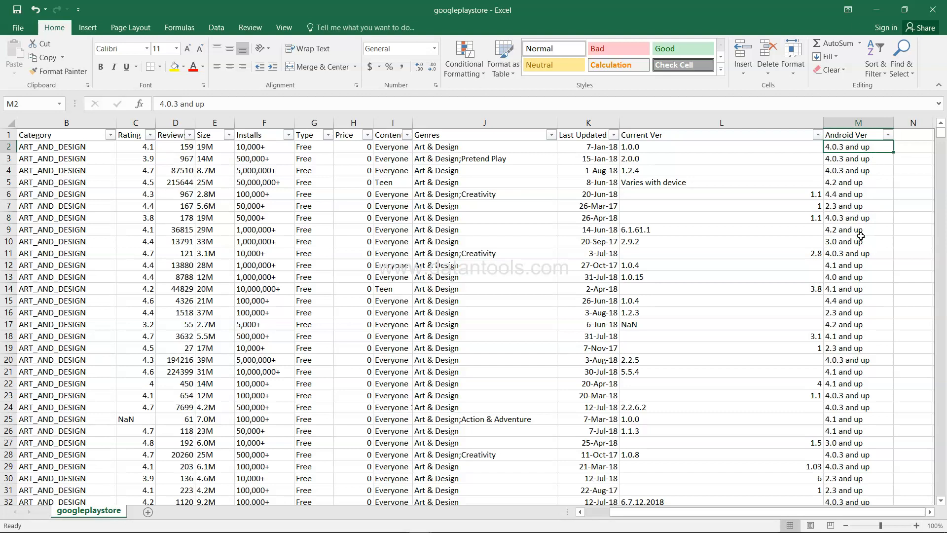
click(848, 207)
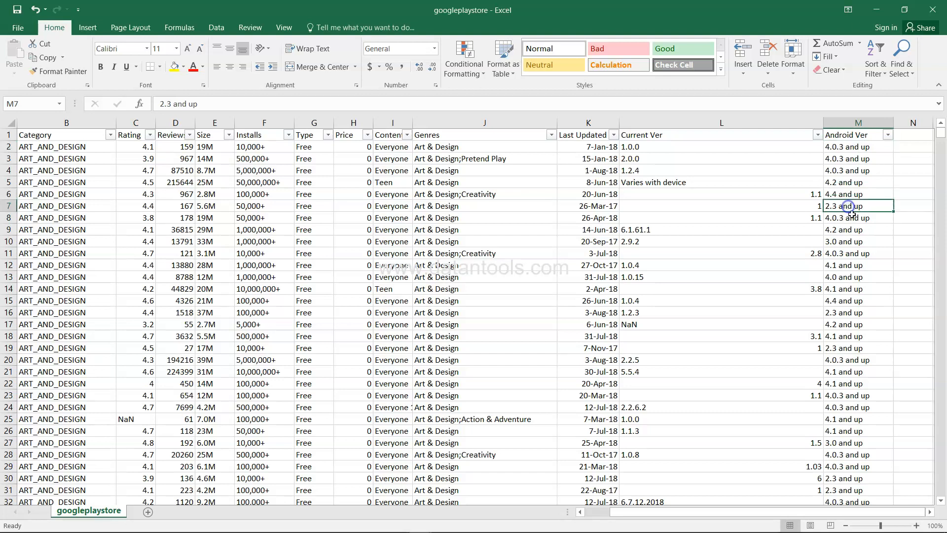
click(862, 250)
click(853, 240)
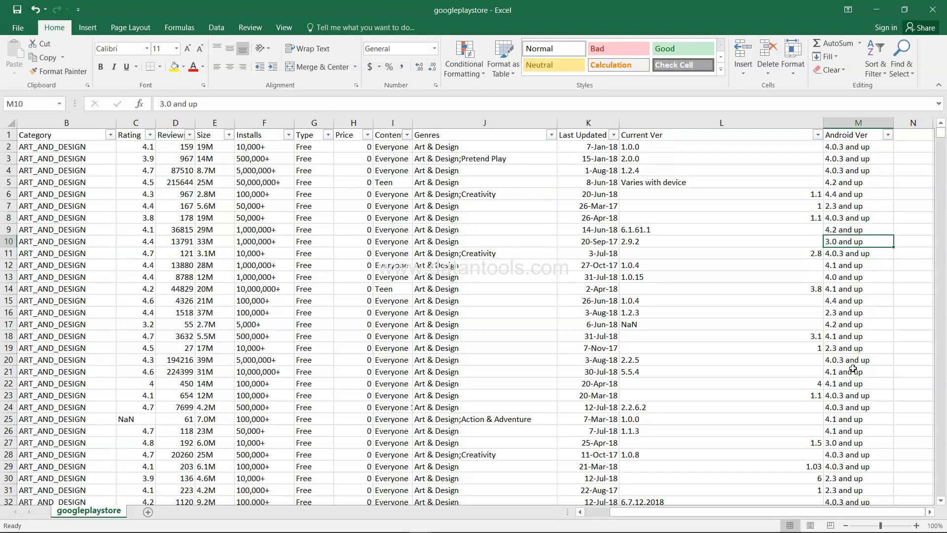
scroll(443, 401, left, 1)
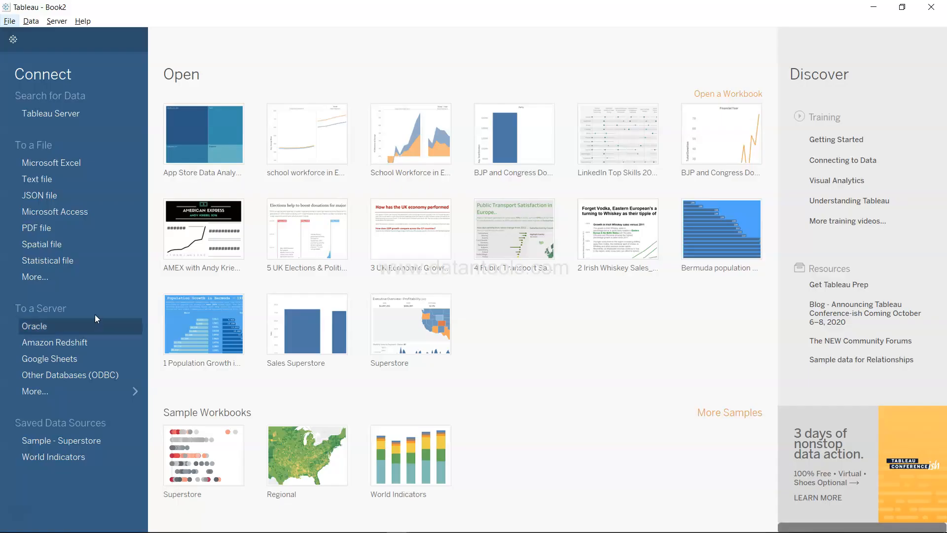
Step: Switch to Tableau and connect to the googleplaystore Microsoft Excel workbook as the data source
click(92, 167)
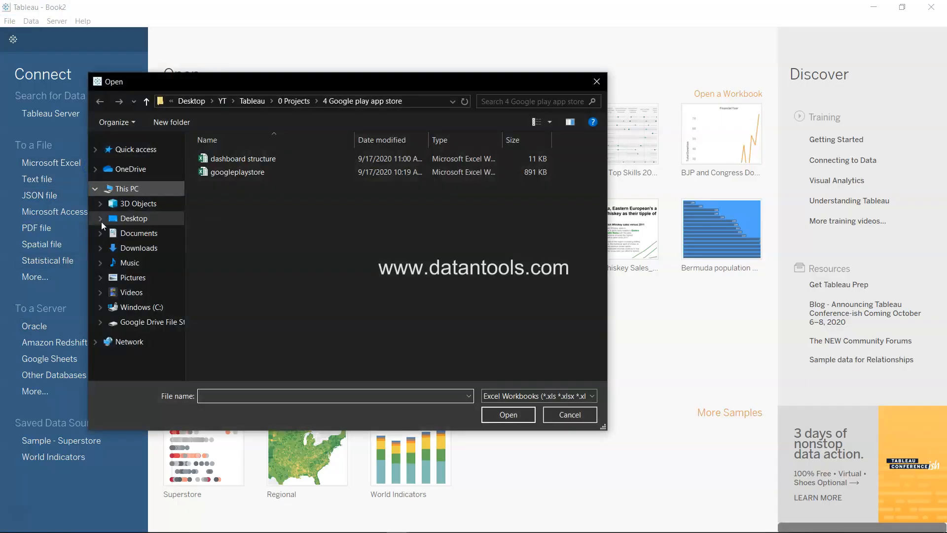
double_click(265, 173)
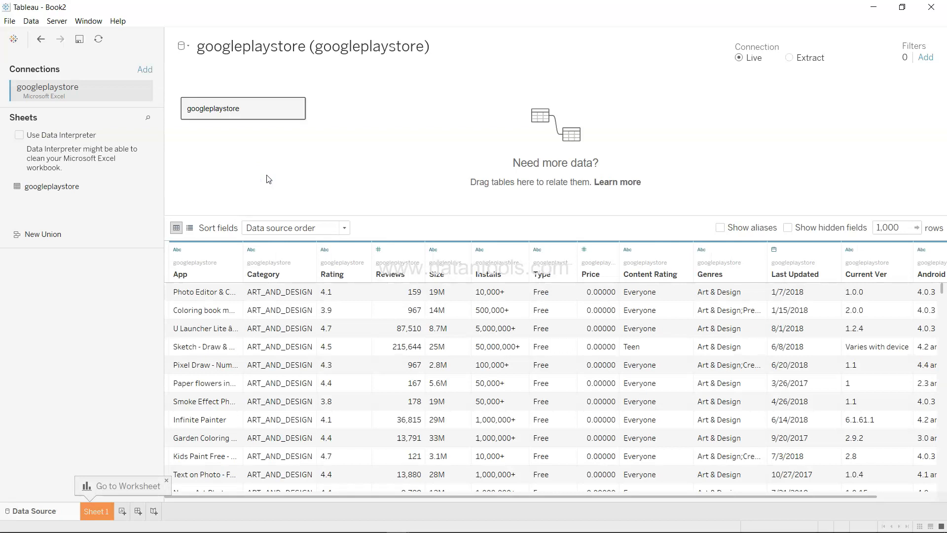
Step: Check the Rating column for NaN entries in the data preview and change its data type to Number (decimal)
scroll(340, 396, down, 5)
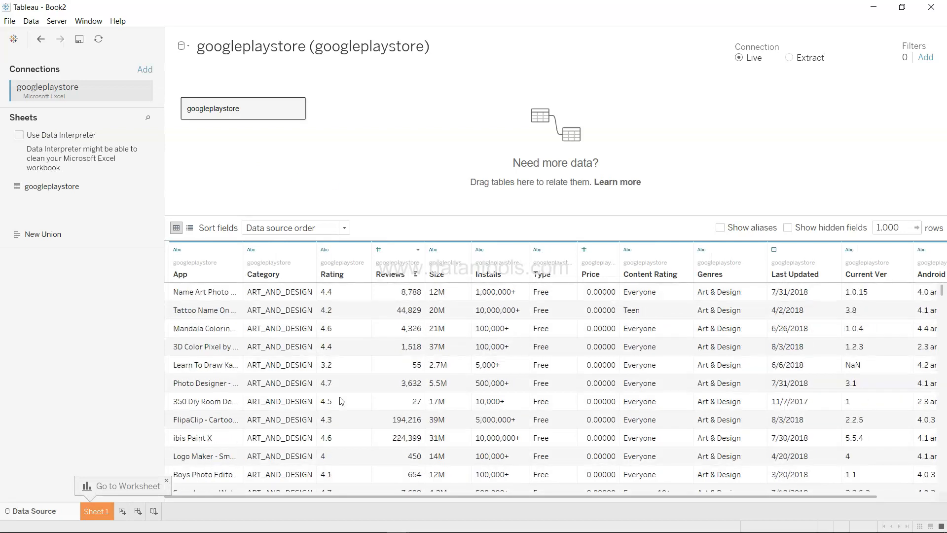
scroll(339, 401, down, 2)
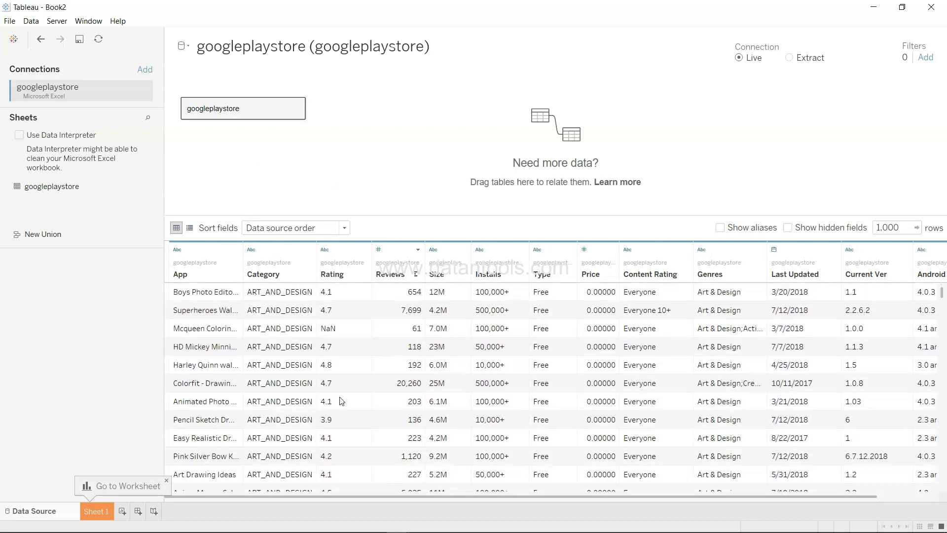
click(341, 330)
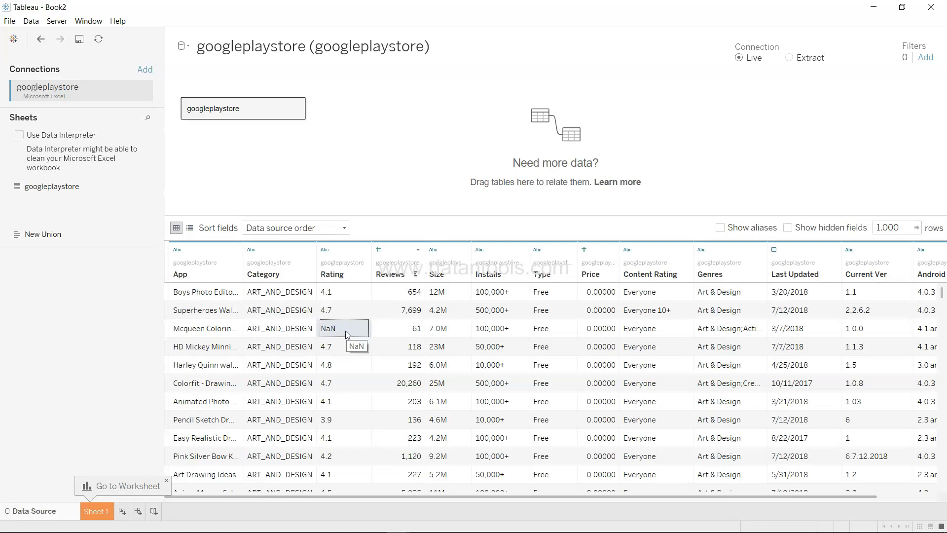
scroll(359, 338, up, 7)
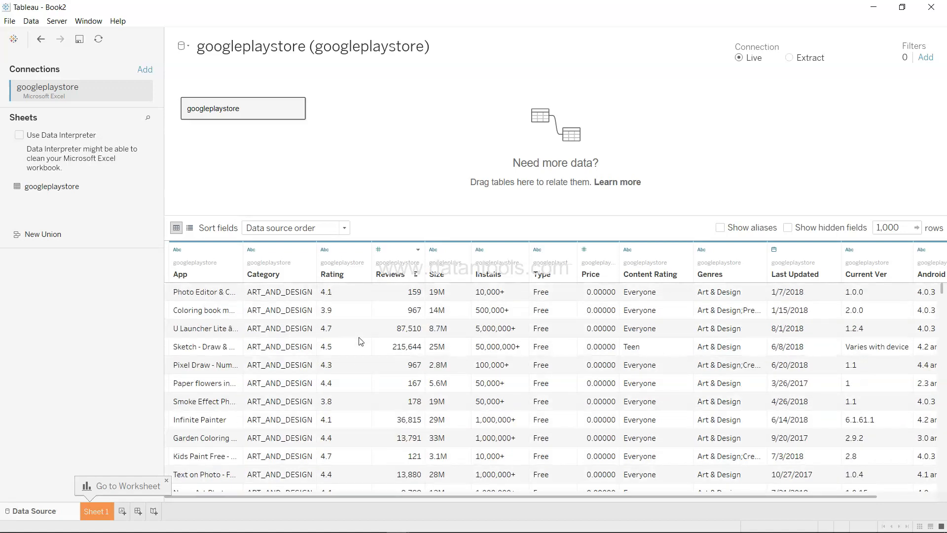
click(325, 250)
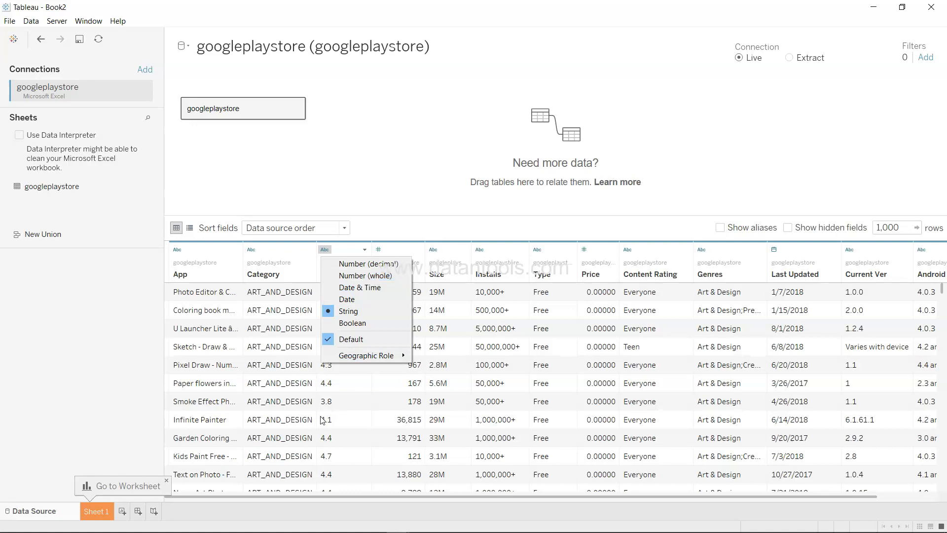
click(389, 263)
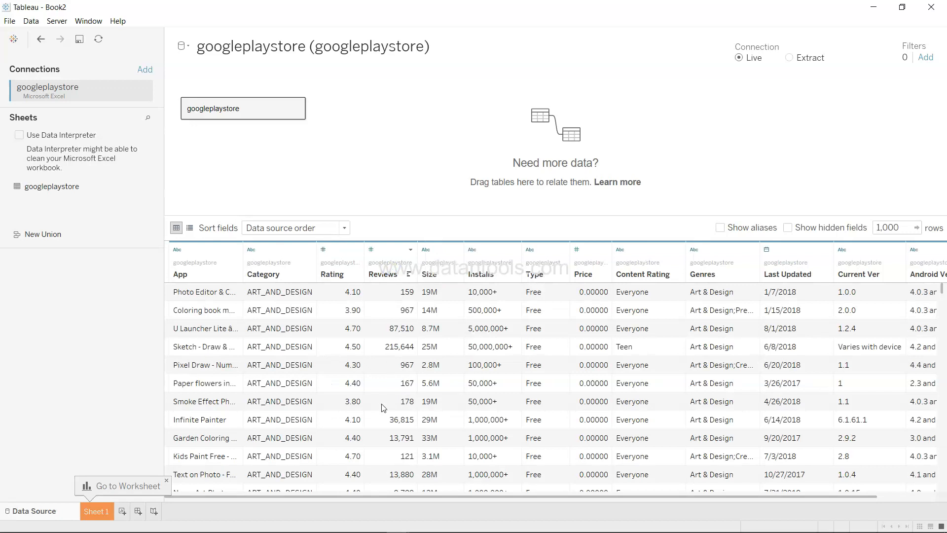
Step: Inspect the null entry in the Rating column and compare it with the neighbouring Reviews values
scroll(342, 358, down, 7)
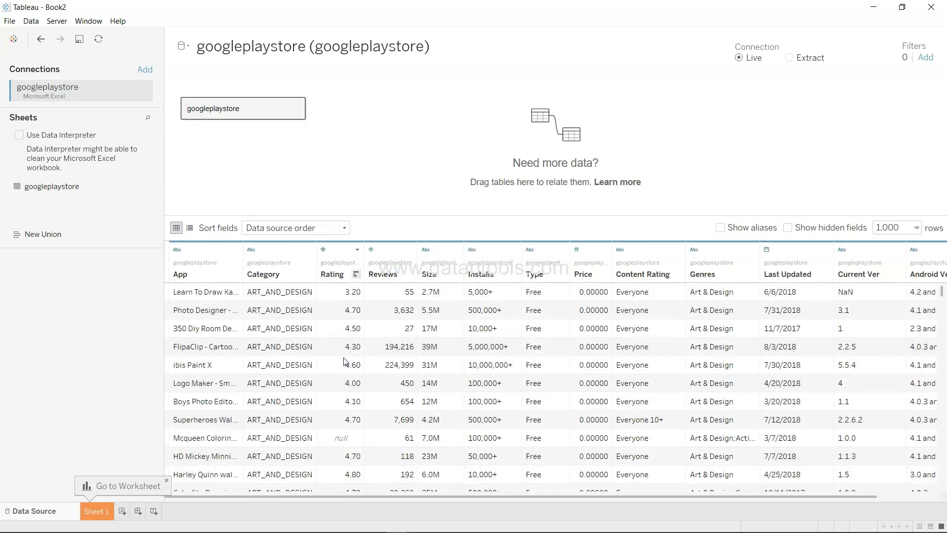
click(341, 349)
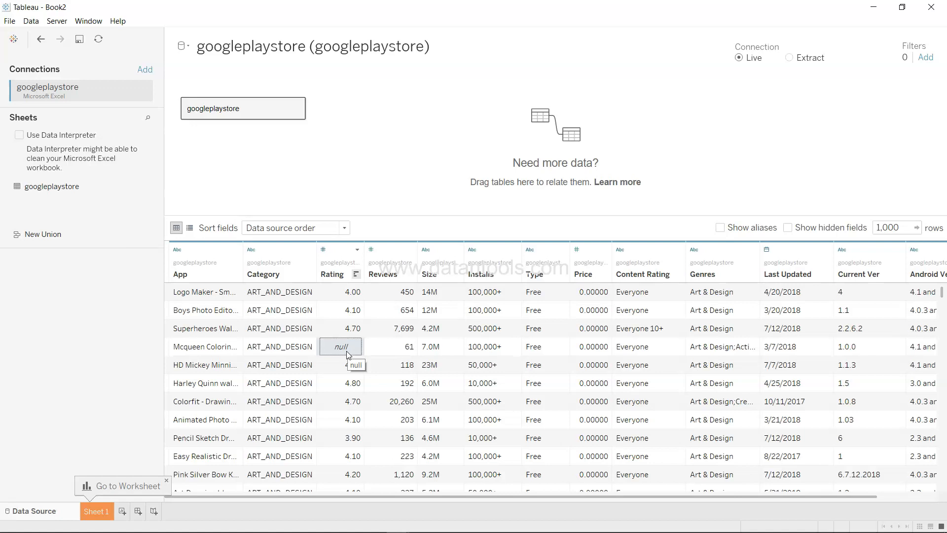
click(396, 334)
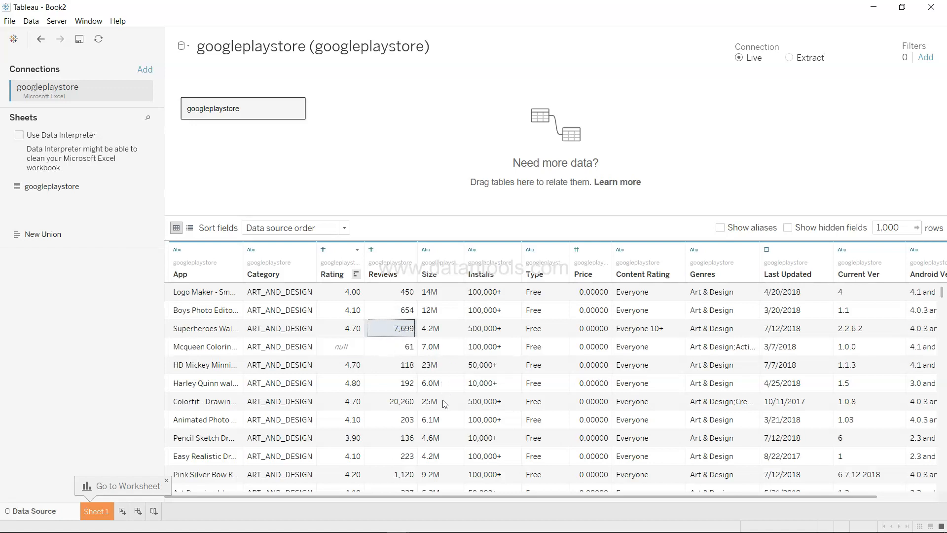
click(345, 348)
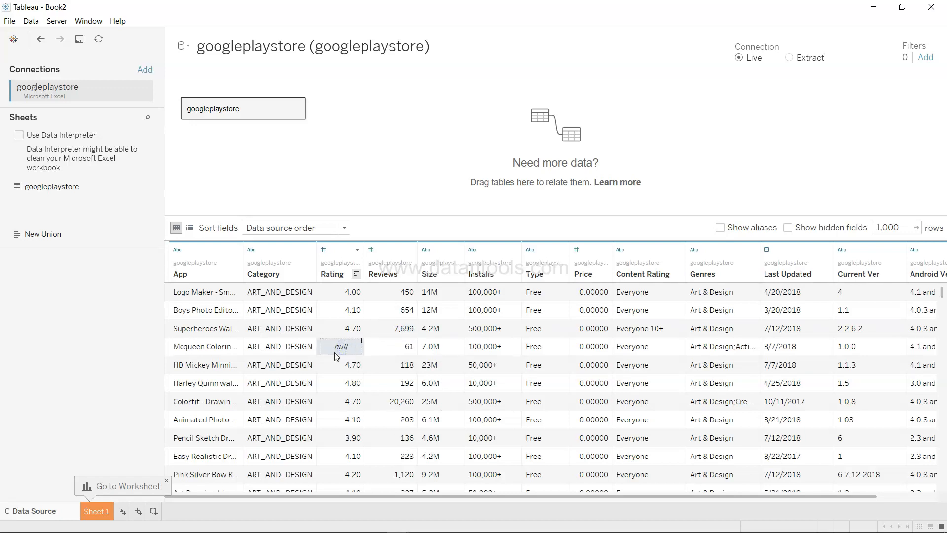
Step: Create a calculated field named Ratings from the Rating column, starting its formula with IF ISNULL([Rating]) THEN before the existing [Rating]
click(358, 250)
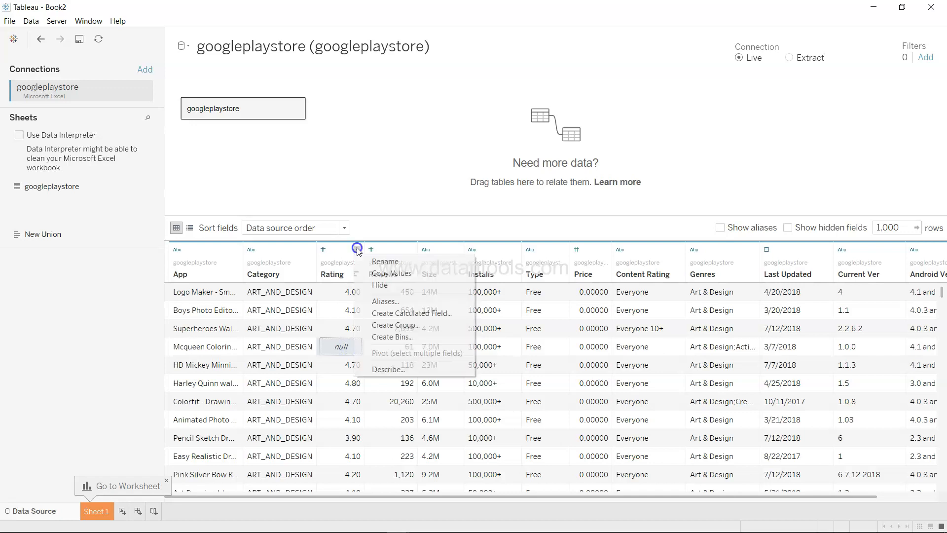
click(381, 315)
text(Ratings)
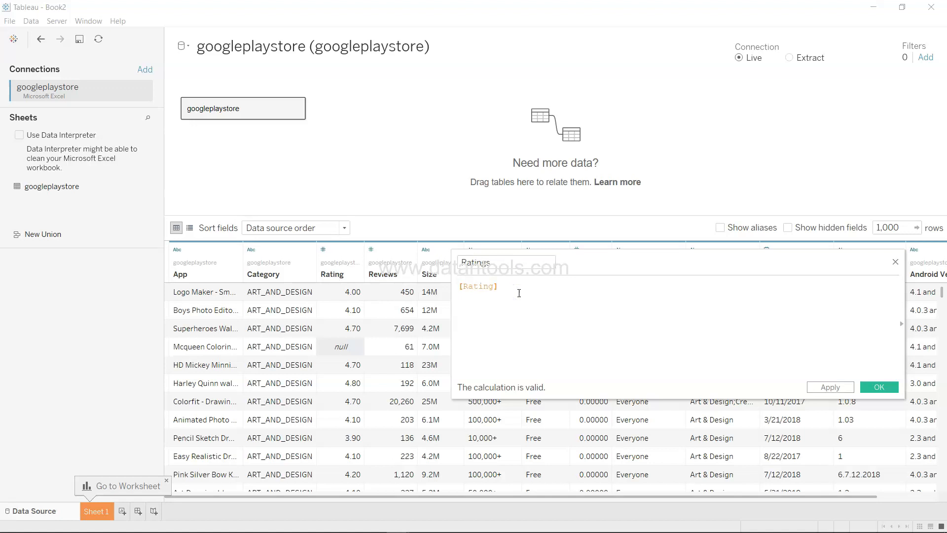
key(Return)
text(IF  isu)
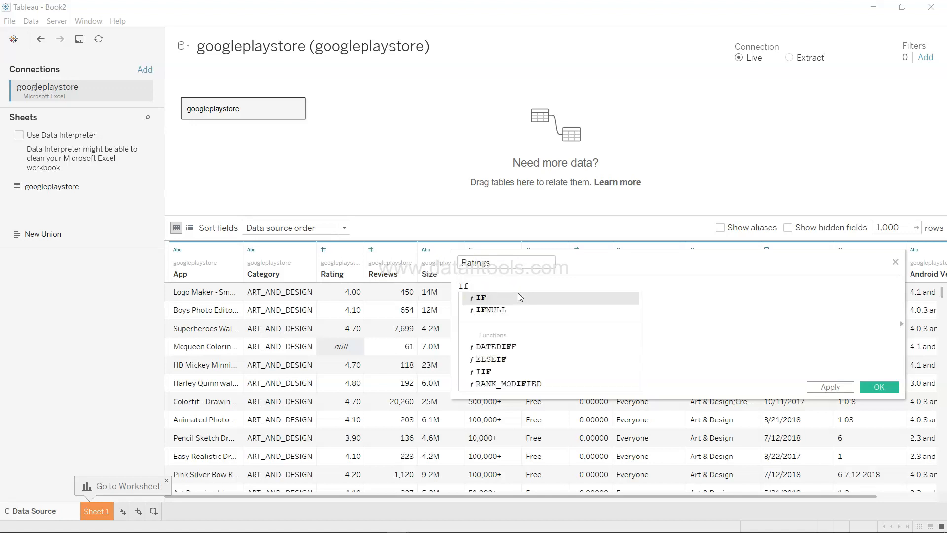
key(BackSpace)
text(nu)
key(Return)
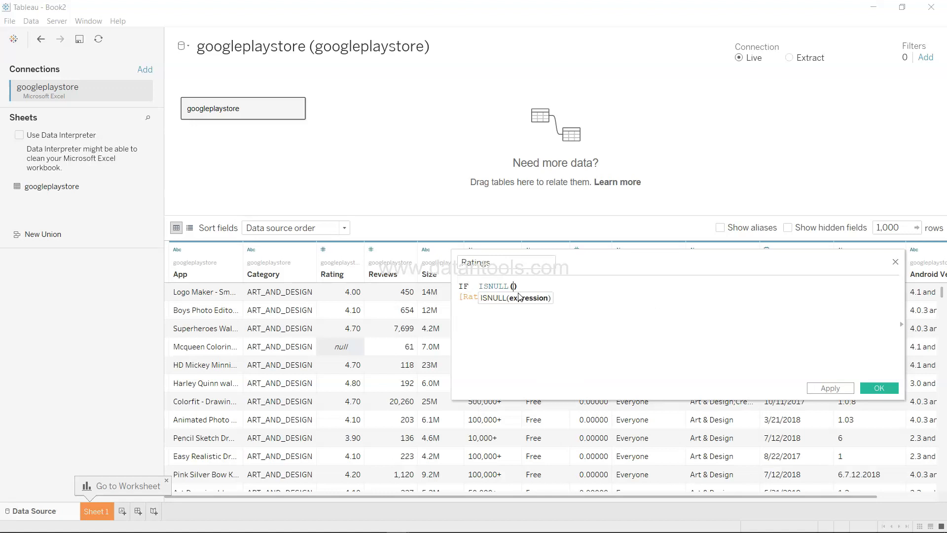
text([Rating])
key(Return)
text(THEN)
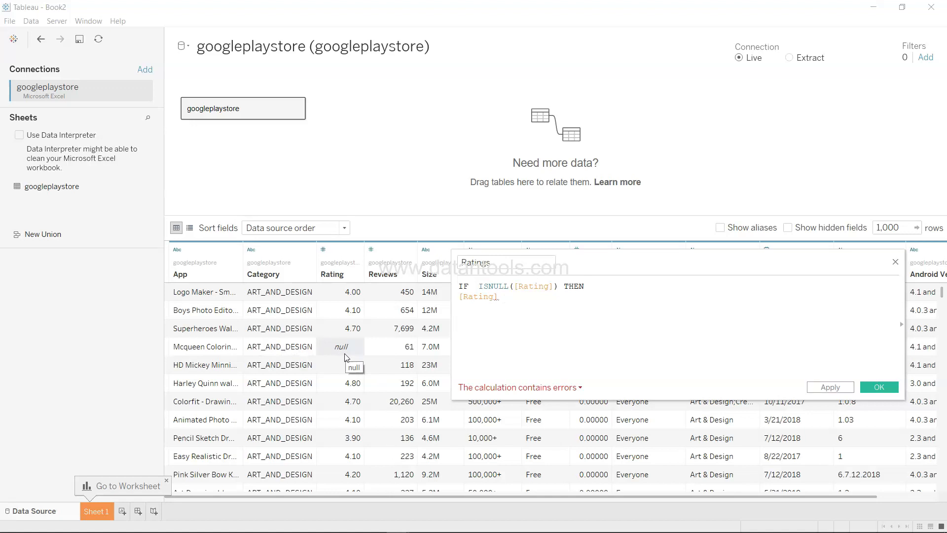
Step: Add the category average {FIXED [Category] : AVG([Rating])} as the THEN result in the Ratings formula
text({})
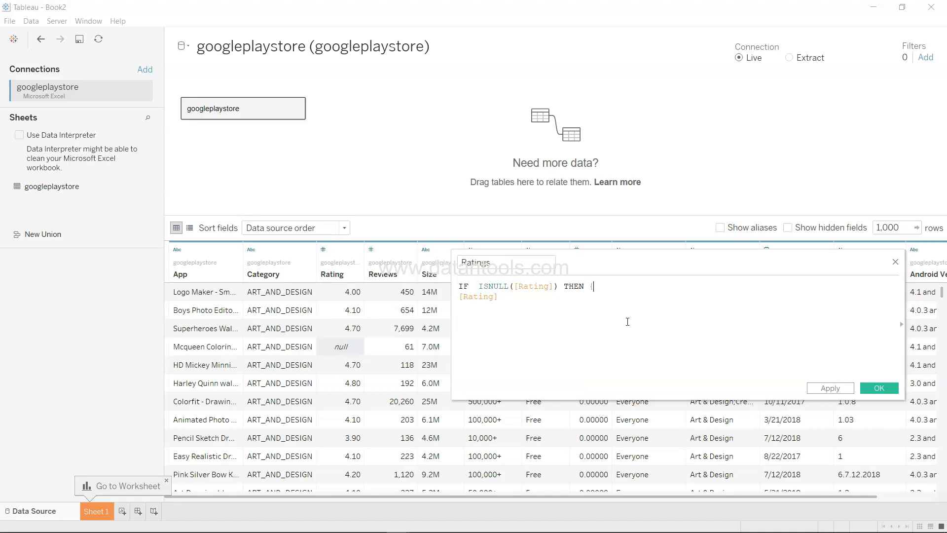
text(F)
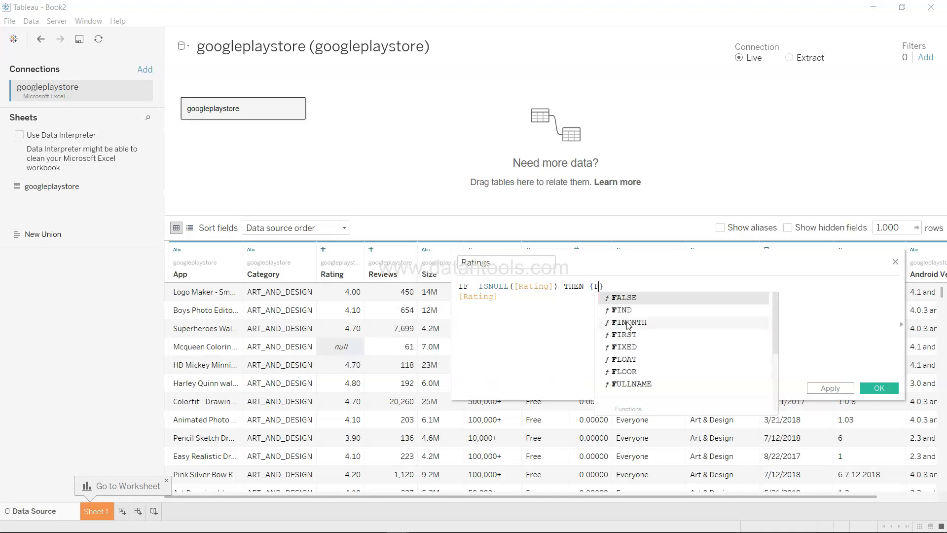
key(BackSpace)
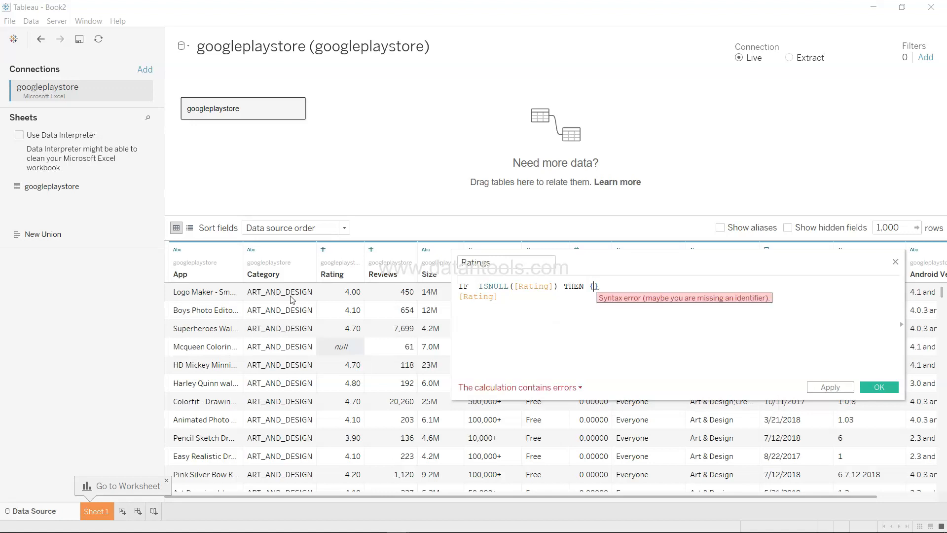
text(Fis)
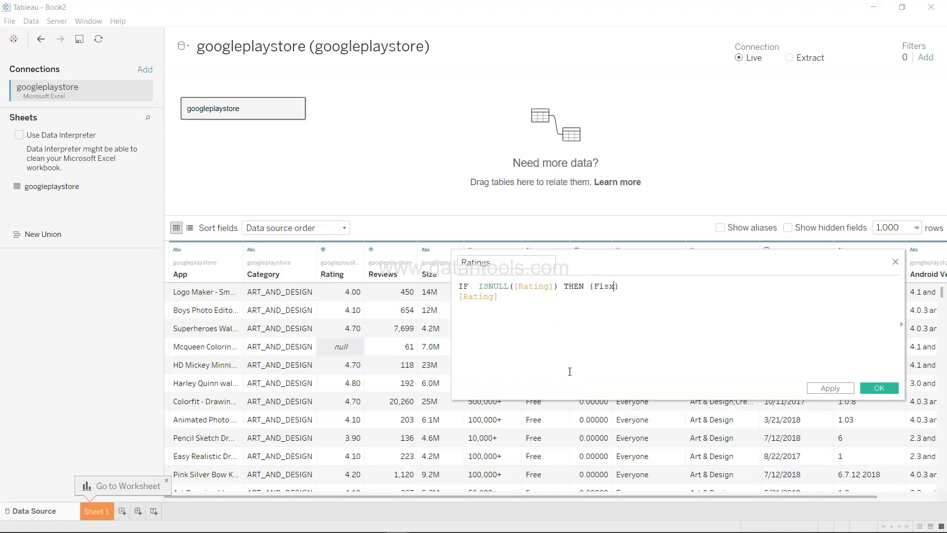
text(x)
key(Return)
text(Cate)
key(Return)
text(: avg)
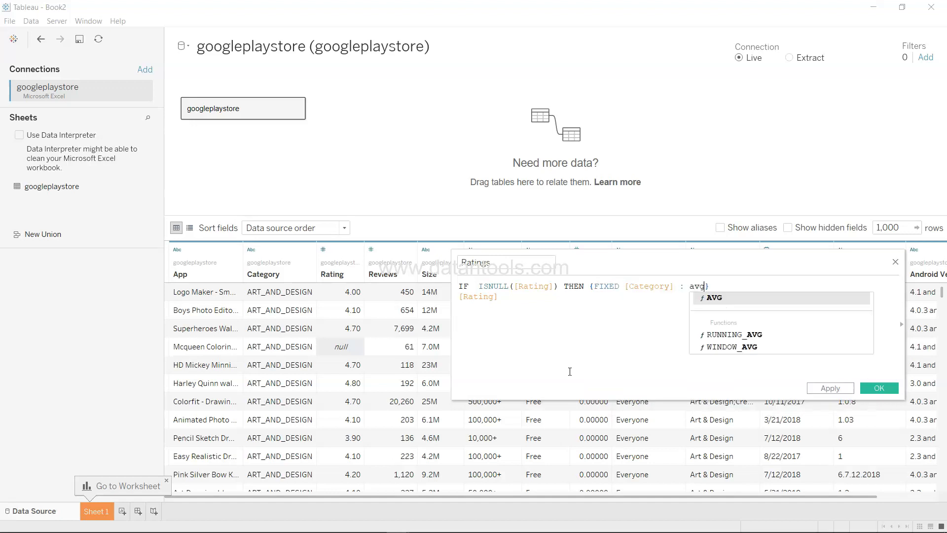
key(Return)
text(Rati)
key(Return)
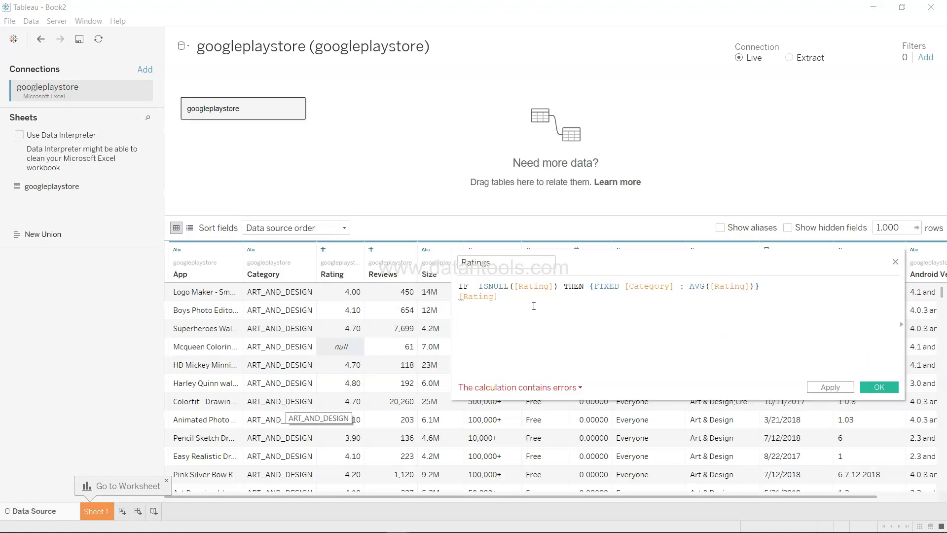
Step: Complete the Ratings formula with ELSE [Rating] END, apply it and save the calculated field
click(787, 293)
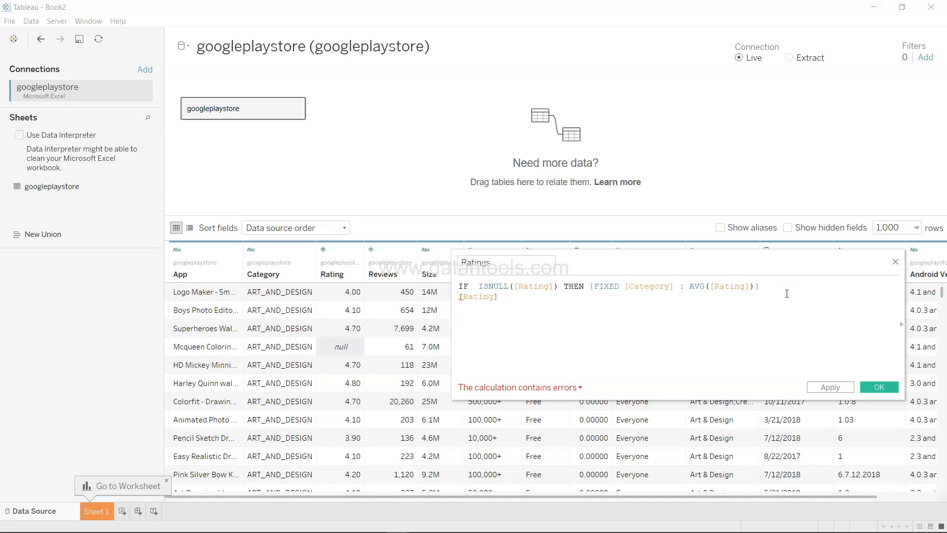
drag(738, 259, 709, 371)
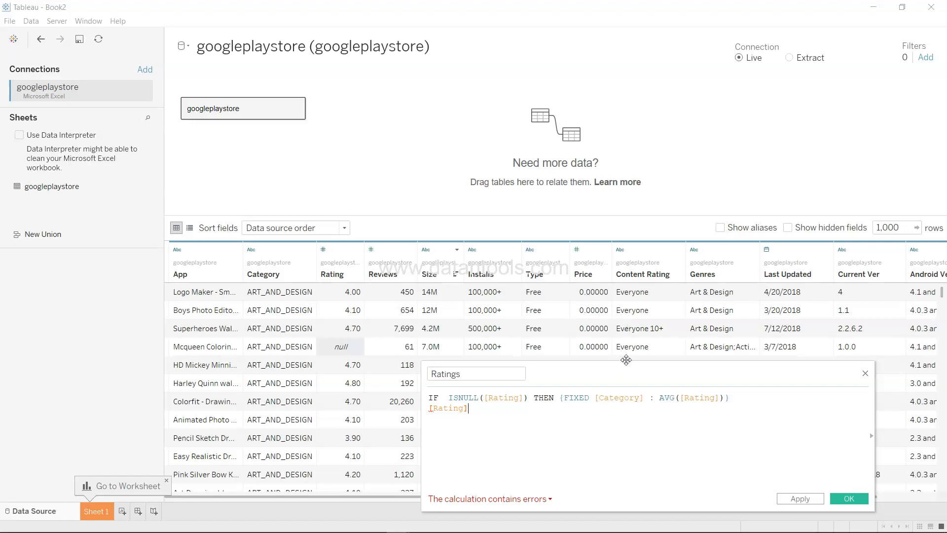
drag(626, 369, 516, 255)
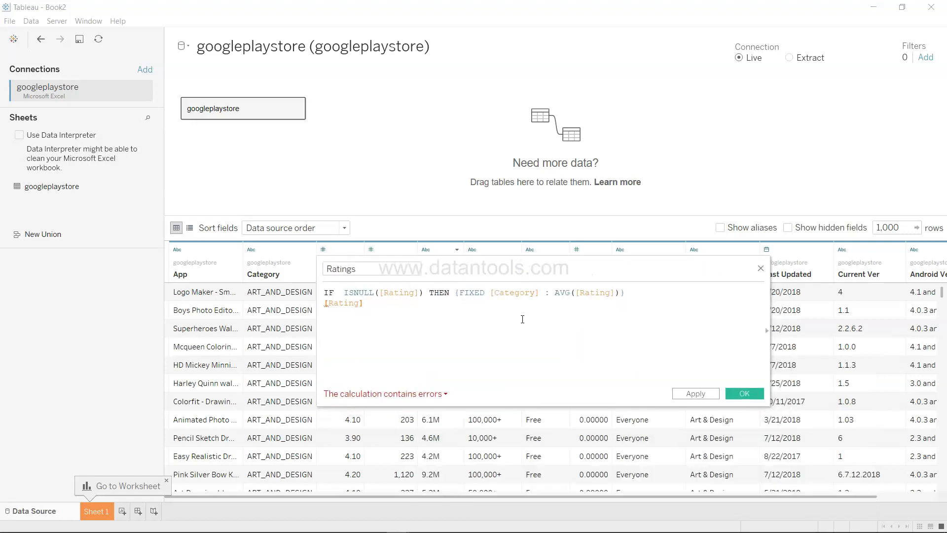
drag(519, 267, 455, 104)
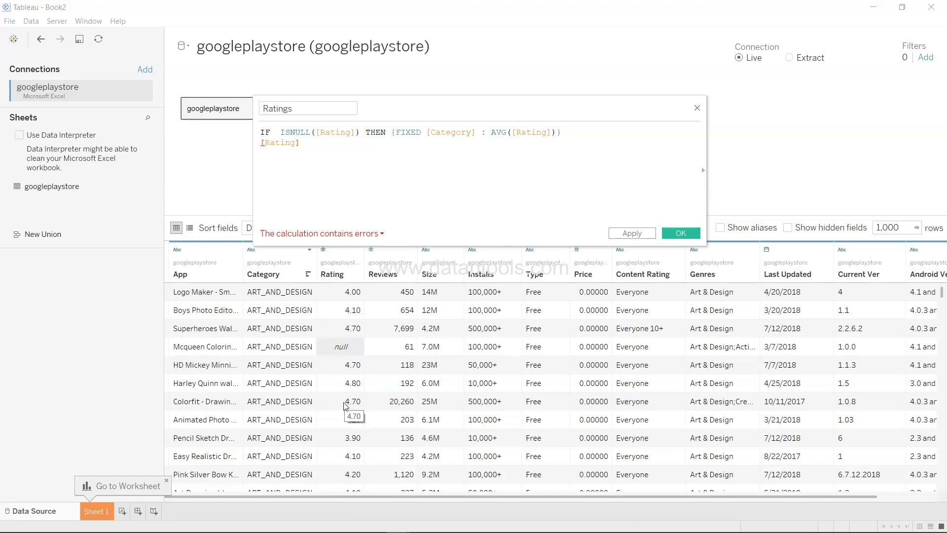
click(575, 129)
text(el)
key(Return)
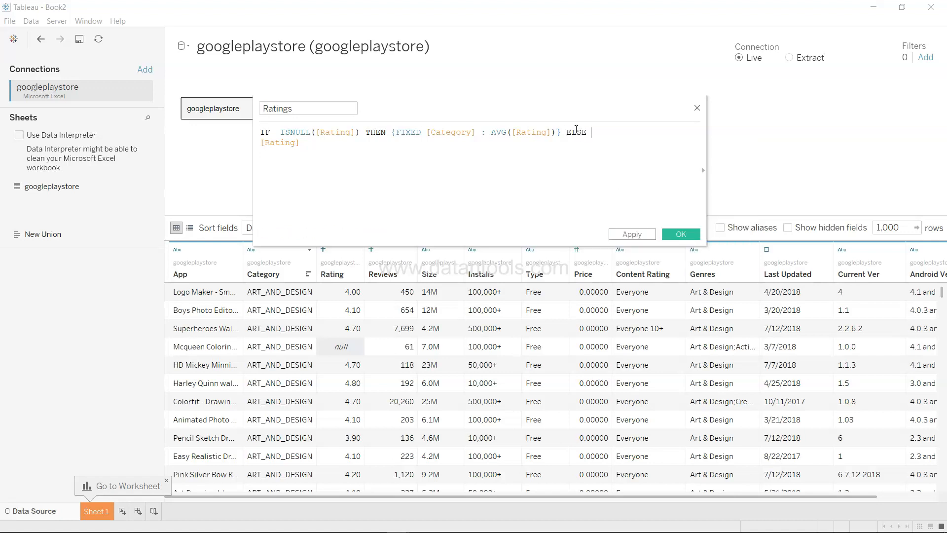
text(END)
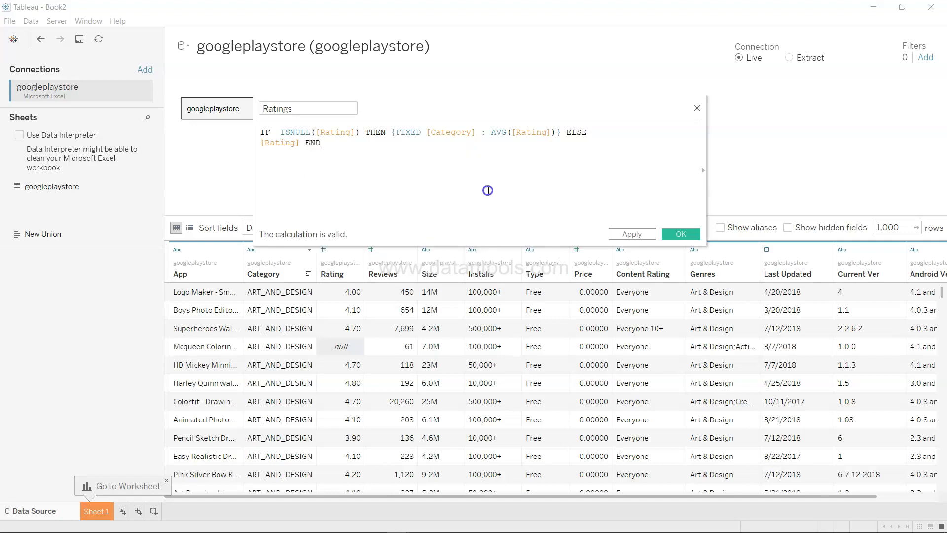
click(633, 235)
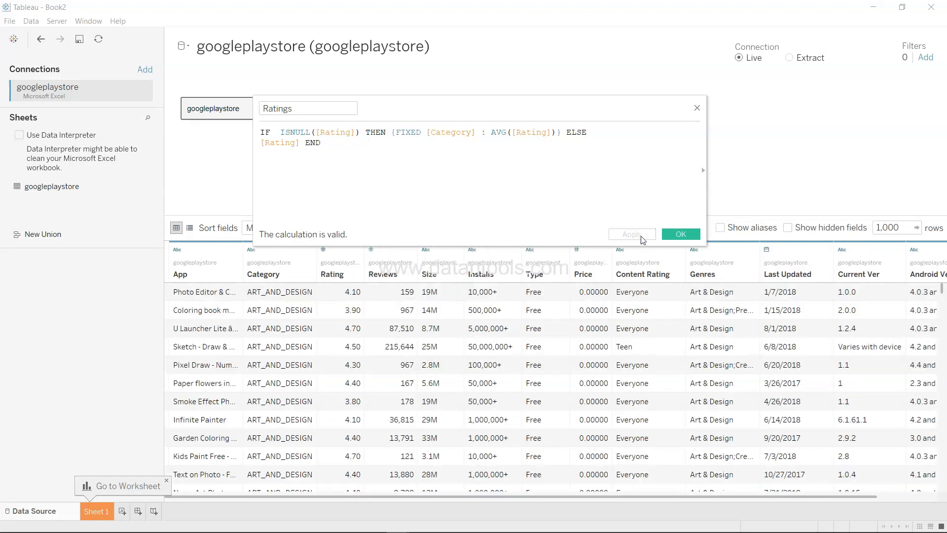
click(674, 235)
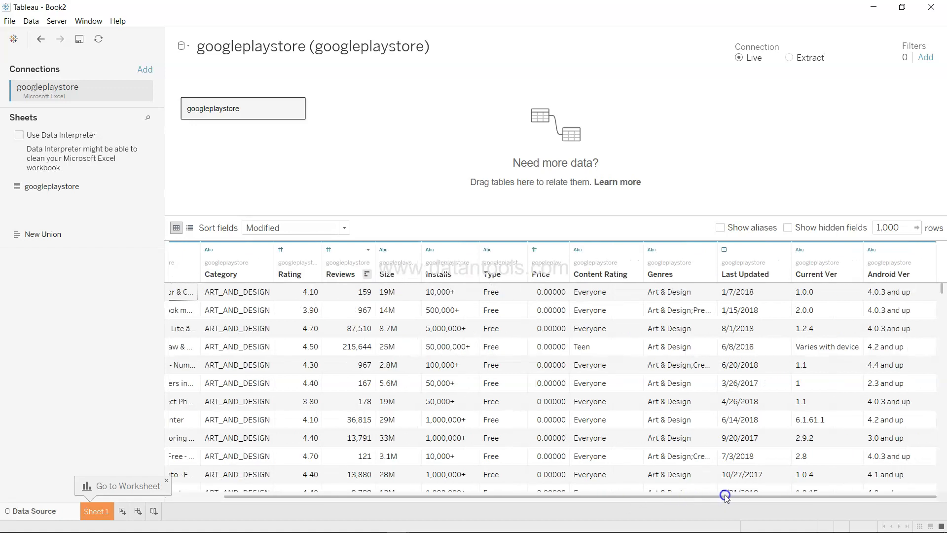
Step: Check the Ratings field on Sheet 1, and examine the googleplaystore preview rows across the Rating, Size, Current Ver and Android Ver columns
click(97, 511)
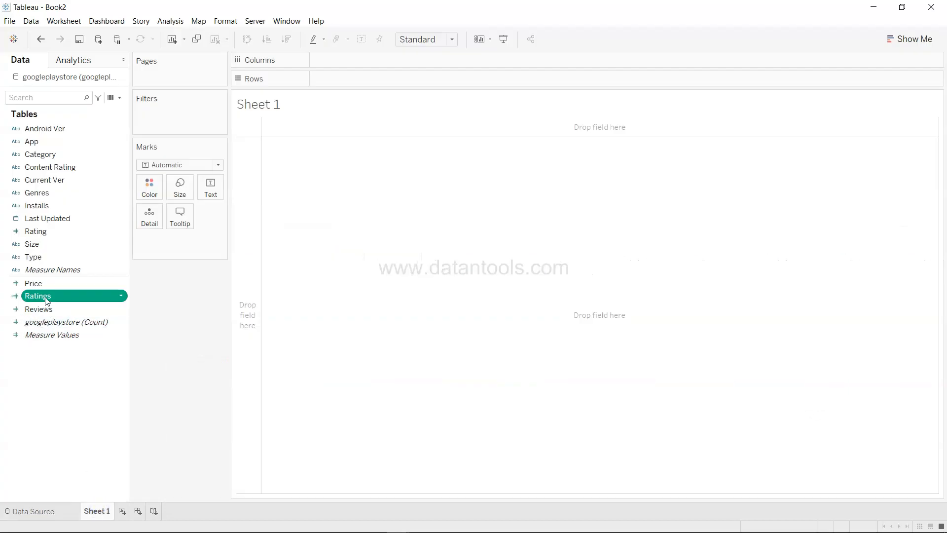
click(37, 511)
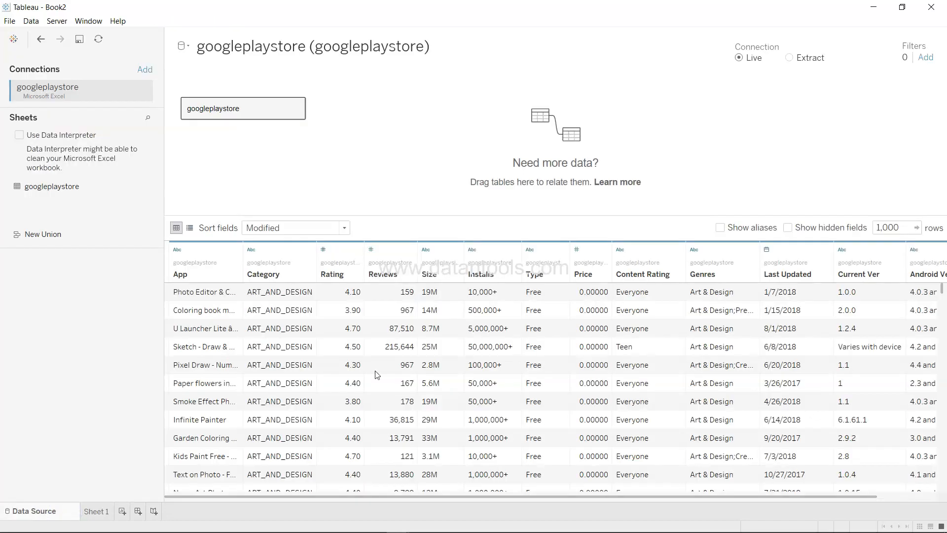
scroll(407, 389, down, 5)
scroll(408, 389, down, 3)
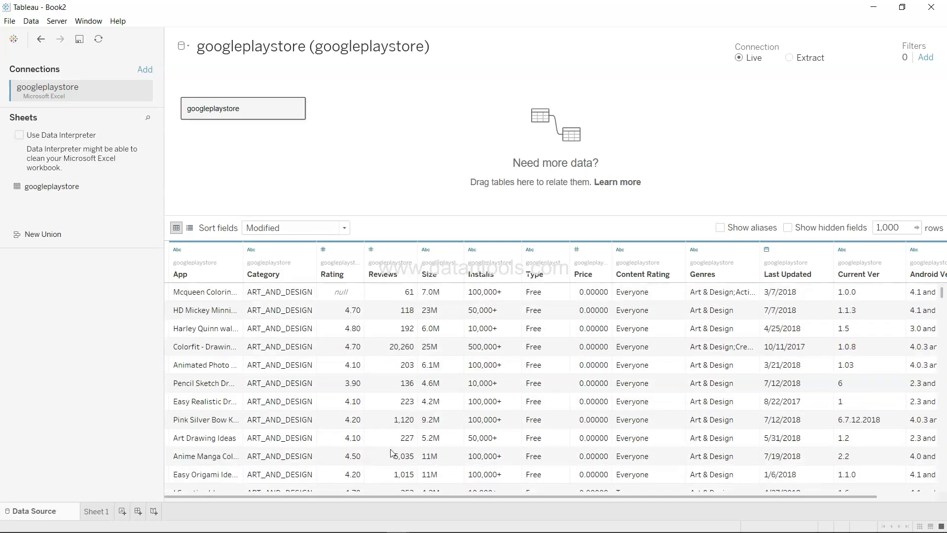
scroll(387, 470, down, 4)
scroll(387, 470, up, 10)
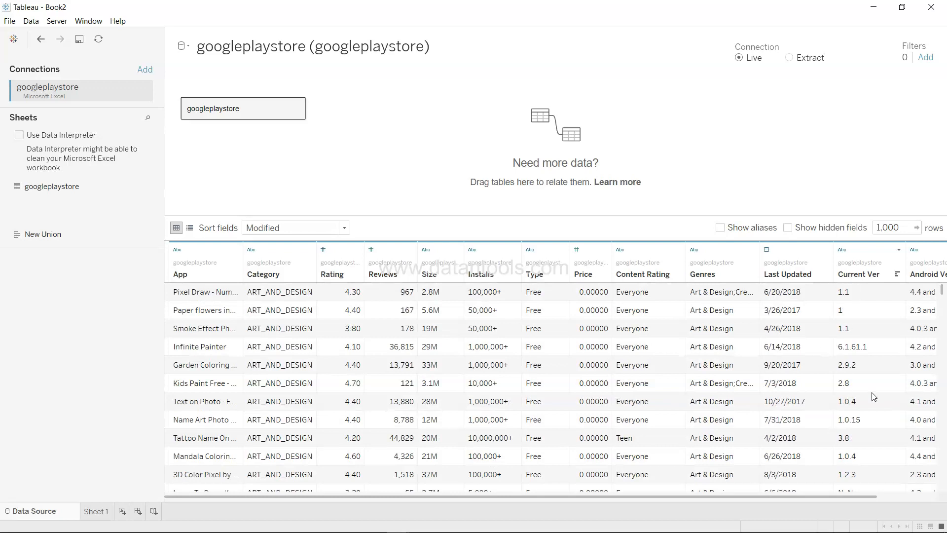
scroll(873, 396, right, 2)
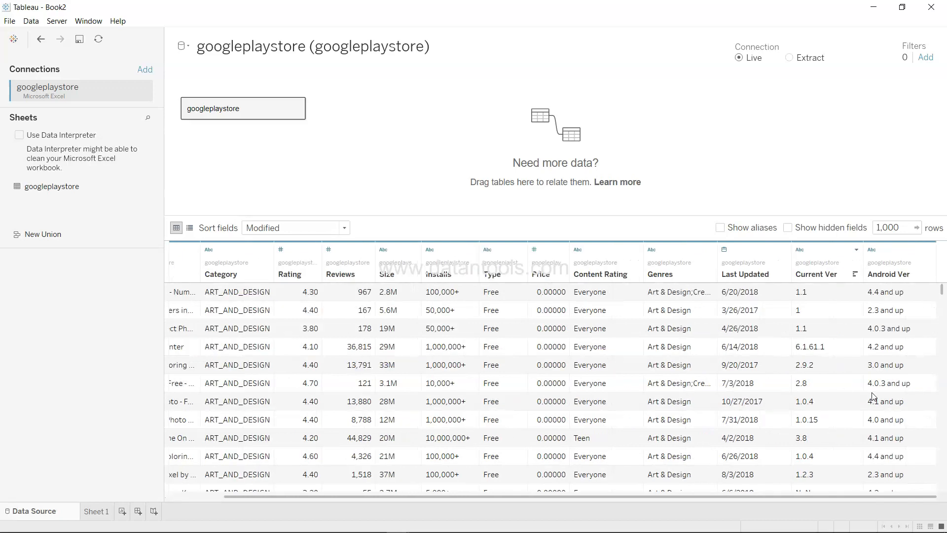
click(397, 298)
click(394, 365)
scroll(394, 366, down, 7)
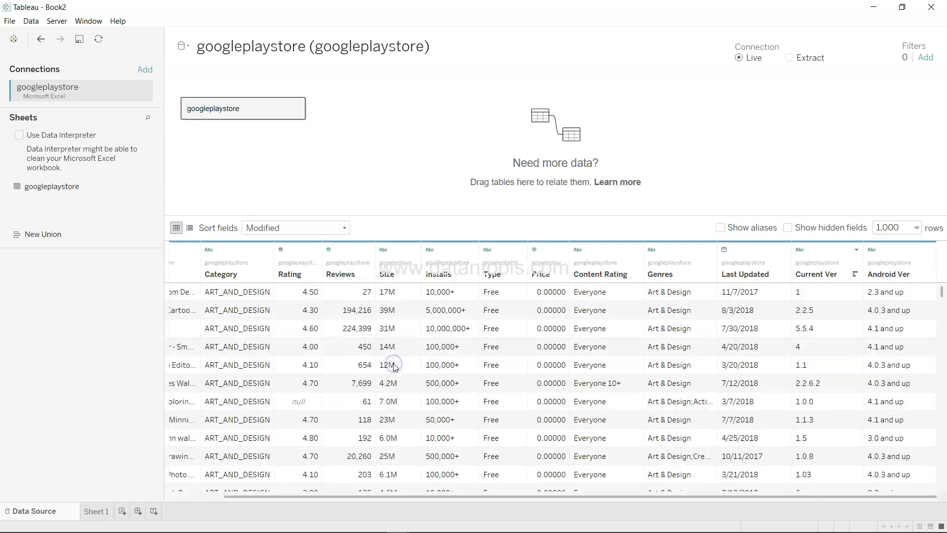
scroll(394, 366, down, 1)
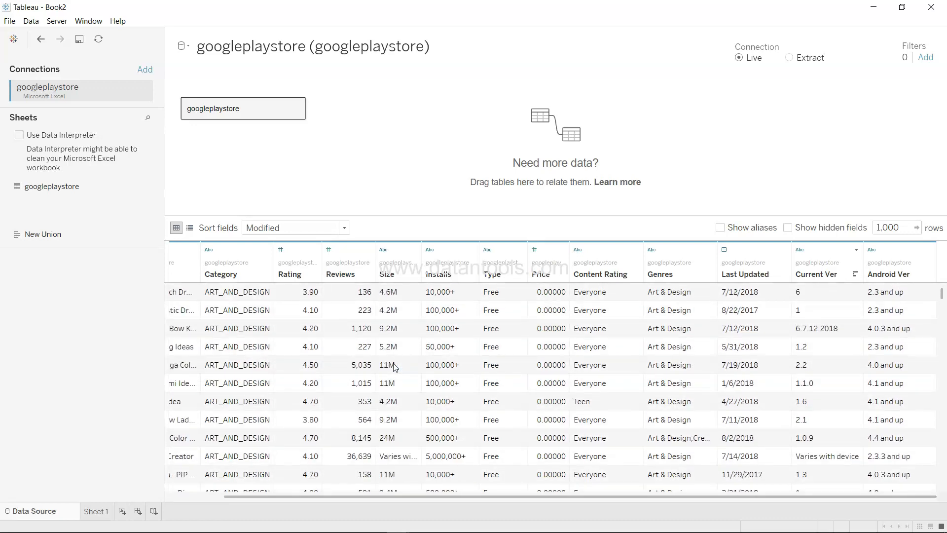
scroll(394, 366, down, 10)
scroll(394, 366, down, 3)
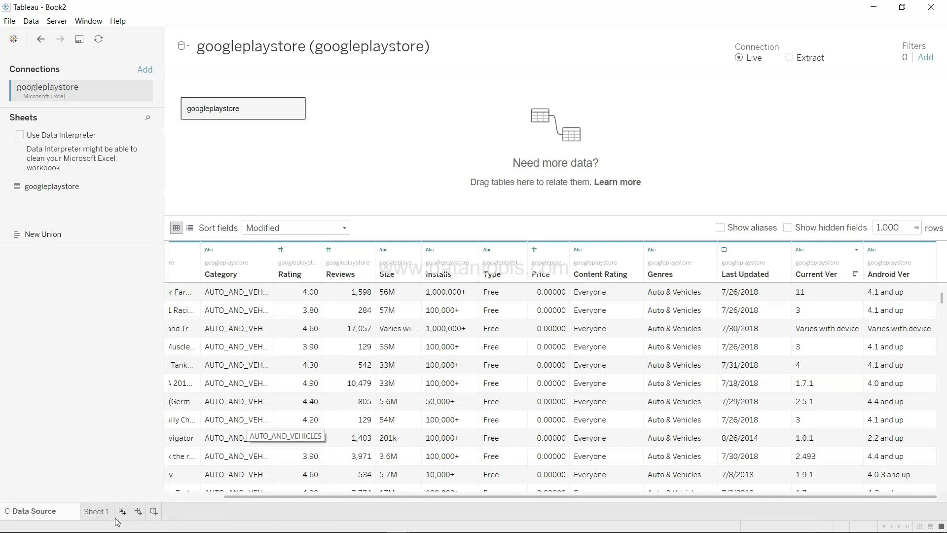
Step: Build a treemap of Reviews by Content Rating on Sheet 1 from the suggested chart types
click(101, 511)
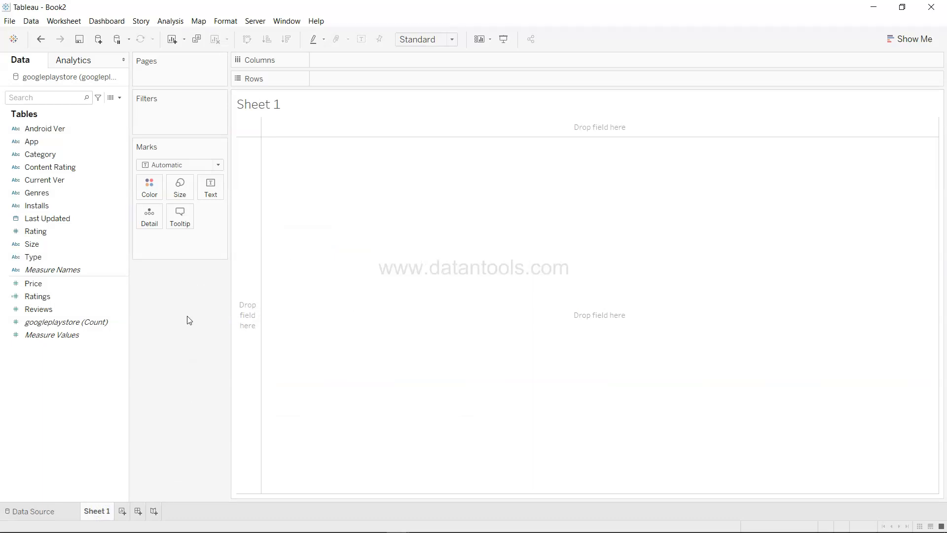
click(90, 309)
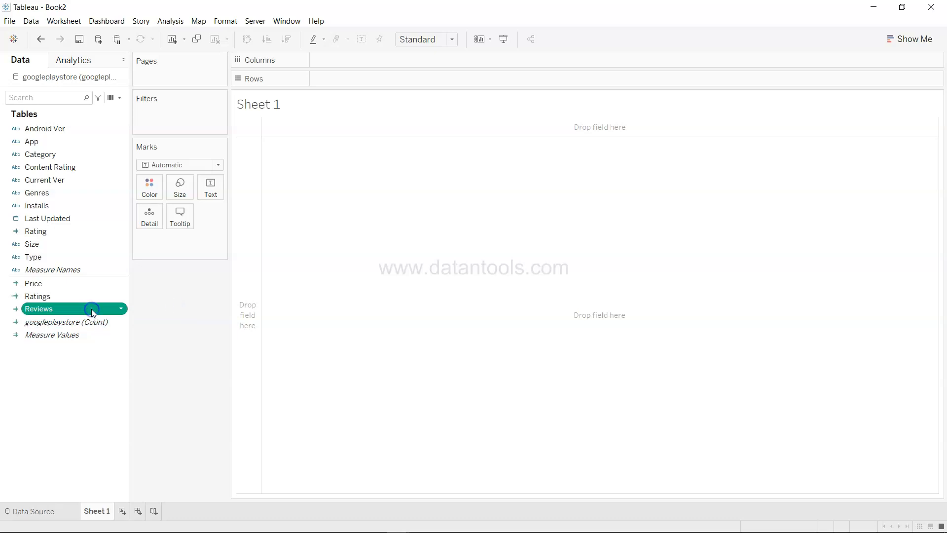
ctrl+click(98, 165)
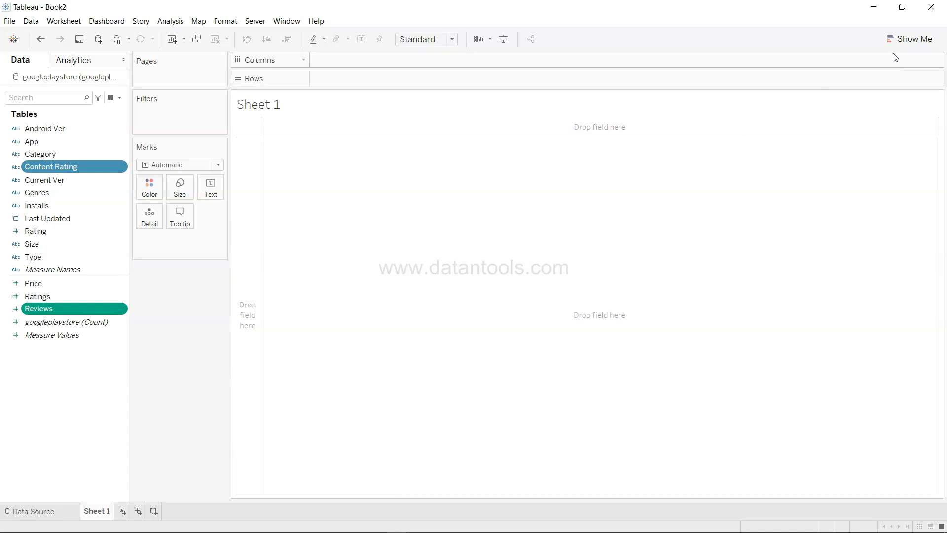
click(905, 46)
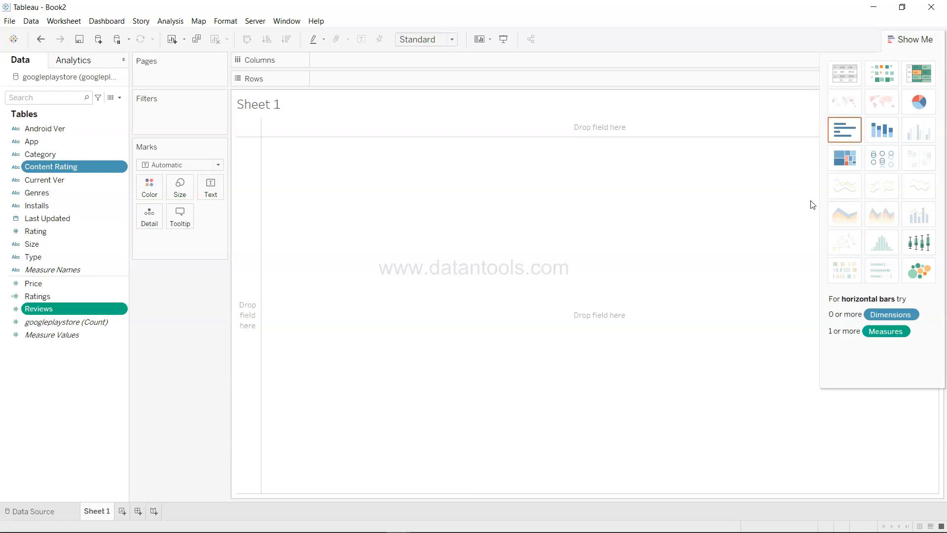
click(841, 167)
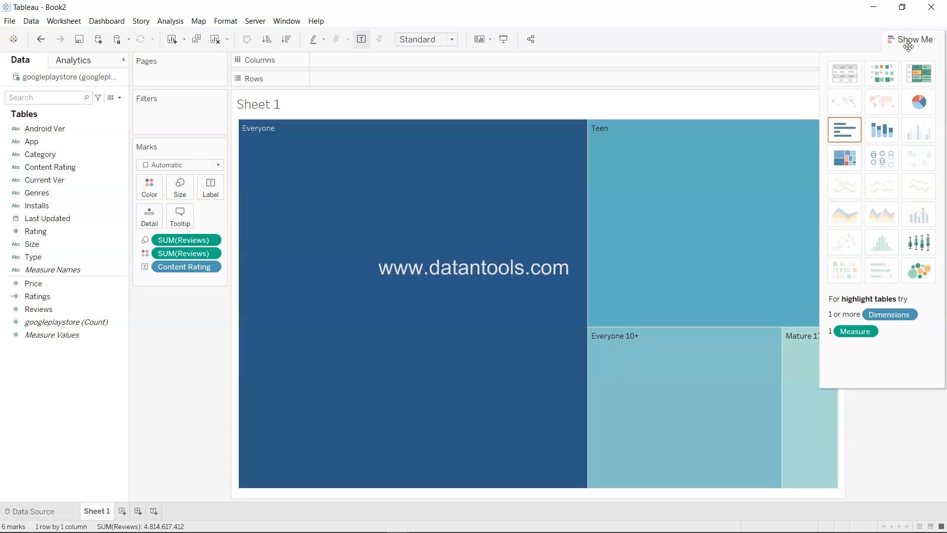
click(907, 44)
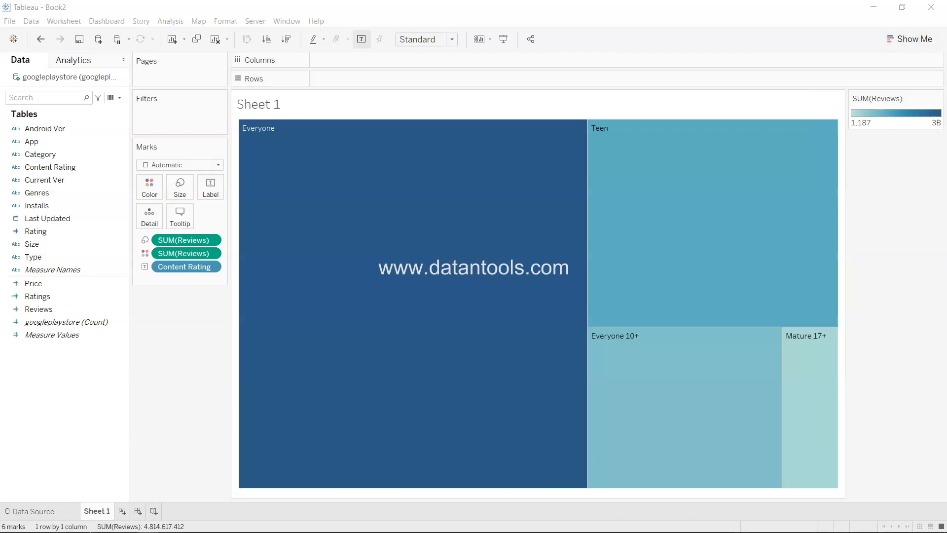
Step: Set both the color and the size measure of Reviews in the treemap to Average
mouse_move(333, 250)
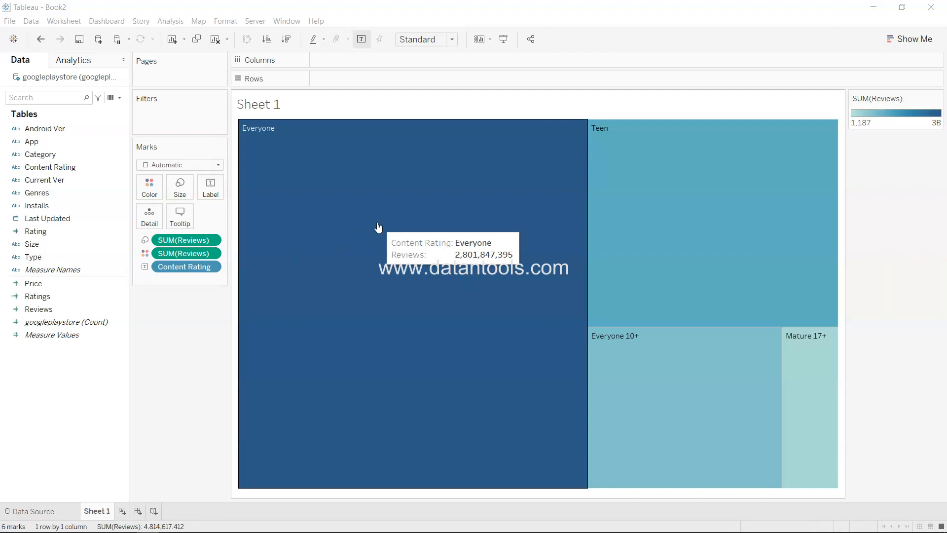
mouse_move(631, 211)
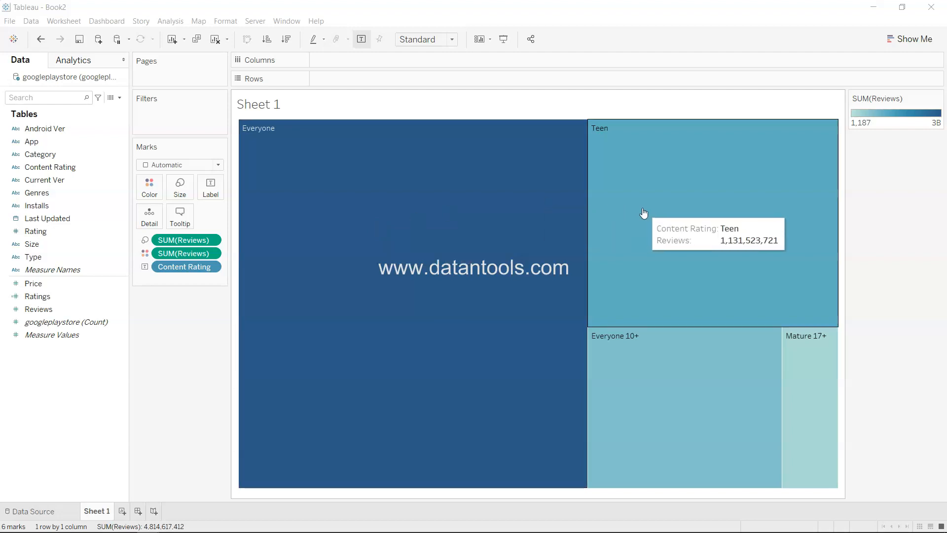
mouse_move(666, 378)
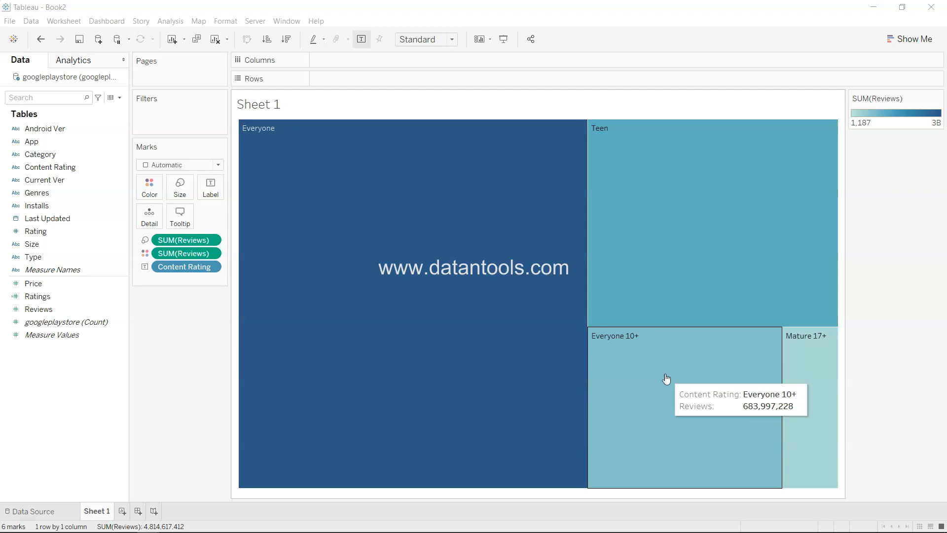
mouse_move(817, 381)
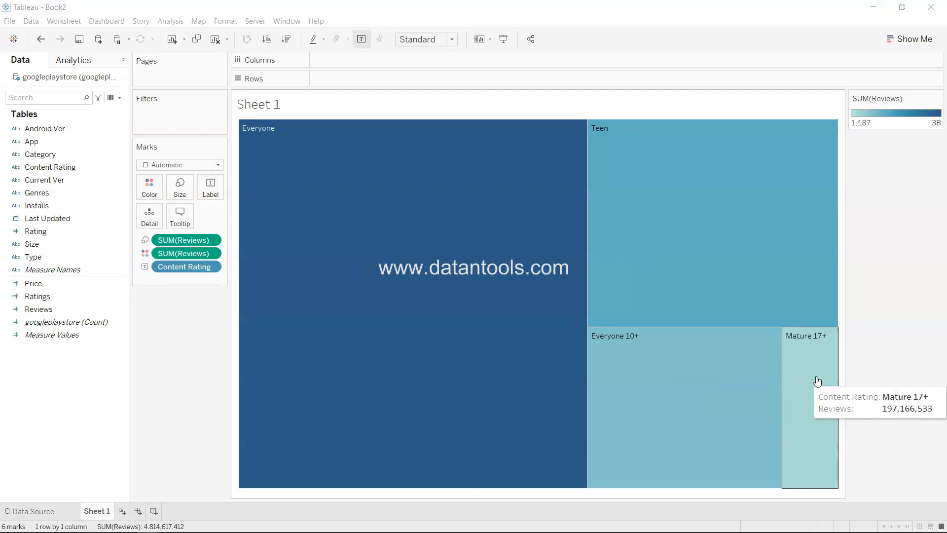
mouse_move(550, 361)
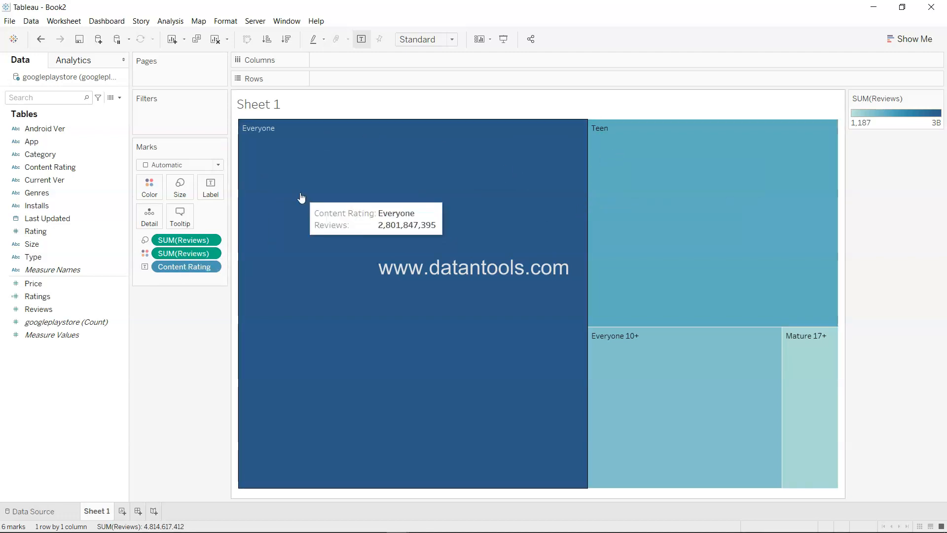
click(210, 253)
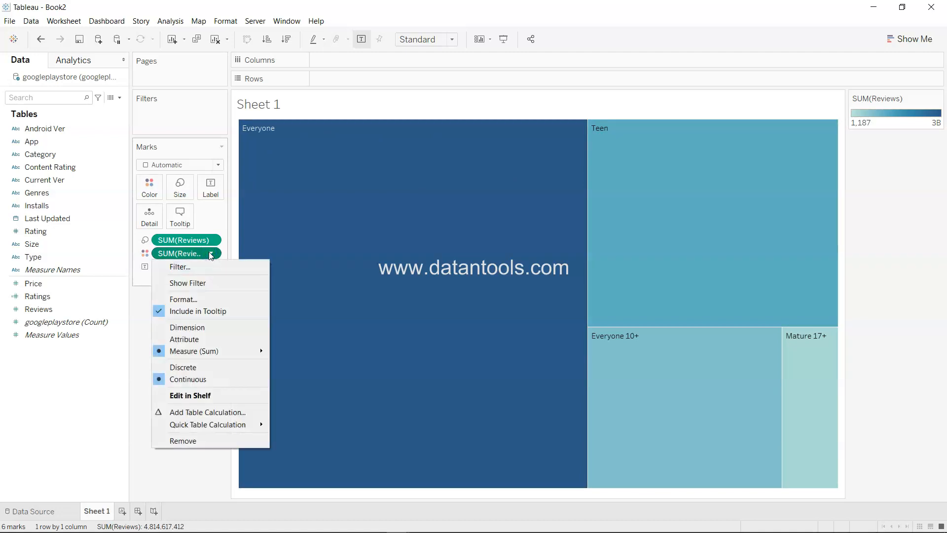
mouse_move(244, 353)
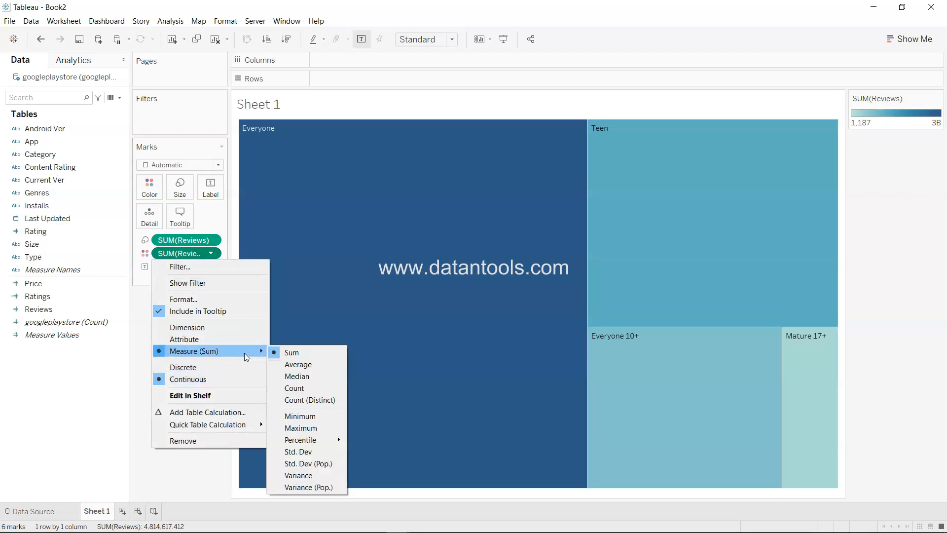
click(293, 365)
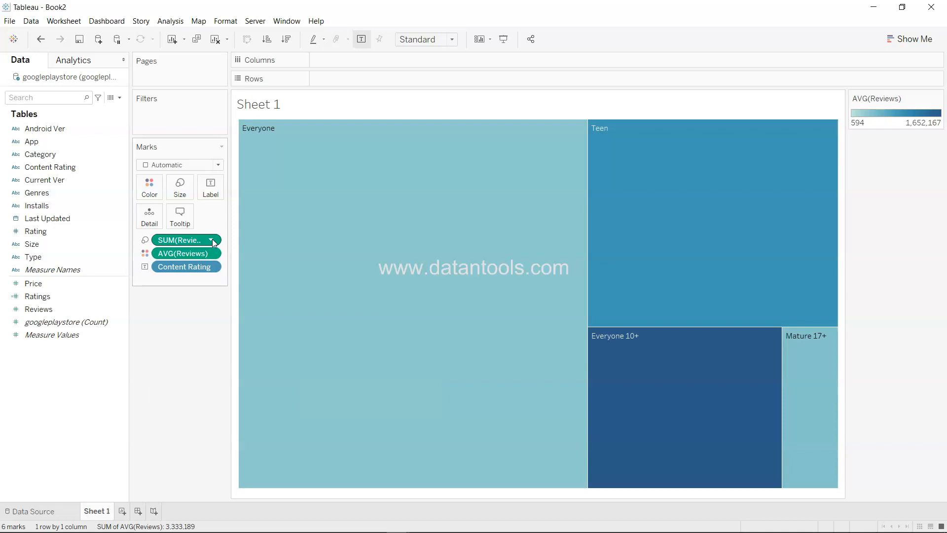
click(211, 240)
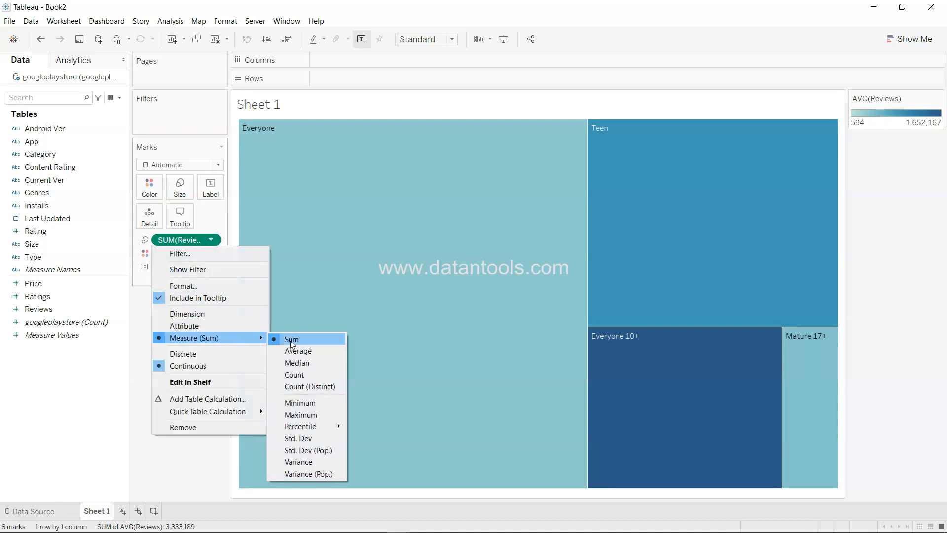
click(306, 350)
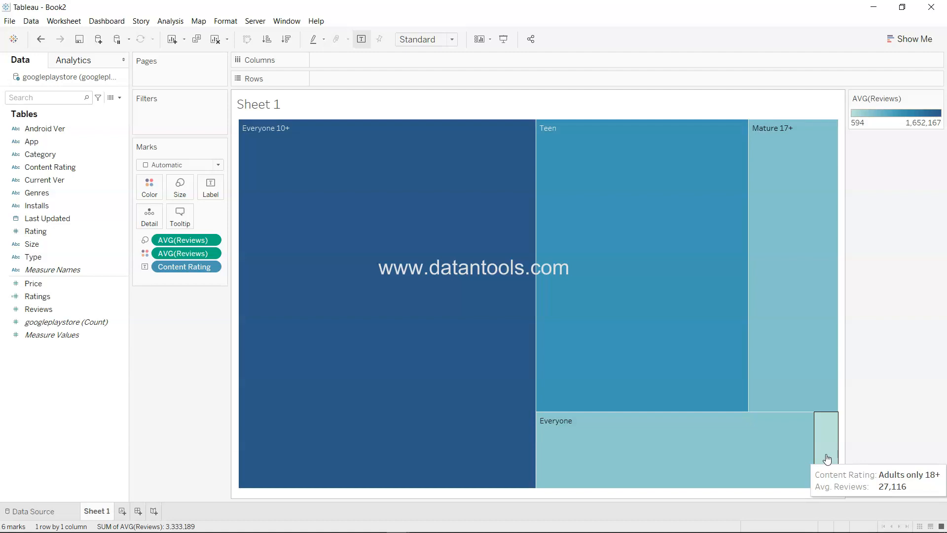
Step: Rename the treemap worksheet as Content Ratings by Reviews
double_click(107, 514)
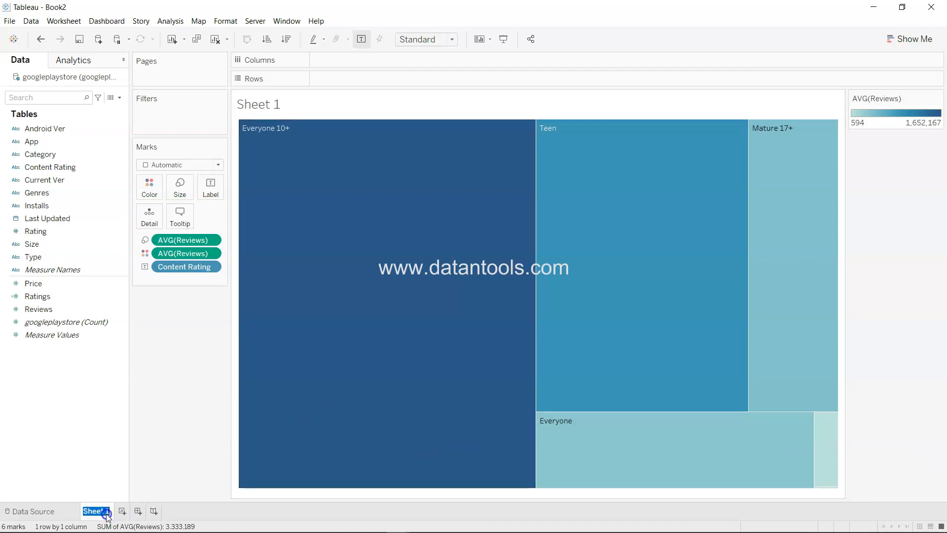
text(ont)
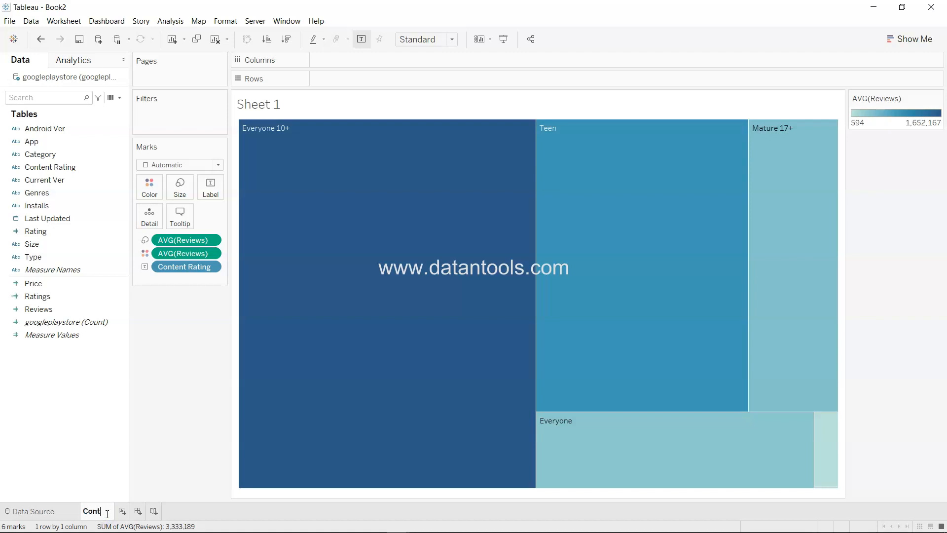
text(ent Ratings by )
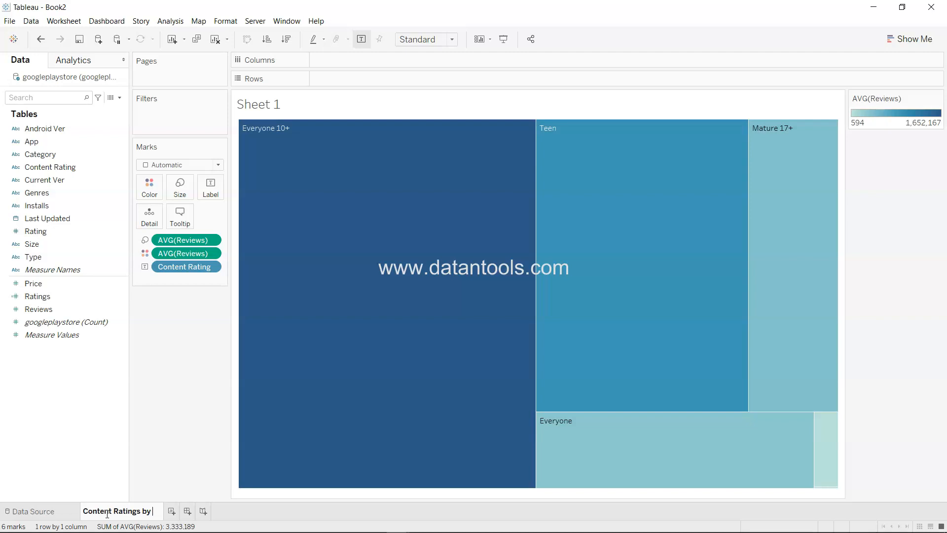
text(Reviews)
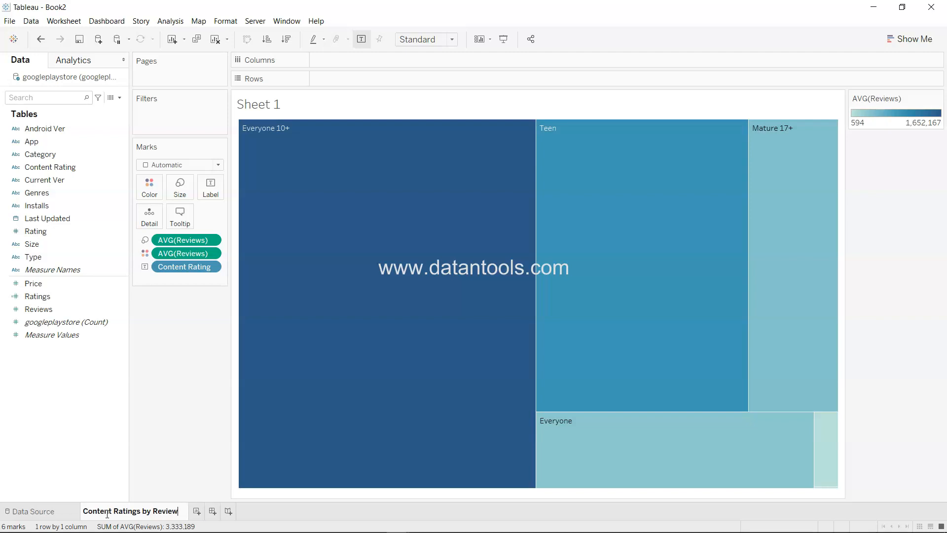
key(Return)
Step: Build a horizontal bar chart of Reviews by App on a new worksheet and sort the bars in descending order
click(194, 511)
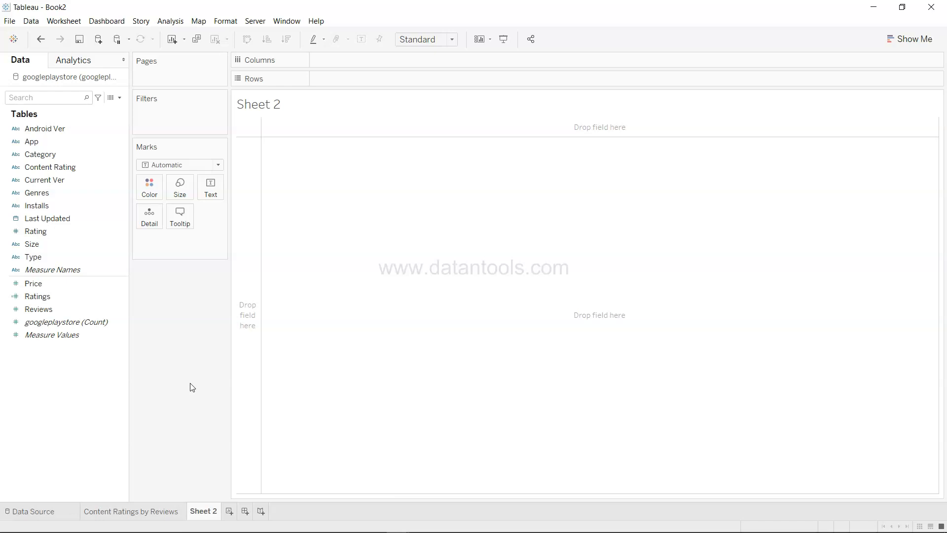
click(86, 311)
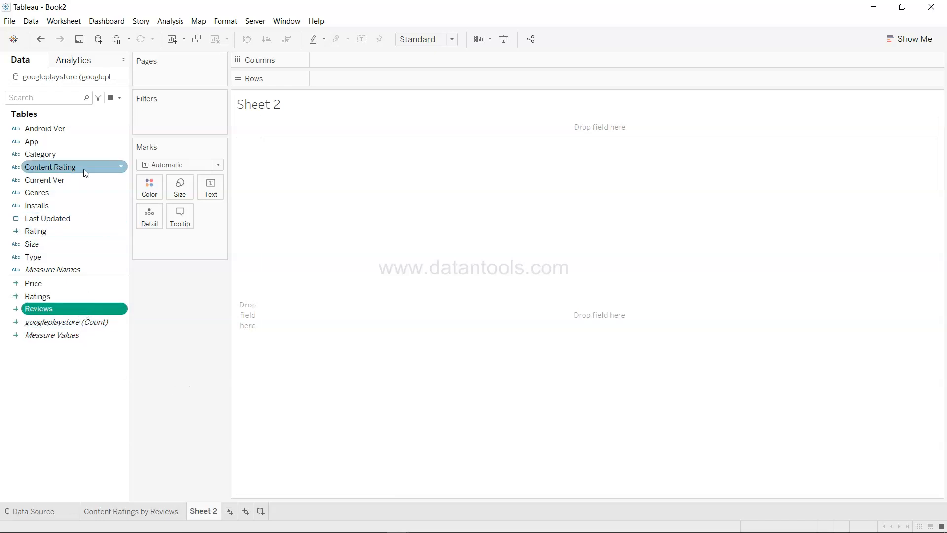
ctrl+click(89, 144)
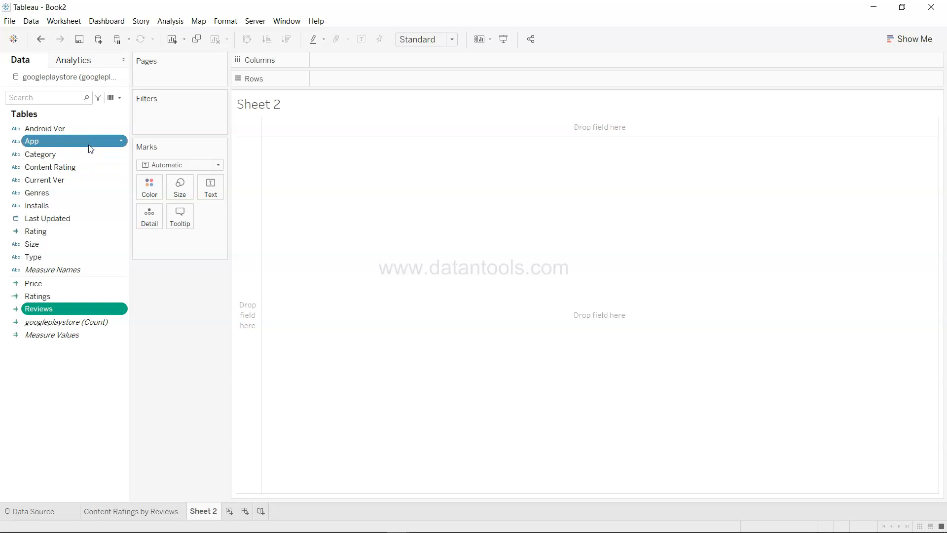
click(896, 42)
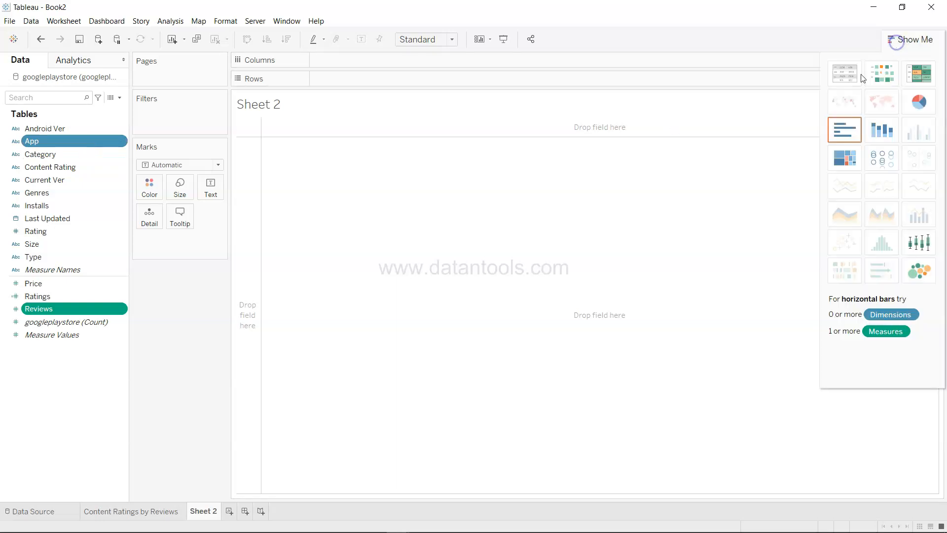
click(844, 129)
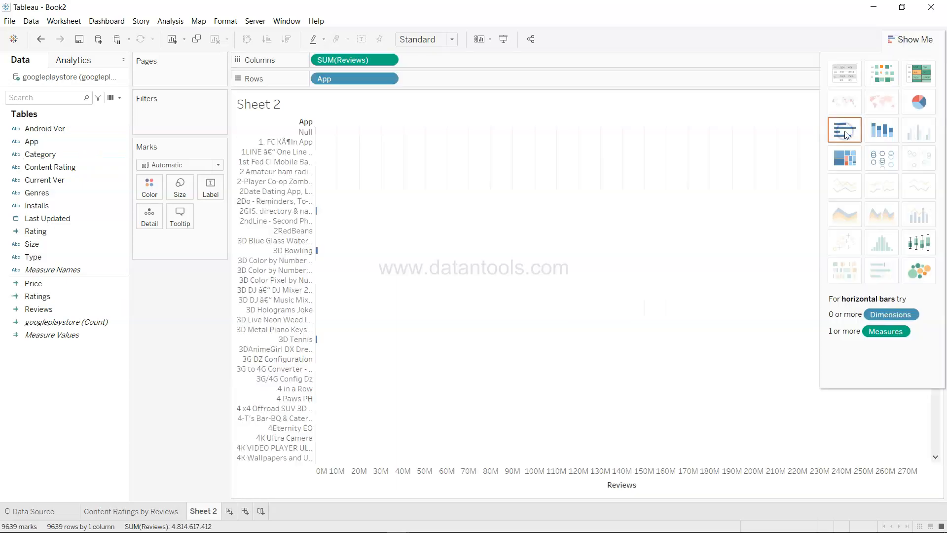
click(904, 43)
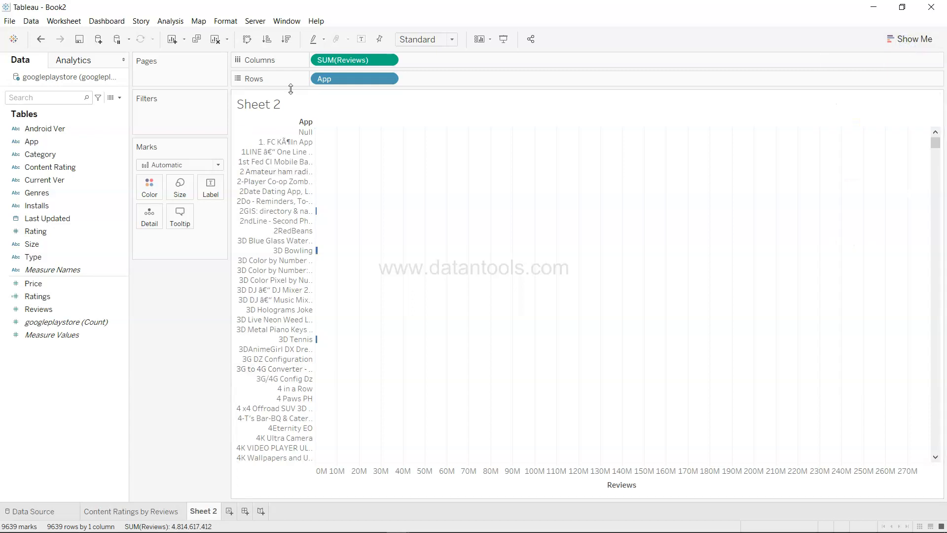
click(286, 39)
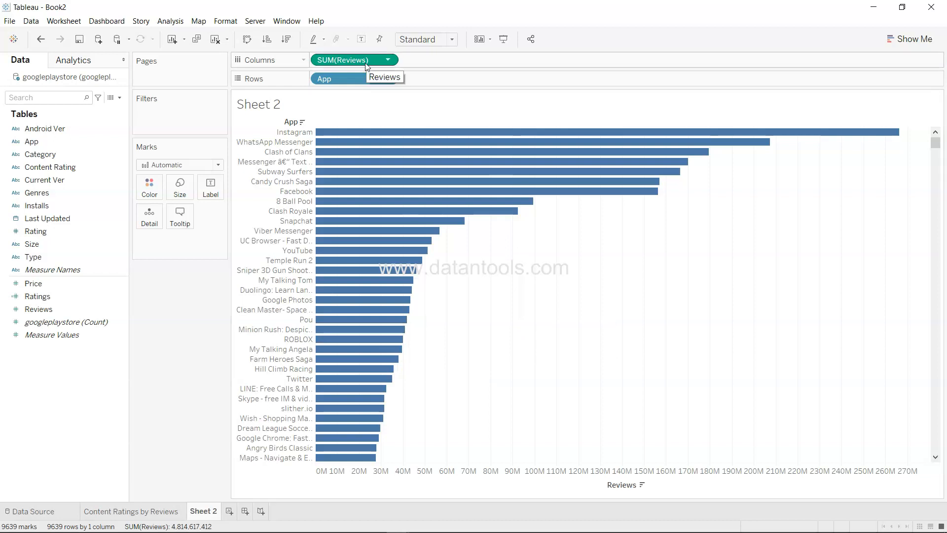
Step: Replace Reviews with Ratings in the bar chart by App and sort the bars in descending order
drag(97, 297, 367, 63)
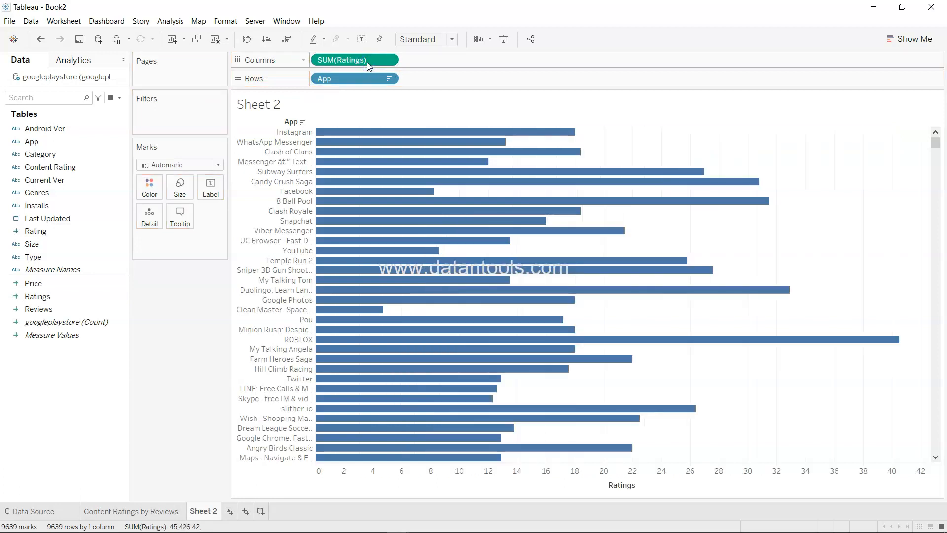
click(289, 39)
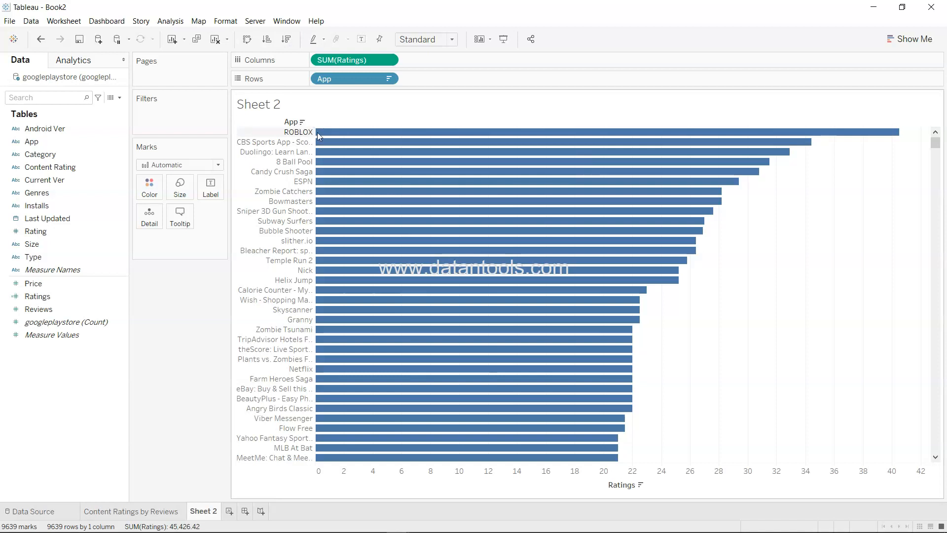
mouse_move(351, 136)
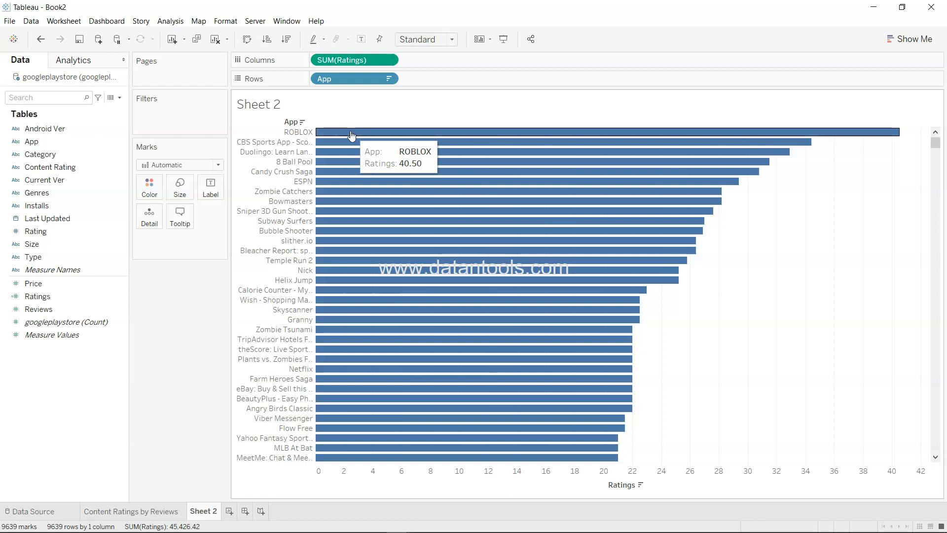
Step: Set the Ratings measure to Average and sort the apps again in descending order
click(388, 60)
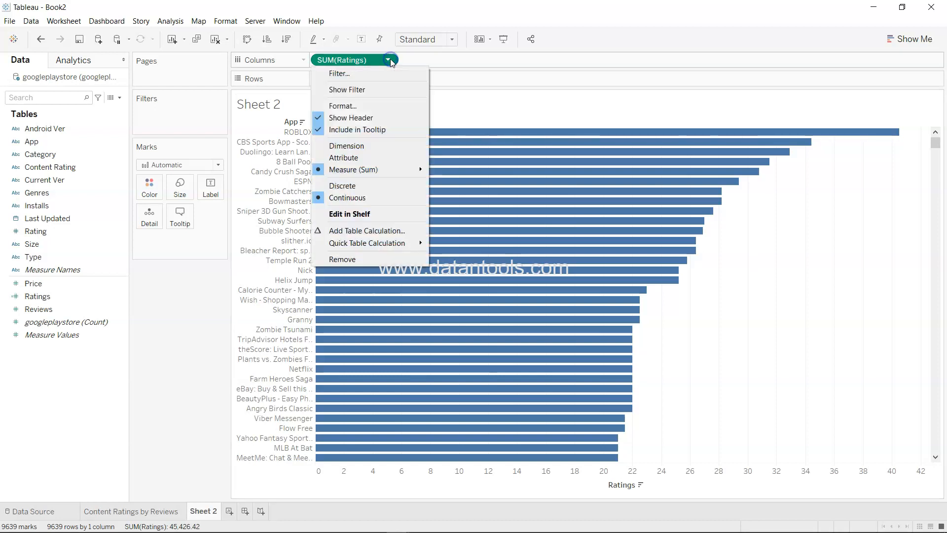
mouse_move(385, 170)
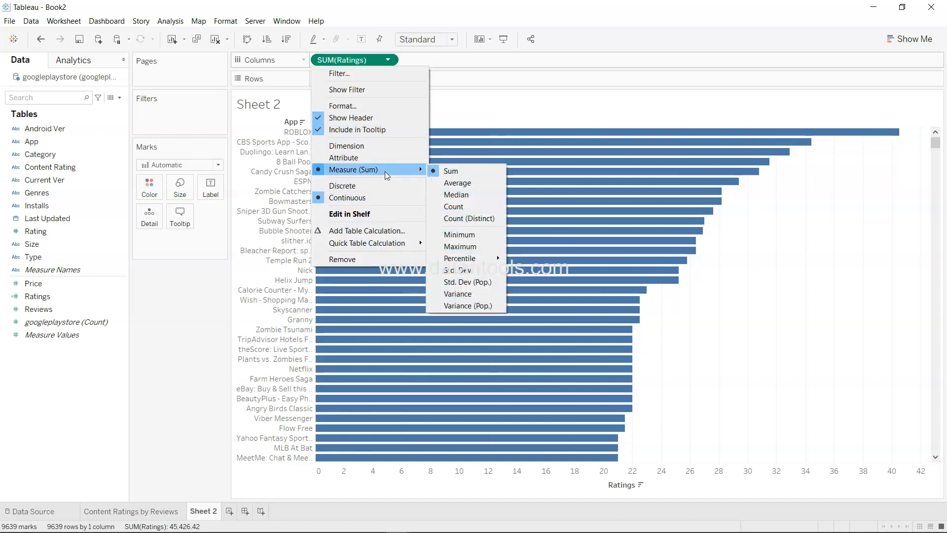
click(478, 181)
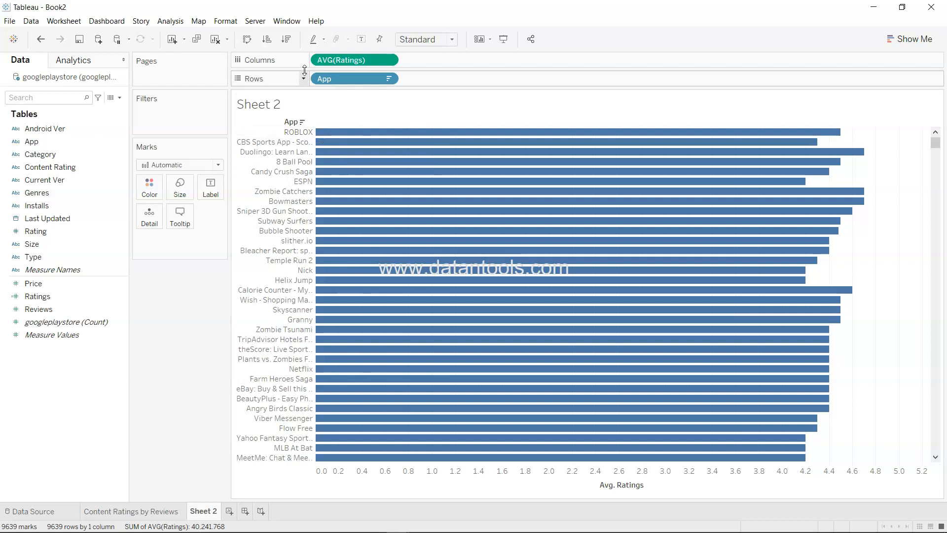
click(291, 43)
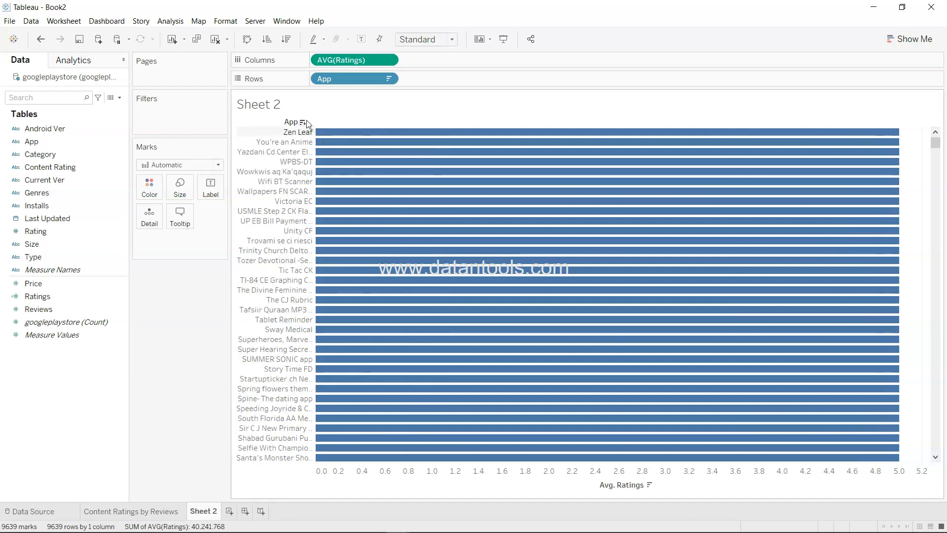
scroll(364, 338, down, 10)
scroll(364, 339, up, 8)
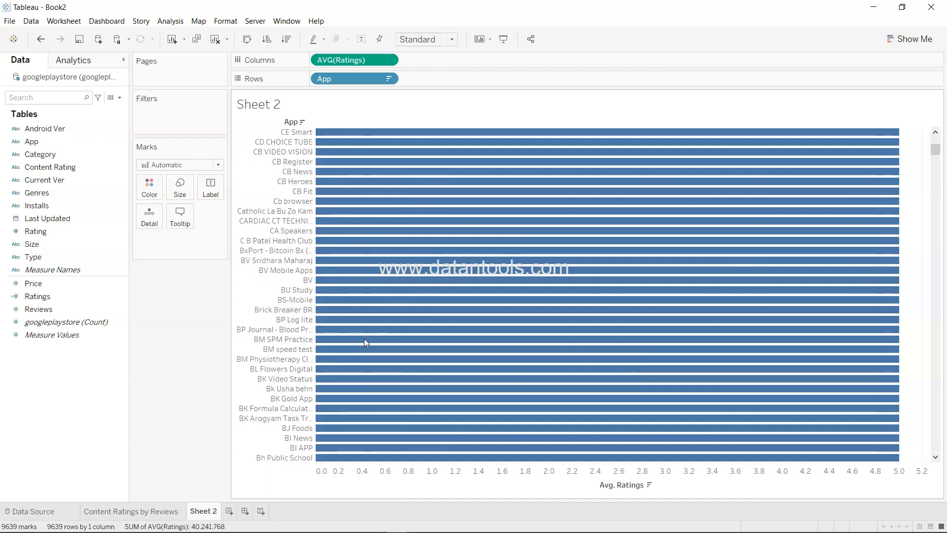
scroll(365, 344, up, 10)
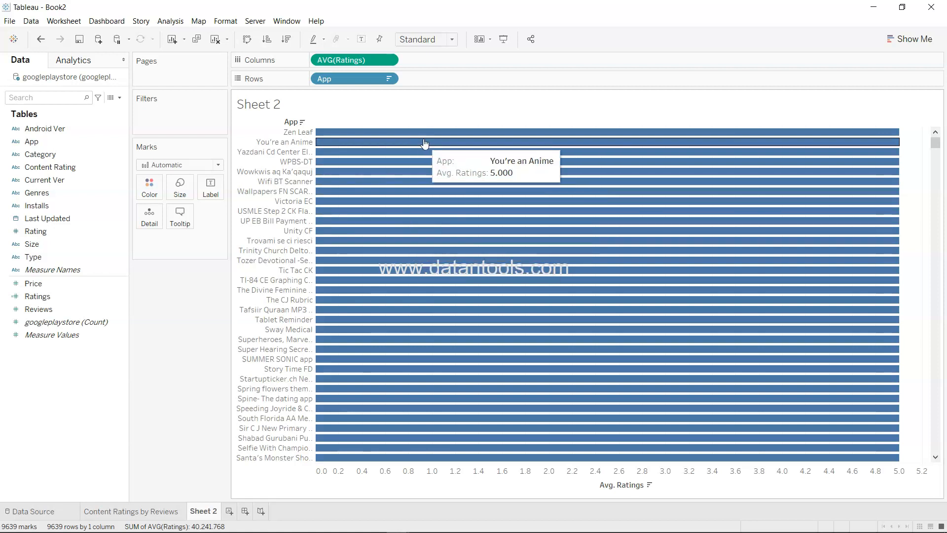
Step: Filter App to the top 10 by average Ratings
click(387, 79)
click(345, 90)
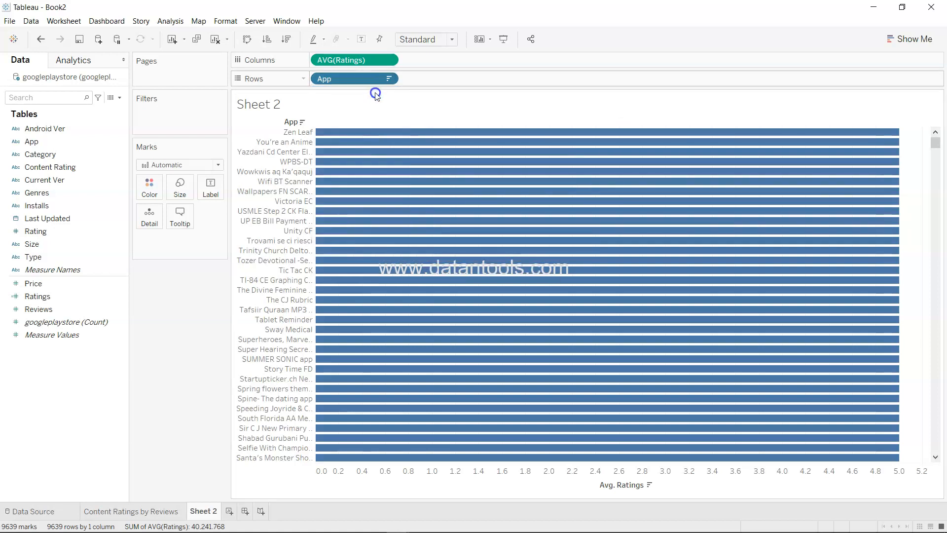
click(486, 125)
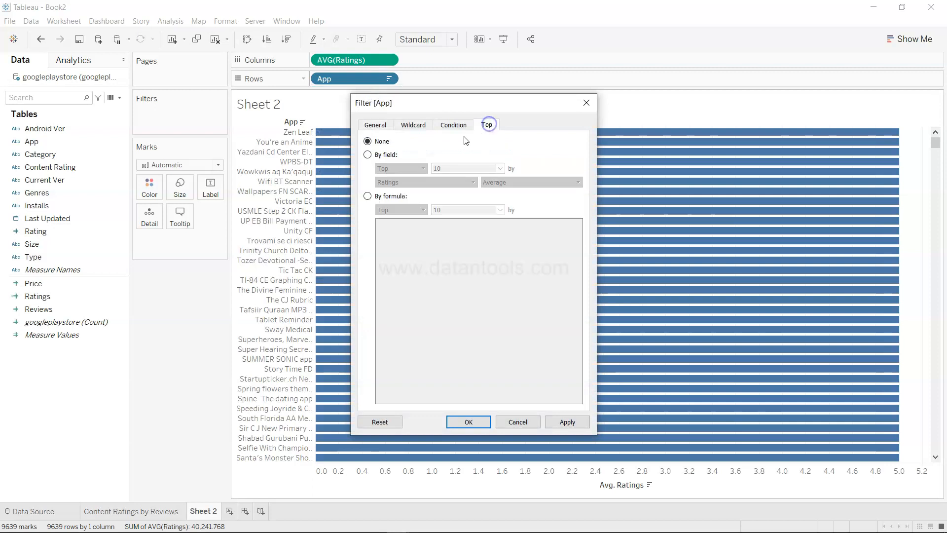
click(389, 154)
click(451, 183)
click(451, 182)
click(560, 421)
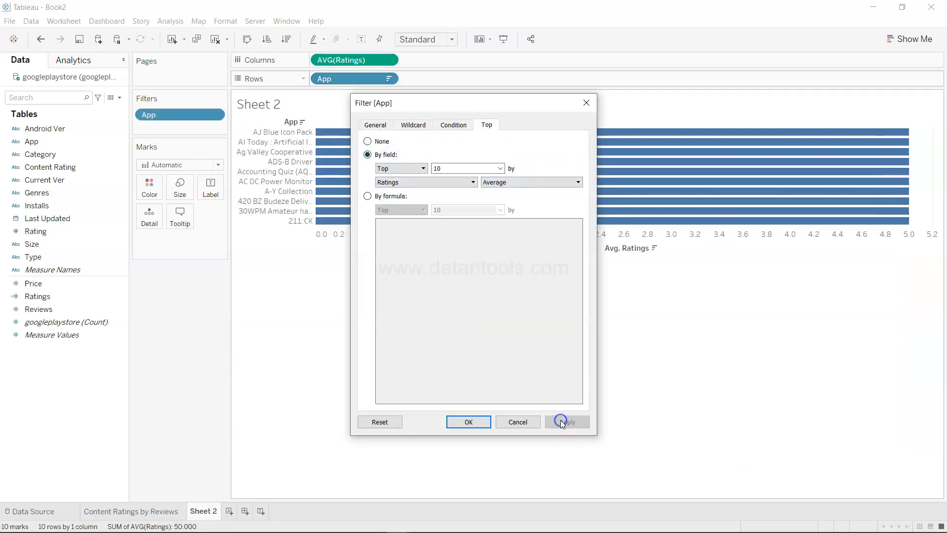
click(468, 422)
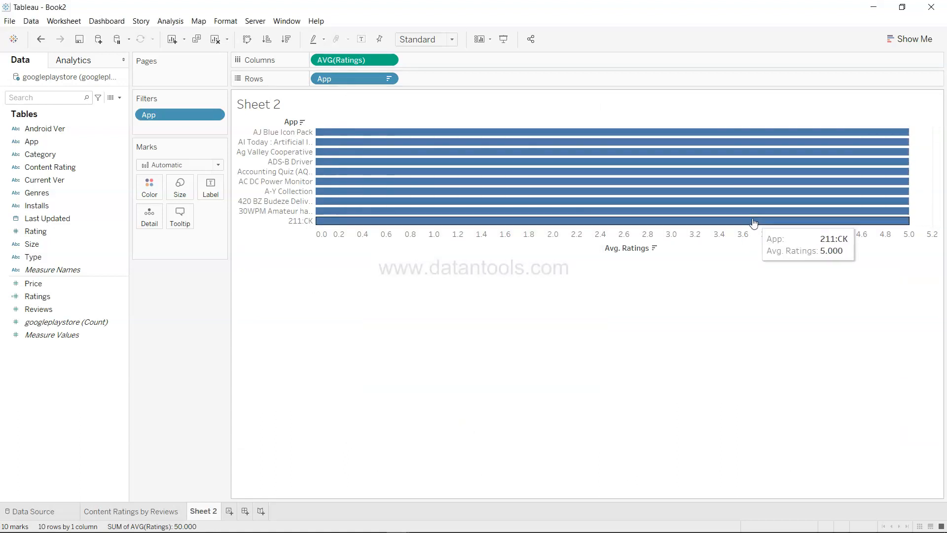
Step: Convert the bar chart of the ten filtered apps into a text table using the suggested chart types
click(915, 39)
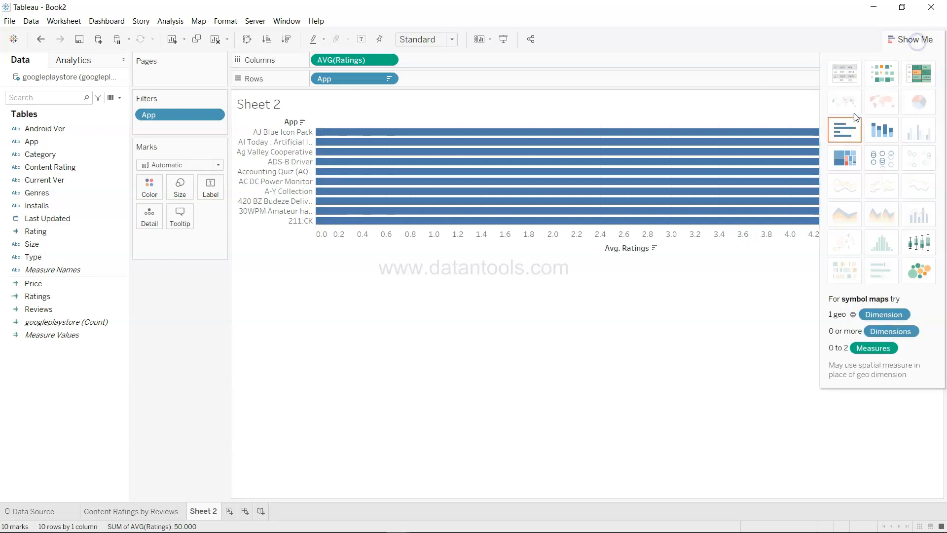
click(854, 83)
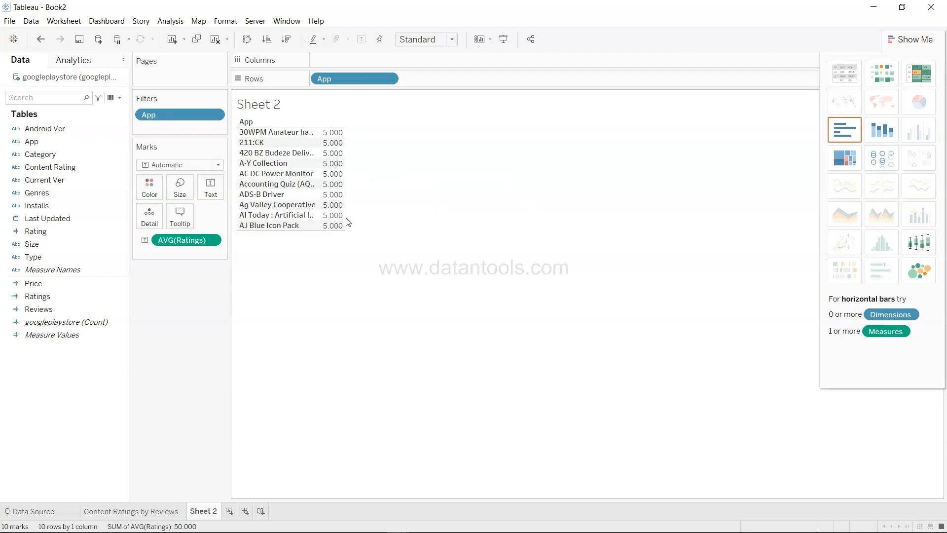
click(373, 275)
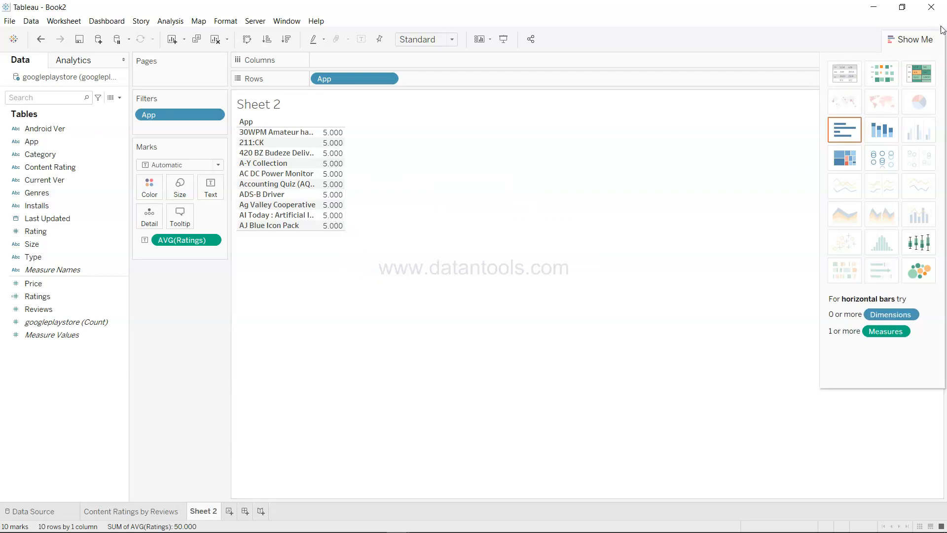
click(913, 50)
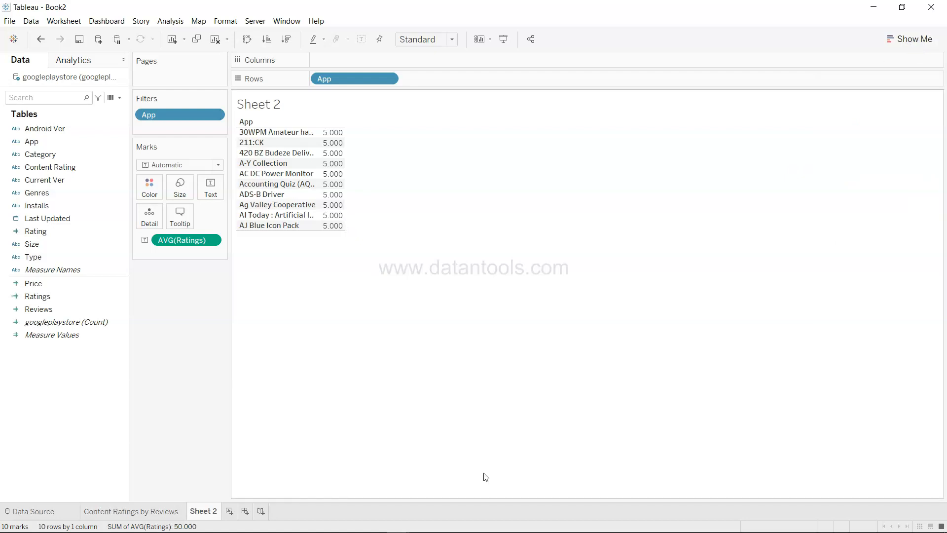
Step: Rename the worksheet as Top 10 Apps by Ratings
double_click(209, 510)
text(Top 10 Apps by Ratings)
key(Return)
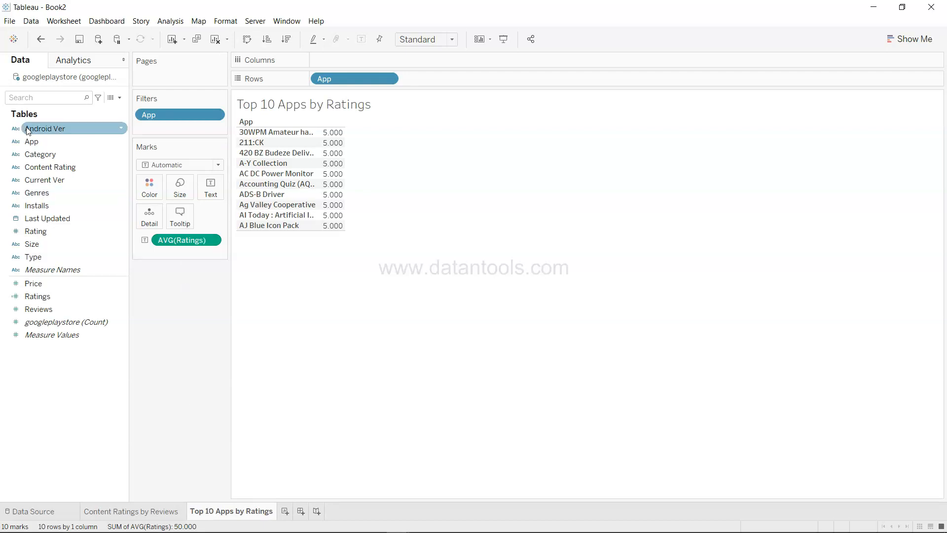
Step: Build a text table of Price by App on a new worksheet and sort it in descending order
click(68, 22)
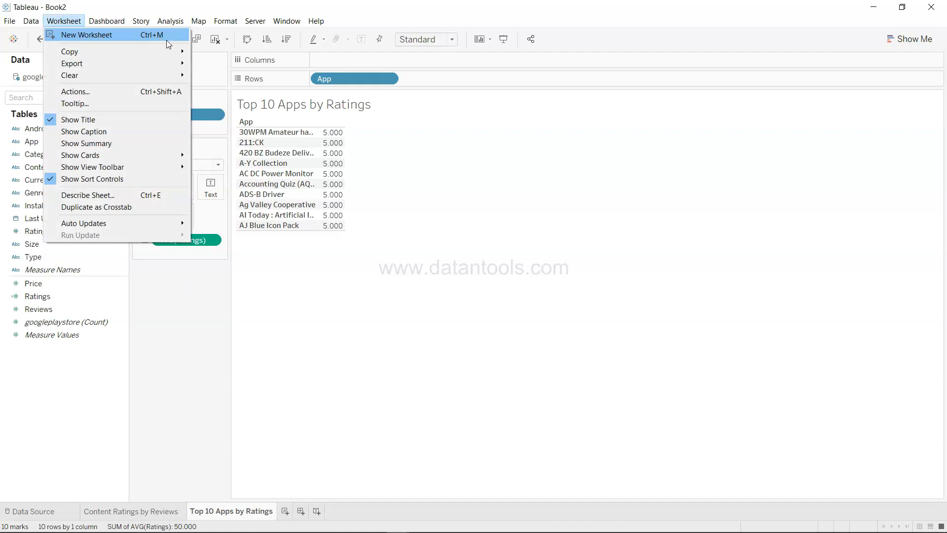
click(264, 419)
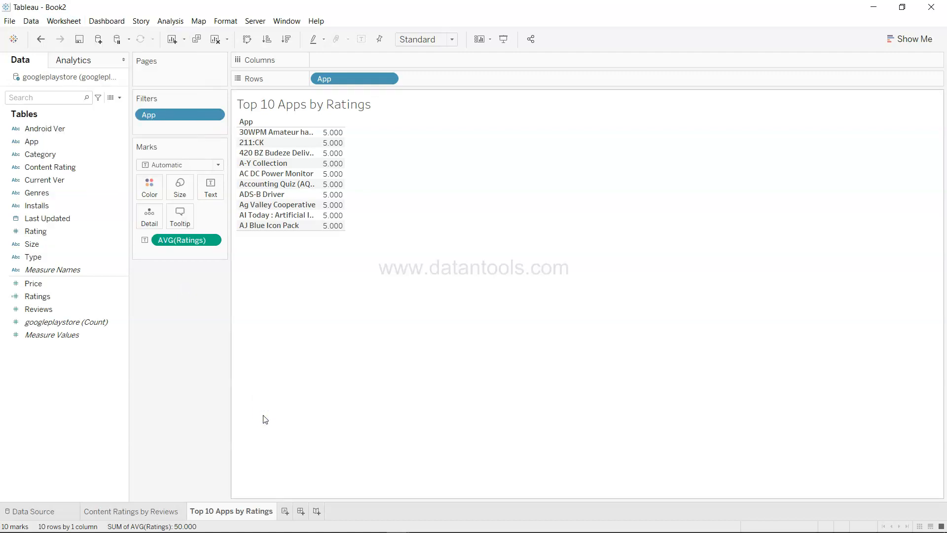
key(ctrl+m)
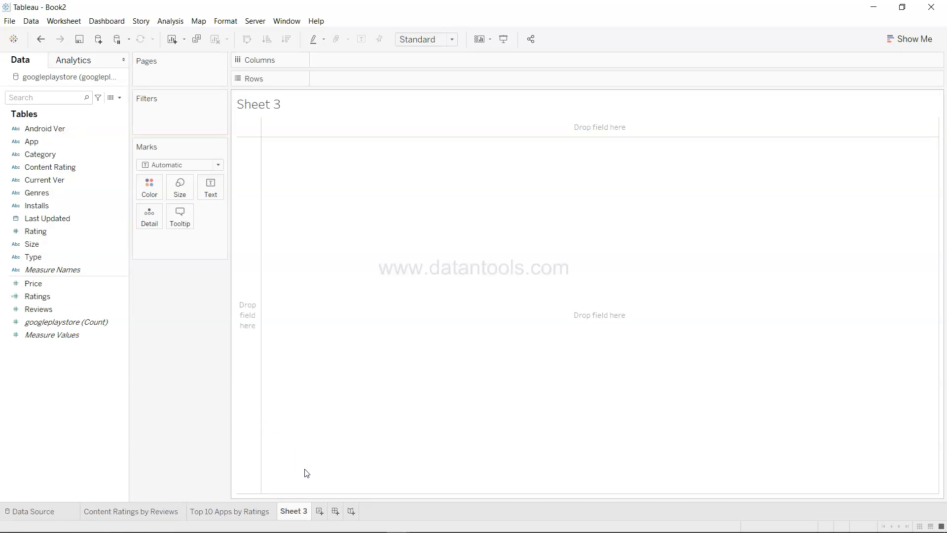
mouse_move(296, 522)
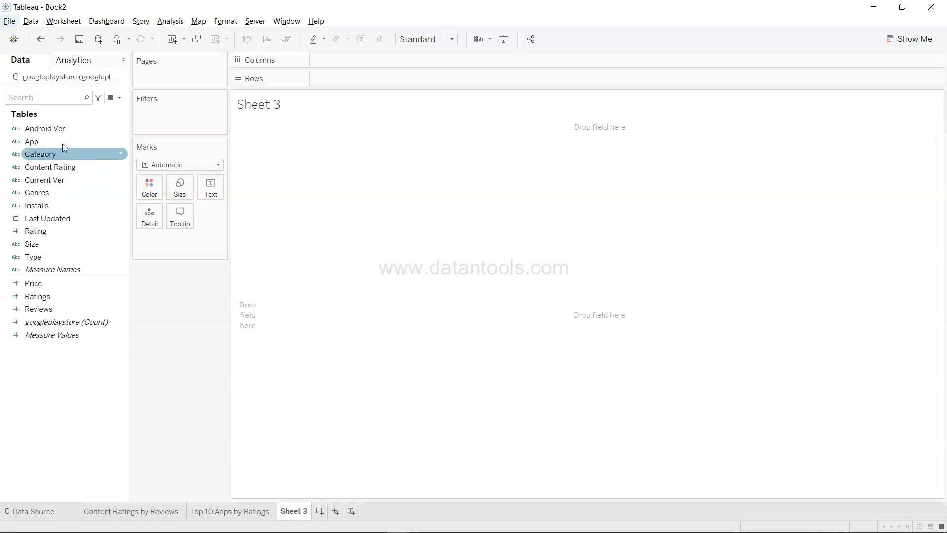
click(78, 286)
ctrl+click(87, 141)
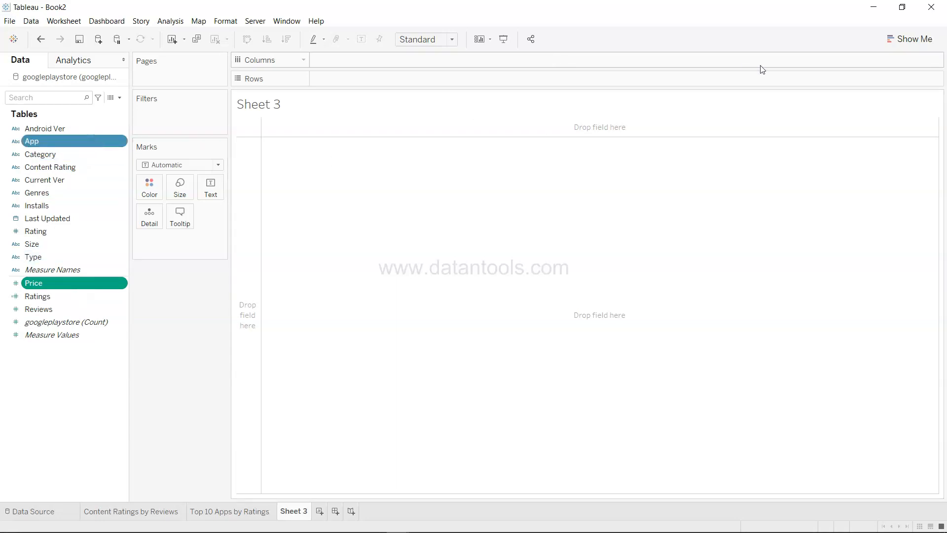
click(902, 37)
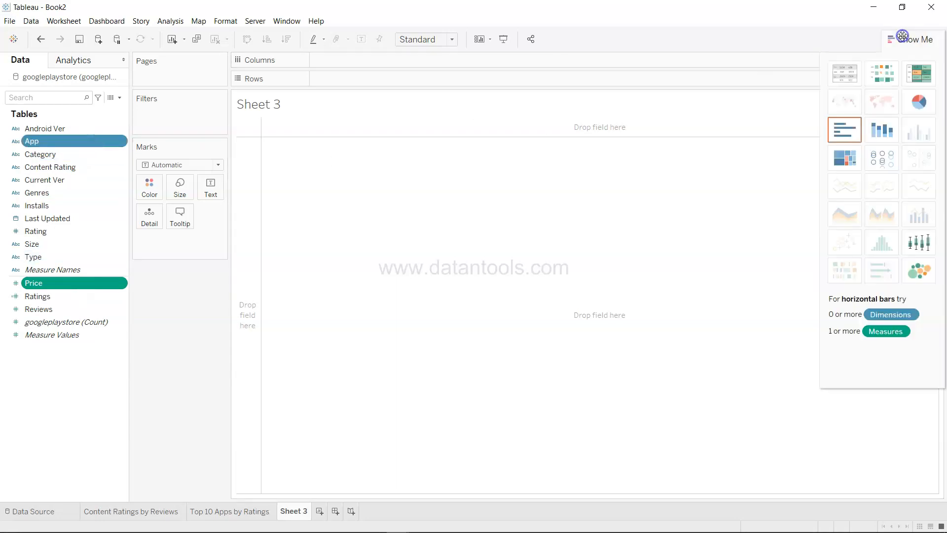
click(845, 78)
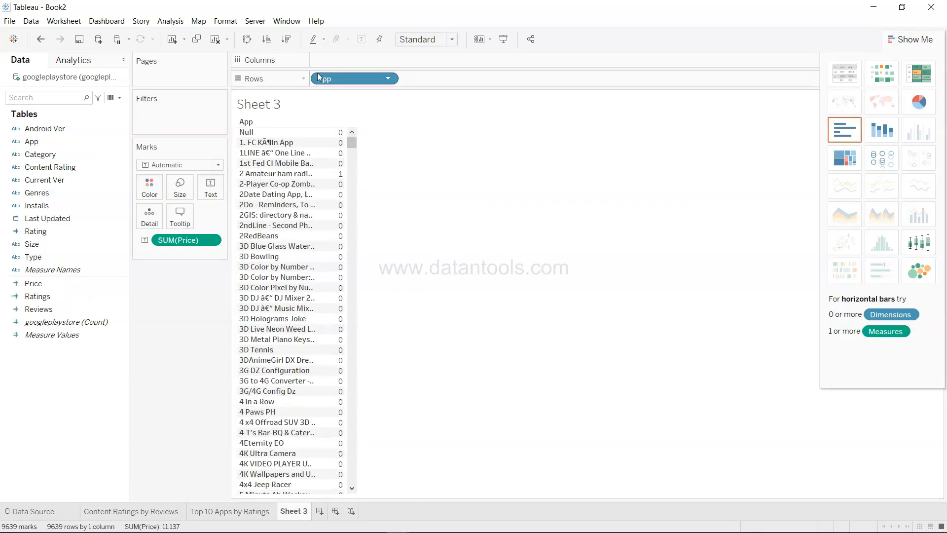
click(285, 39)
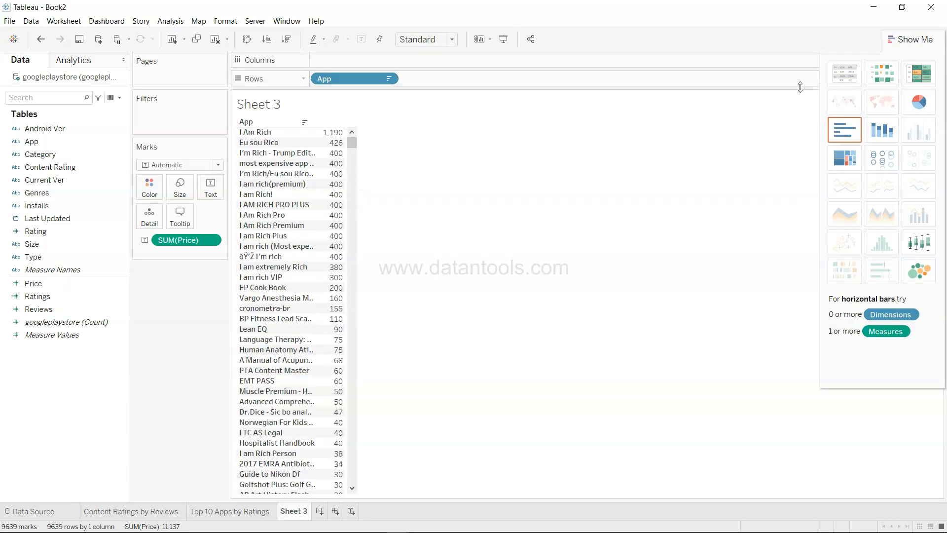
click(900, 41)
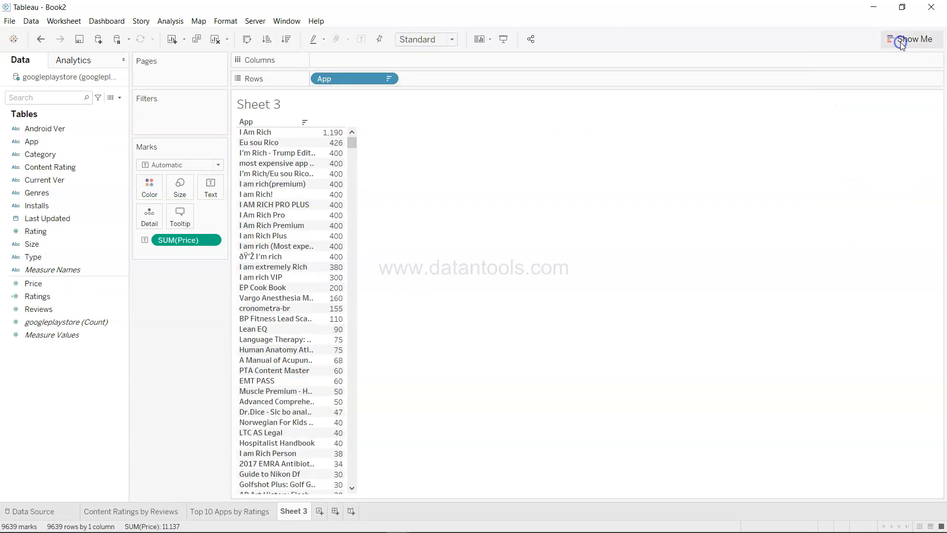
Step: Set the Price measure to Average and sort the apps again in descending order
click(210, 240)
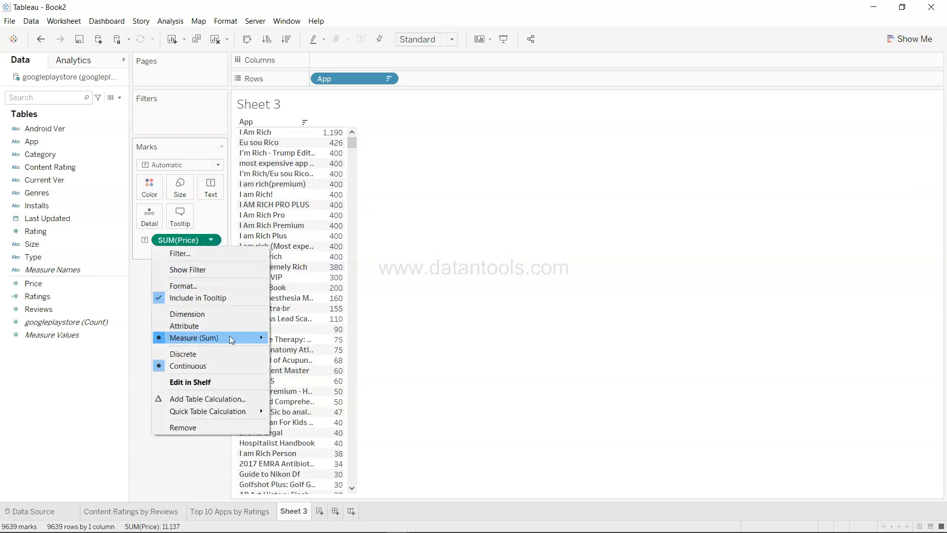
mouse_move(231, 337)
click(289, 351)
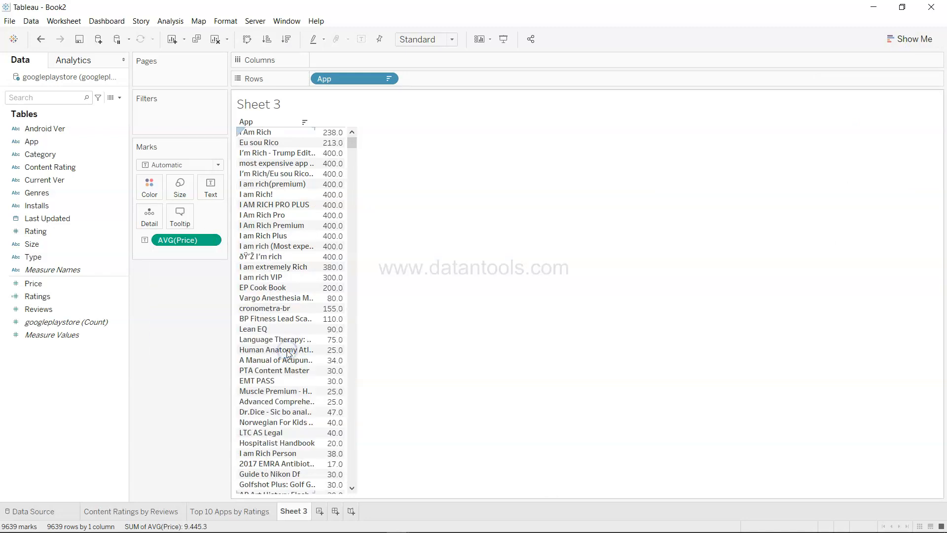
click(285, 38)
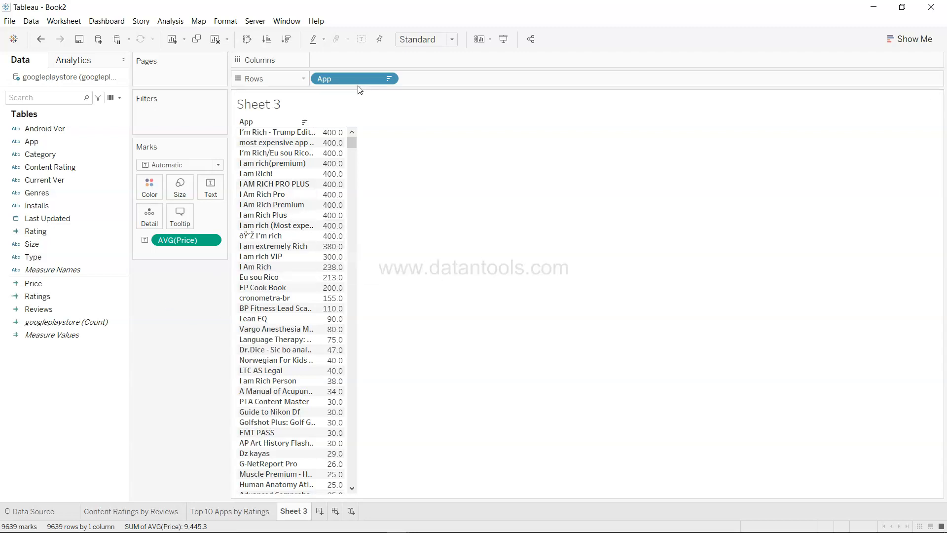
Step: Add a filter on App that keeps the top 10 apps by average Price
click(389, 79)
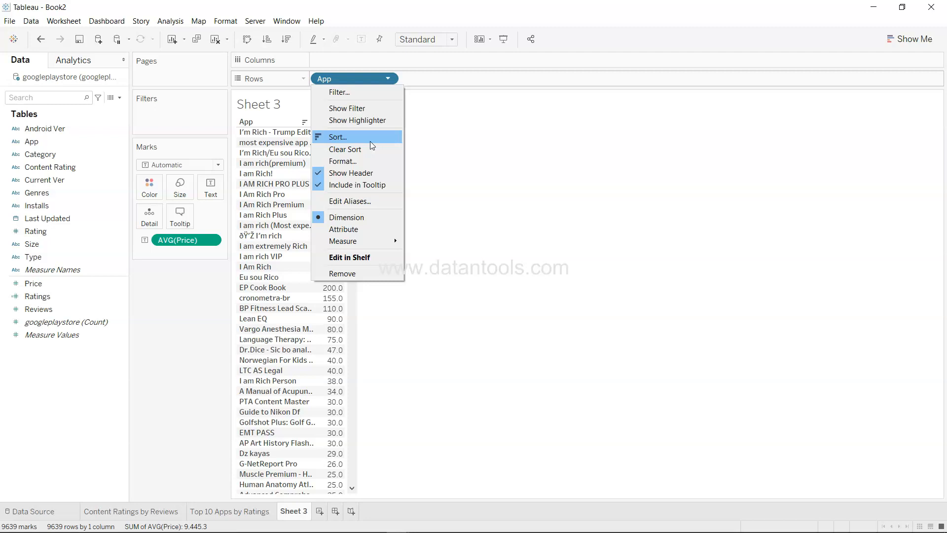
click(384, 109)
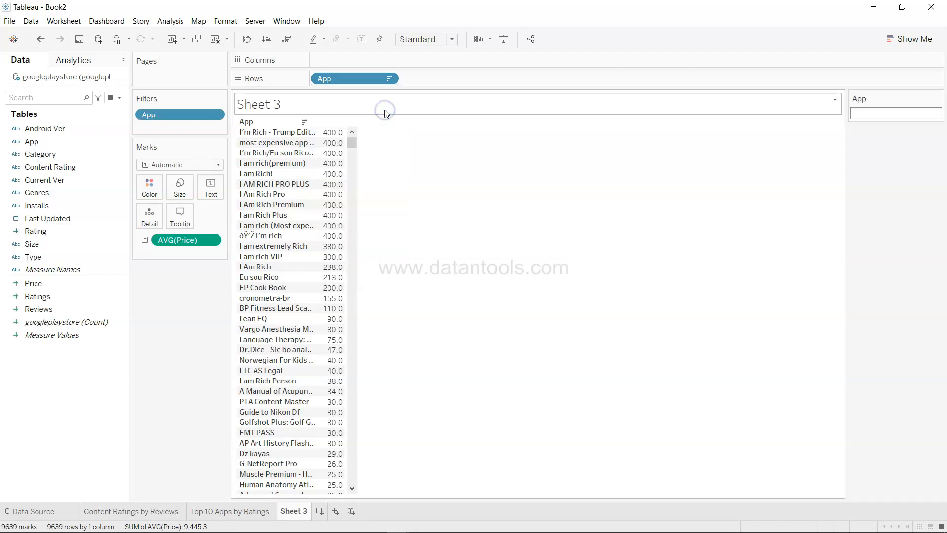
click(213, 115)
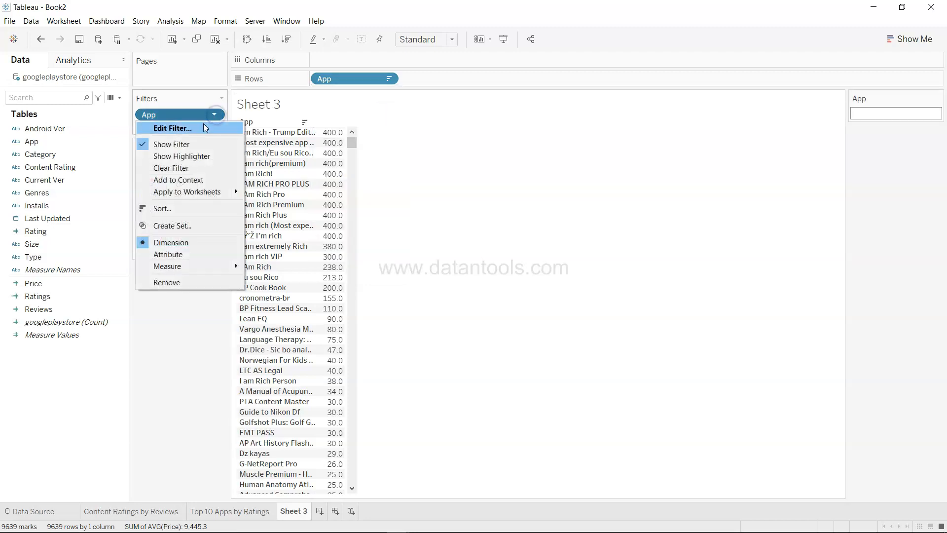
click(206, 127)
click(486, 124)
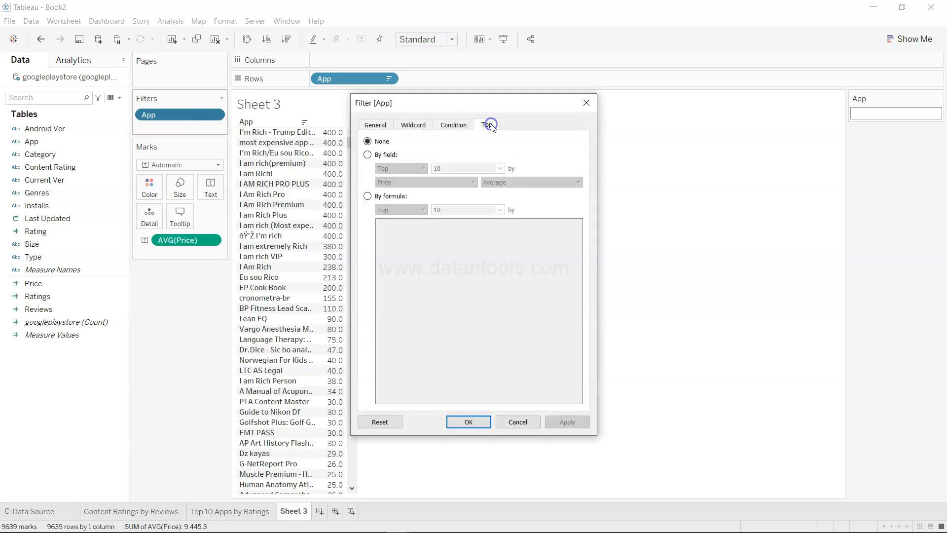
click(368, 155)
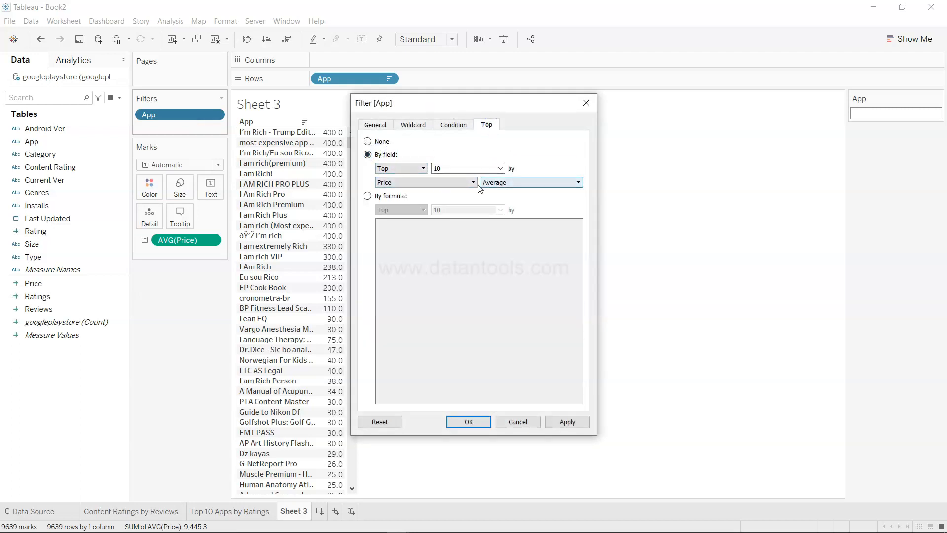
click(557, 425)
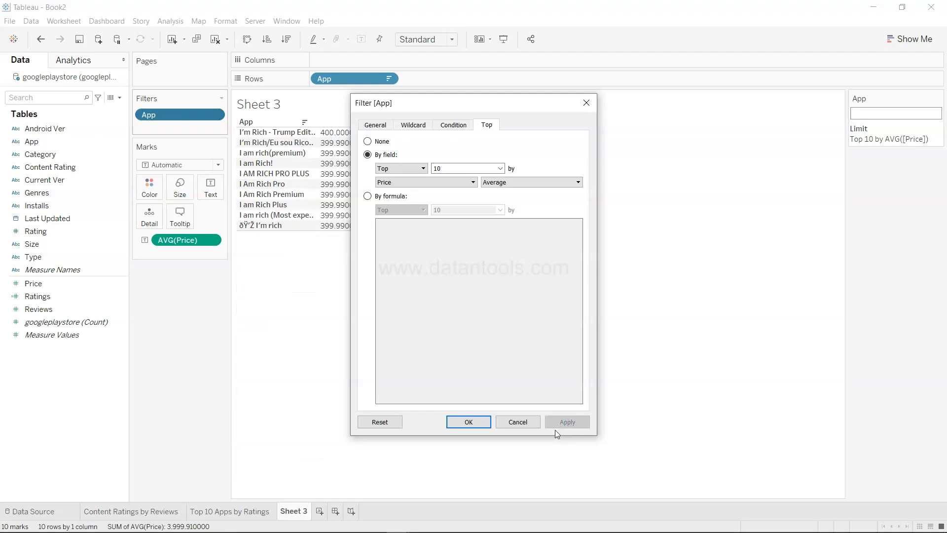
click(476, 422)
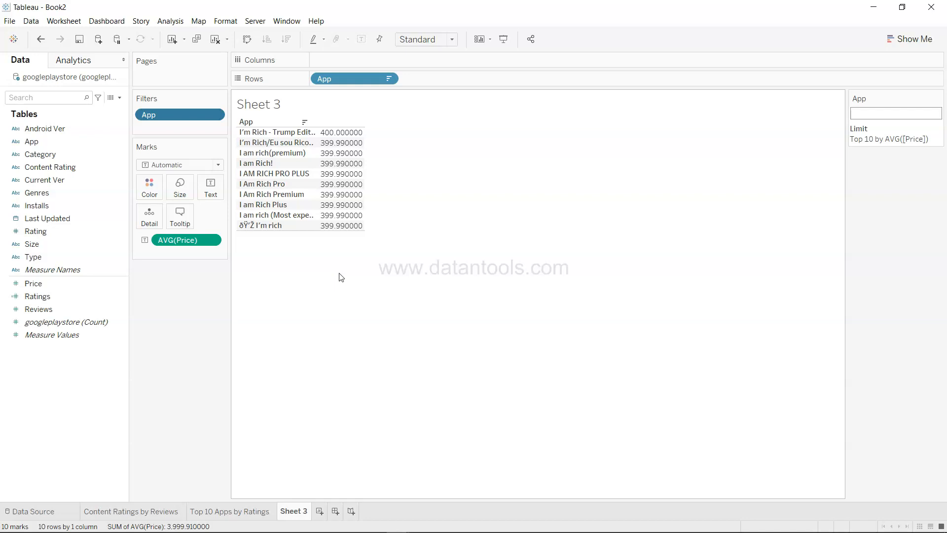
Step: Rename the worksheet as Top 10 Apps by Price
double_click(295, 513)
text(Top 10 Ap)
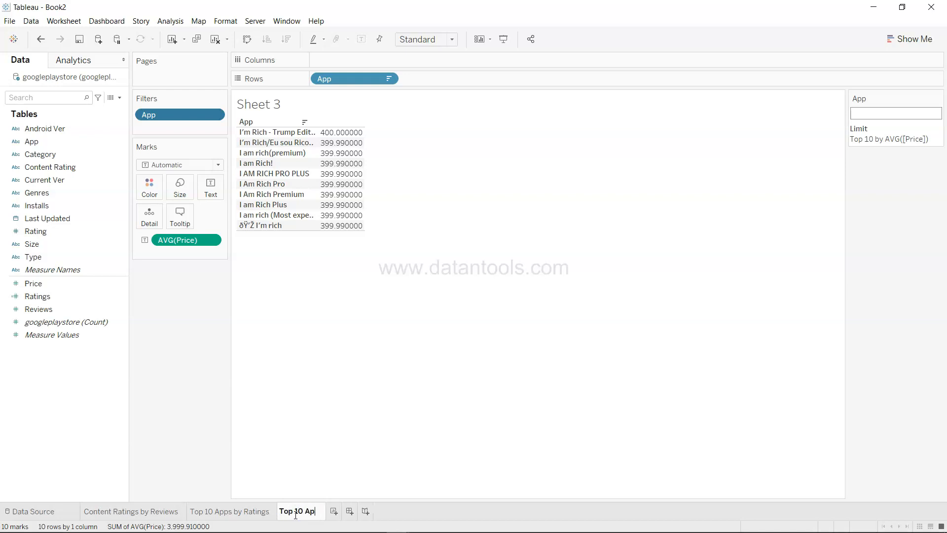
text(ps by Price)
key(Return)
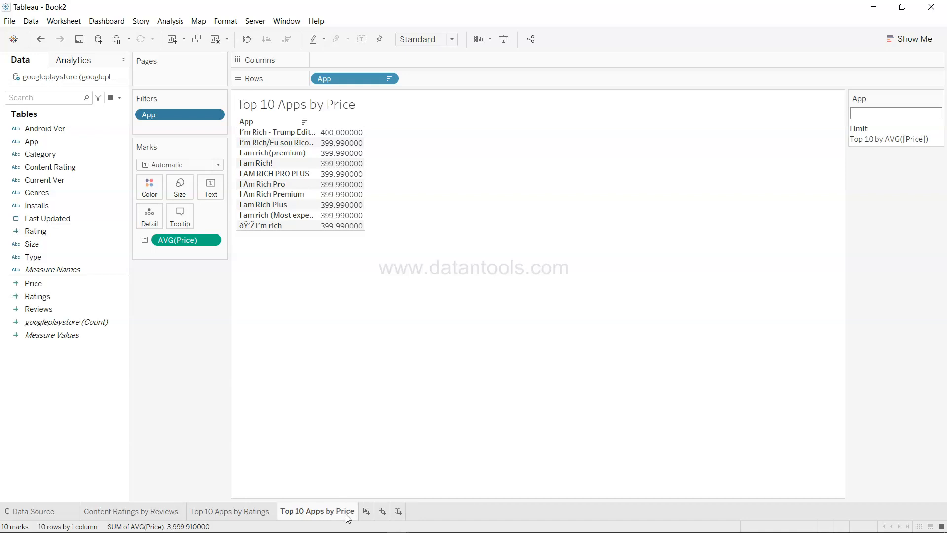
Step: Add a new worksheet and name it Top 10 Free Apps by Installs
click(366, 512)
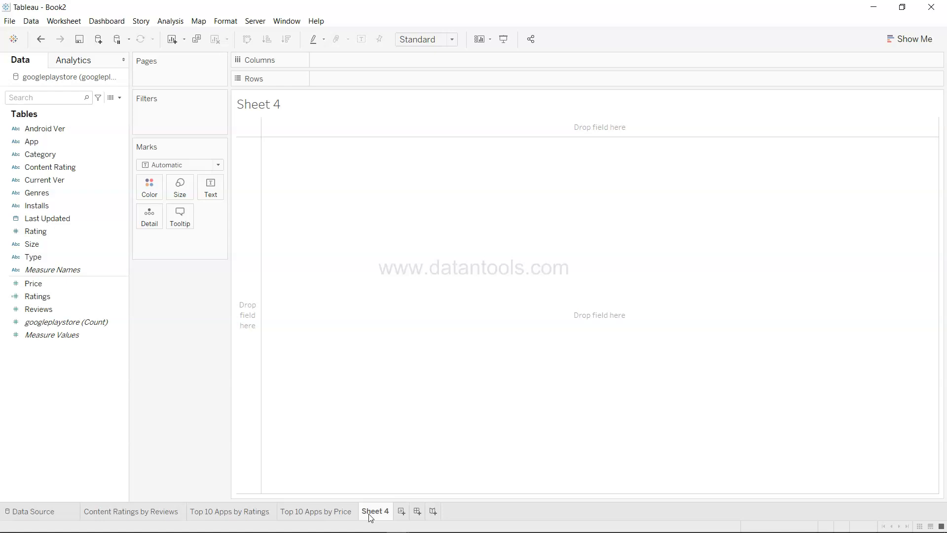
double_click(371, 517)
text(Top 10 Free Ap)
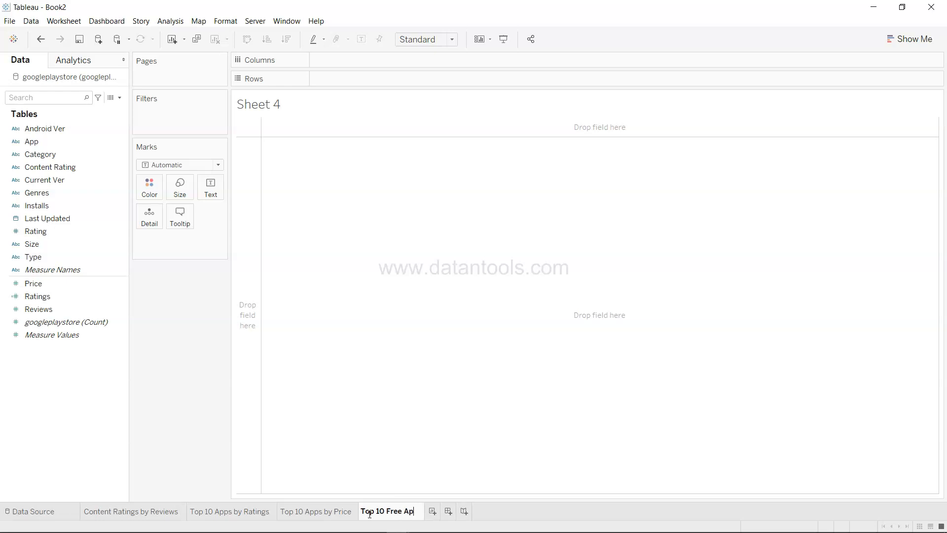
text(ps by Installs)
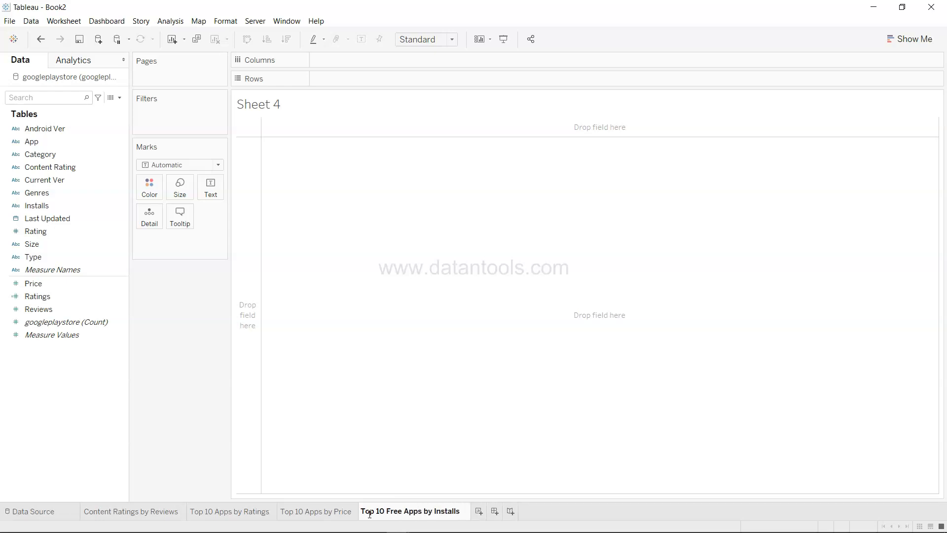
key(Return)
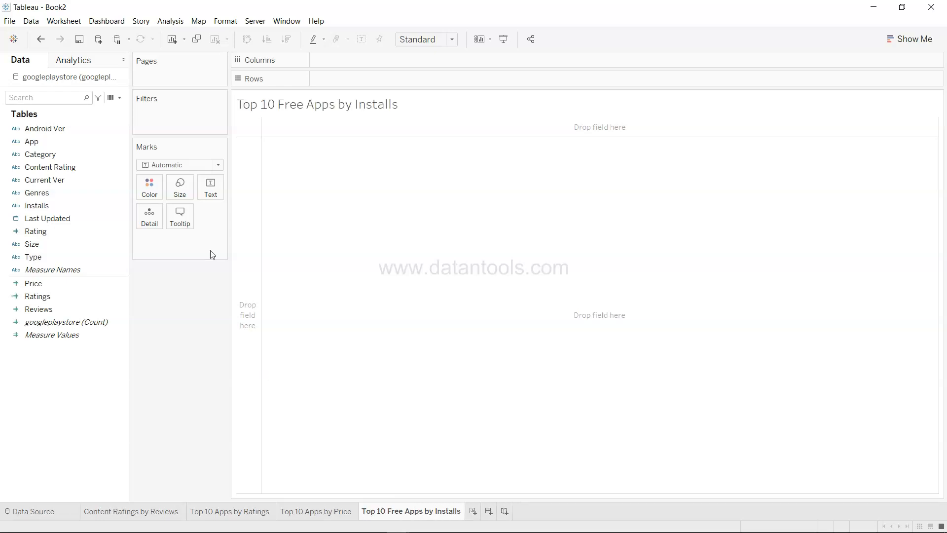
Step: Duplicate the Installs field and convert the copy to a measure
click(79, 142)
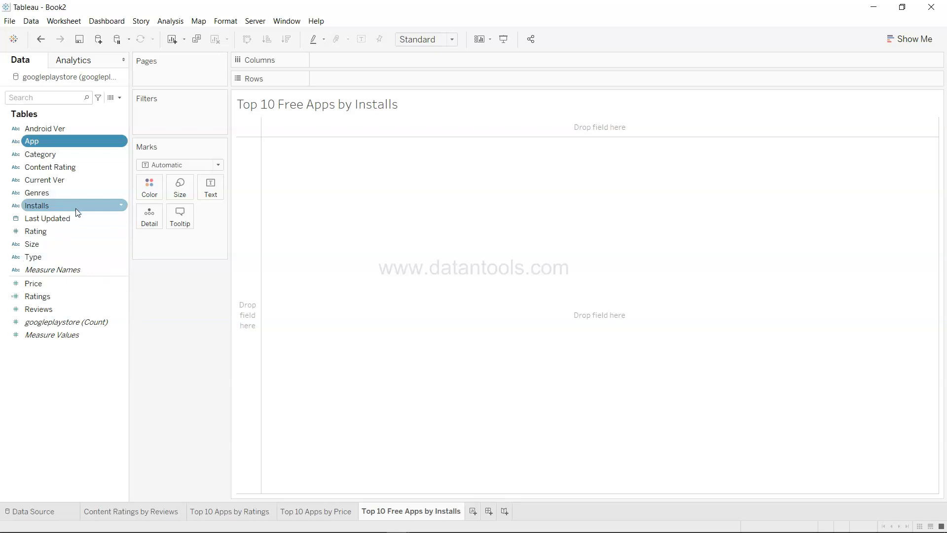
click(122, 206)
click(122, 205)
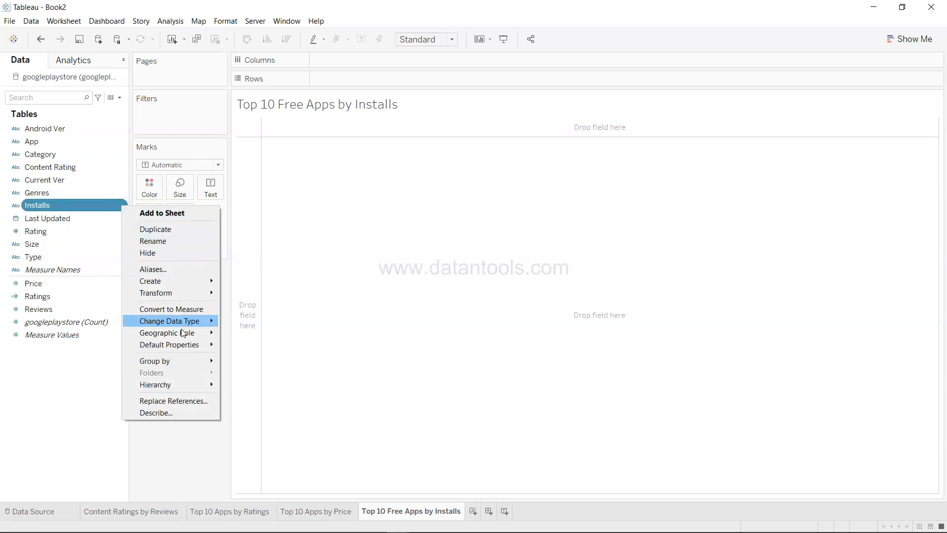
click(190, 229)
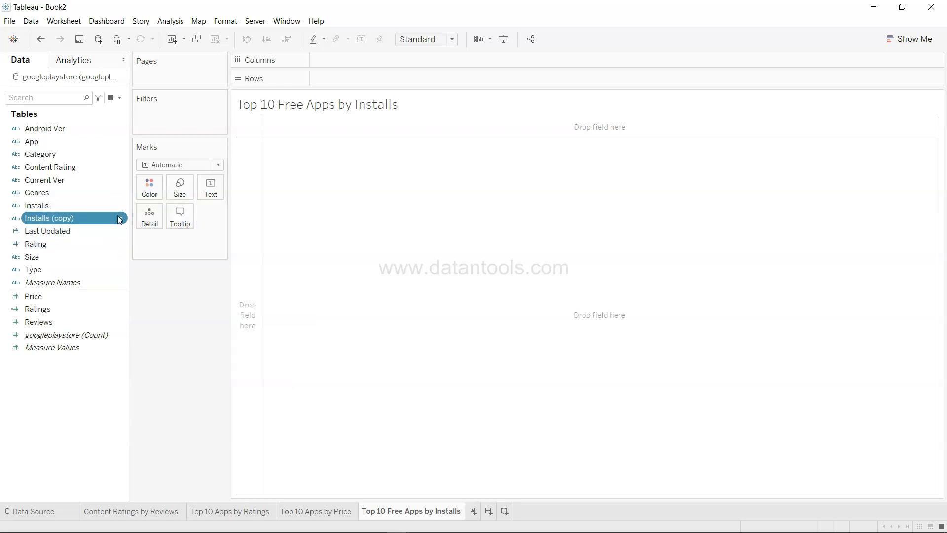
click(118, 217)
click(179, 372)
click(121, 282)
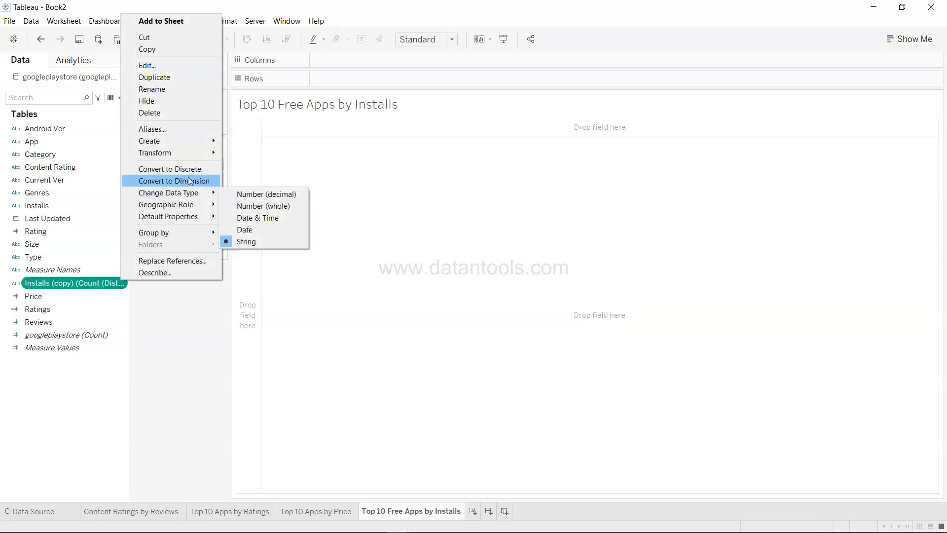
click(146, 350)
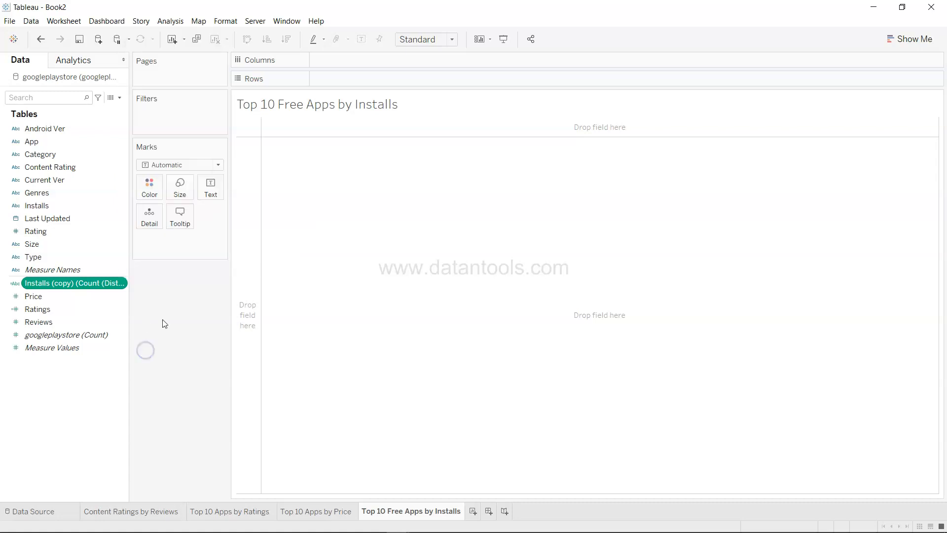
double_click(100, 285)
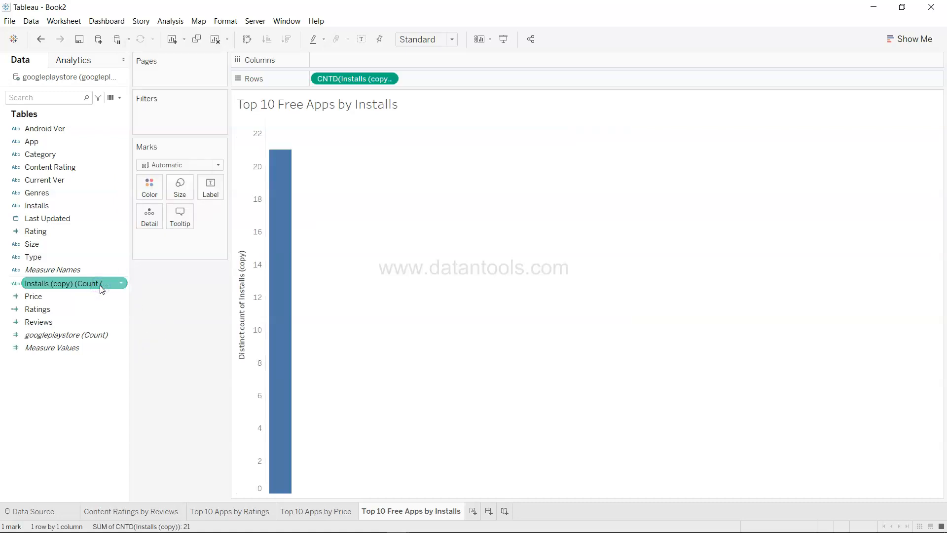
key(ctrl+z)
Step: Rename the copied Installs measure as # of Installs
click(91, 285)
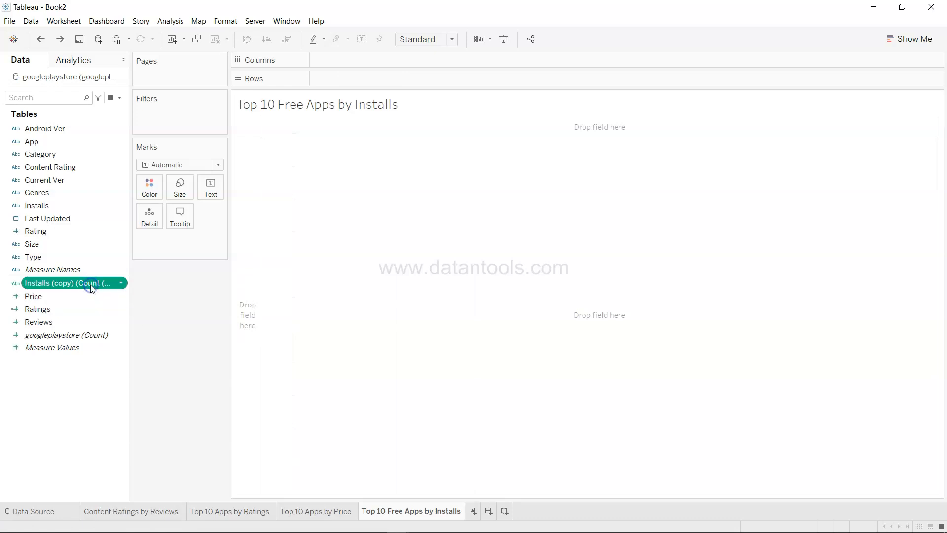
click(90, 285)
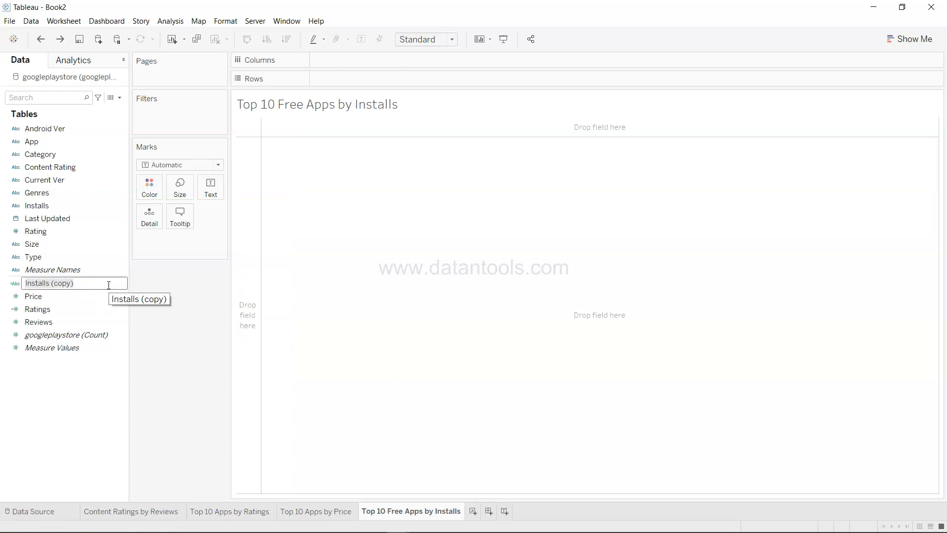
key(BackSpace)
key(BackSpace)
key(BackSpace)
key(BackSpace)
key(BackSpace)
key(BackSpace)
key(BackSpace)
key(BackSpace)
text(# of)
key(Return)
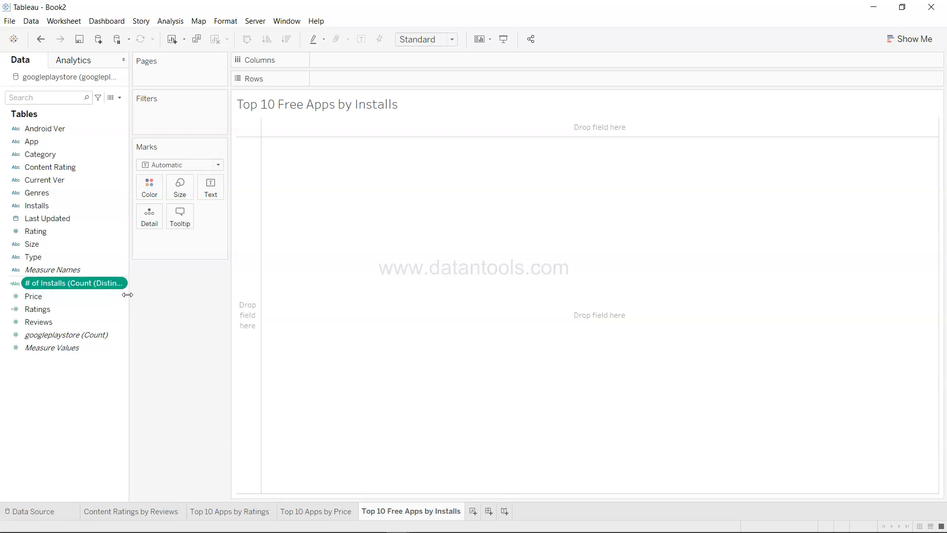
Step: Set the default aggregation of the # of Installs measure to Count
right_click(120, 283)
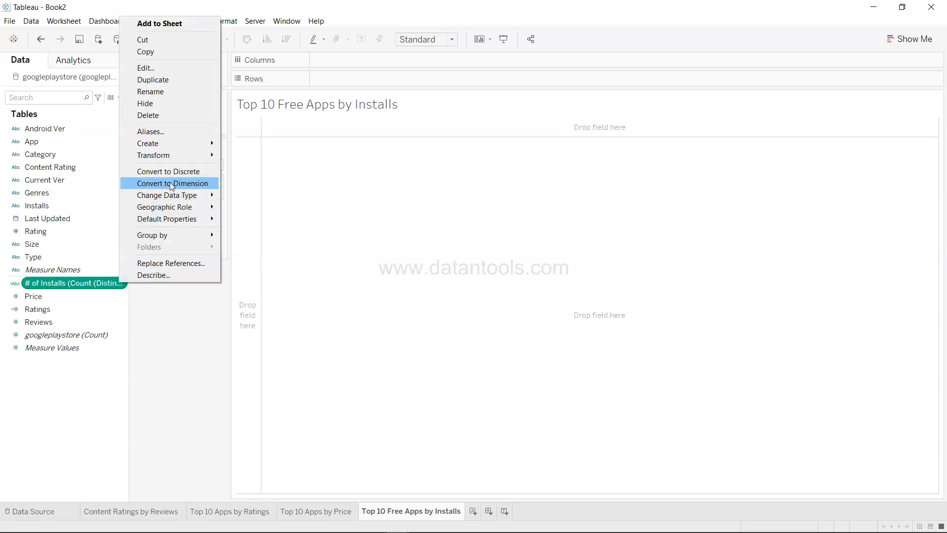
mouse_move(193, 218)
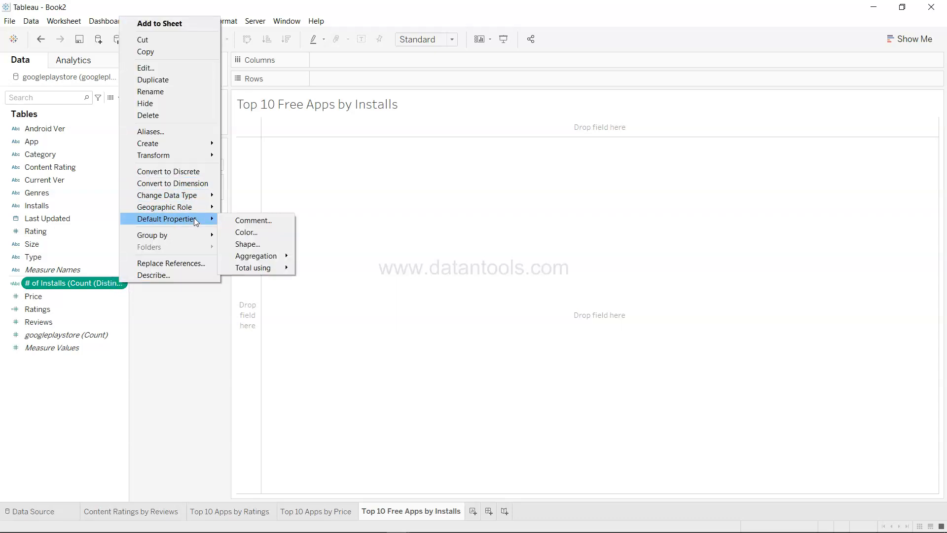
mouse_move(258, 257)
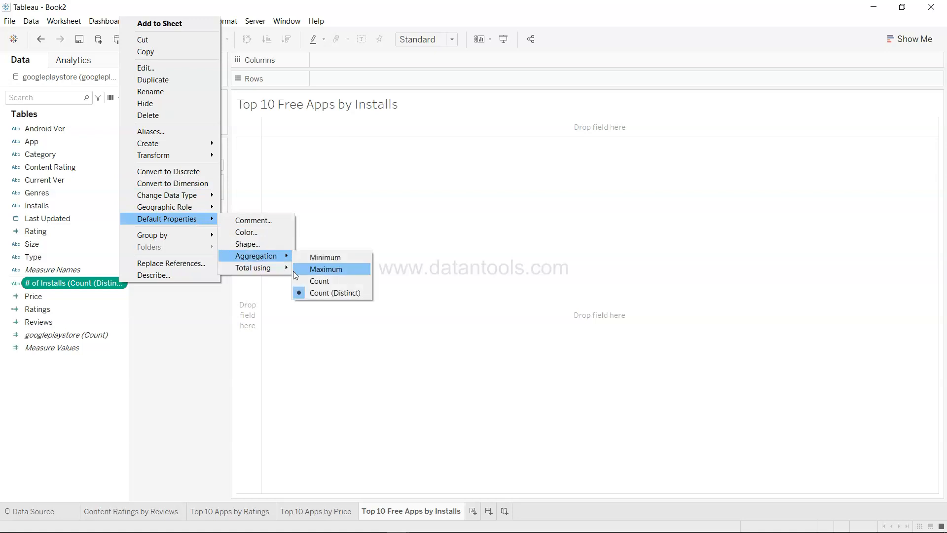
click(333, 280)
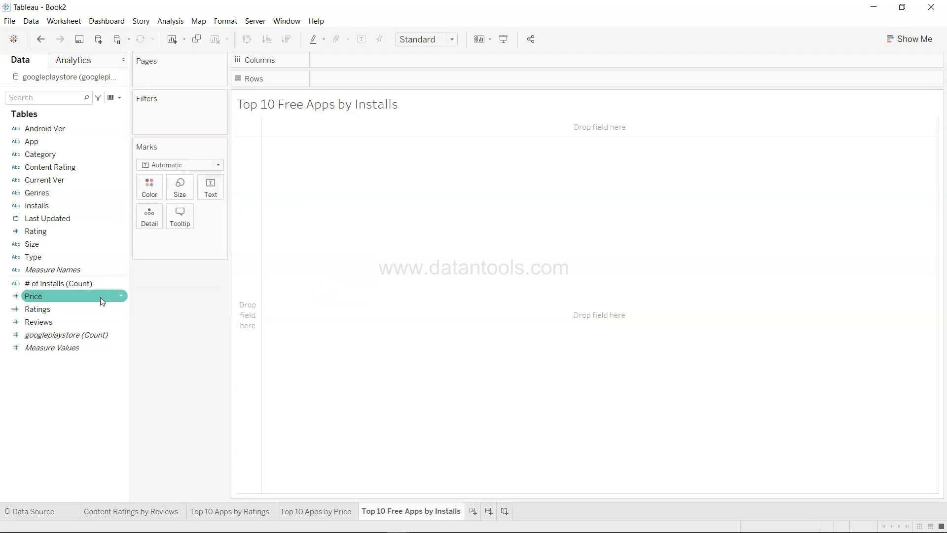
click(120, 283)
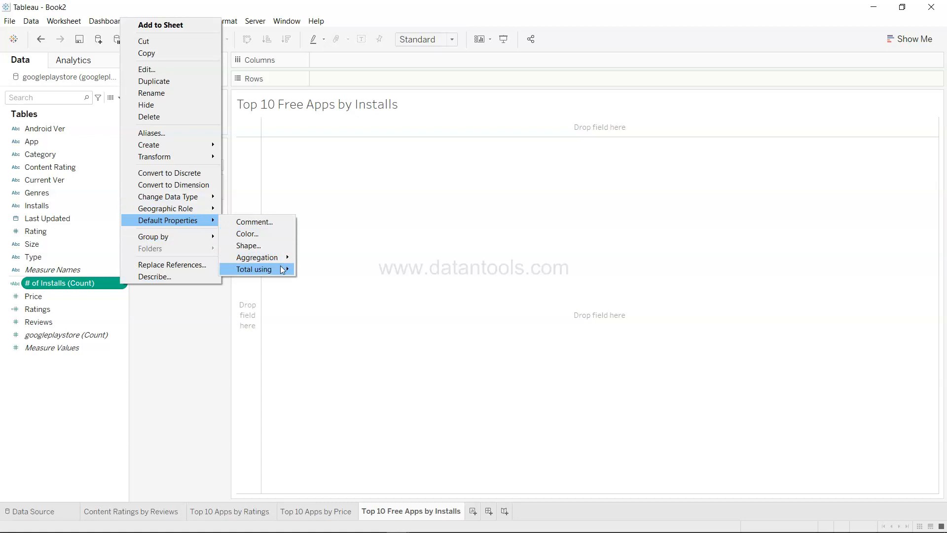
mouse_move(289, 257)
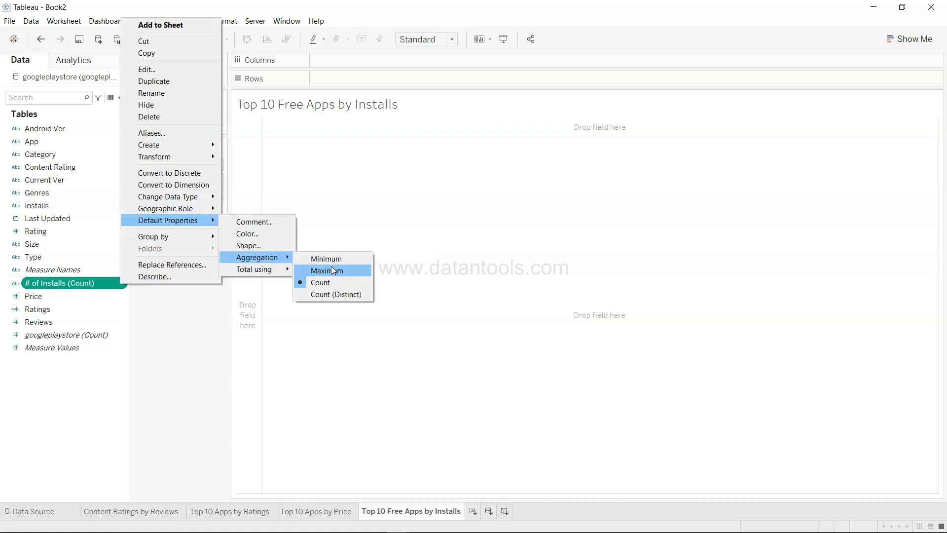
click(166, 400)
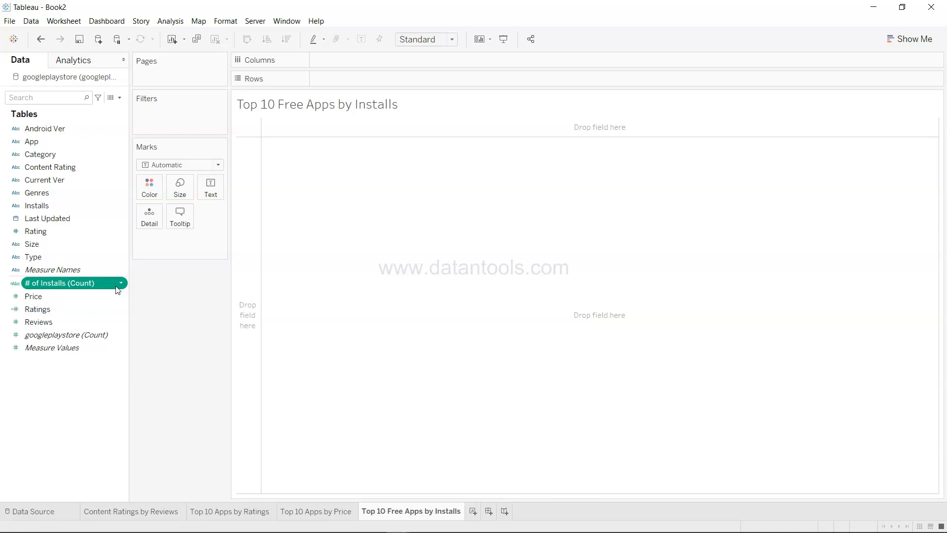
click(76, 210)
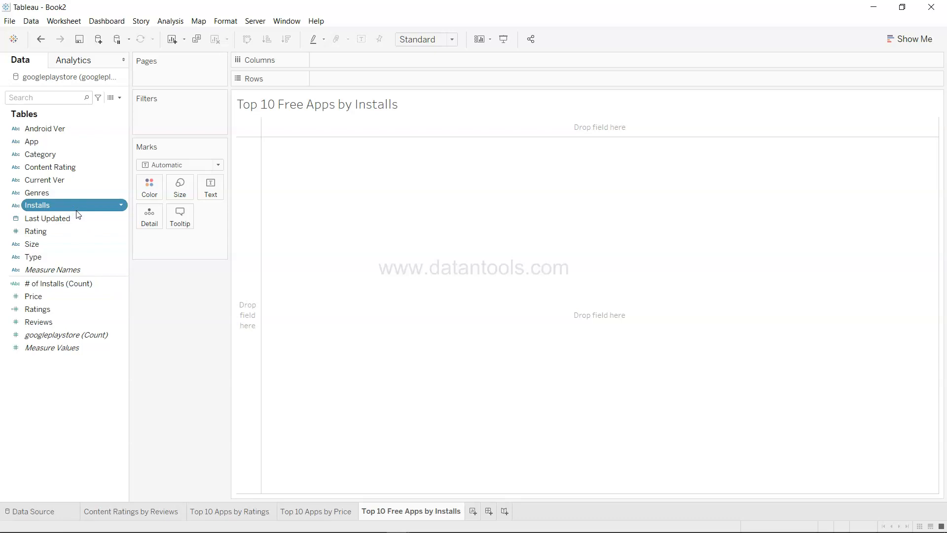
ctrl+click(69, 283)
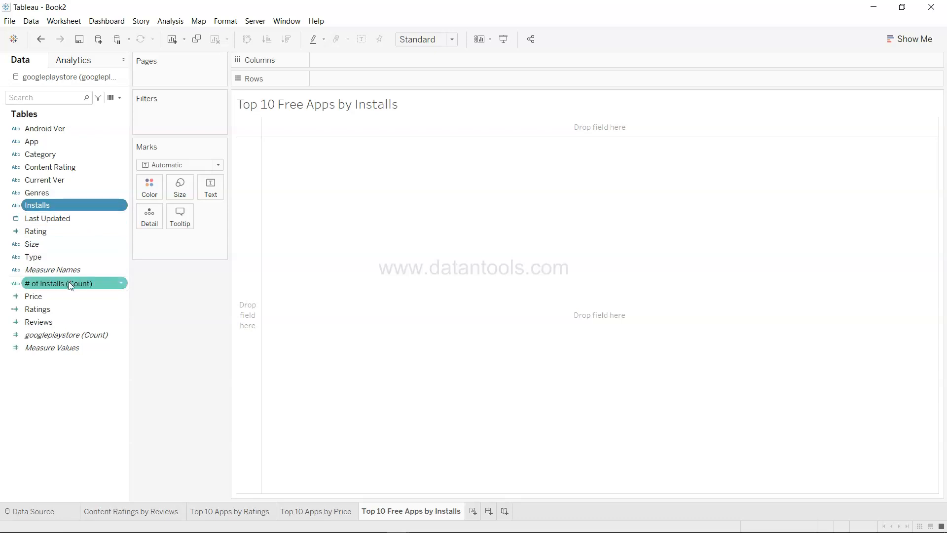
click(69, 283)
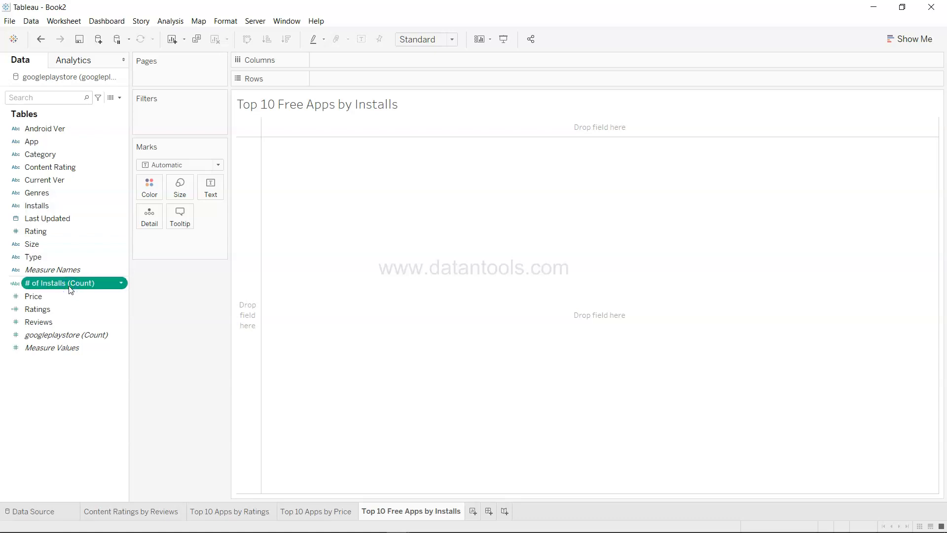
Step: Open the data source and compare the # of Installs values with the original Installs column
click(74, 510)
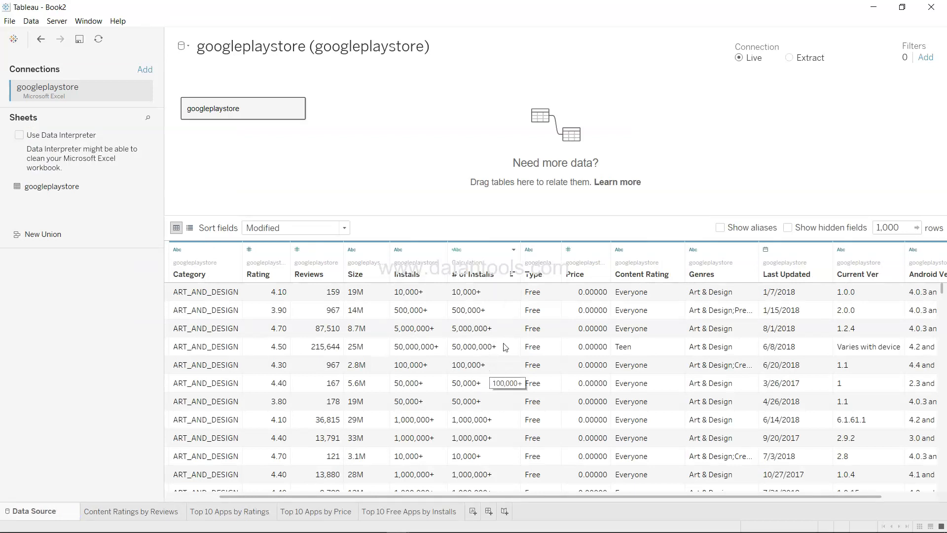
click(491, 351)
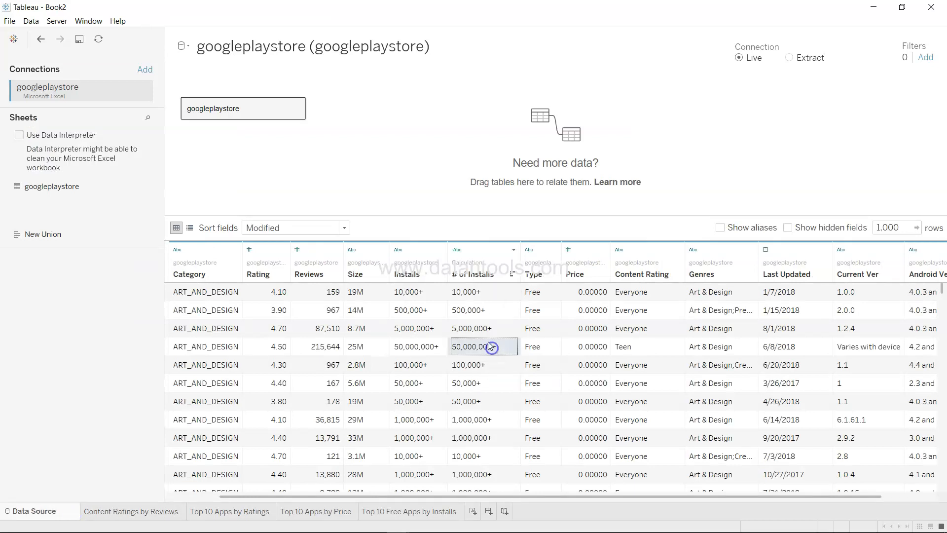
click(482, 296)
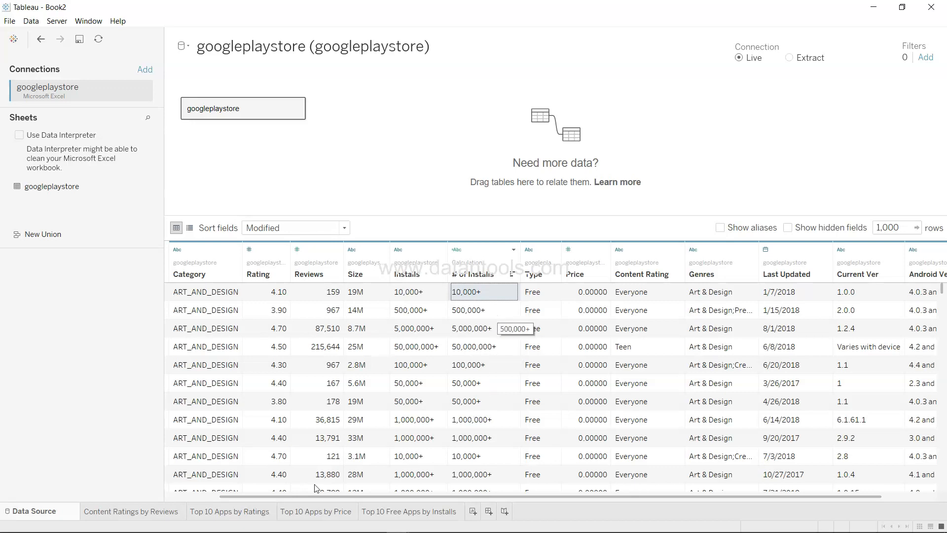
Step: Recheck the # of Installs field in the worksheet and the data source, and undo the last change
click(387, 511)
click(88, 284)
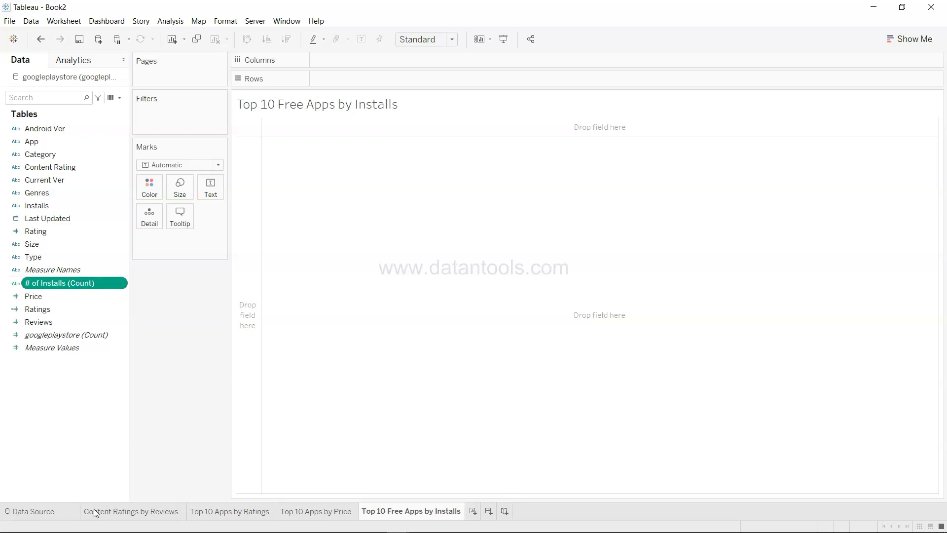
click(72, 513)
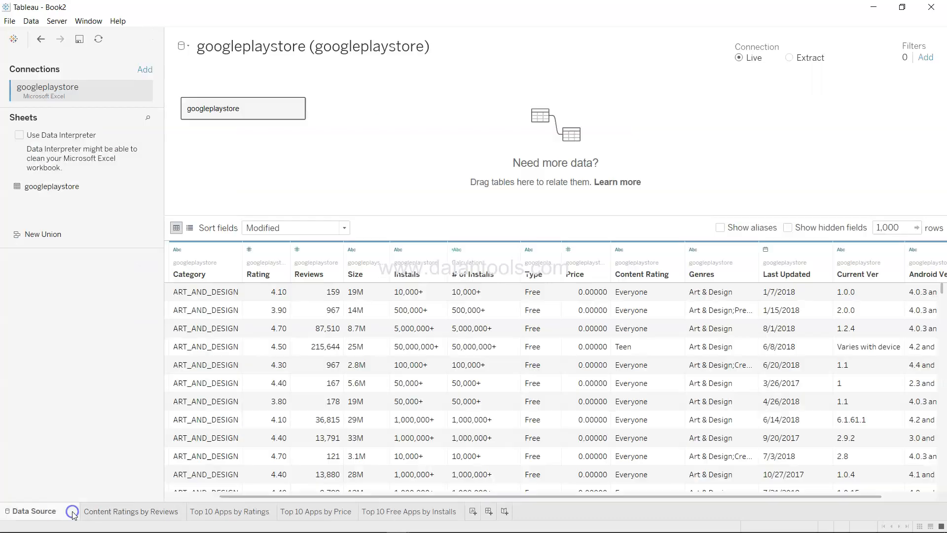
click(482, 295)
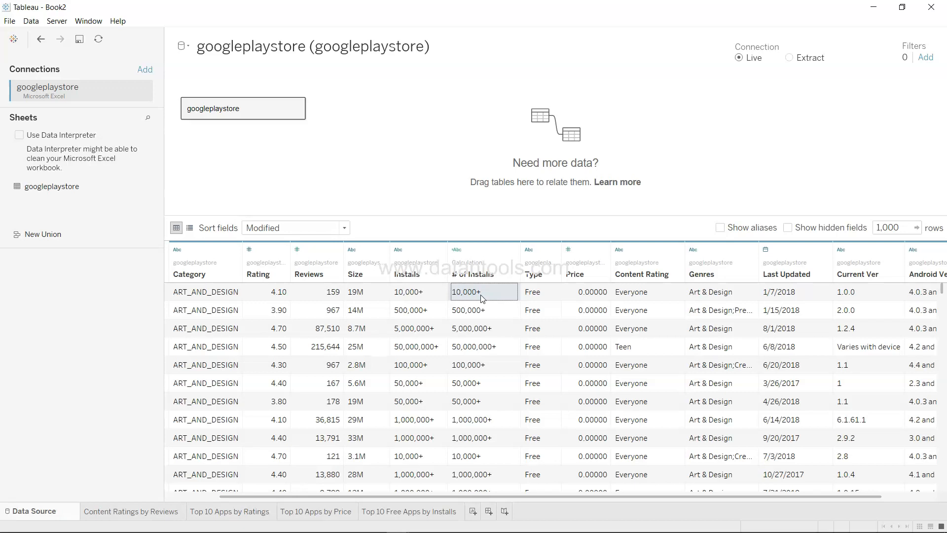
key(ctrl+z)
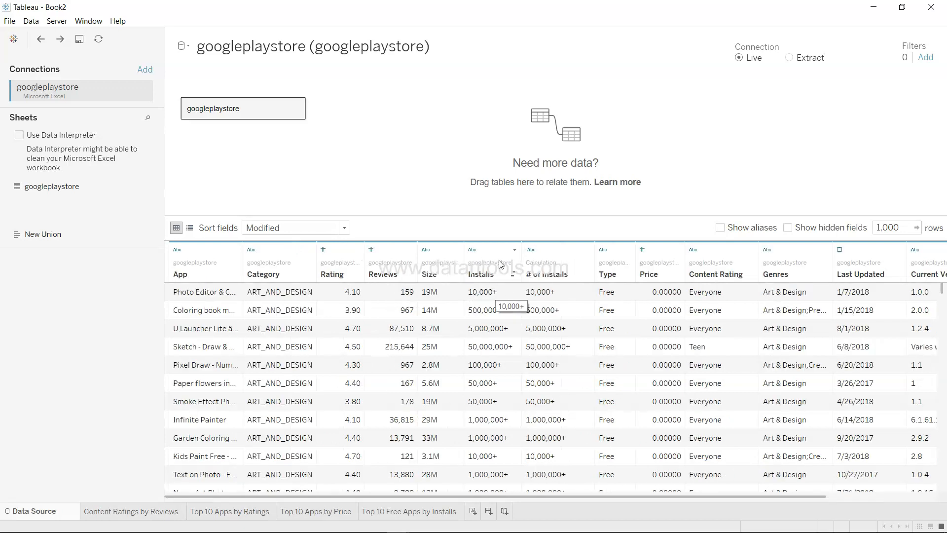
Step: Split the original Installs column in the data source and bring the resulting numeric column into view
click(514, 250)
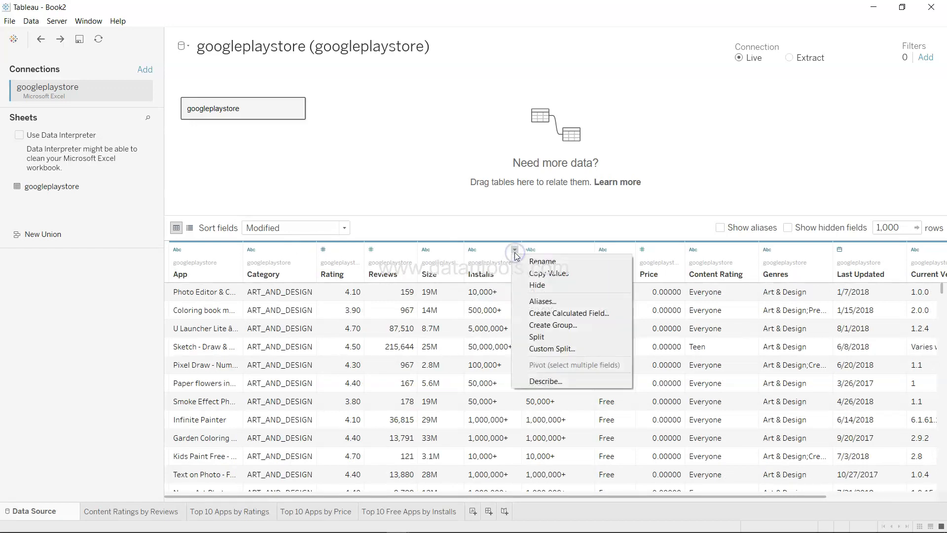
click(551, 341)
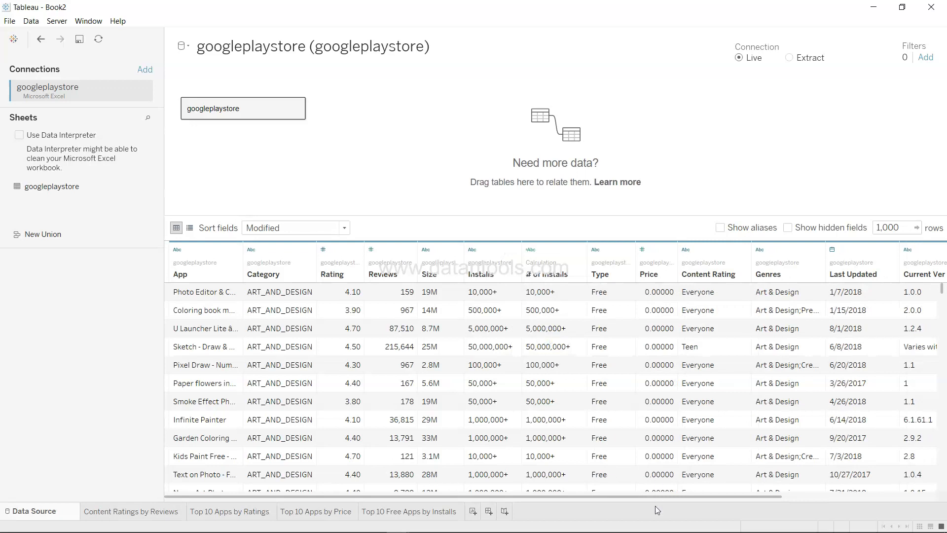
drag(662, 494, 900, 491)
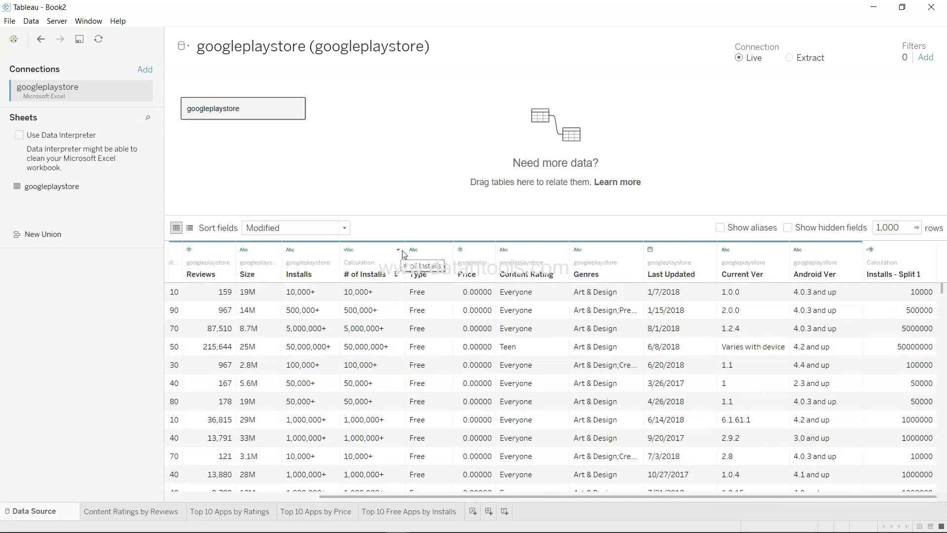
Step: Delete the old # of Installs calculated field and rename the Installs - Split 1 column as # of Installs
click(398, 250)
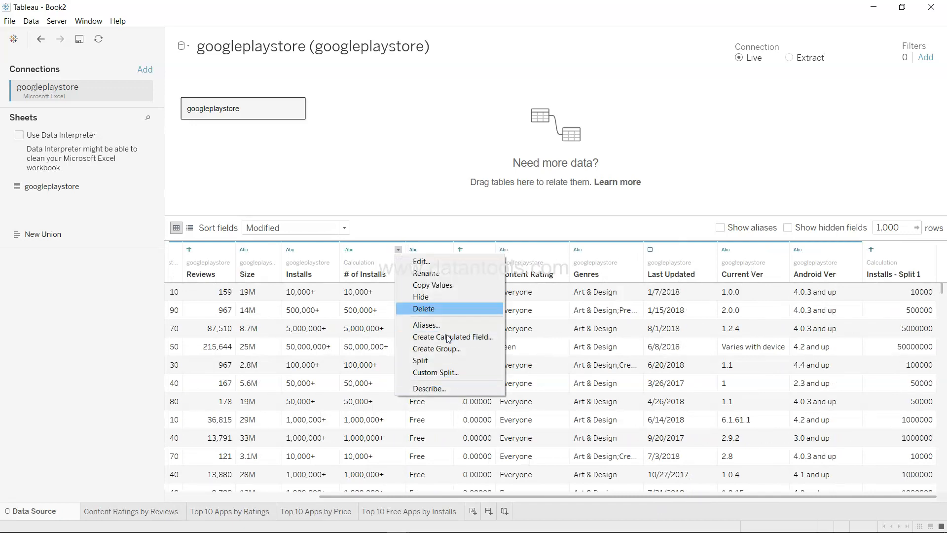
click(439, 312)
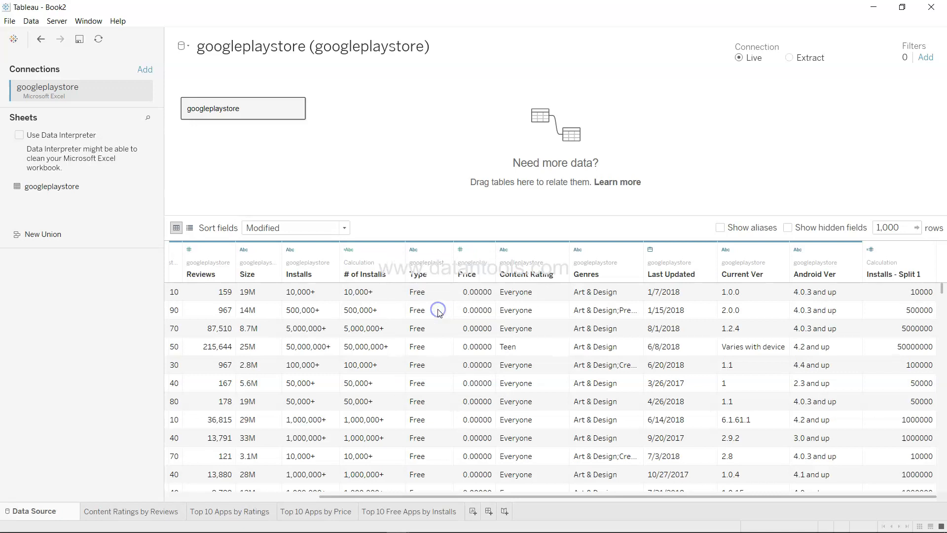
double_click(876, 274)
text(# of Installs)
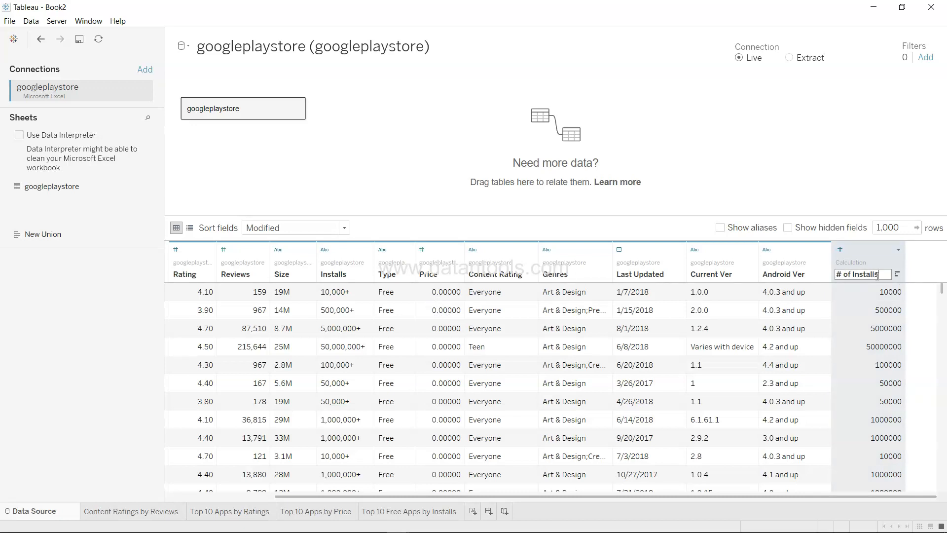
key(Return)
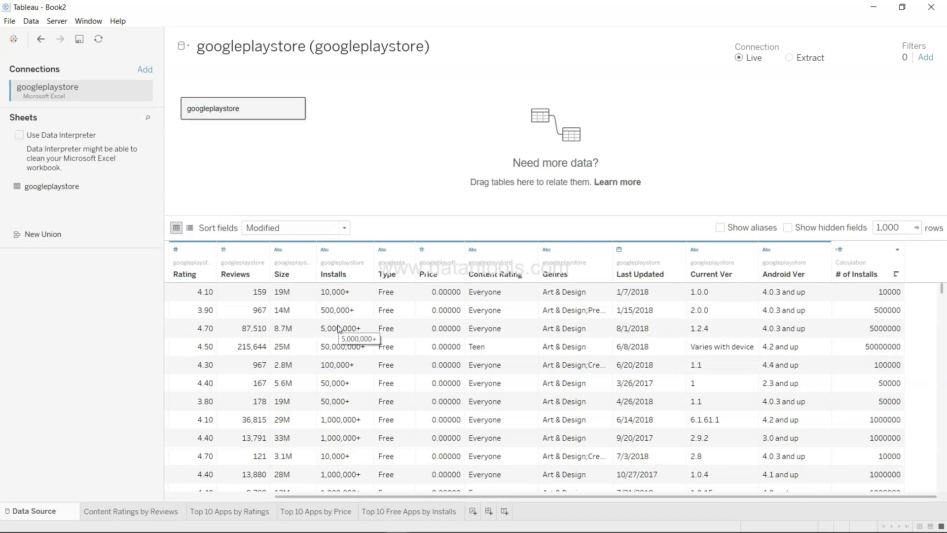
Step: Convert the new # of Installs field to a measure from the Top 10 Free Apps by Installs worksheet
click(415, 512)
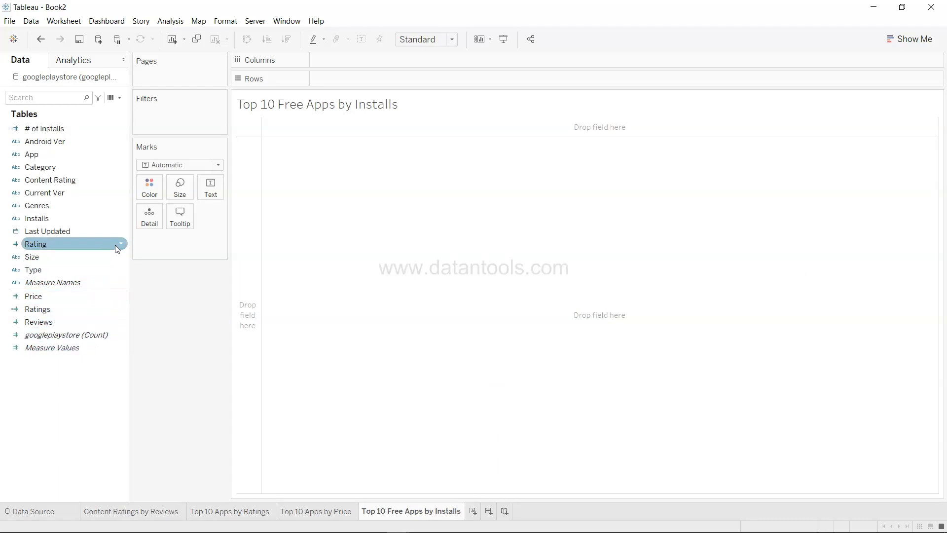
right_click(119, 127)
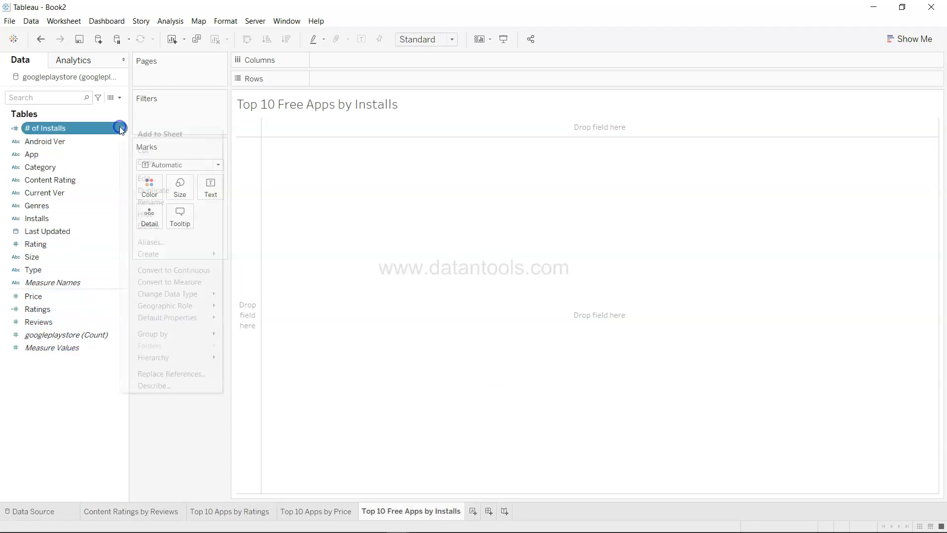
click(178, 283)
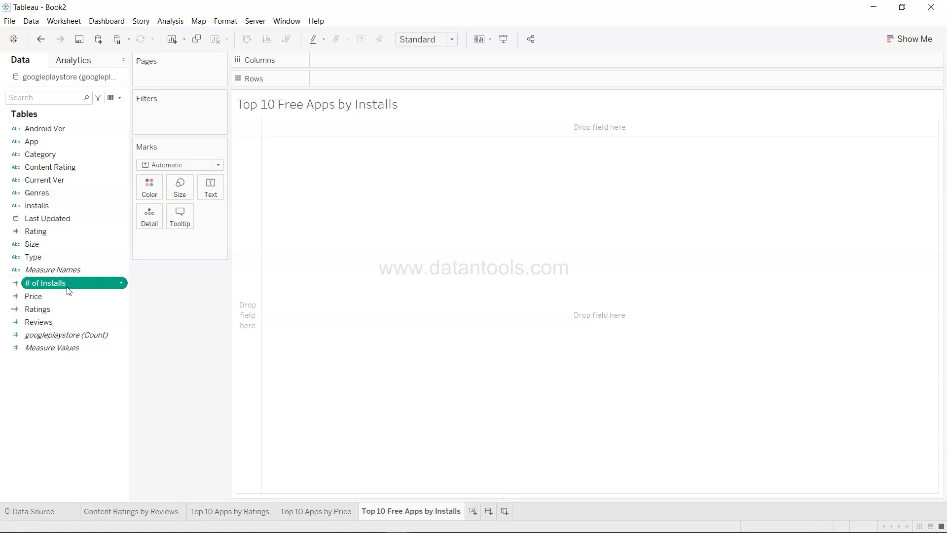
Step: Check the default aggregation of the # of Installs measure
click(120, 283)
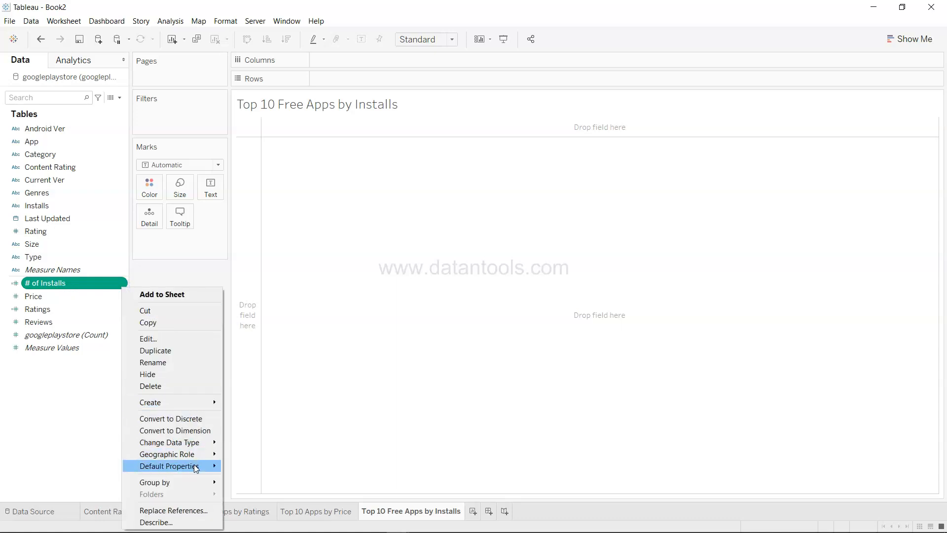
mouse_move(197, 467)
mouse_move(286, 503)
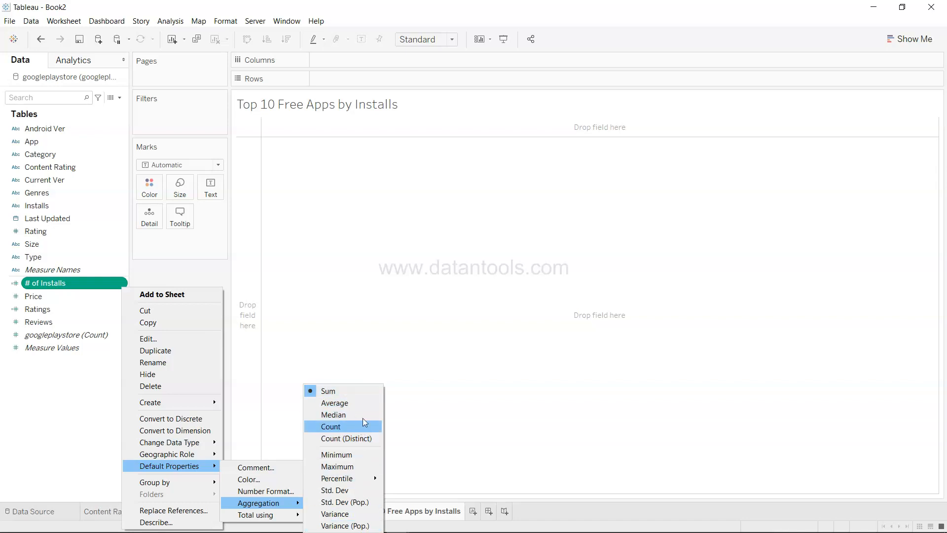
click(372, 407)
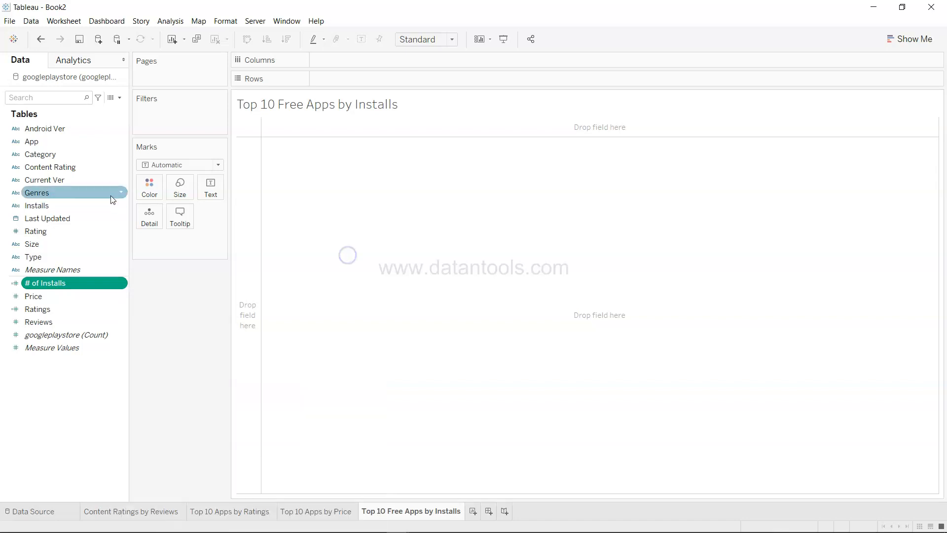
Step: Build a text table of App by # of Installs and sort the apps in descending order
ctrl+click(96, 140)
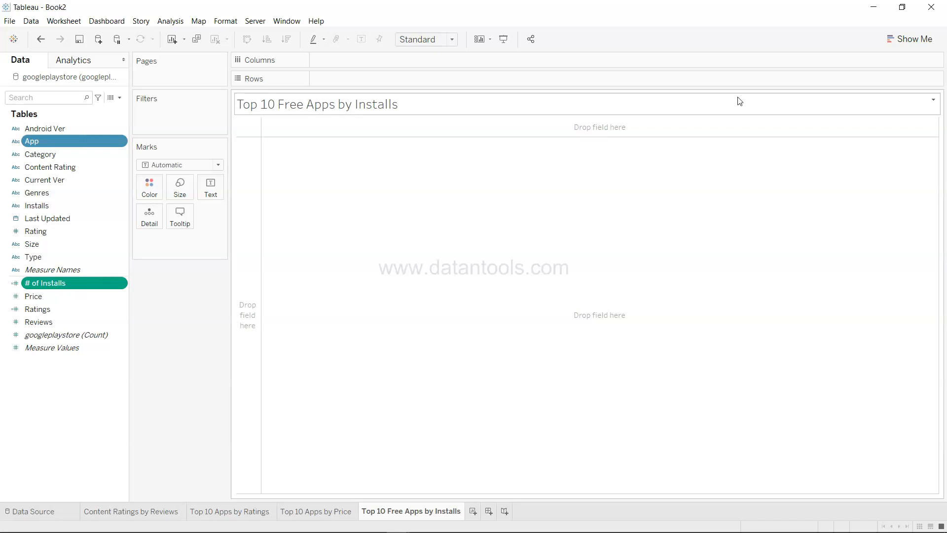
click(906, 41)
click(845, 74)
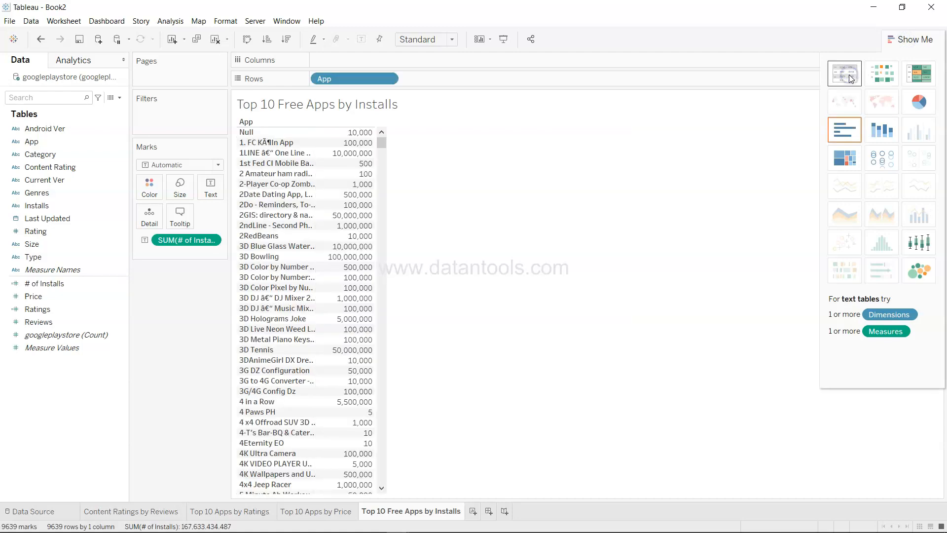
click(904, 44)
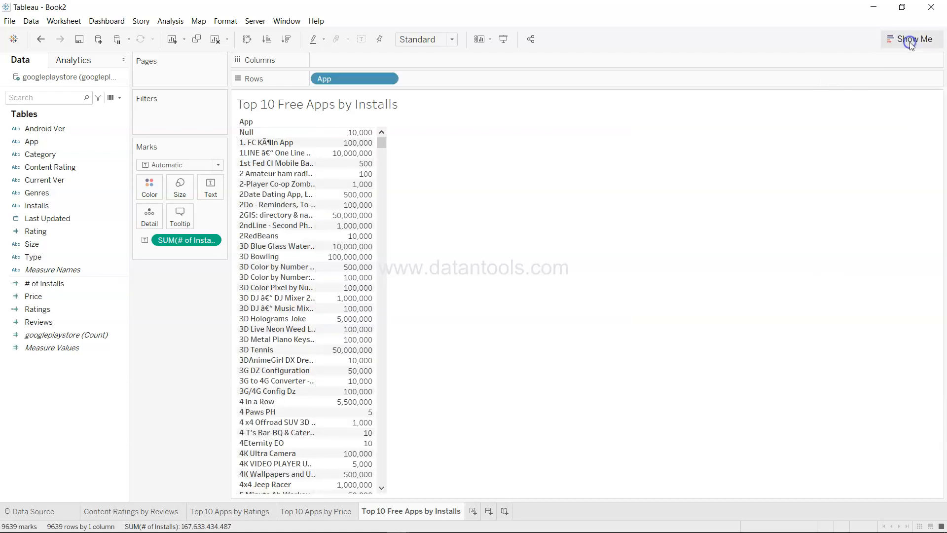
click(287, 41)
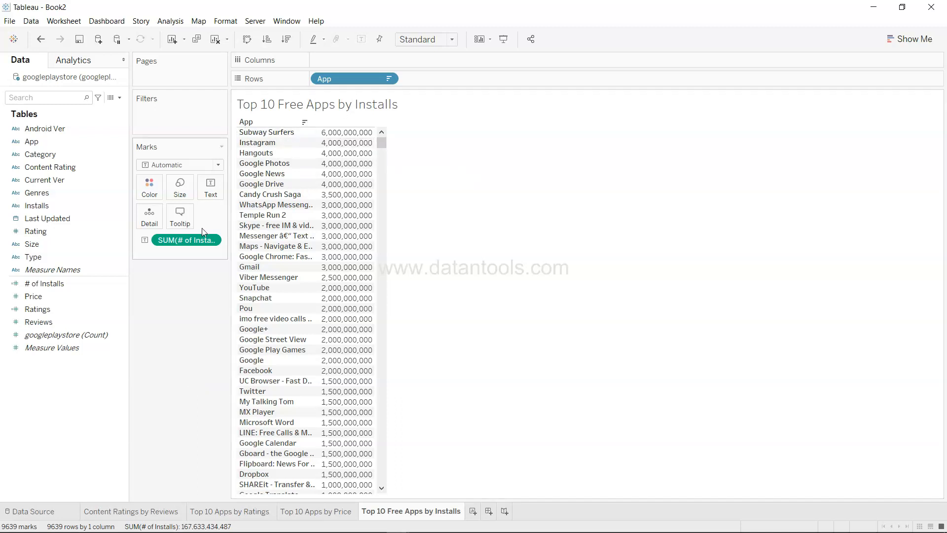
click(214, 242)
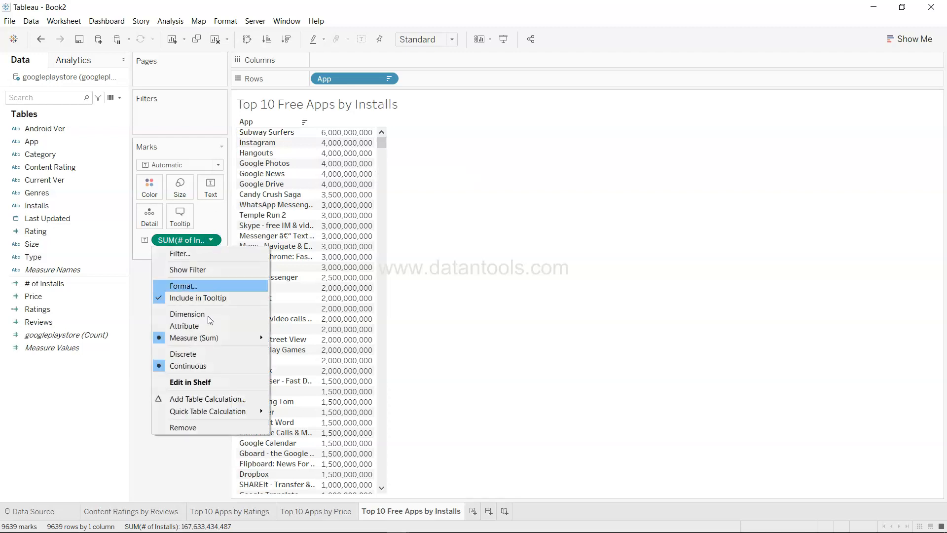
mouse_move(217, 338)
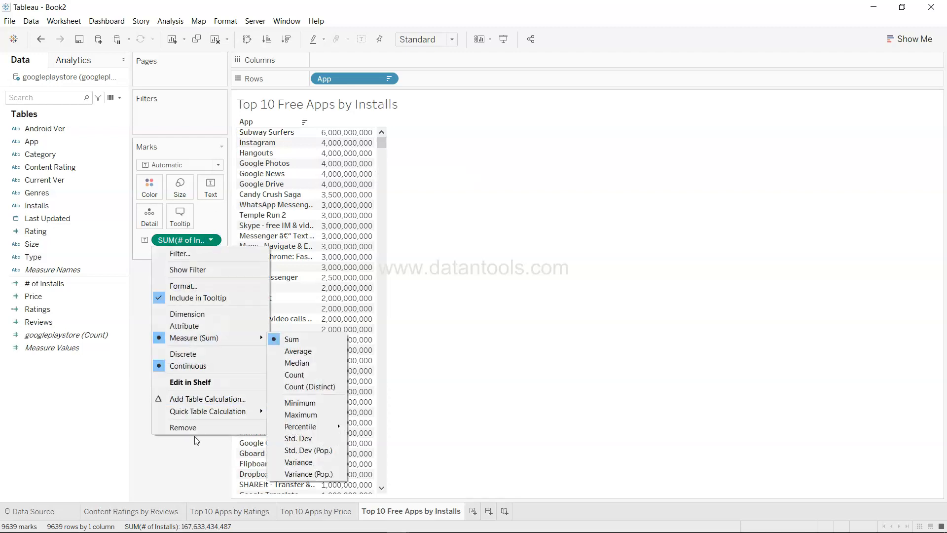
click(184, 467)
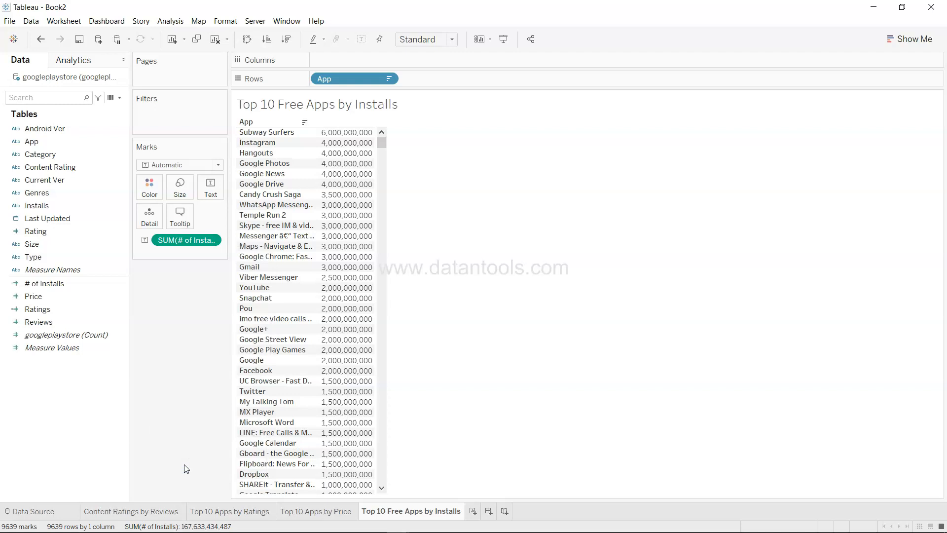
Step: Change the aggregation of # of Installs in the table to Average
click(211, 240)
mouse_move(230, 342)
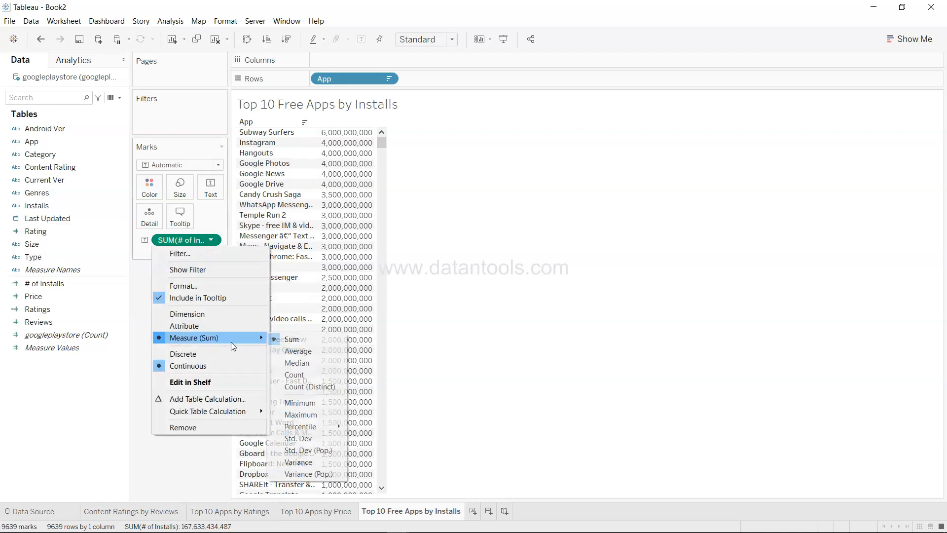
click(309, 353)
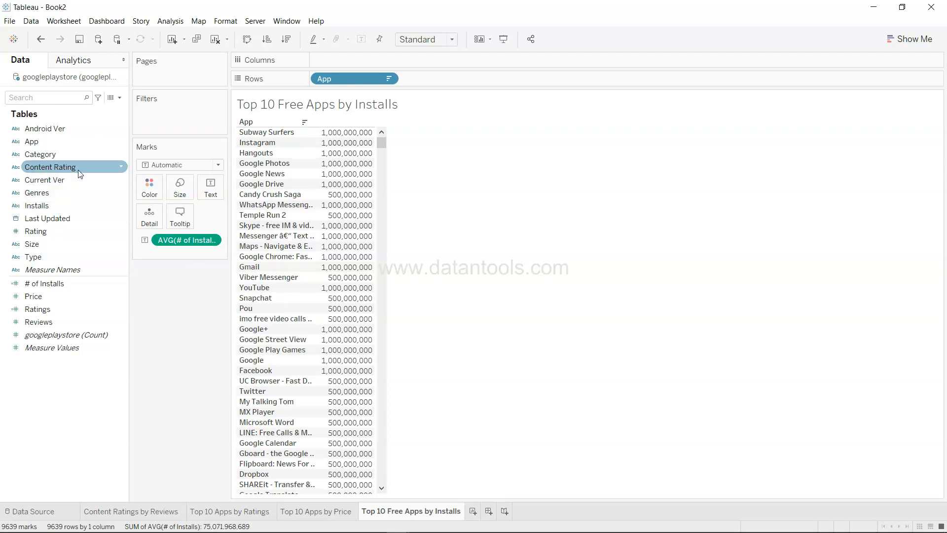
Step: Add a Type filter to the worksheet that keeps only Free apps
click(76, 257)
drag(75, 258, 183, 110)
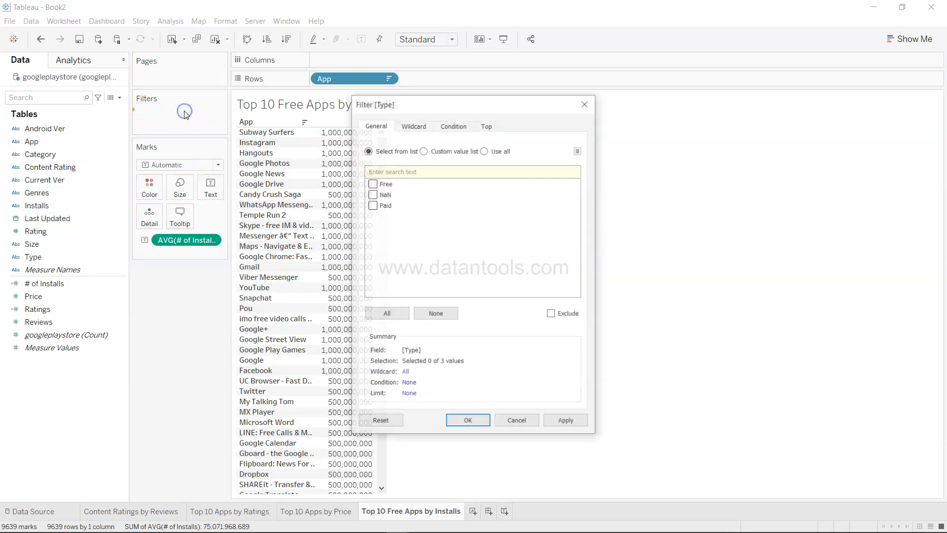
click(372, 184)
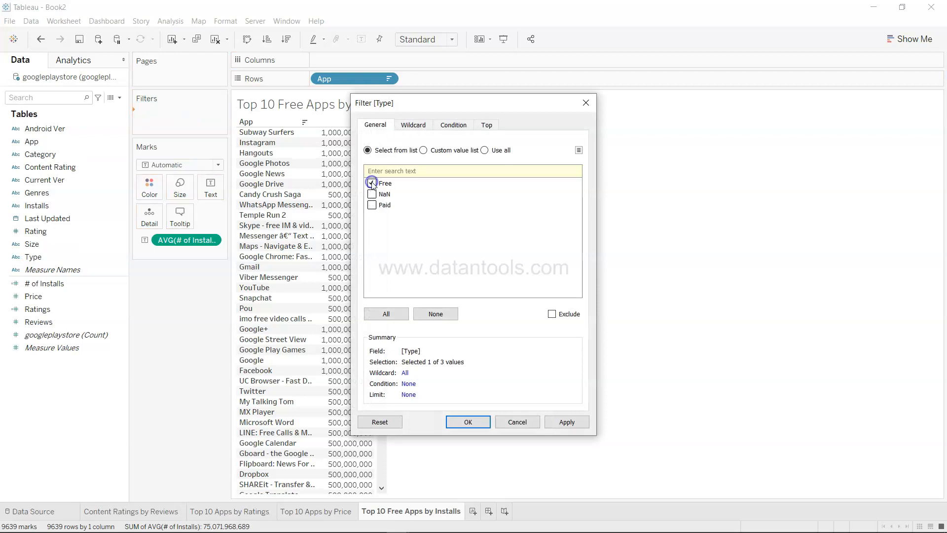
click(567, 421)
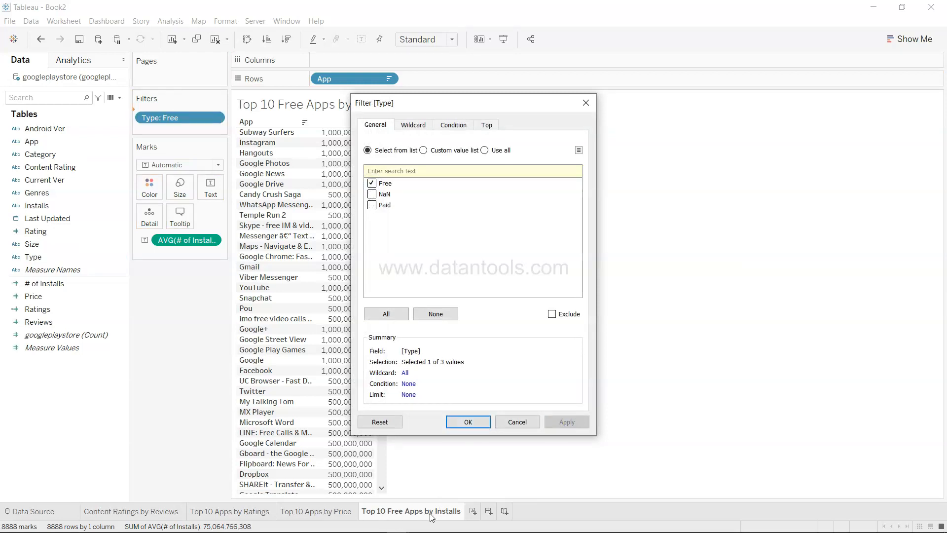
Step: Limit the Type filter to the top 10 by the average of # of Installs and apply it
click(487, 125)
click(394, 154)
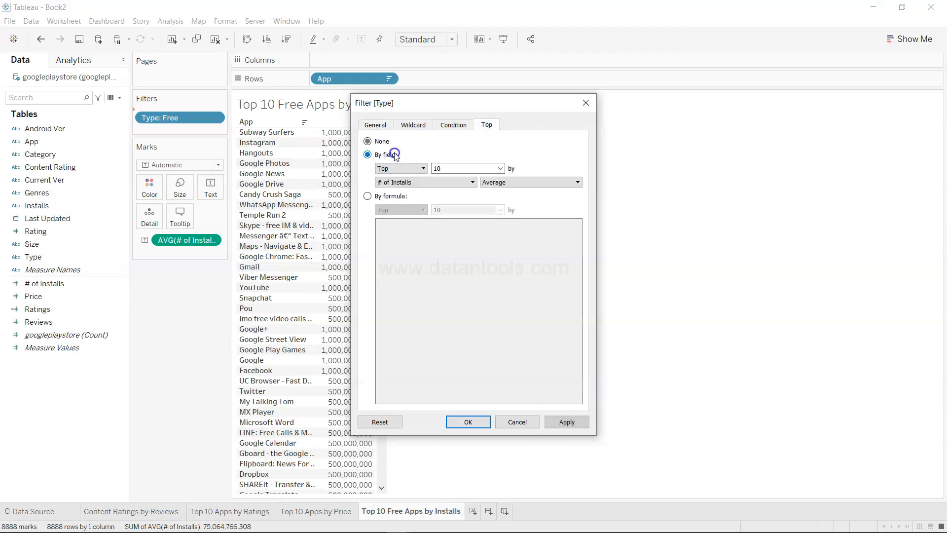
click(566, 422)
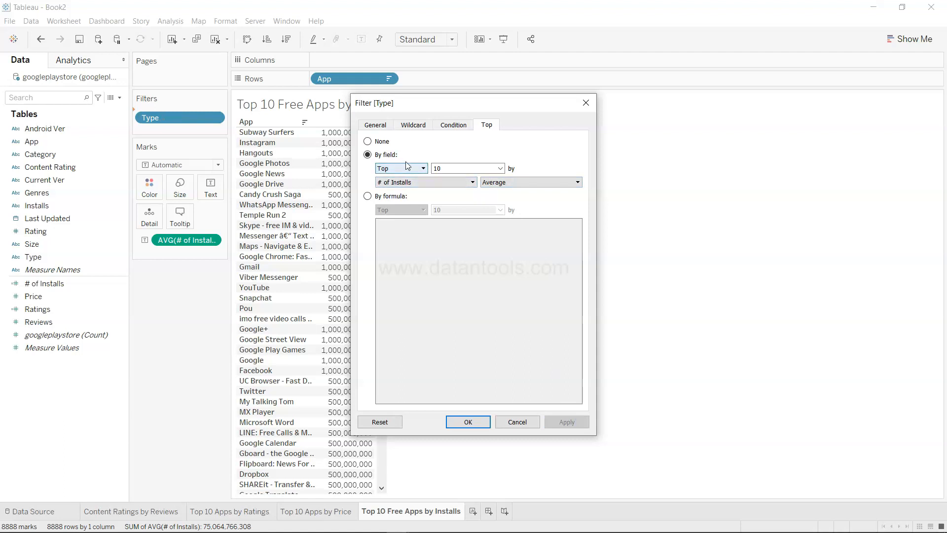
click(450, 168)
click(445, 184)
click(444, 183)
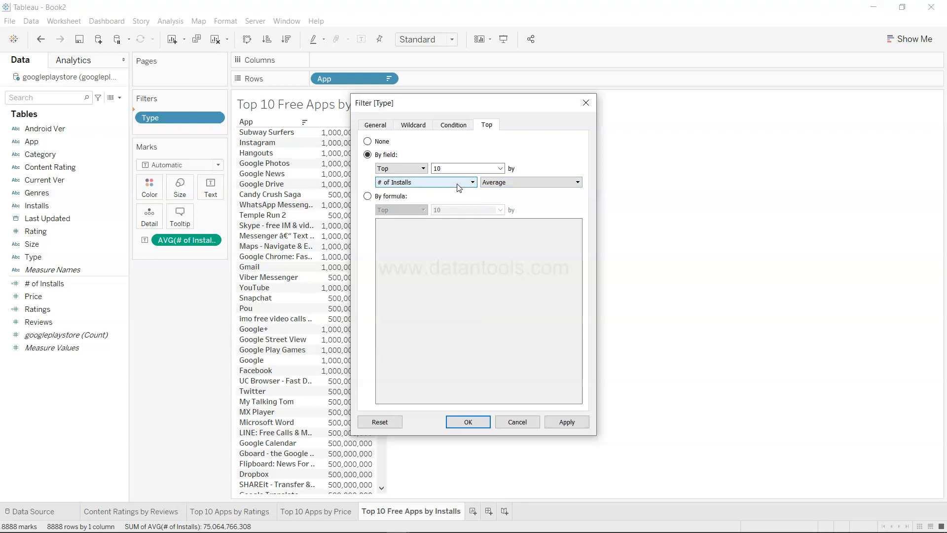
click(528, 178)
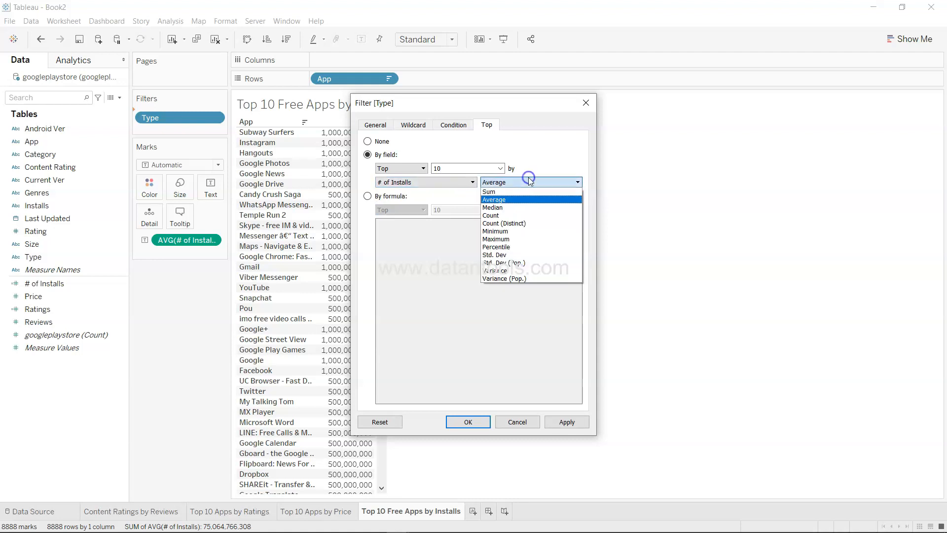
click(528, 177)
click(577, 423)
click(466, 421)
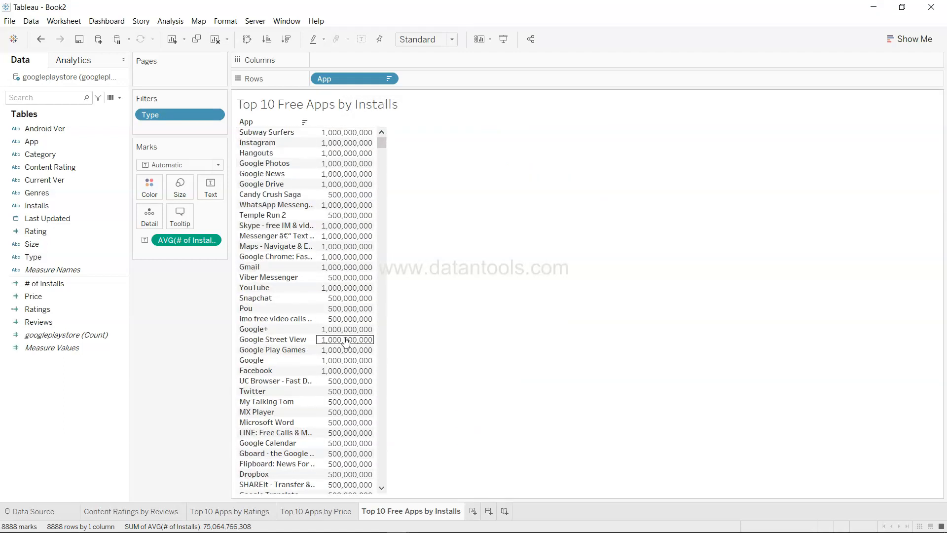
Step: Filter App on the rows to the top 10 by the average of # of Installs
click(388, 80)
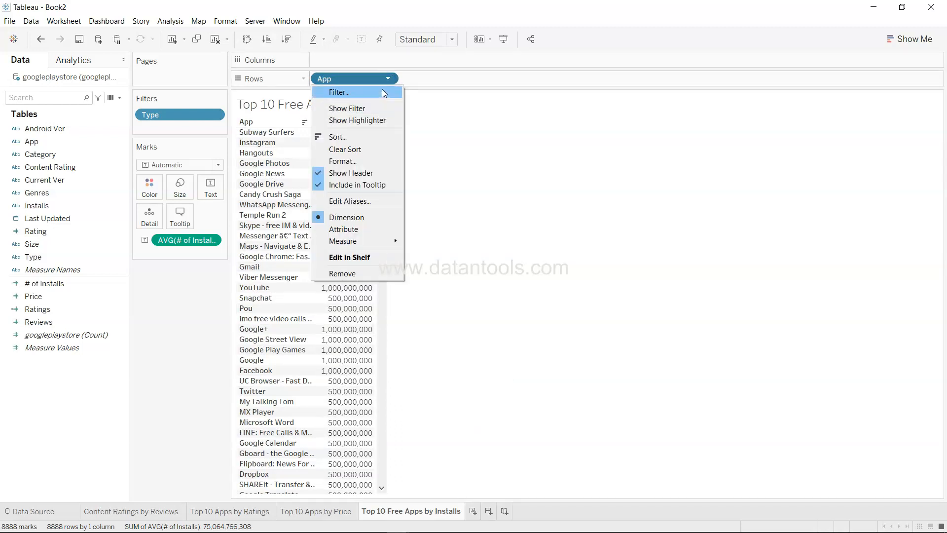
click(382, 90)
click(486, 124)
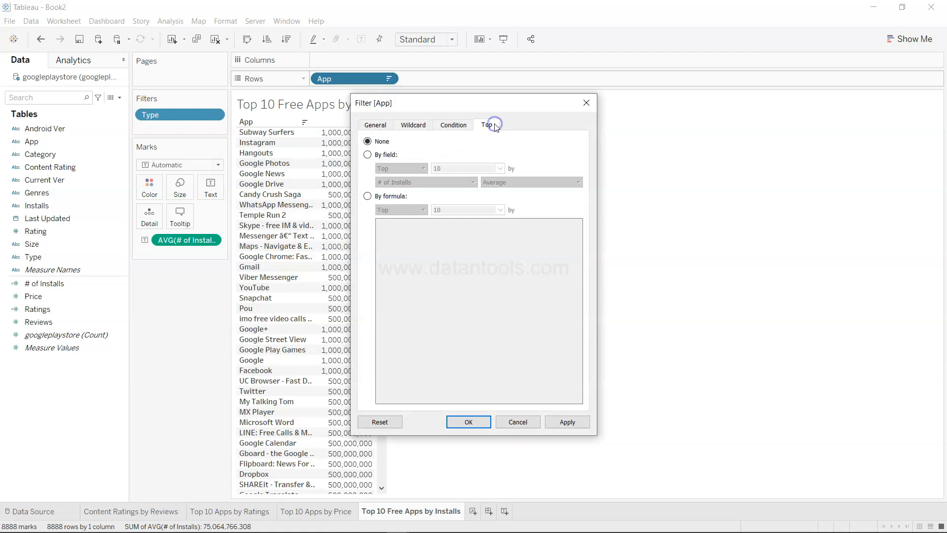
click(397, 157)
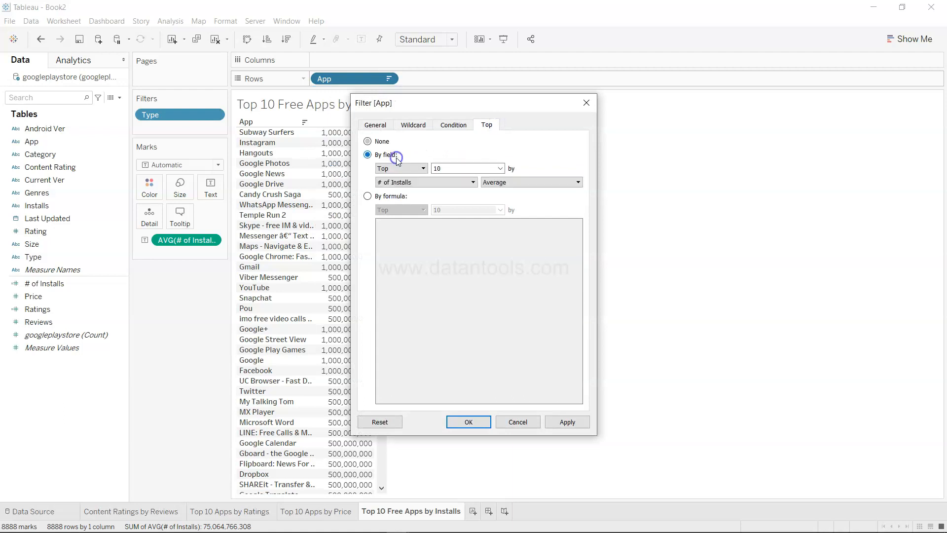
click(567, 422)
click(465, 422)
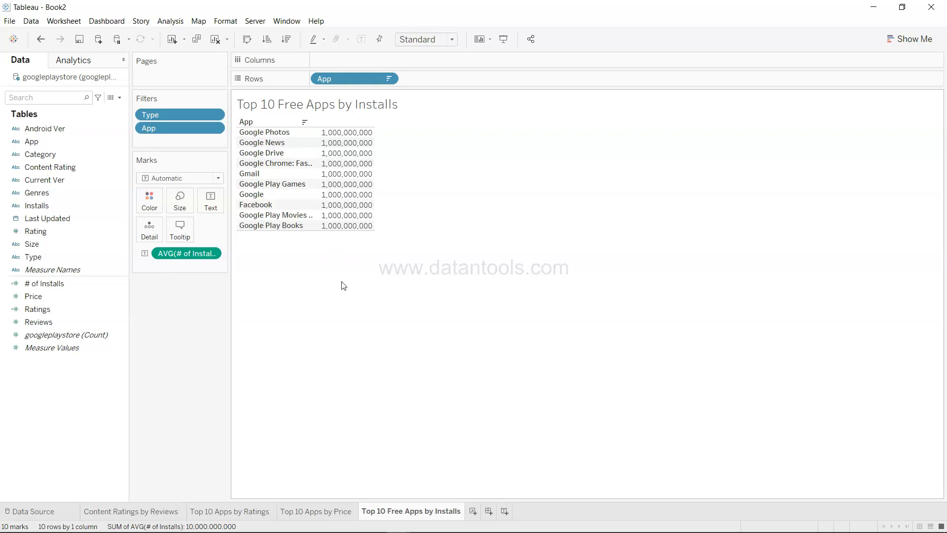
Step: Look back through the finished worksheets, and create a new dashboard containing a vertical container
click(328, 511)
click(254, 511)
click(170, 513)
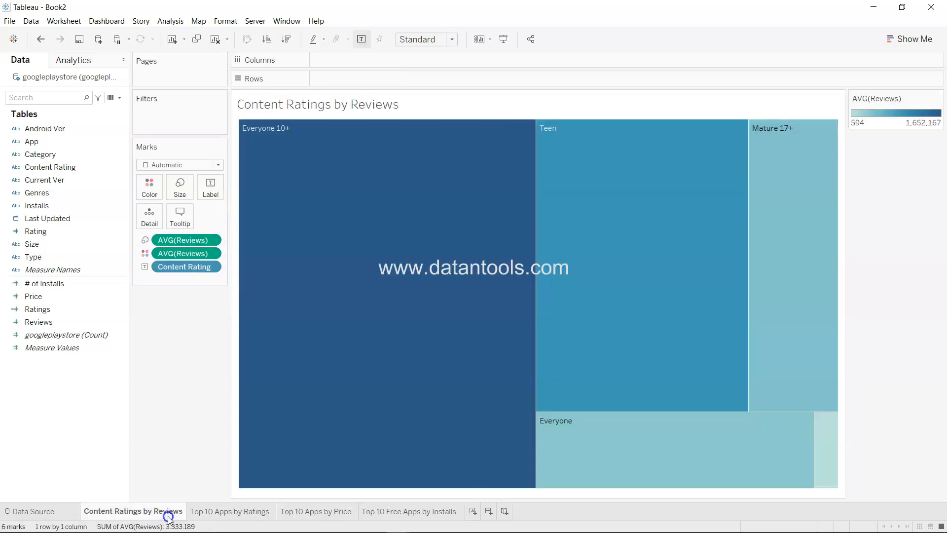
click(412, 513)
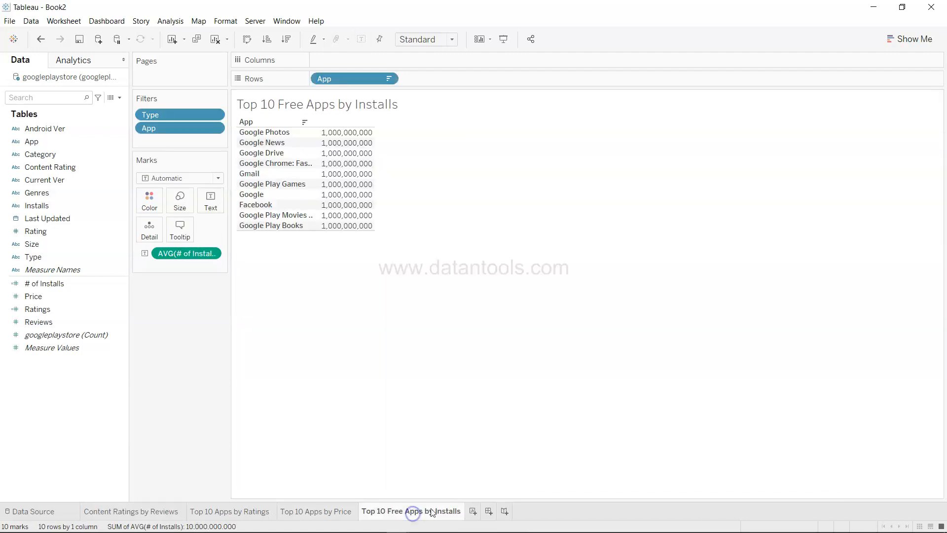
click(489, 511)
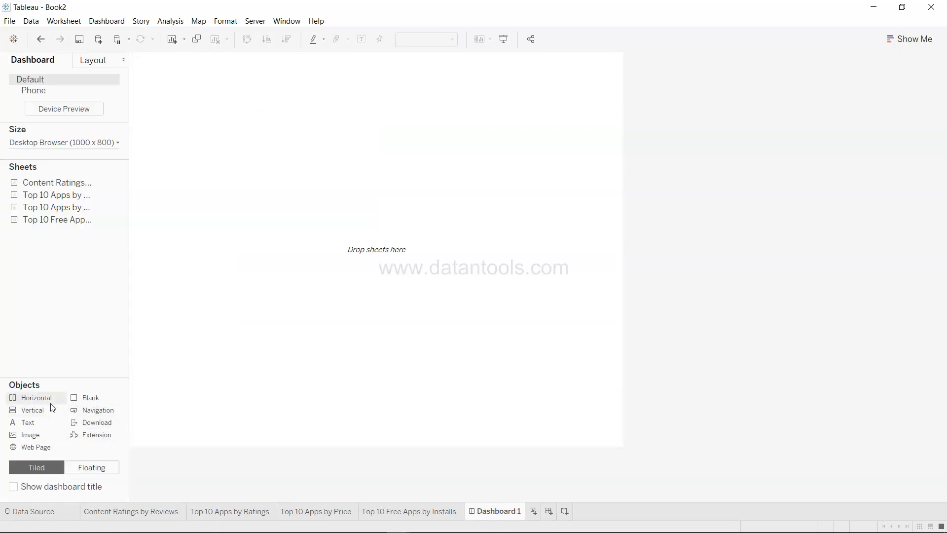
drag(43, 409, 306, 241)
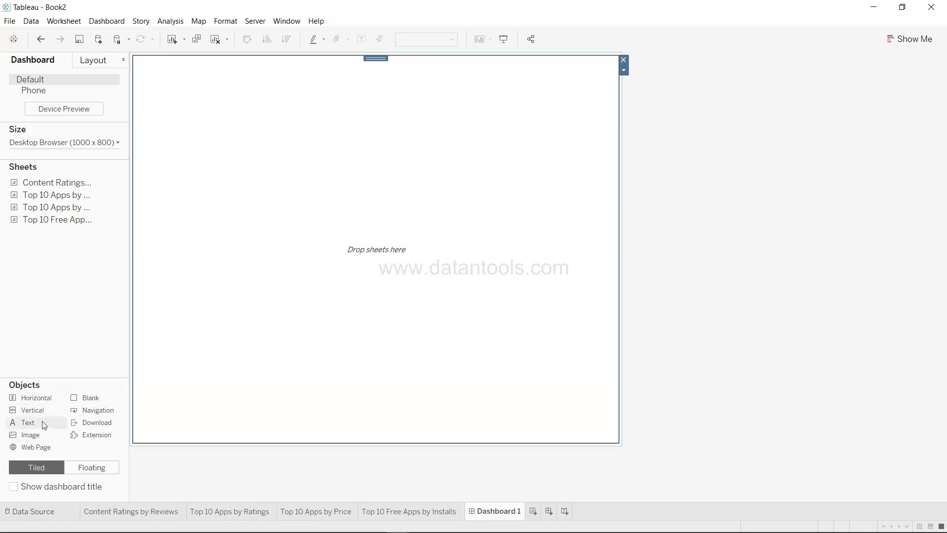
Step: Add a text object reading "Google Play Store Apps Dashboard" in Tableau Bold, size 22, to the dashboard
drag(43, 427, 282, 205)
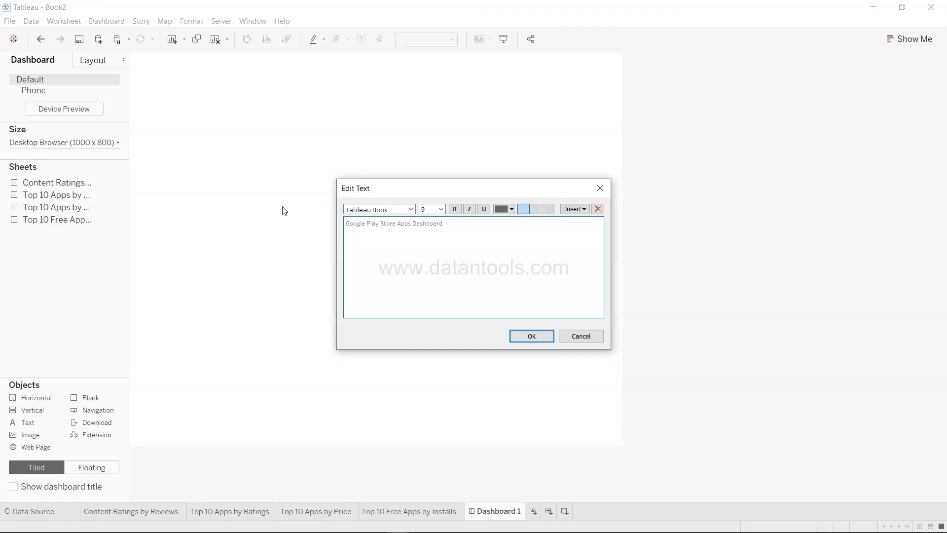
key(ctrl+a)
click(409, 211)
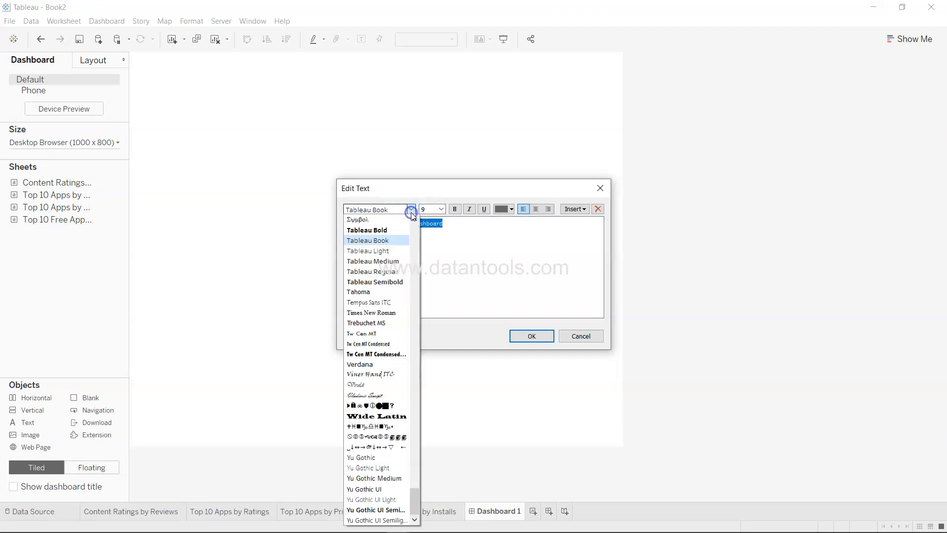
click(397, 230)
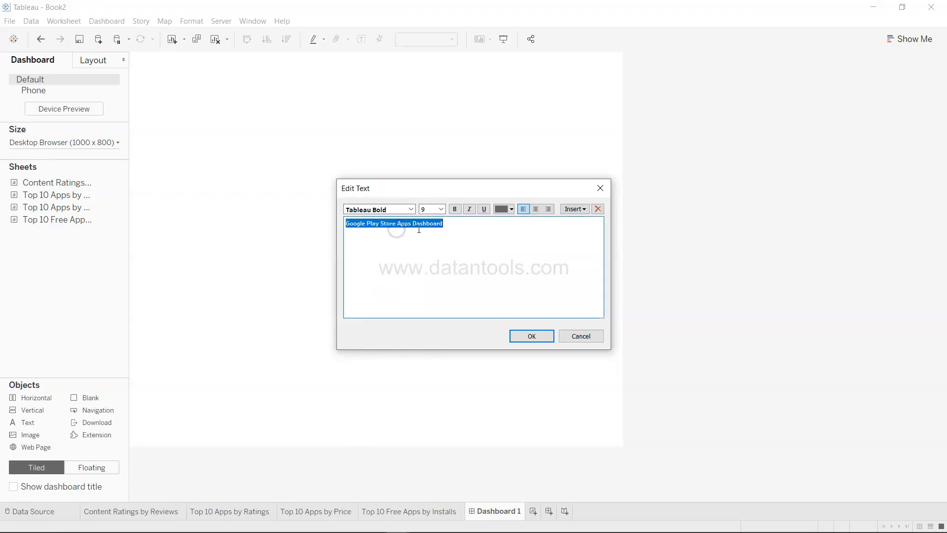
click(440, 213)
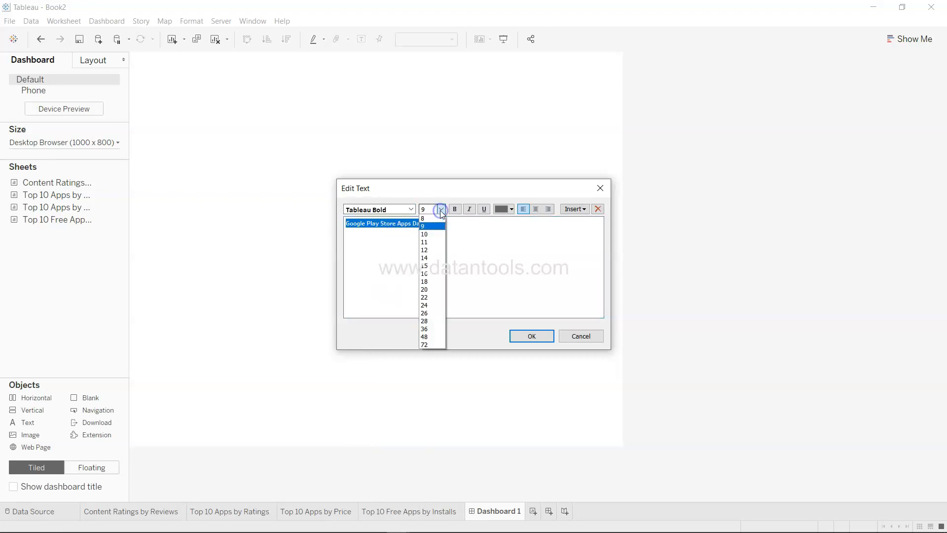
click(433, 298)
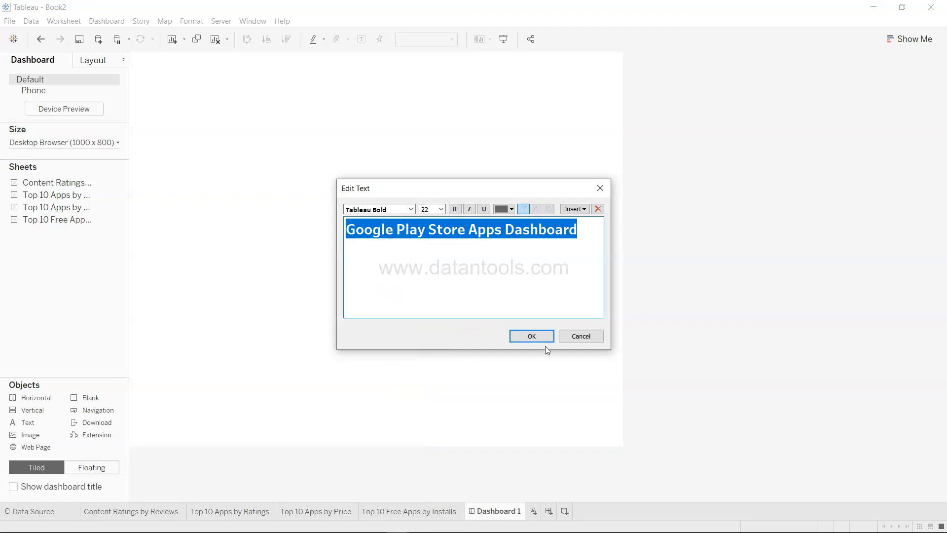
click(532, 336)
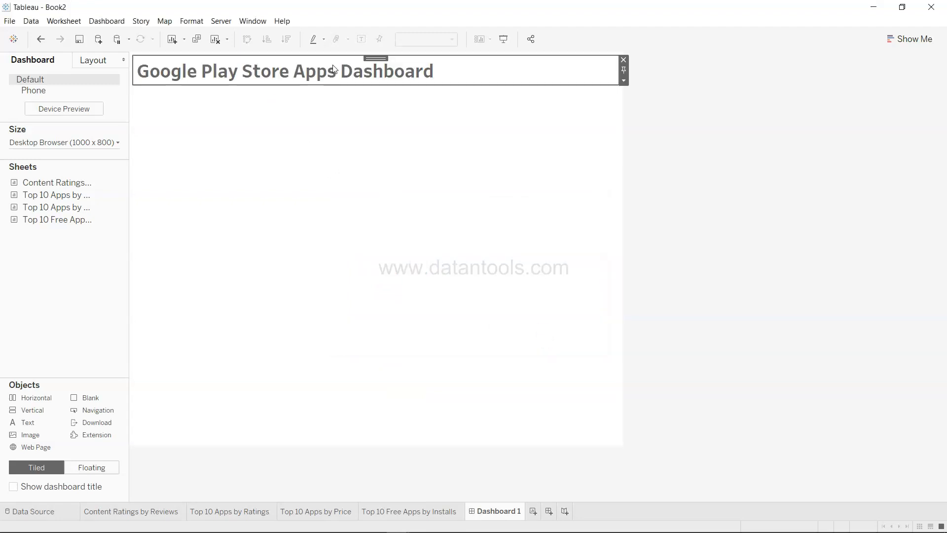
Step: Switch to Chrome and search Google Images for "google play apps icon"
click(355, 173)
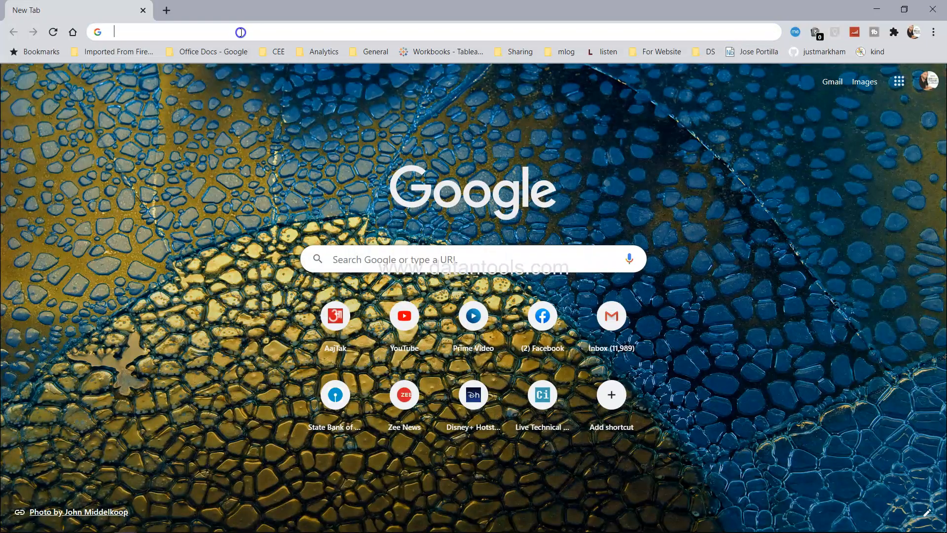
click(241, 32)
text(google play apps)
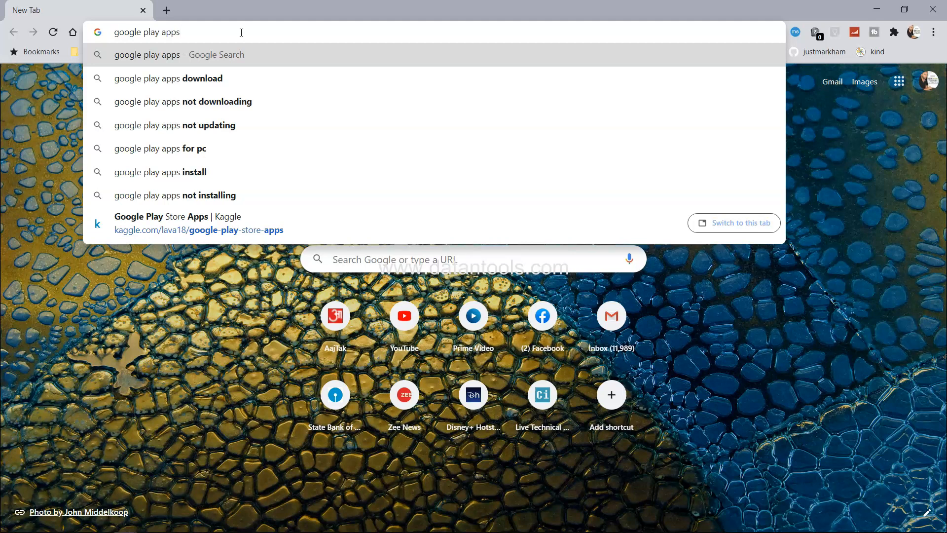
text( icon)
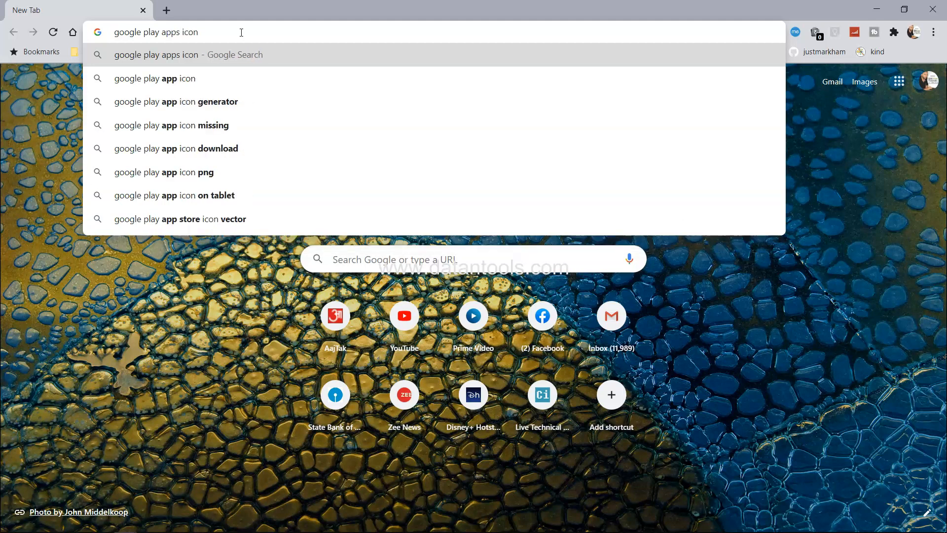
key(Return)
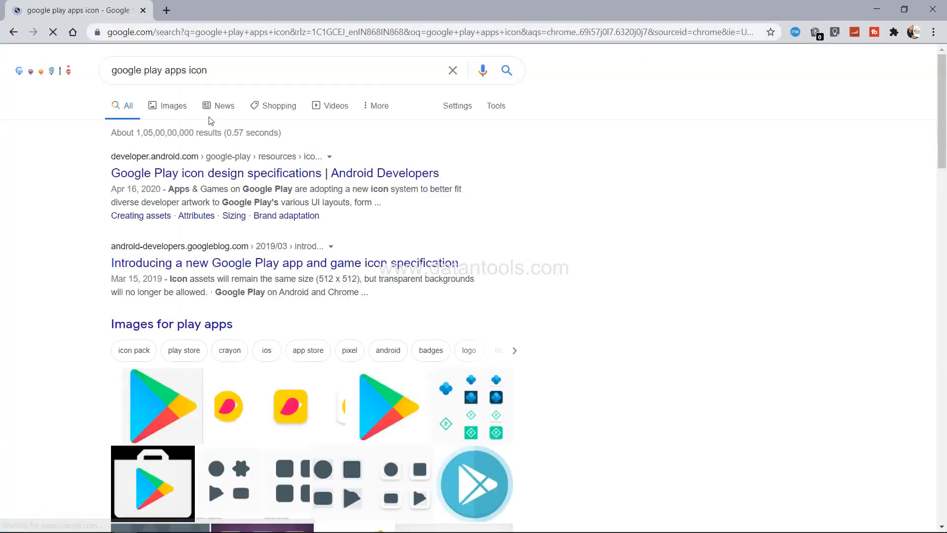
click(170, 113)
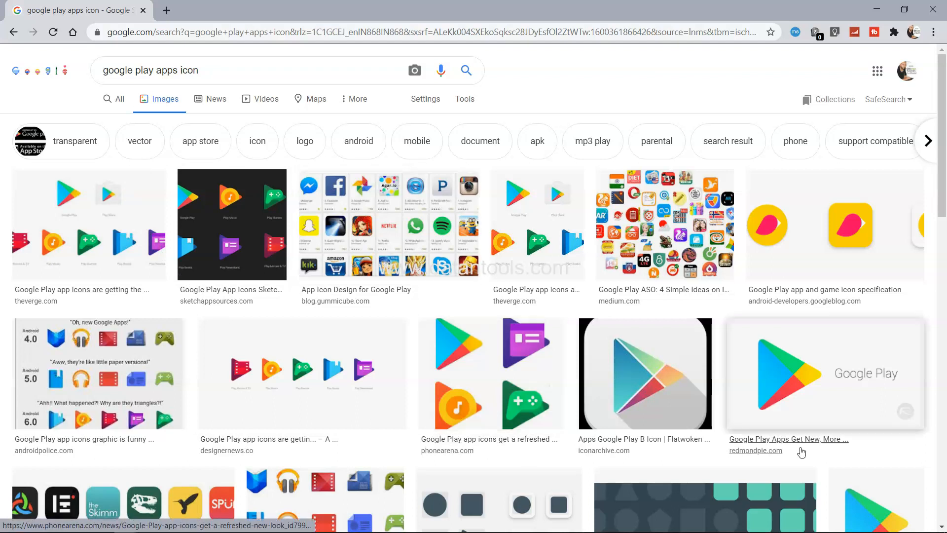
Step: Save the 400 × 400 Google Play triangle image from the Twitter result to Downloads as "google play"
scroll(831, 409, down, 5)
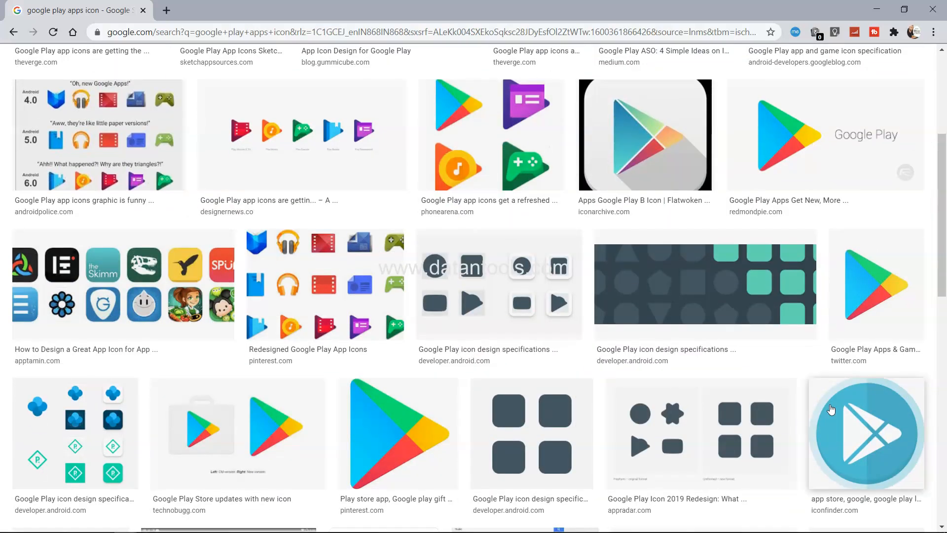
click(853, 308)
right_click(762, 207)
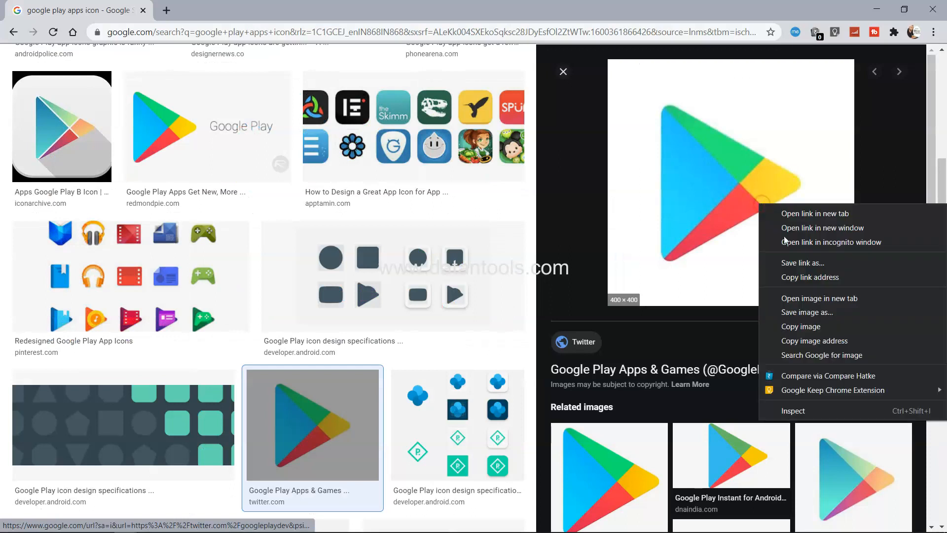
click(809, 312)
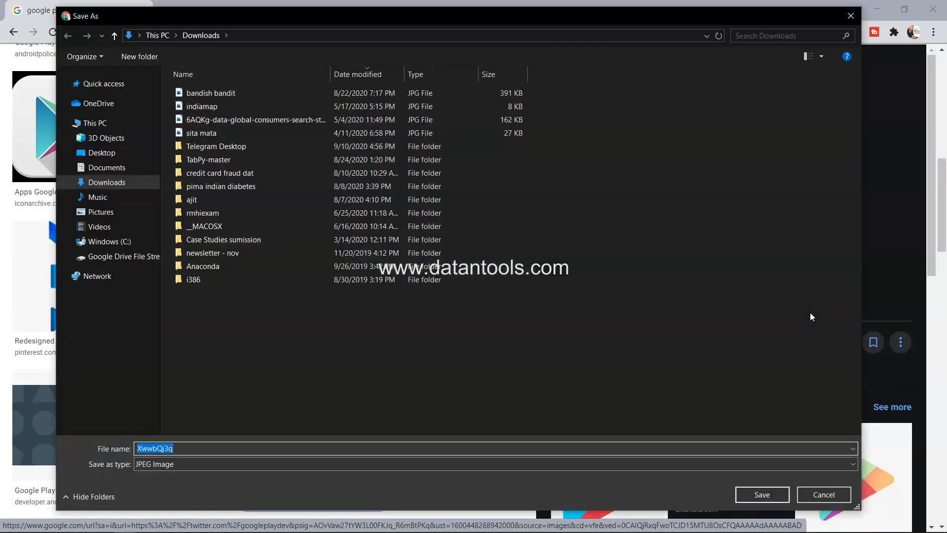
text(google play)
key(Return)
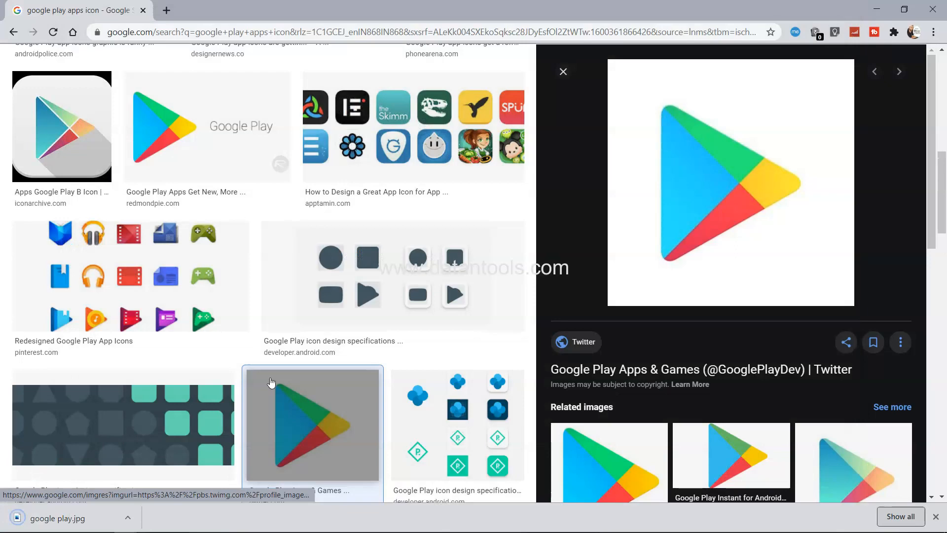
Step: Switch back to Tableau and add a floating image object below the dashboard title
key(alt+Tab)
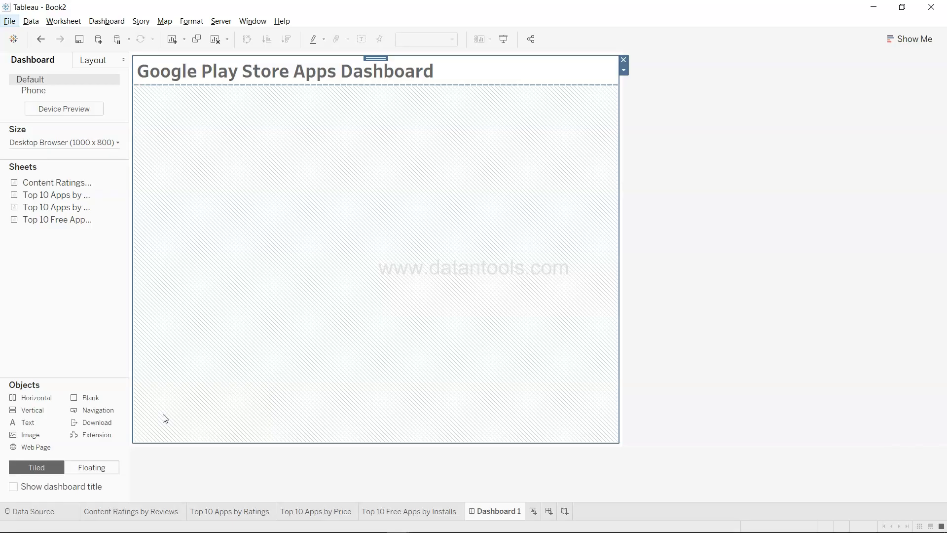
click(44, 434)
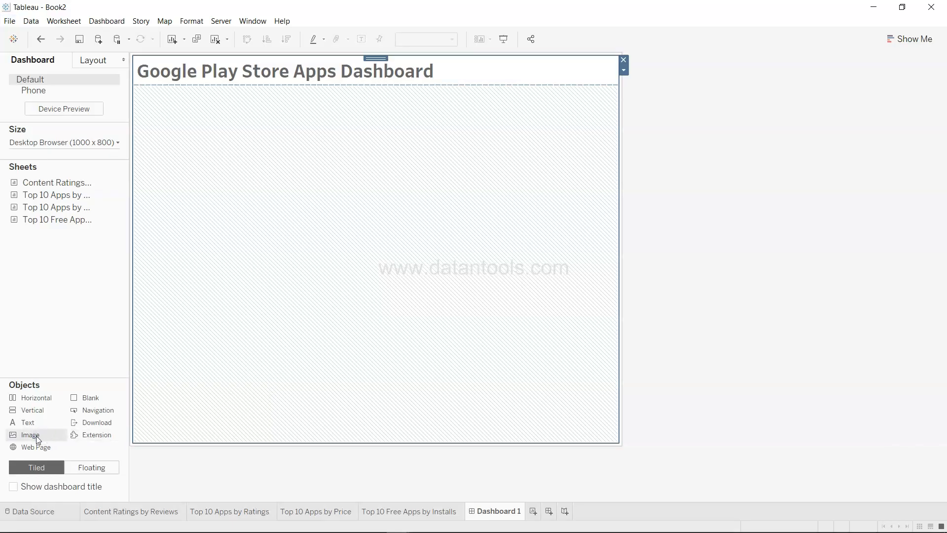
click(46, 428)
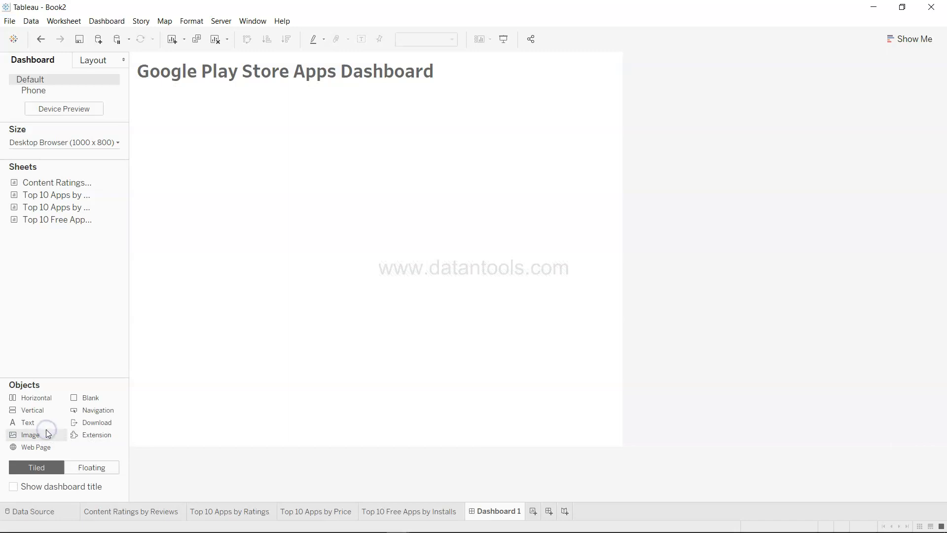
drag(44, 437, 200, 165)
Step: Load google play.jpg from Downloads into the image object with Fit Image enabled
click(529, 189)
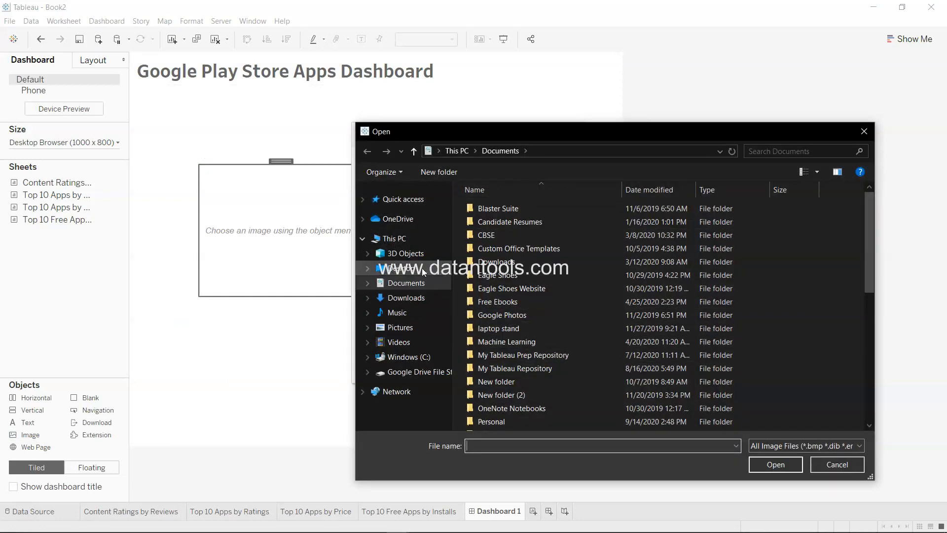
click(419, 297)
click(496, 290)
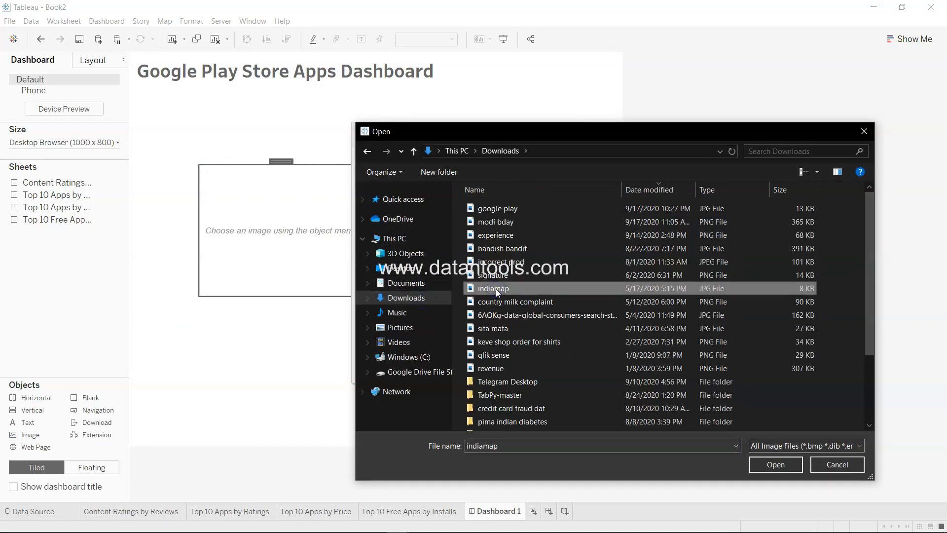
key(Up)
key(Up)
key(Up)
key(Up)
key(Up)
key(Up)
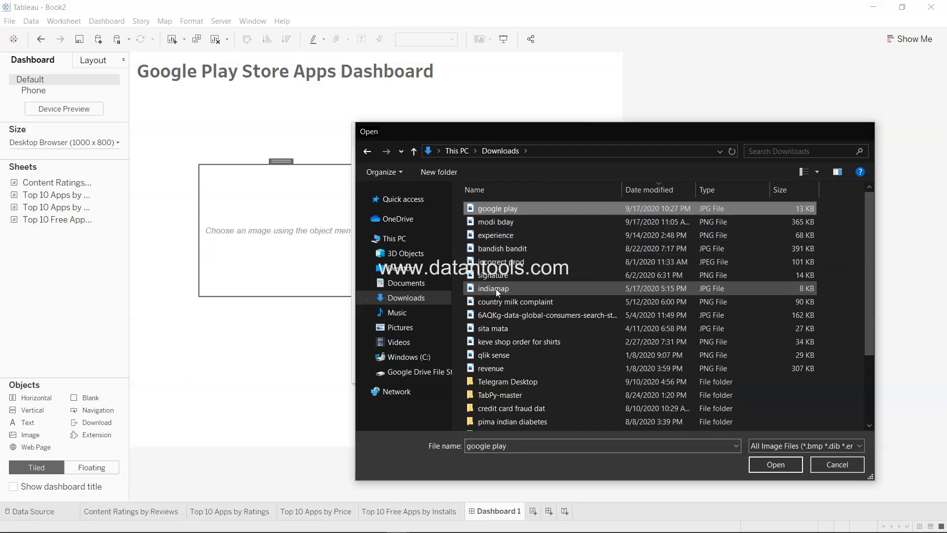
key(Return)
click(409, 239)
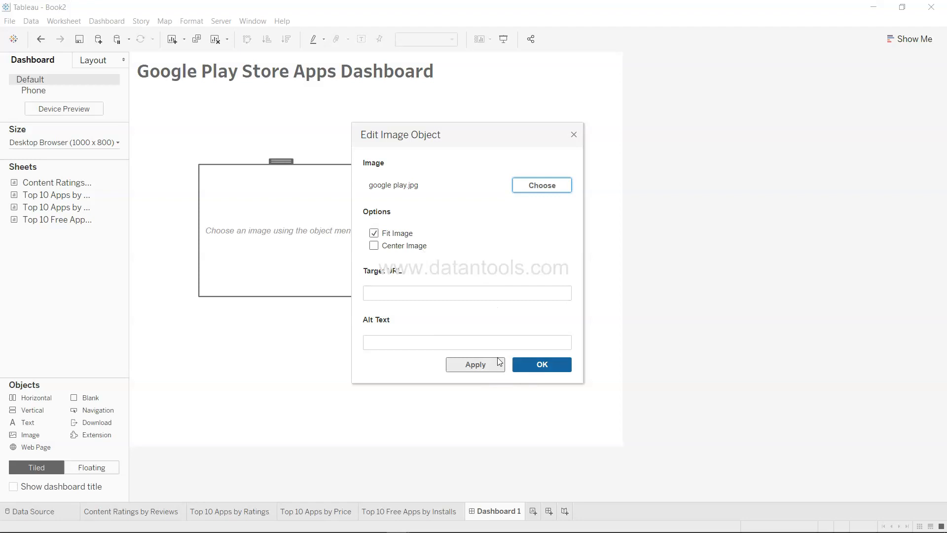
click(486, 368)
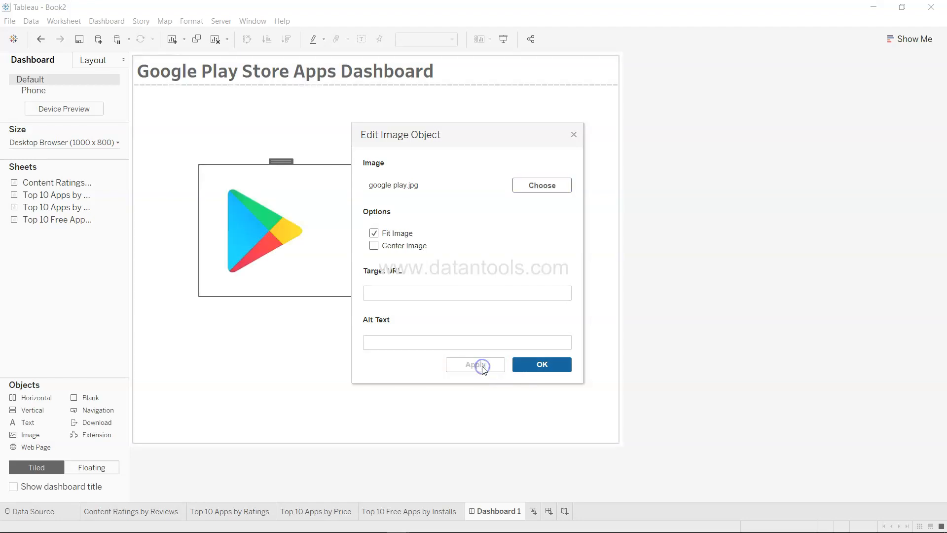
click(518, 368)
Step: Shrink the Google Play image to a small icon and position it just below the dashboard title
drag(364, 296, 278, 235)
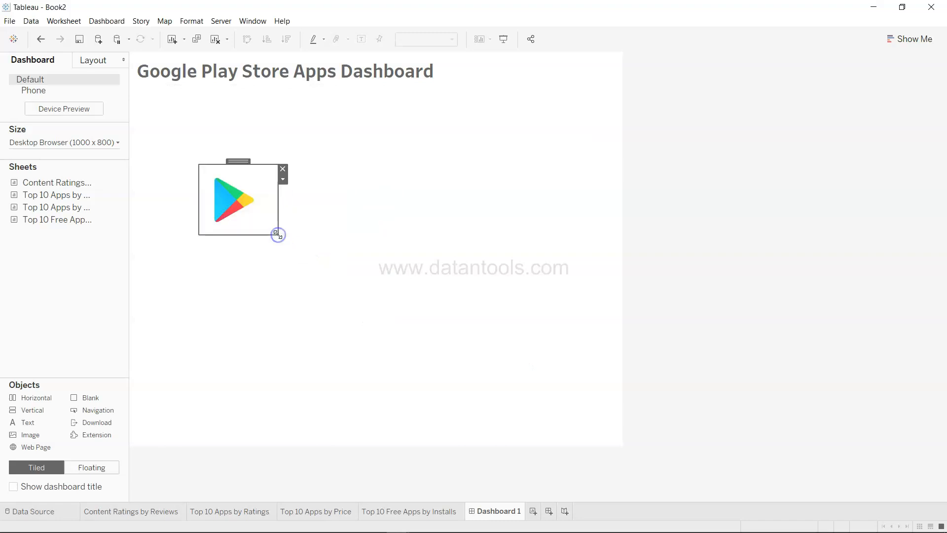
drag(240, 158, 475, 60)
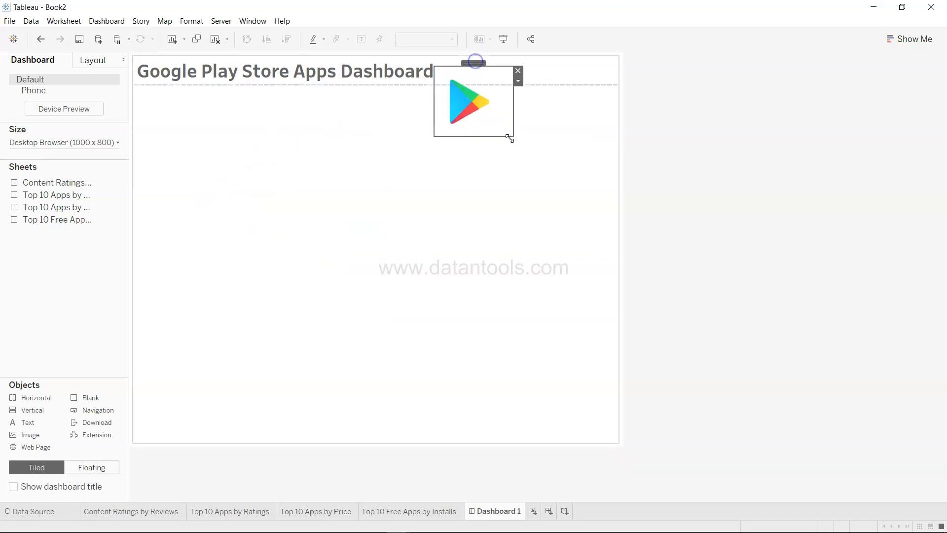
drag(511, 135, 472, 105)
drag(450, 64, 452, 52)
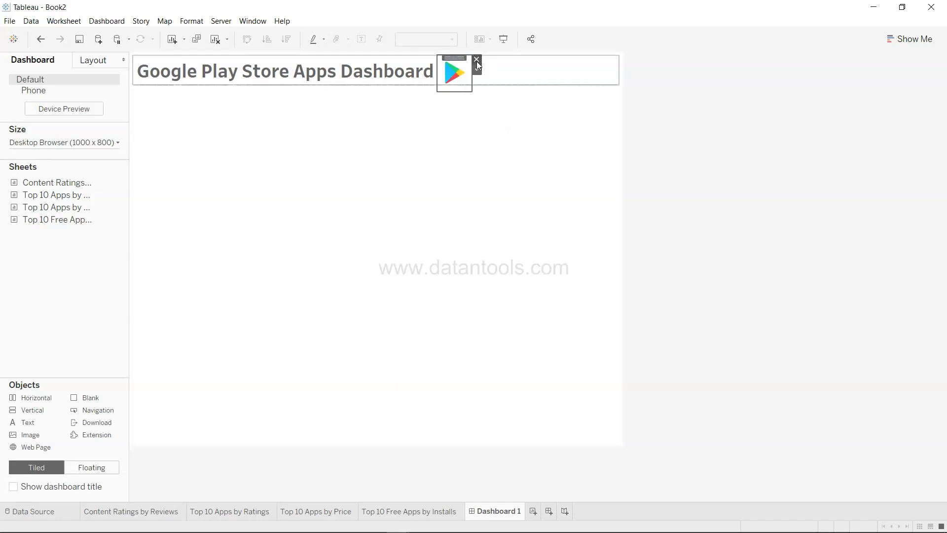
drag(457, 59, 309, 134)
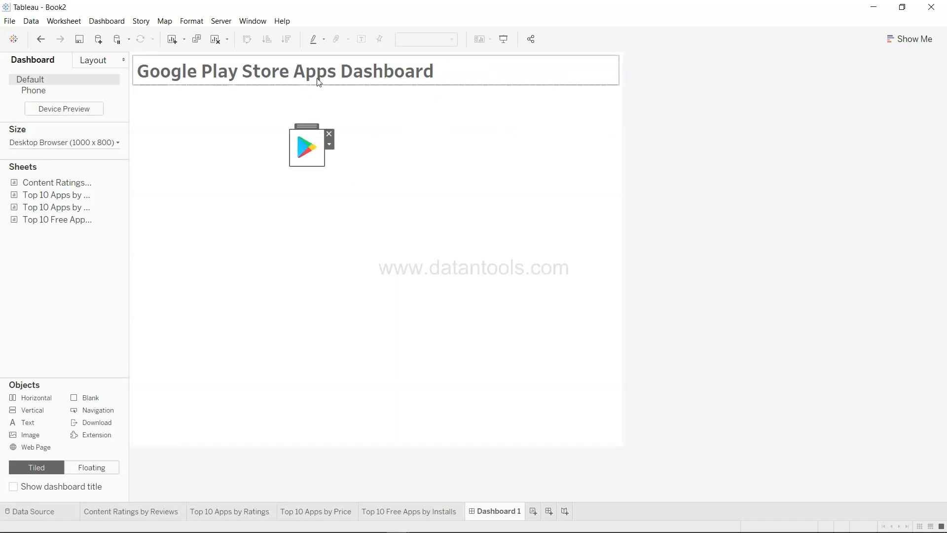
Step: Indent the dashboard title text with leading spaces to make room for the icon
double_click(319, 82)
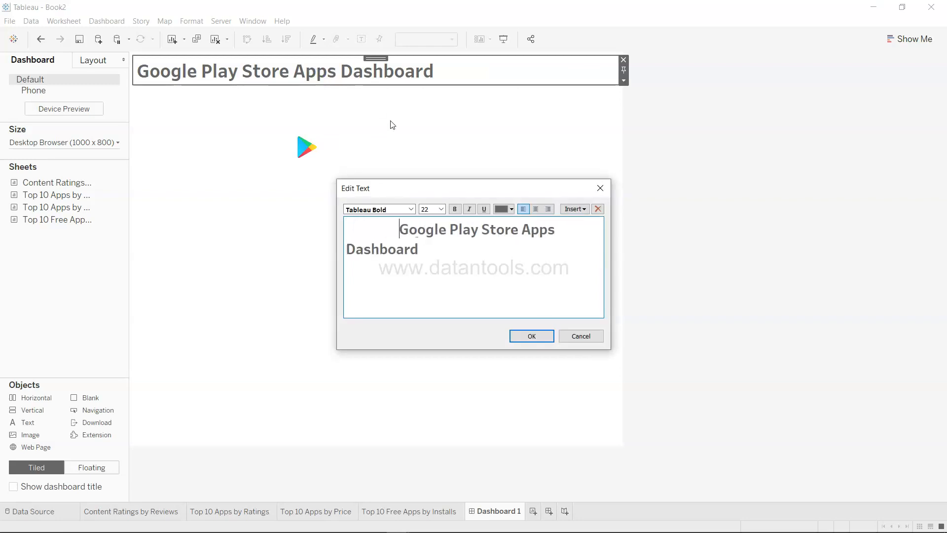
key(BackSpace)
key(BackSpace)
key(BackSpace)
key(BackSpace)
key(BackSpace)
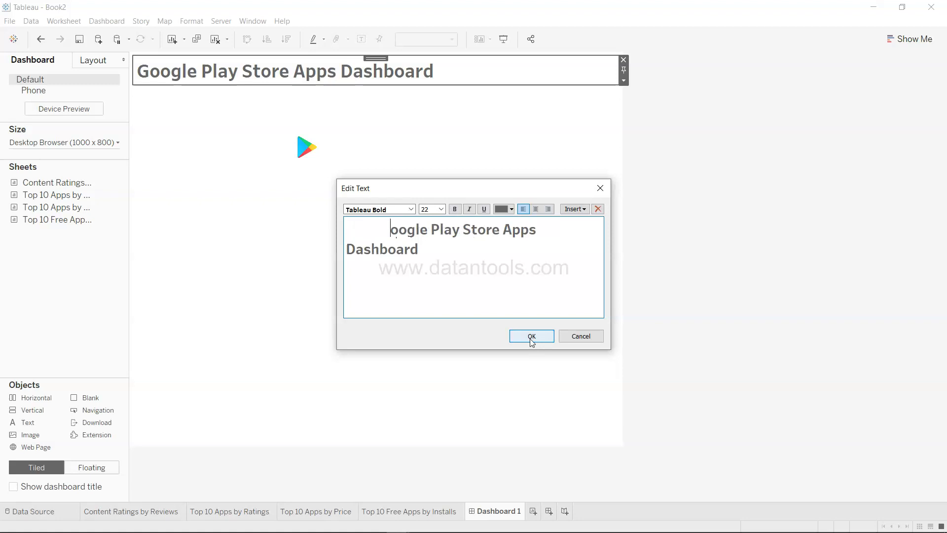
Step: Complete the indented title text as "Google Play Store Apps Dashboard" with slightly fewer leading spaces and apply the text
text(G)
key(BackSpace)
key(BackSpace)
key(BackSpace)
key(BackSpace)
key(BackSpace)
text(G)
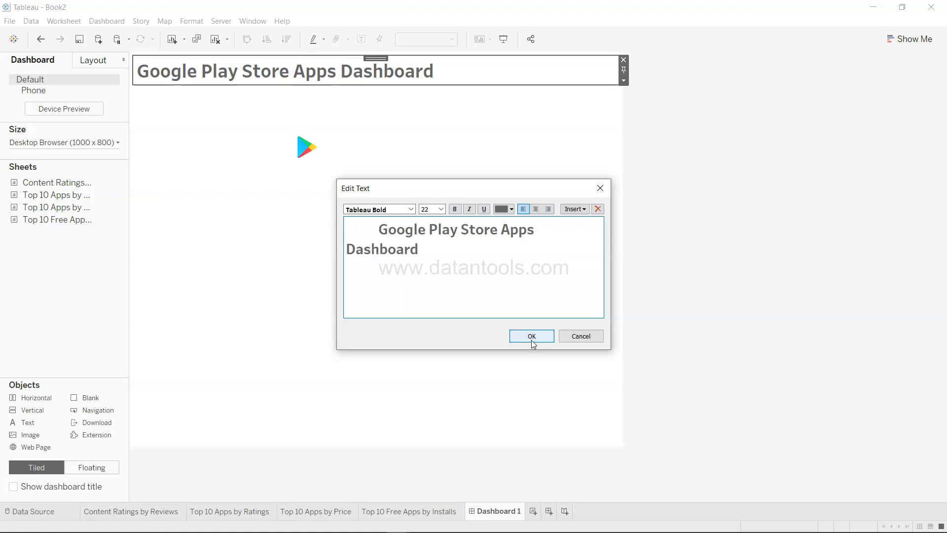
click(531, 336)
Step: Place the Google Play logo just before the dashboard title and make the title area slightly taller
click(313, 152)
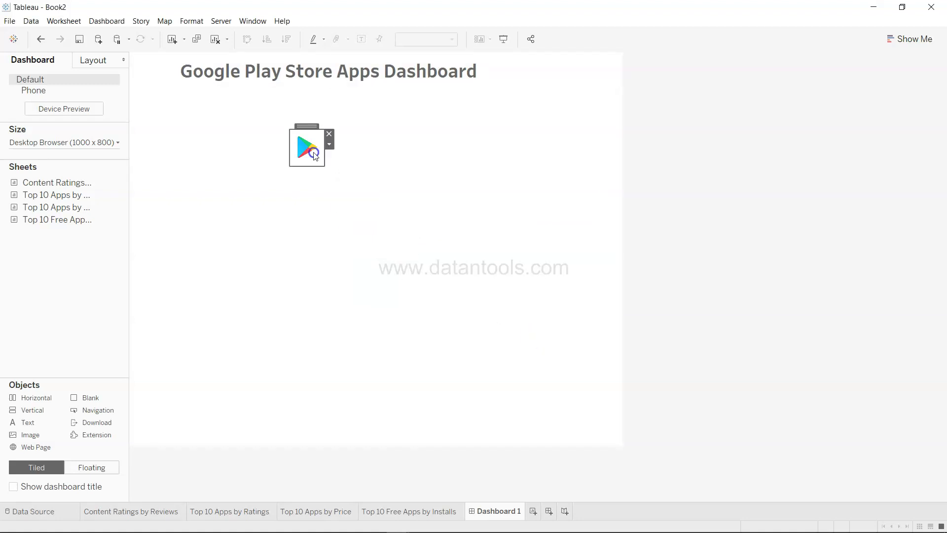
mouse_move(307, 129)
mouse_down()
mouse_move(149, 56)
mouse_move(163, 52)
mouse_up()
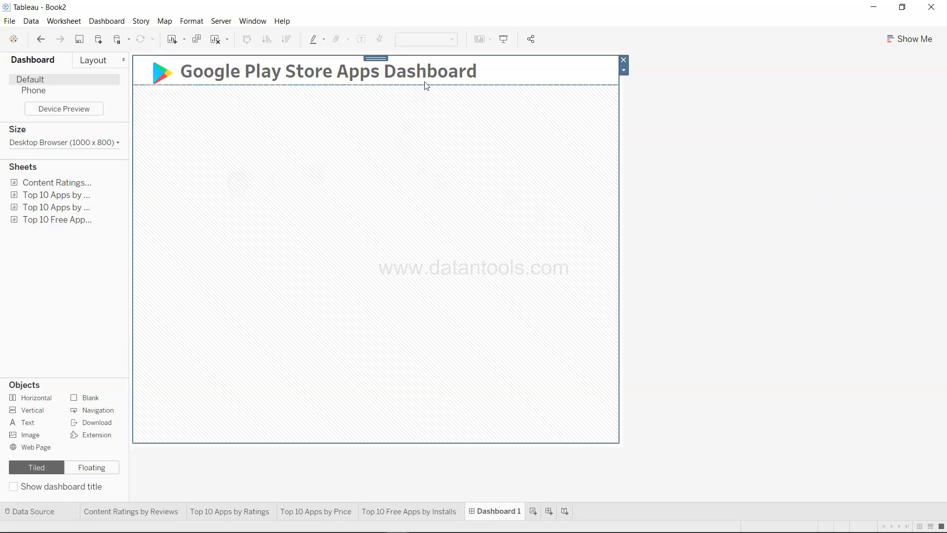
drag(408, 85, 409, 90)
click(727, 208)
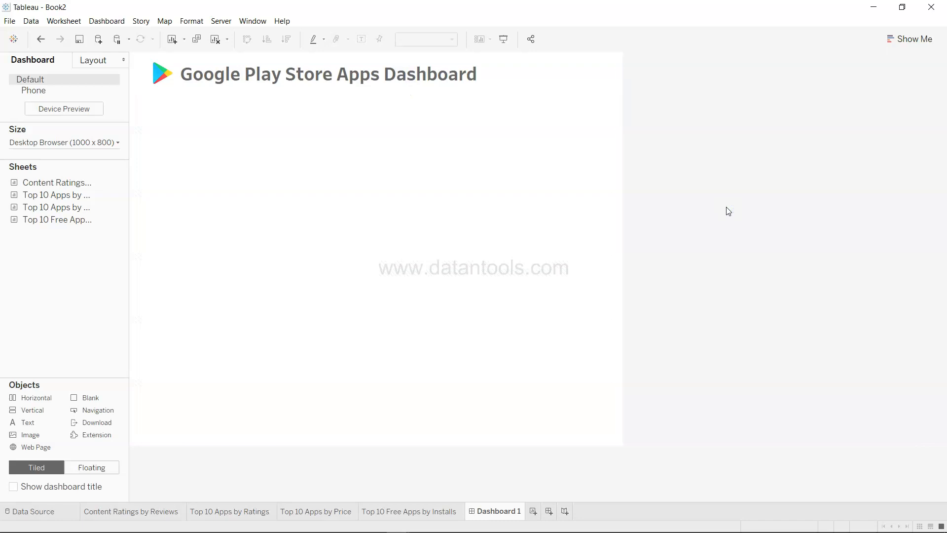
click(455, 256)
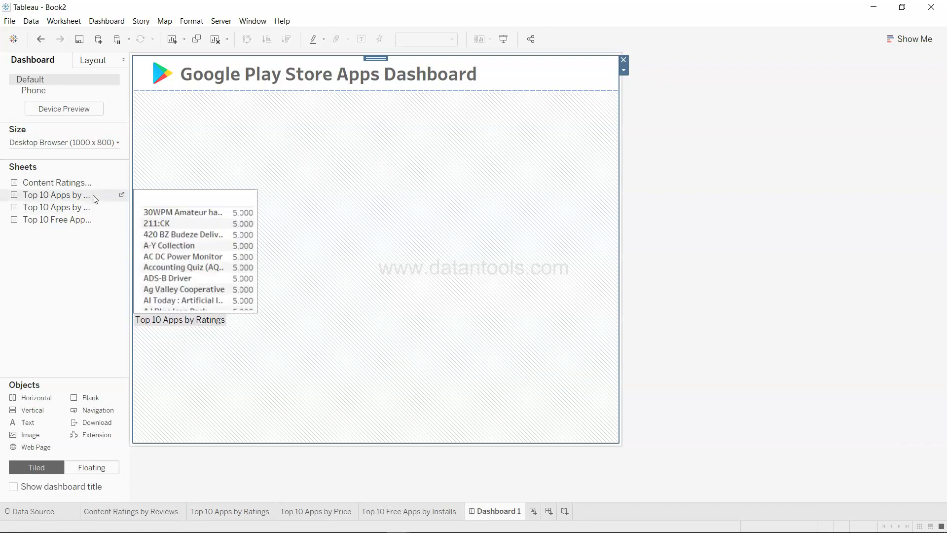
drag(86, 187, 359, 146)
drag(374, 236, 374, 238)
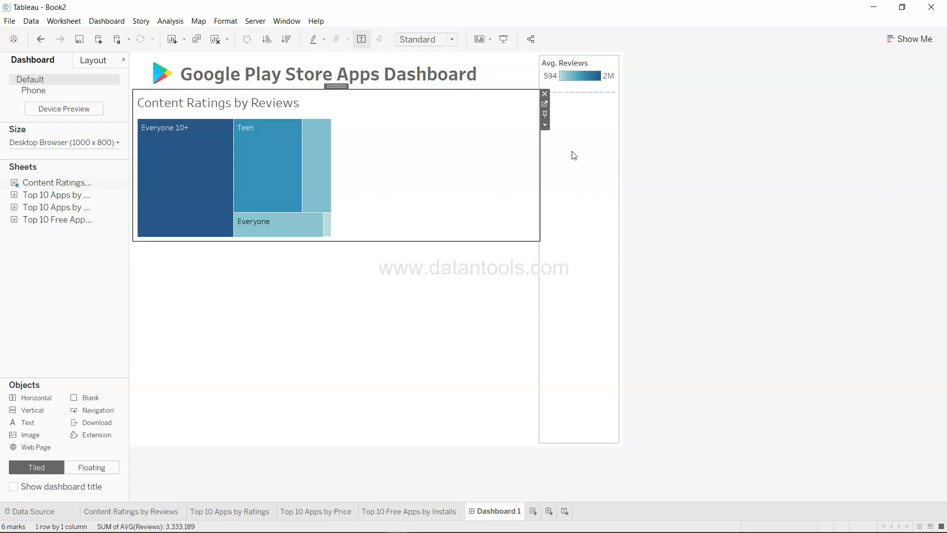
click(579, 180)
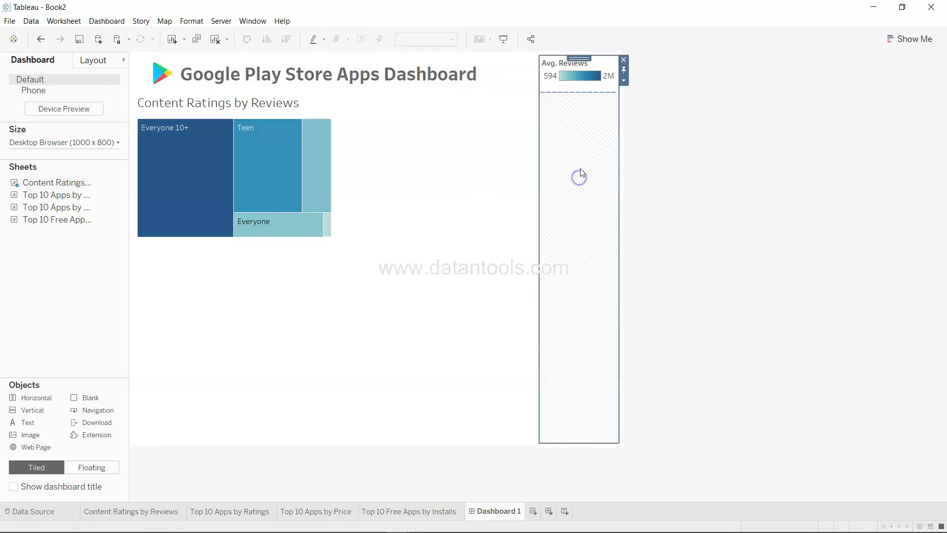
click(394, 193)
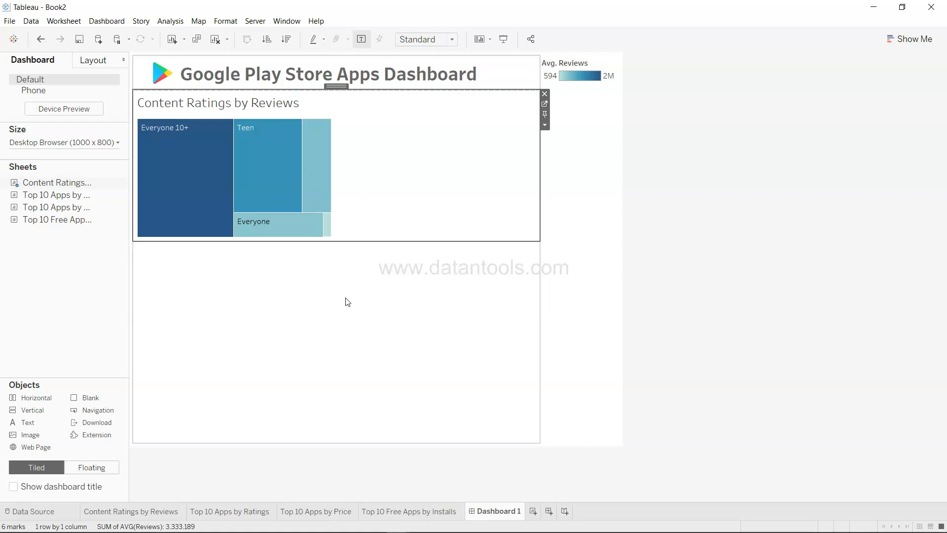
click(544, 93)
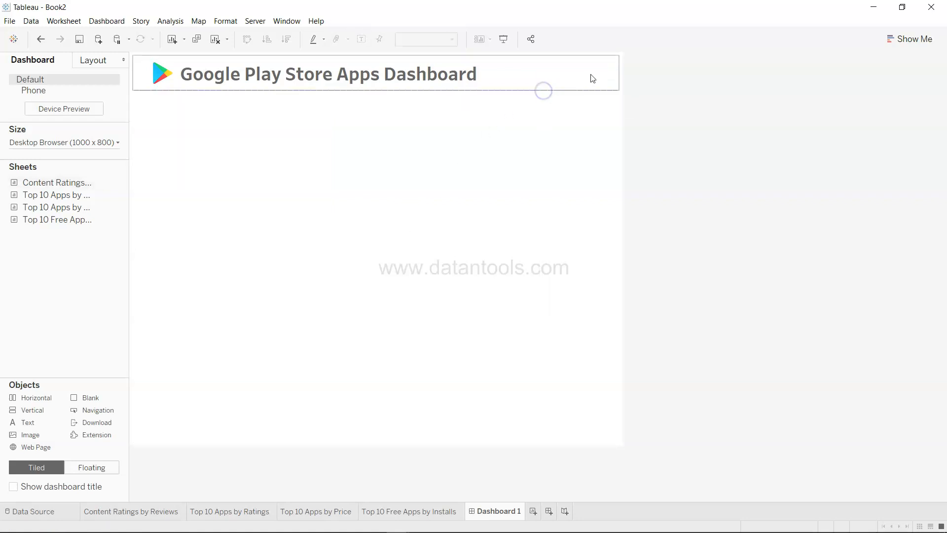
Step: On the Content Ratings by Reviews sheet, show a Category filter in the Multiple Values (dropdown) format
click(155, 512)
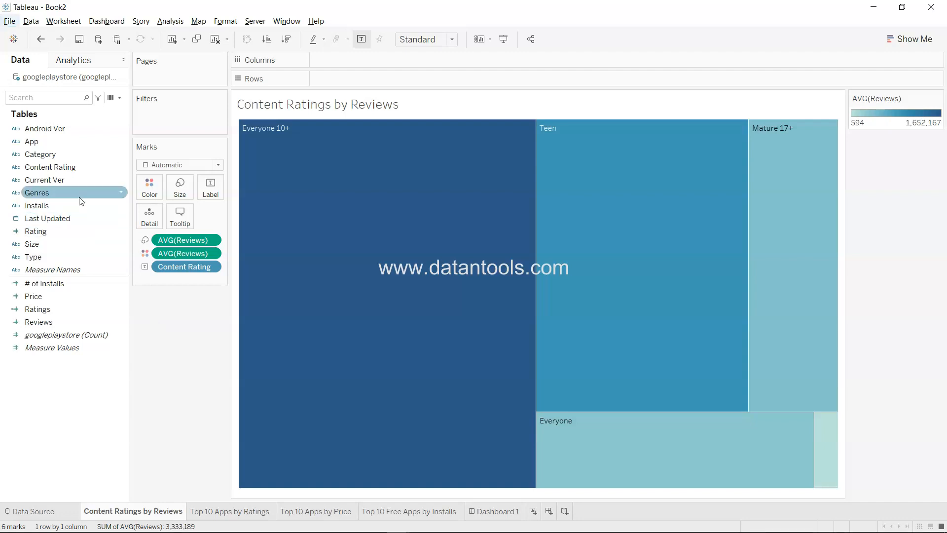
click(121, 156)
click(121, 156)
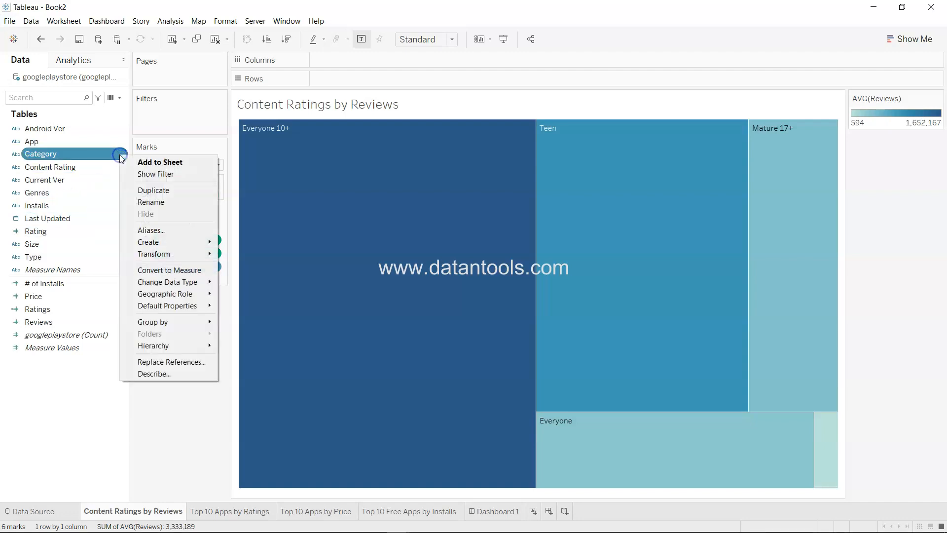
click(148, 174)
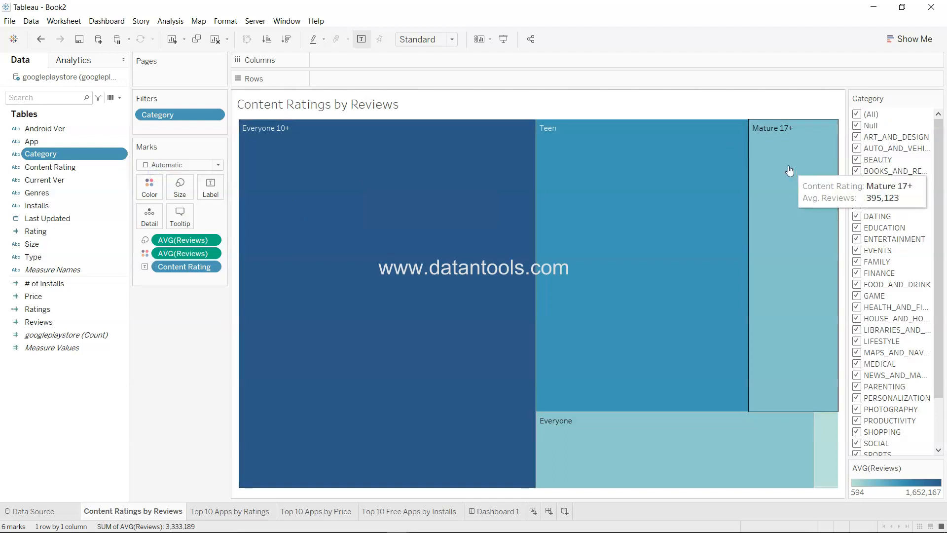
click(937, 98)
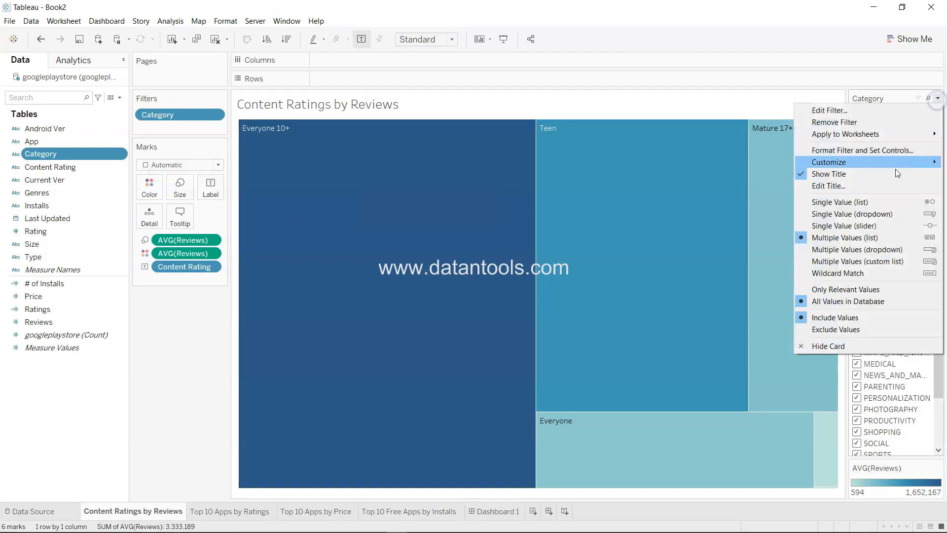
click(890, 250)
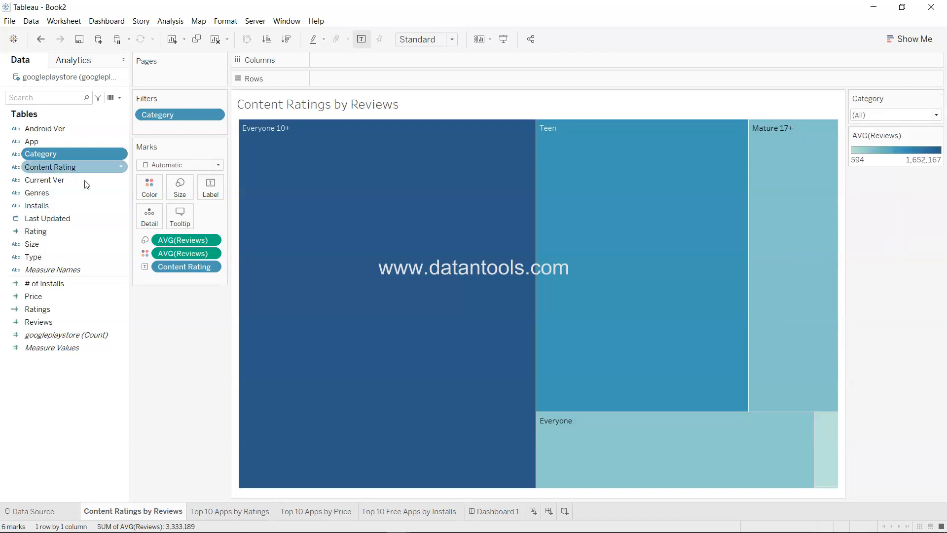
Step: Show an Installs filter on the sheet in the Multiple Values (dropdown) format
click(120, 207)
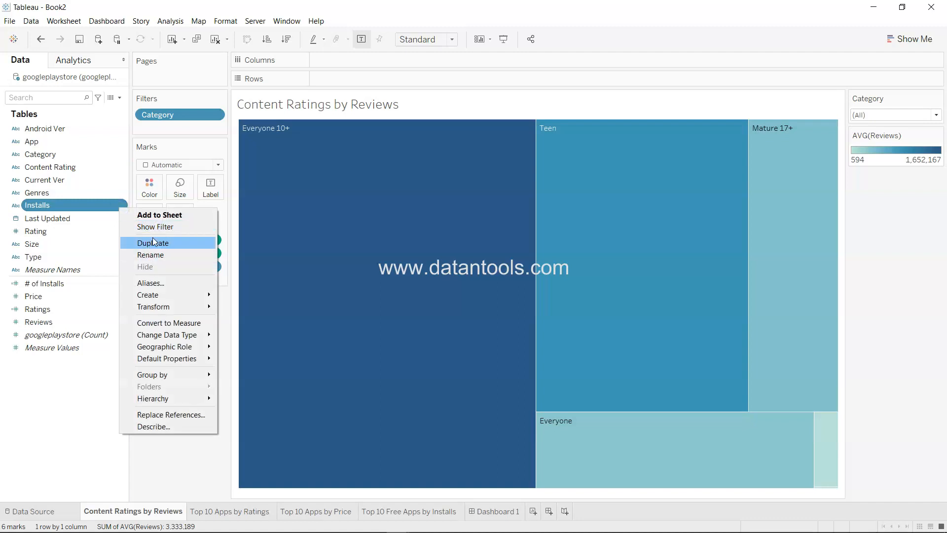
click(156, 231)
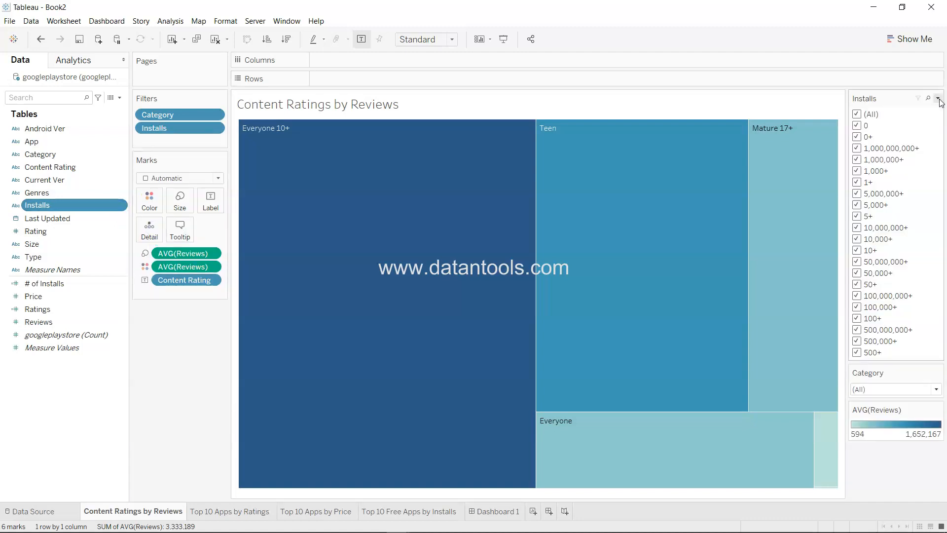
click(938, 98)
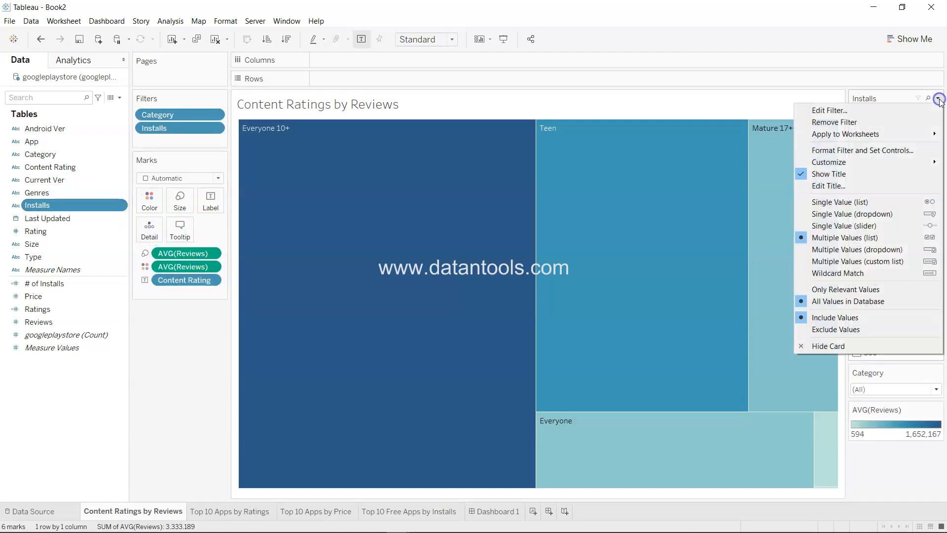
click(891, 250)
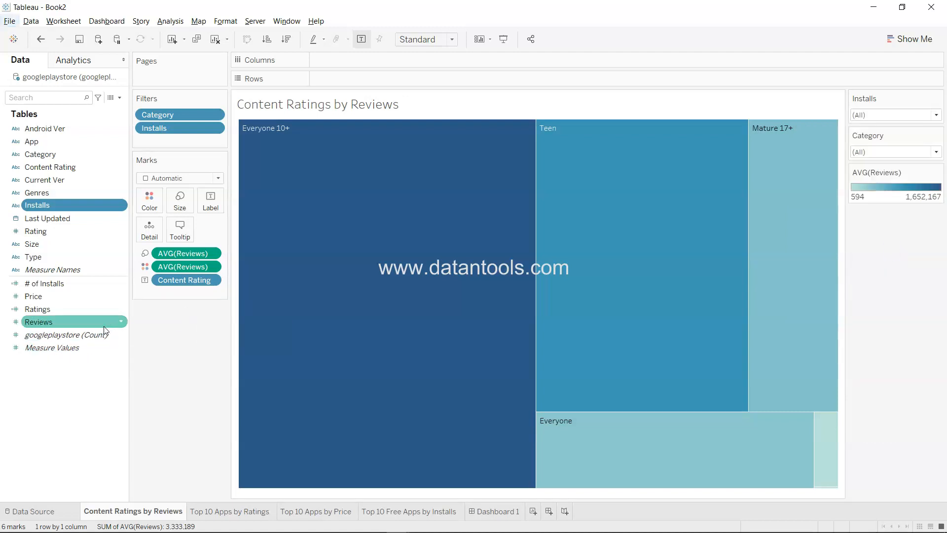
Step: Show a filter for the Ratings measure and set the measure's default aggregation to Average
click(120, 310)
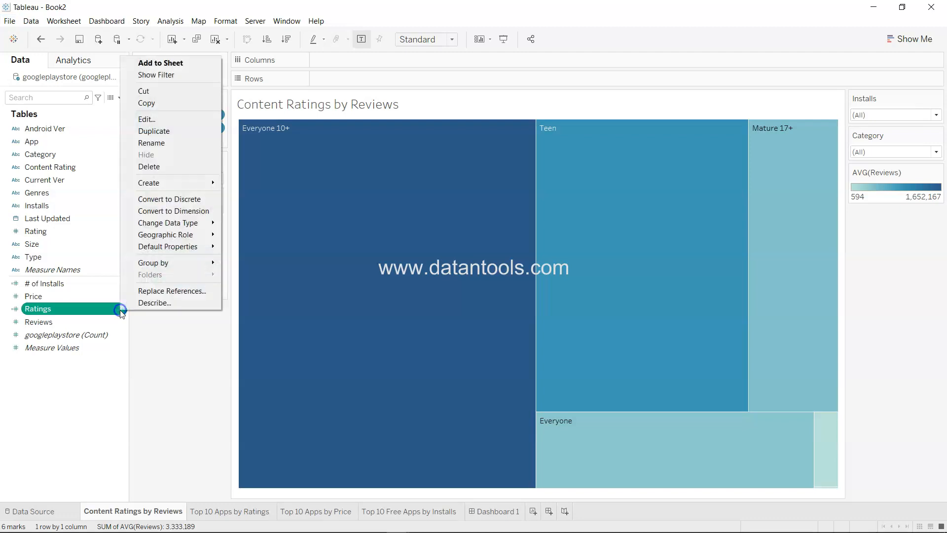
click(177, 75)
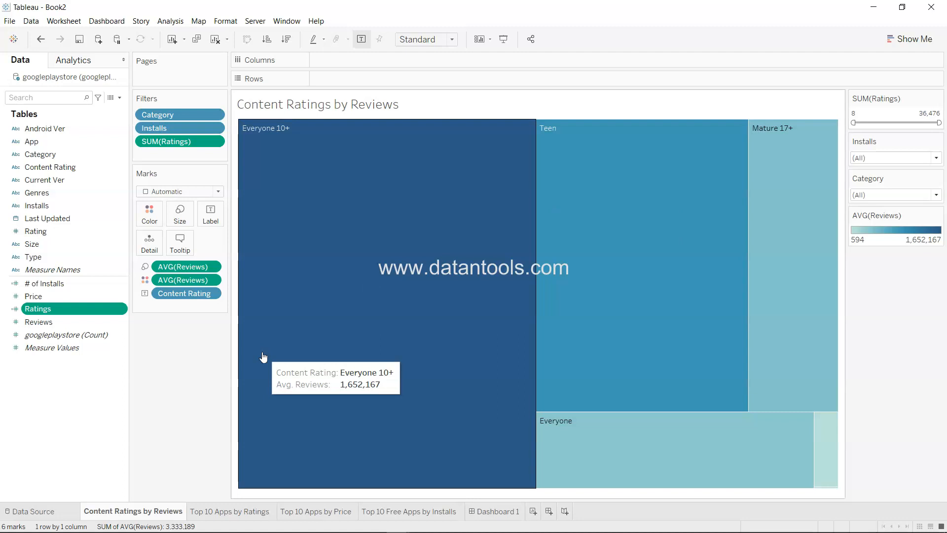
right_click(120, 310)
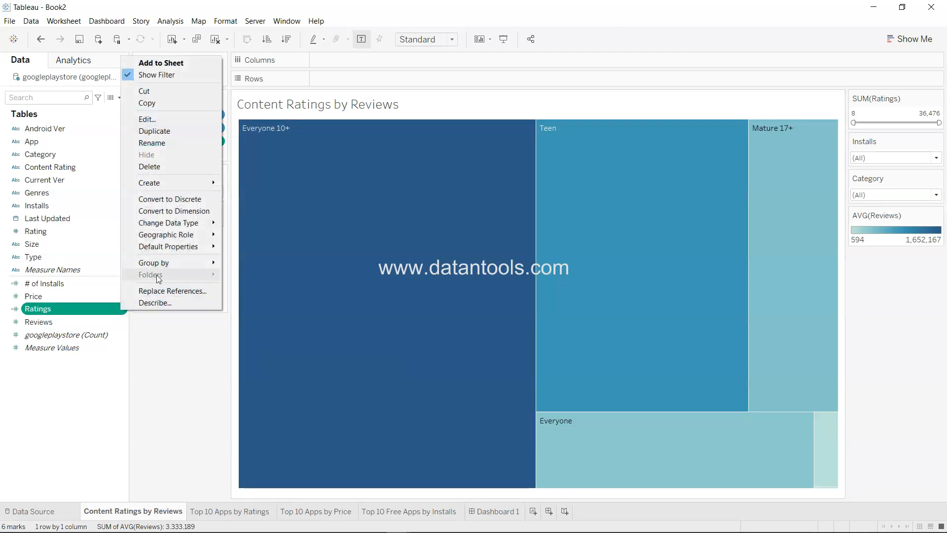
mouse_move(191, 252)
mouse_move(279, 285)
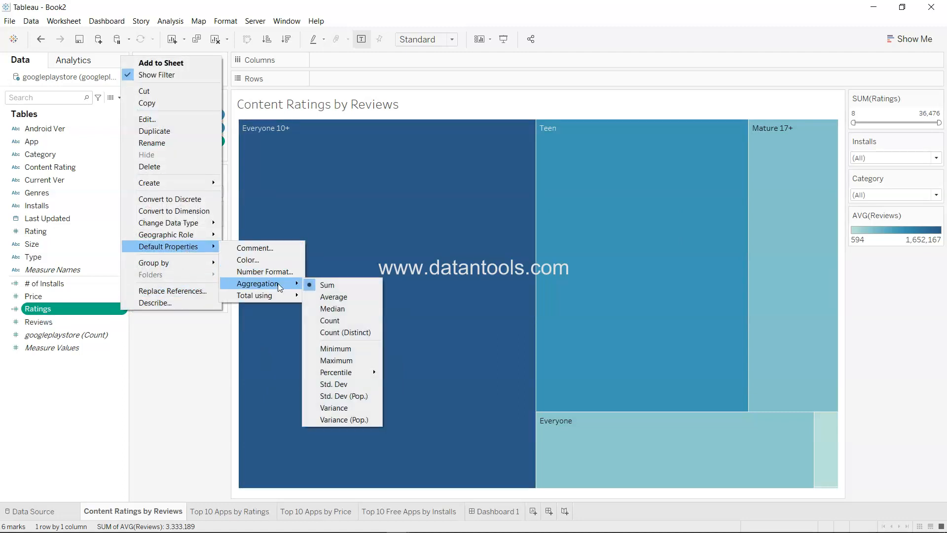
click(325, 295)
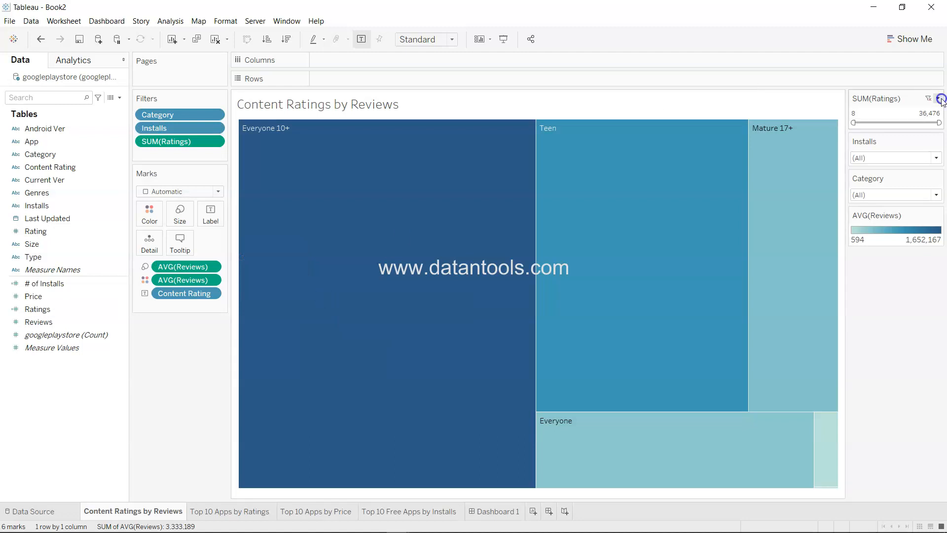
Step: Hide the SUM(Ratings) filter card and show a filter for Ratings using its average aggregation
click(937, 98)
click(868, 271)
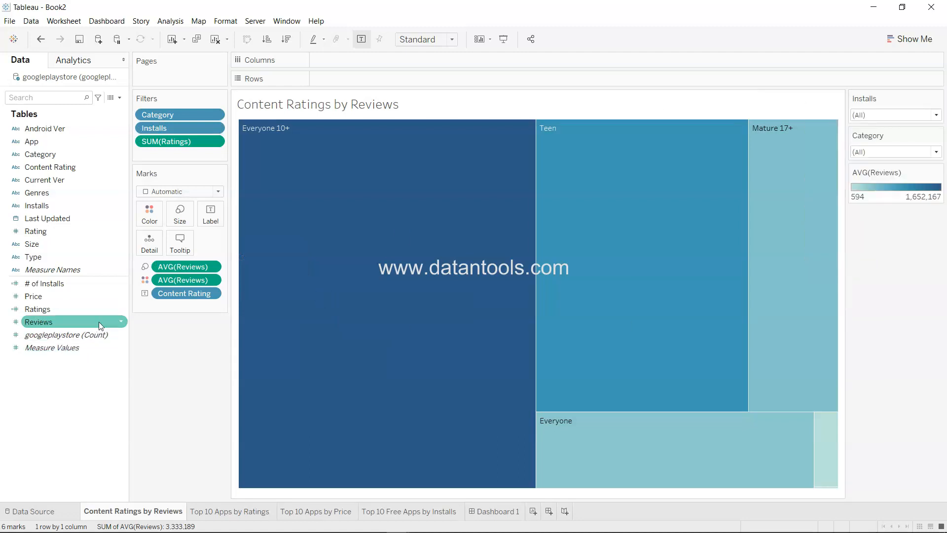
click(120, 308)
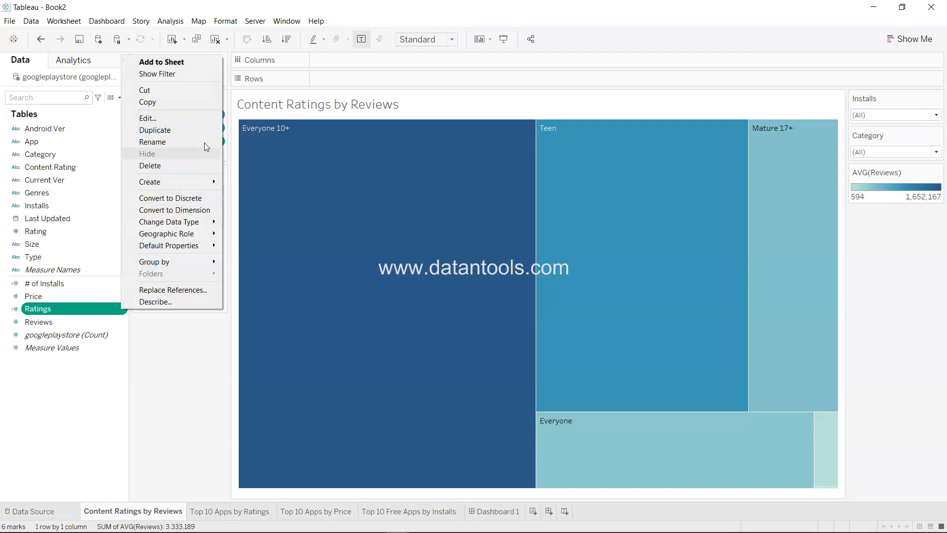
click(180, 78)
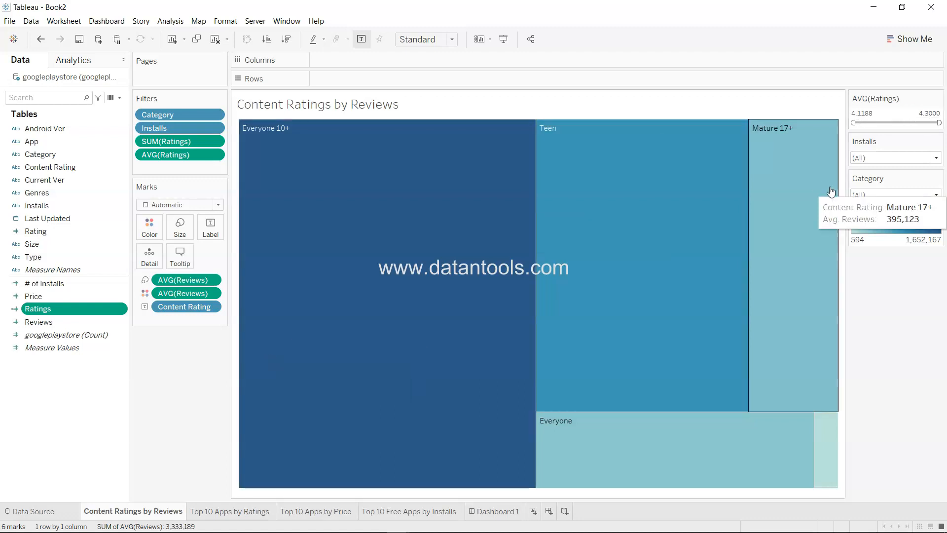
Step: Hide the AVG(Ratings) filter card and check the options available for the Rating dimension
click(939, 101)
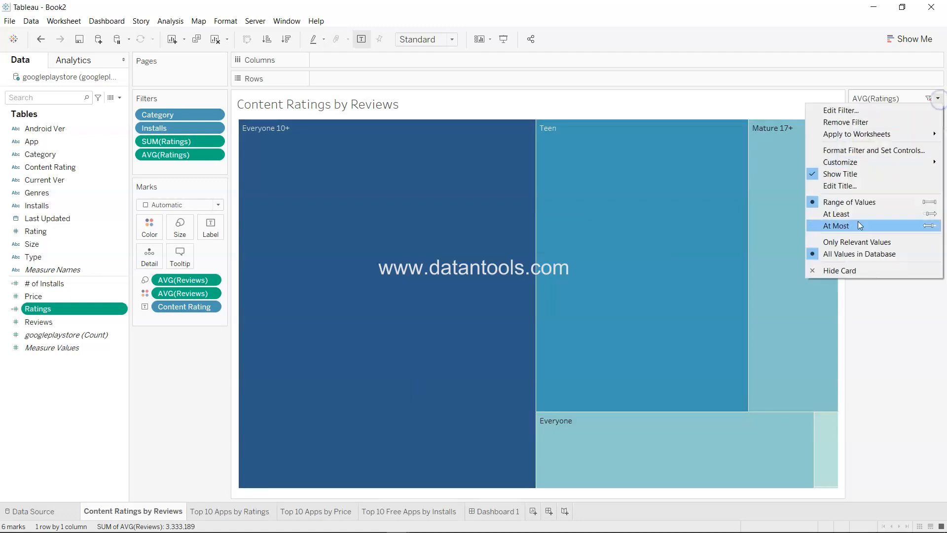
click(856, 270)
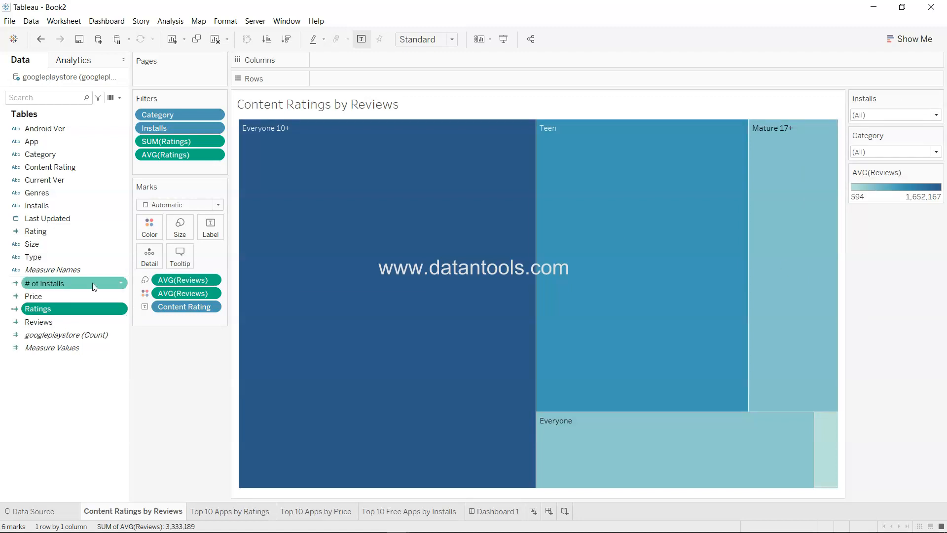
click(63, 238)
click(66, 233)
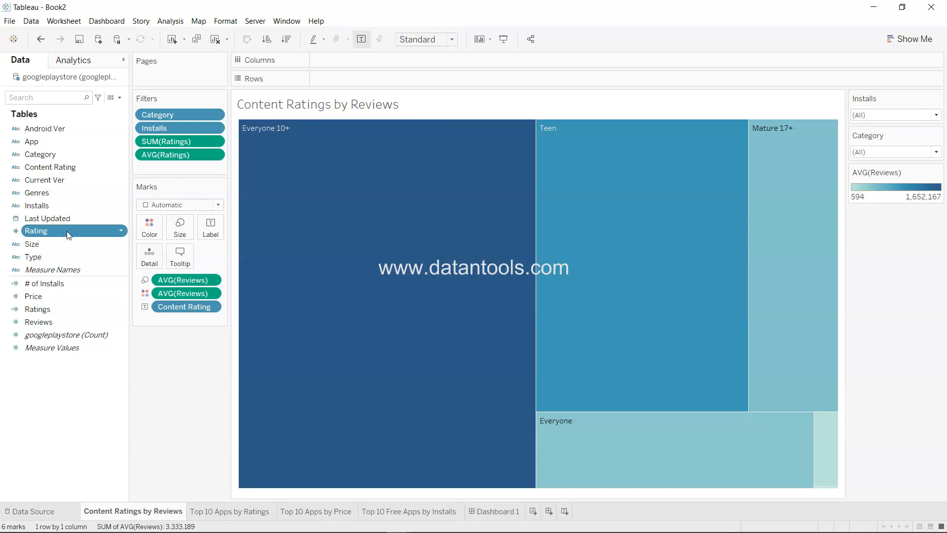
click(121, 230)
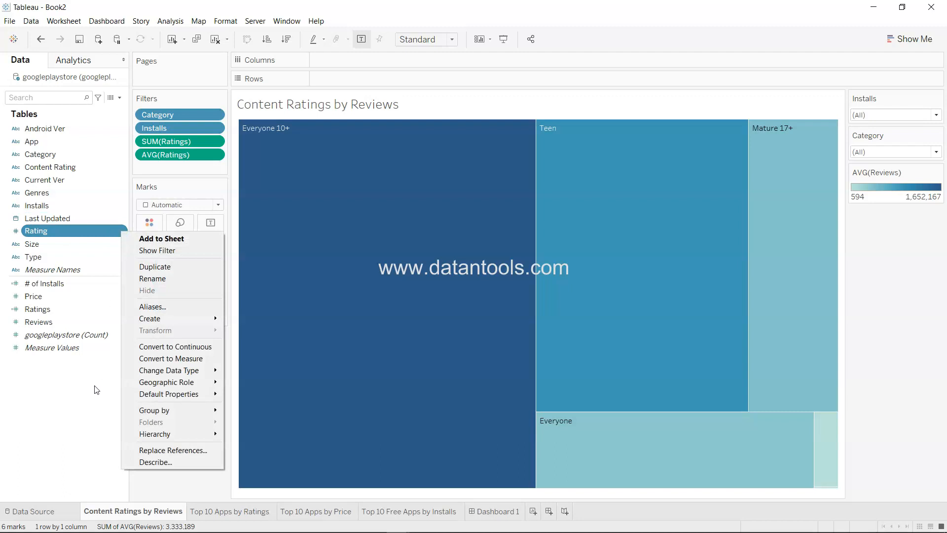
click(83, 393)
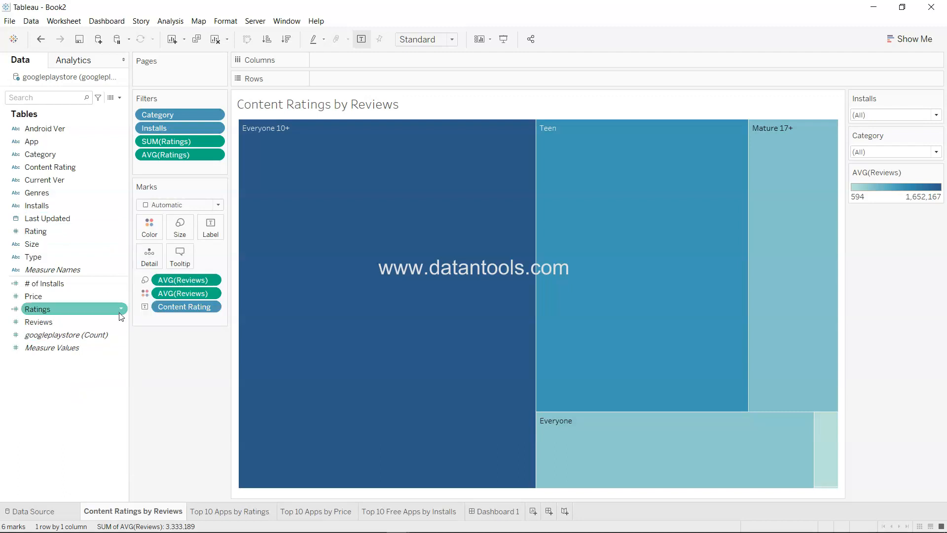
Step: Duplicate the Ratings measure and convert the copy to a dimension
click(121, 310)
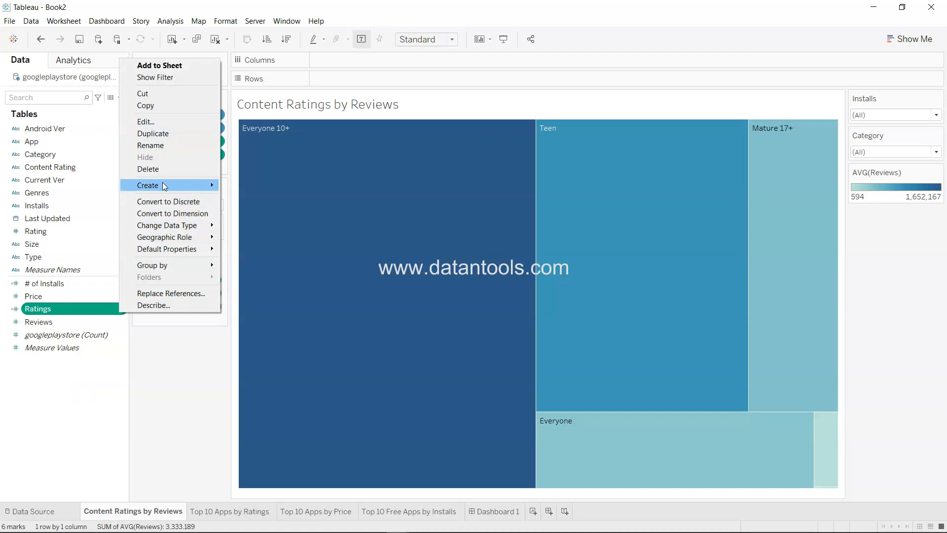
mouse_move(165, 186)
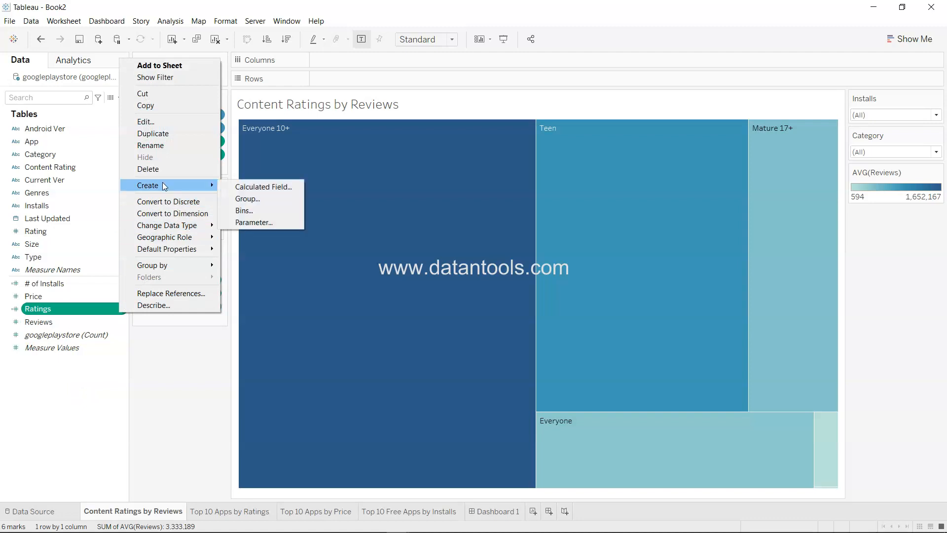
click(178, 134)
click(121, 321)
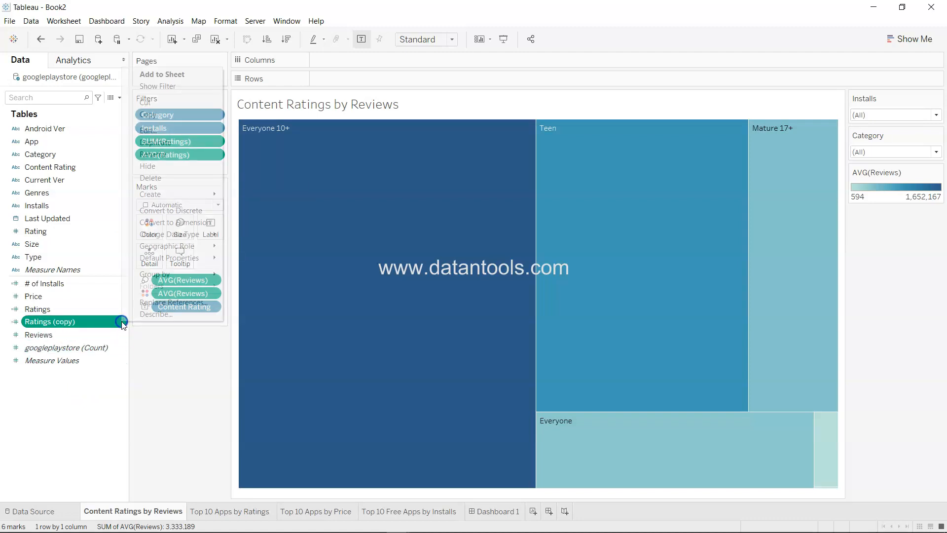
click(202, 222)
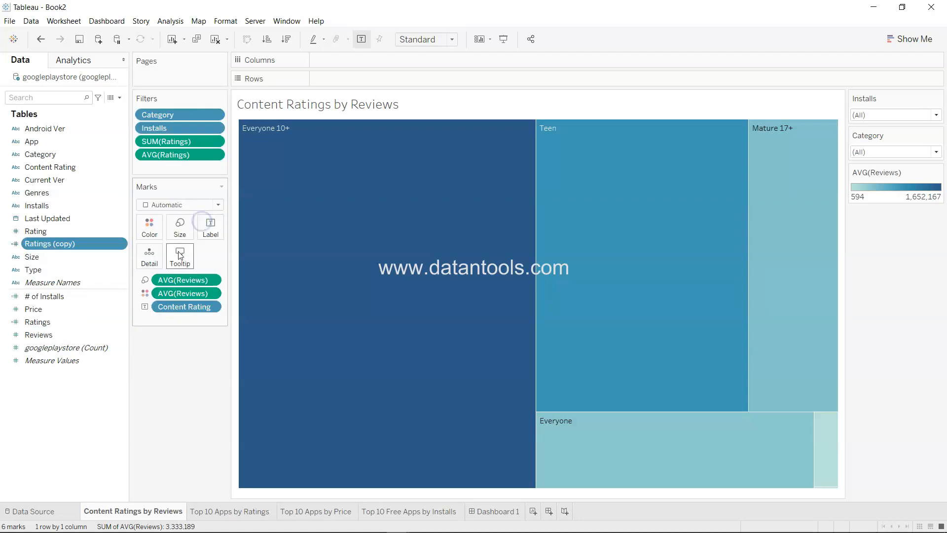
Step: Rename the duplicated Ratings dimension to Ratings Filter
click(122, 244)
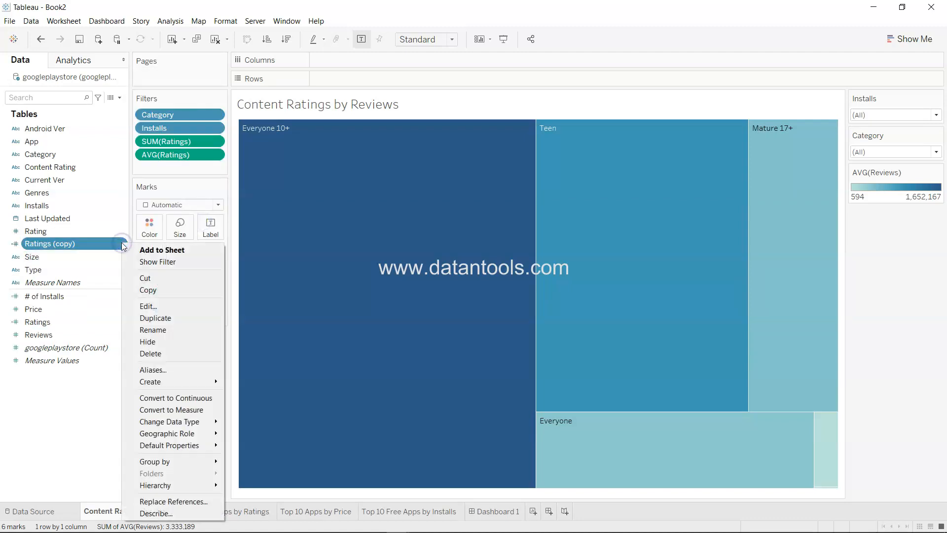
click(72, 244)
click(73, 243)
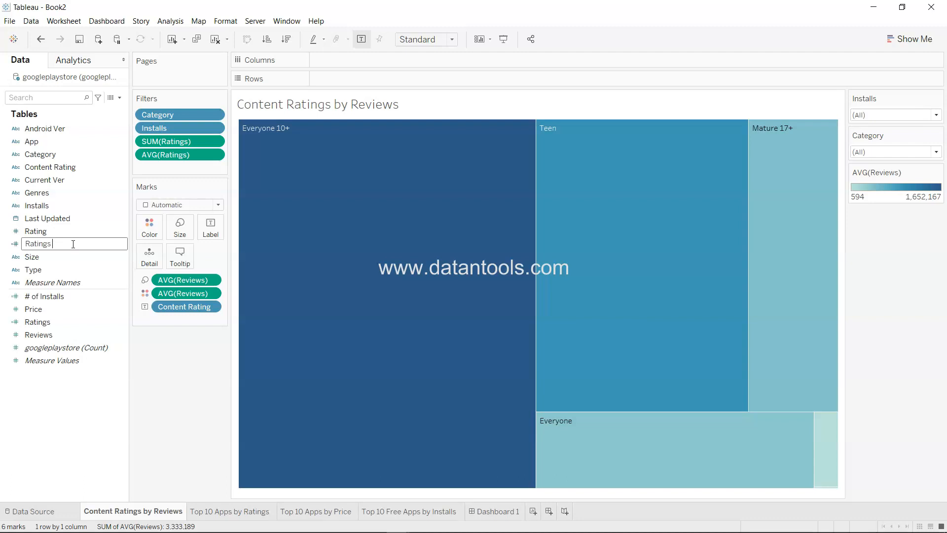
text(Filter)
key(Return)
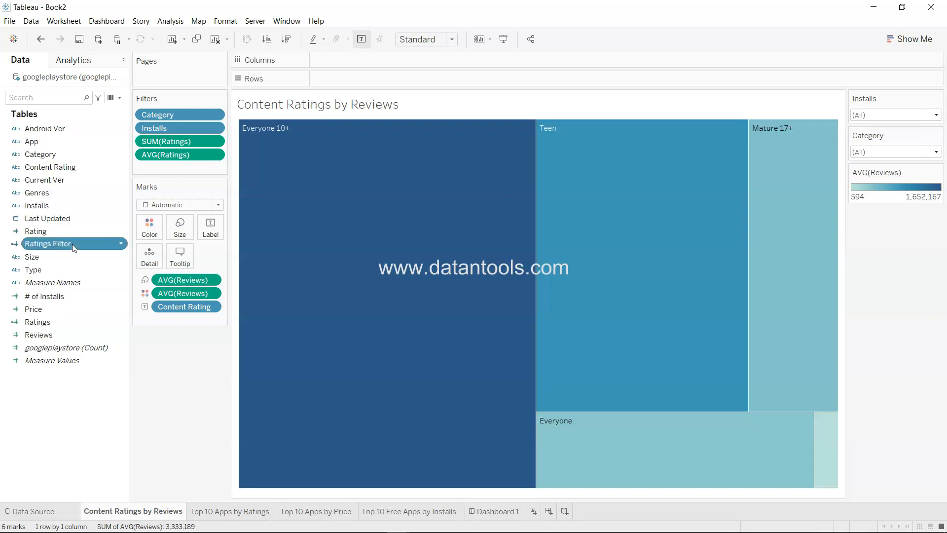
Step: Show a filter for Ratings Filter on the sheet and set its card to Multiple Values (dropdown)
click(122, 244)
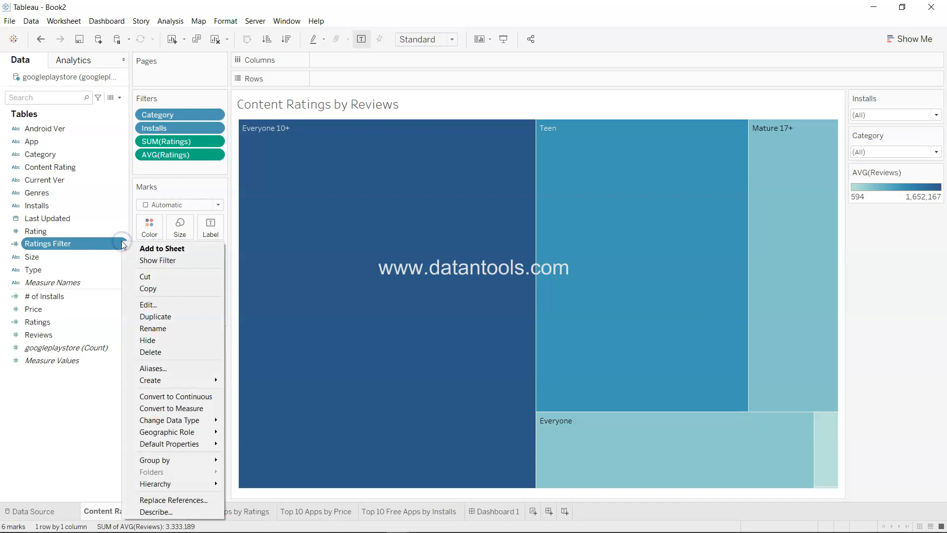
click(158, 259)
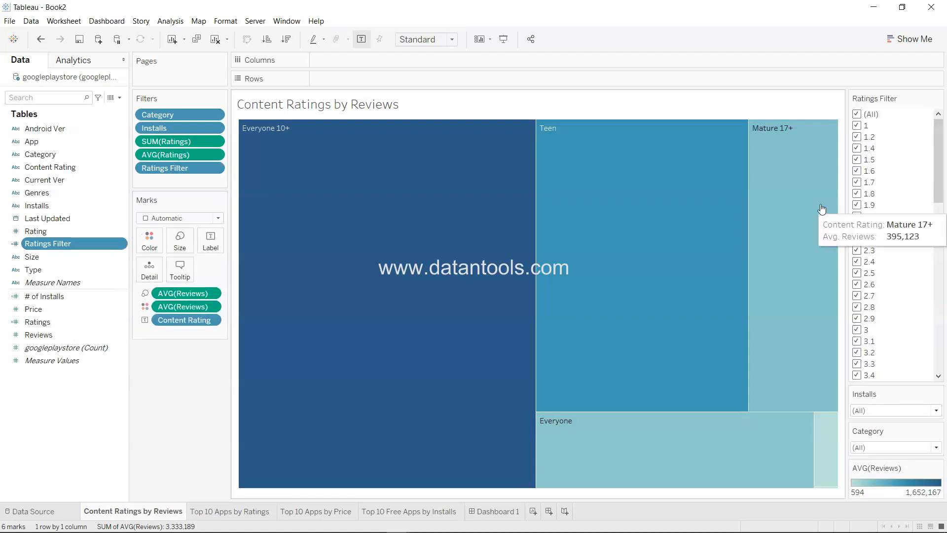
scroll(877, 243, down, 15)
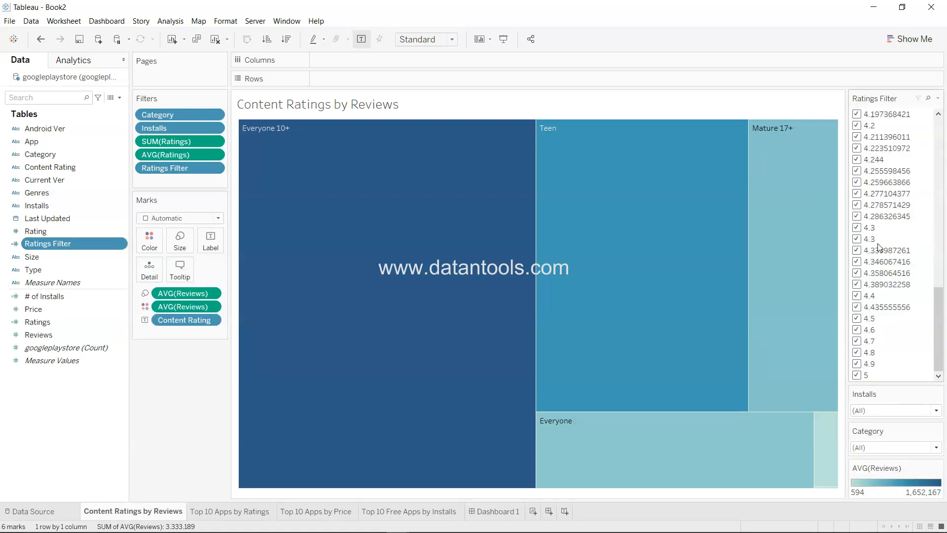
scroll(877, 243, up, 15)
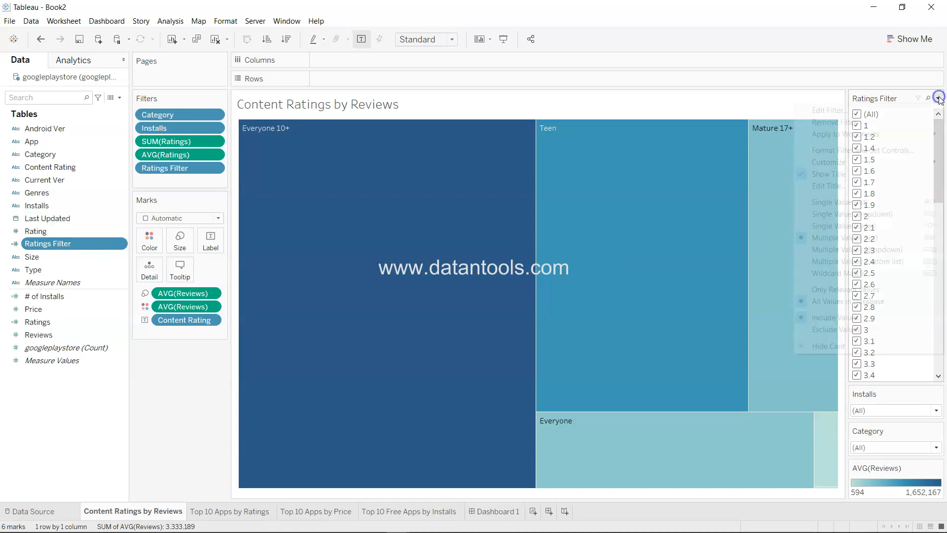
click(939, 98)
click(887, 251)
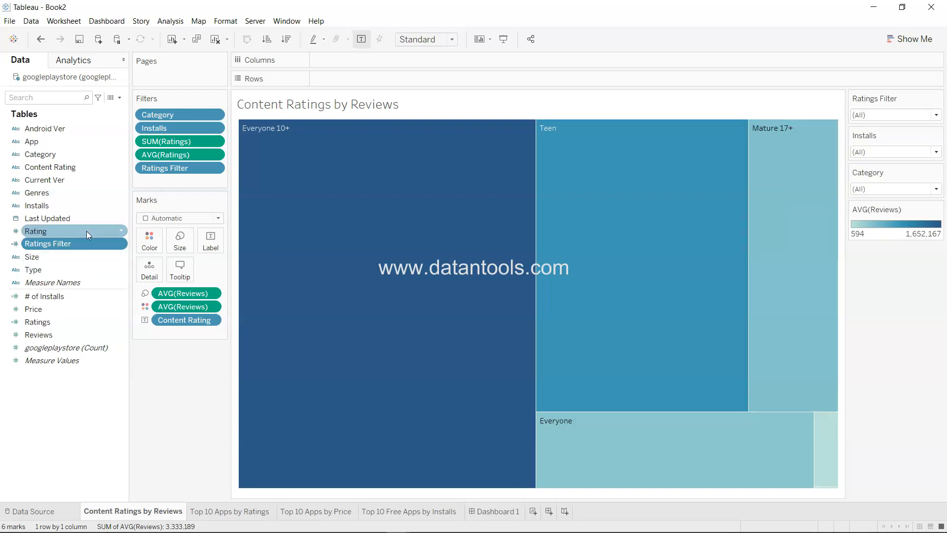
Step: Show a filter for Android Ver and set its card to Multiple Values (dropdown)
right_click(123, 127)
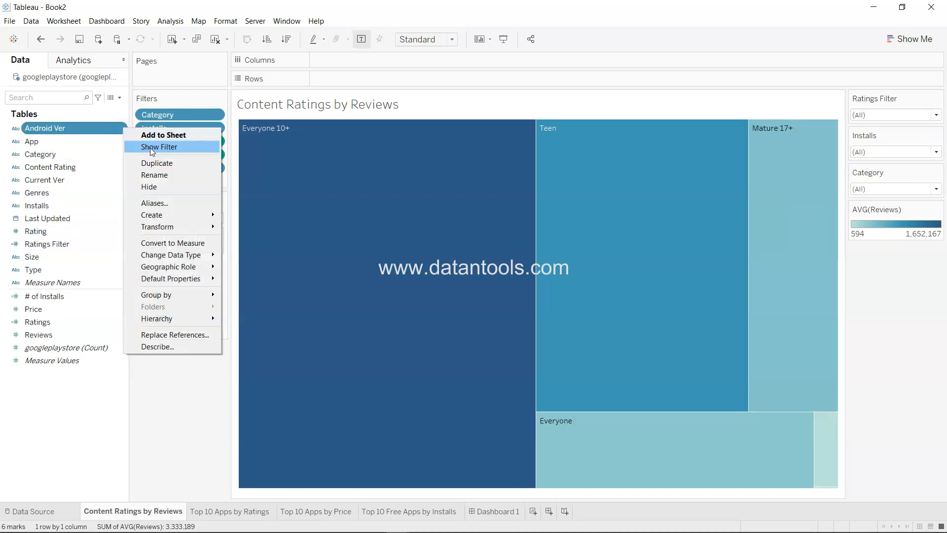
click(179, 150)
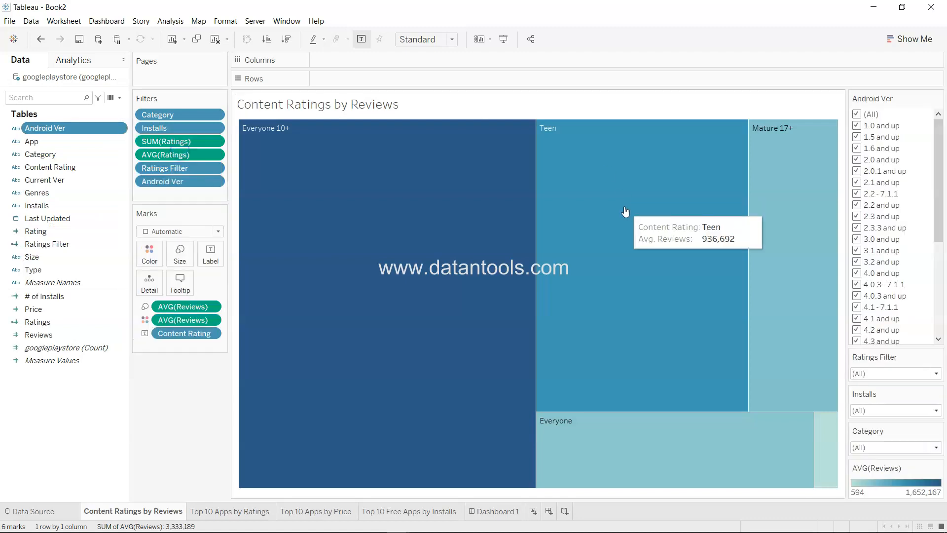
click(942, 98)
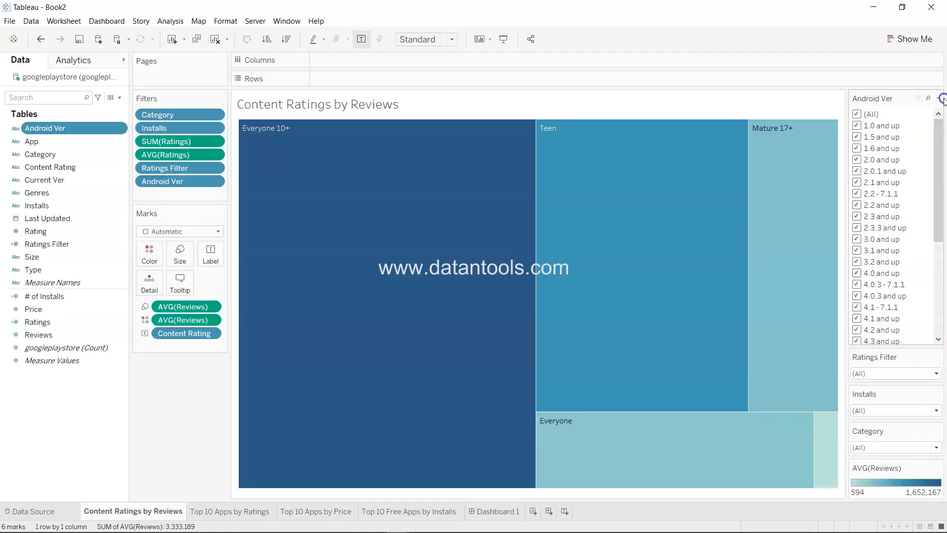
click(938, 99)
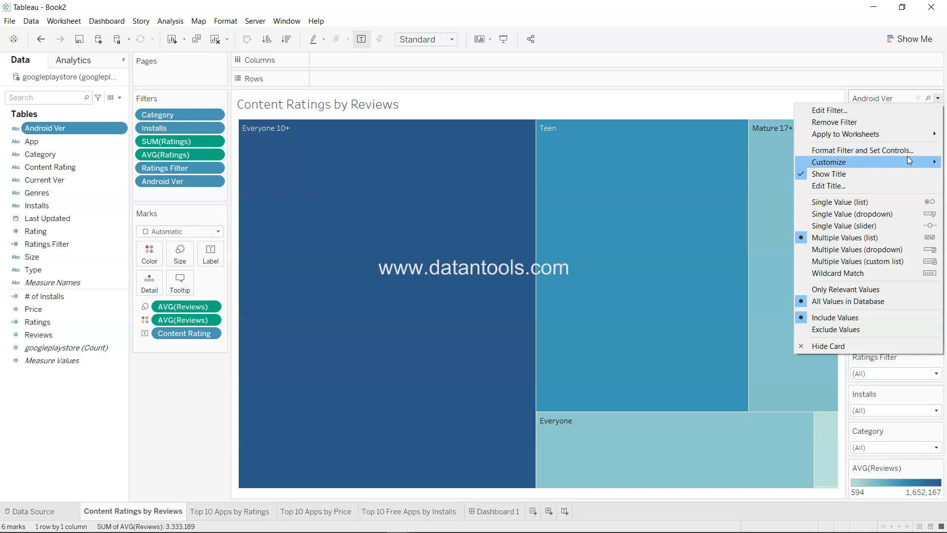
click(887, 250)
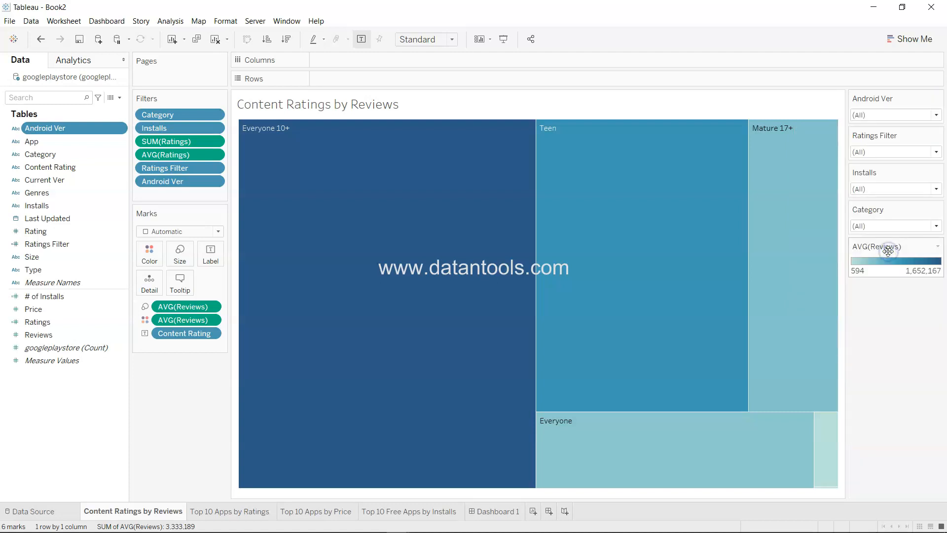
Step: Place the Content Ratings by Reviews sheet on Dashboard 1 directly below the title
click(499, 513)
mouse_move(71, 200)
drag(70, 186, 304, 148)
drag(318, 199, 318, 199)
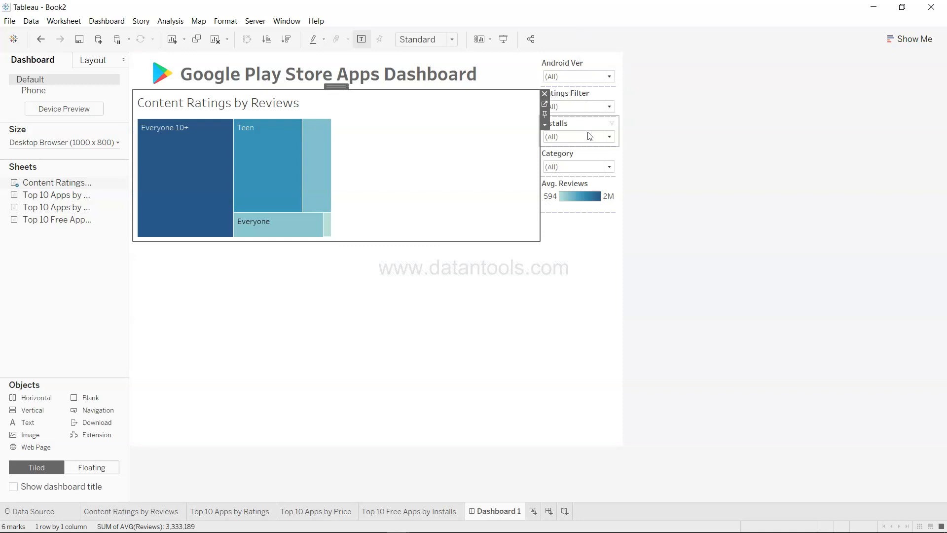
Step: Try moving the whole container of filters and the color legend between the dashboard title and the treemap
click(592, 66)
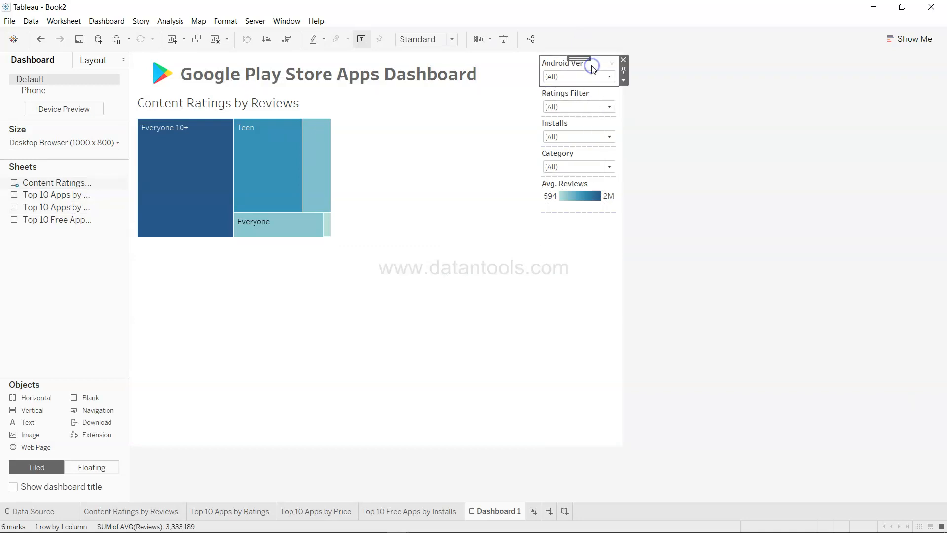
click(591, 266)
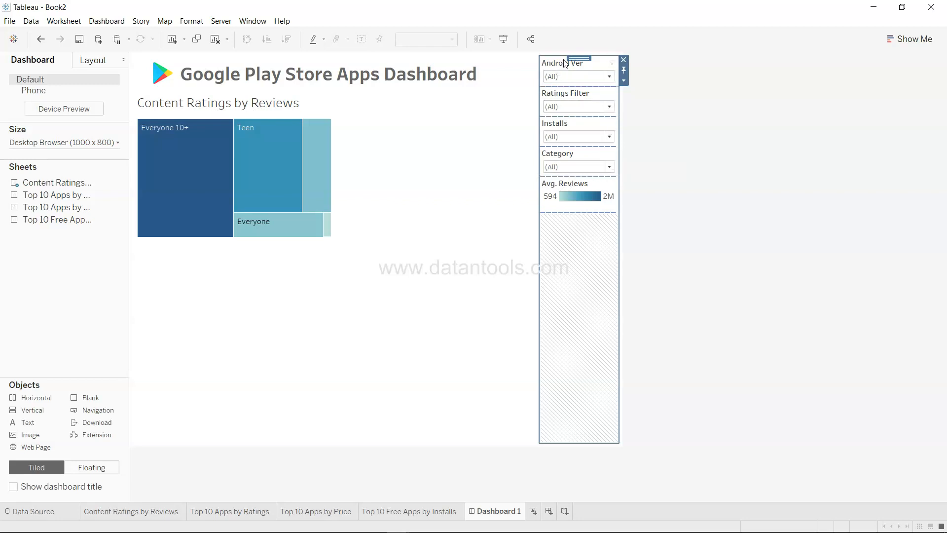
drag(577, 58, 402, 90)
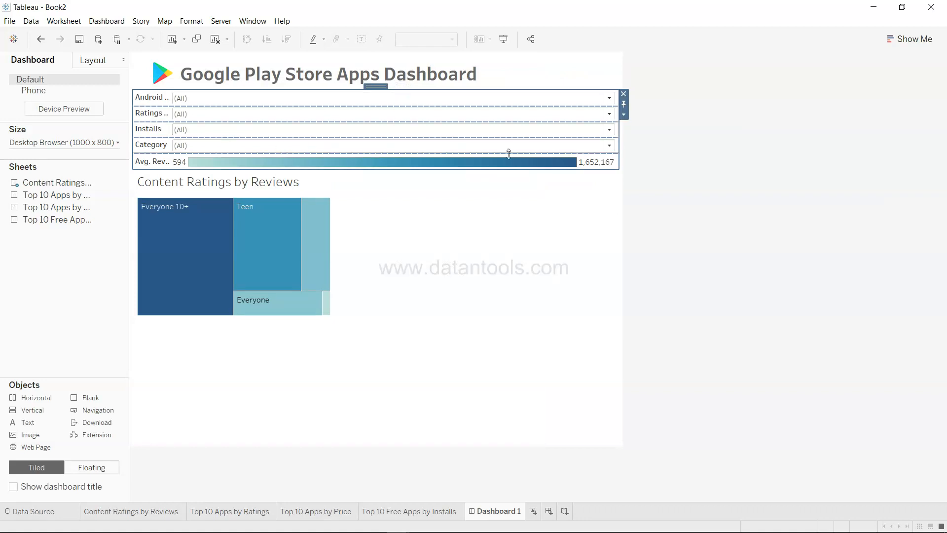
Step: Undo the filter container move and the placement of the Content Ratings by Reviews sheet on the dashboard
click(159, 113)
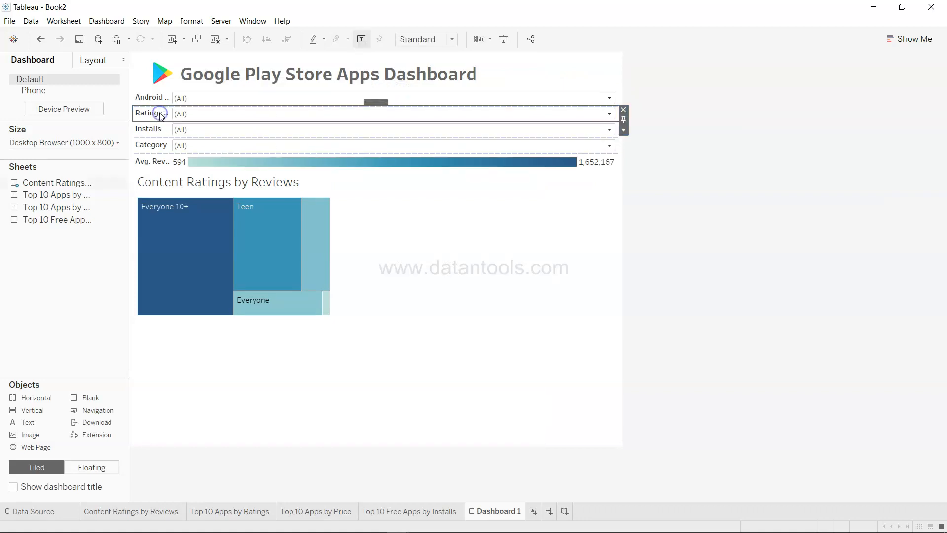
drag(371, 102, 386, 116)
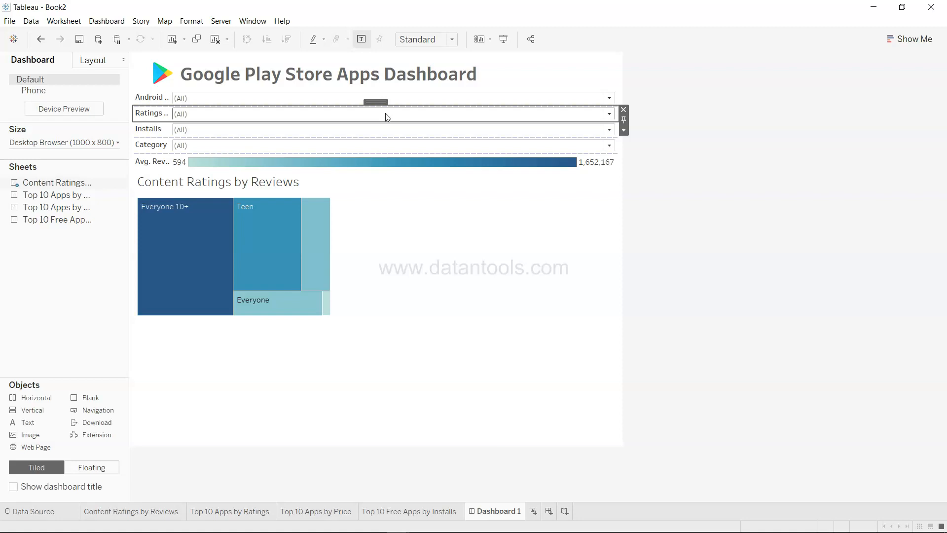
key(ctrl+z)
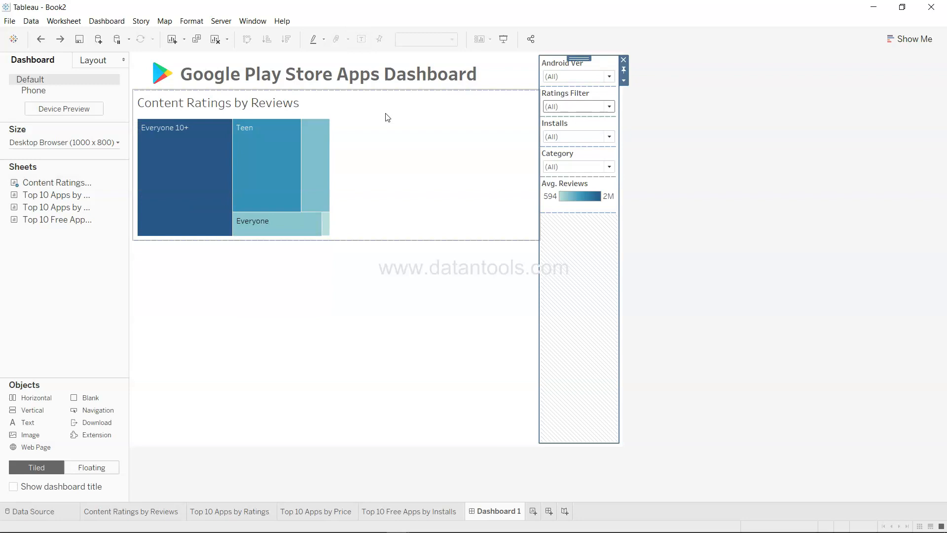
key(ctrl+z)
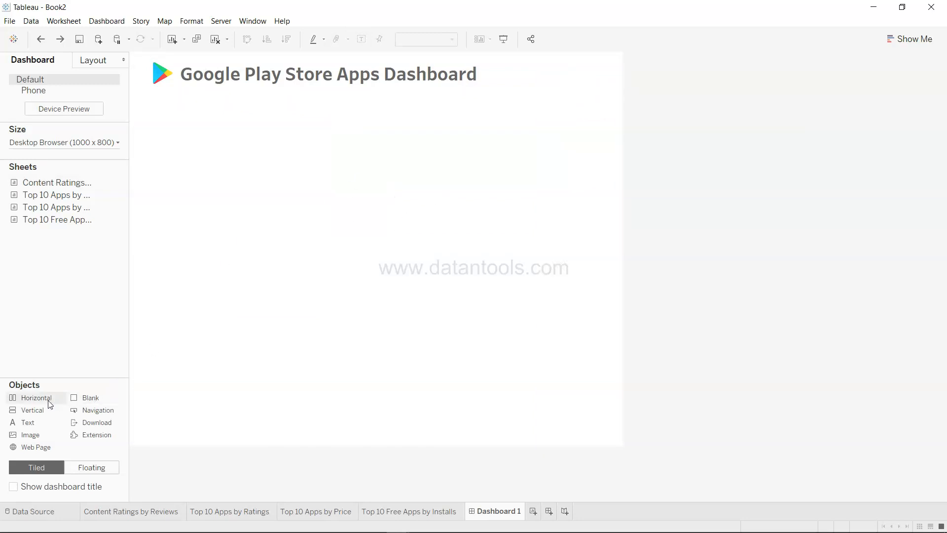
Step: Add a horizontal container below the dashboard title and place the Content Ratings by Reviews sheet in that area
drag(49, 404, 153, 321)
drag(298, 246, 298, 245)
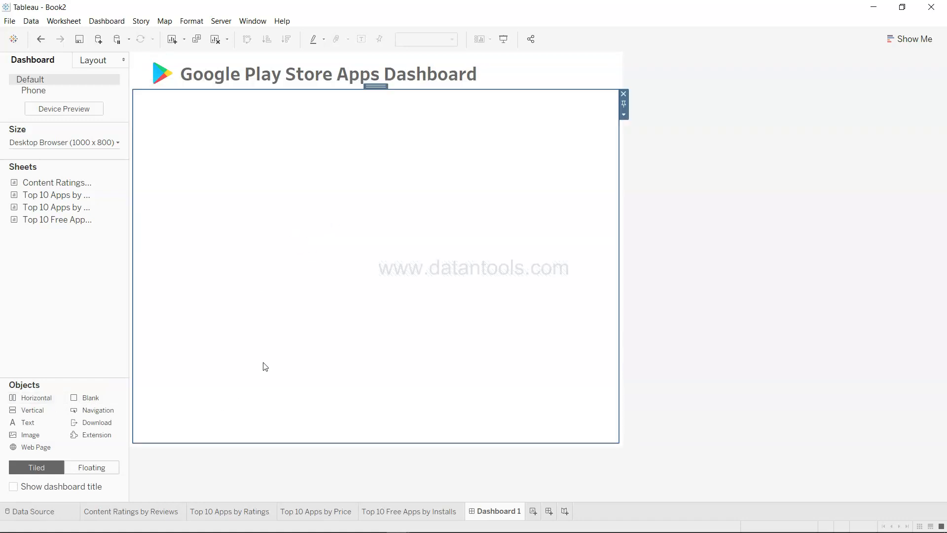
drag(78, 182, 345, 230)
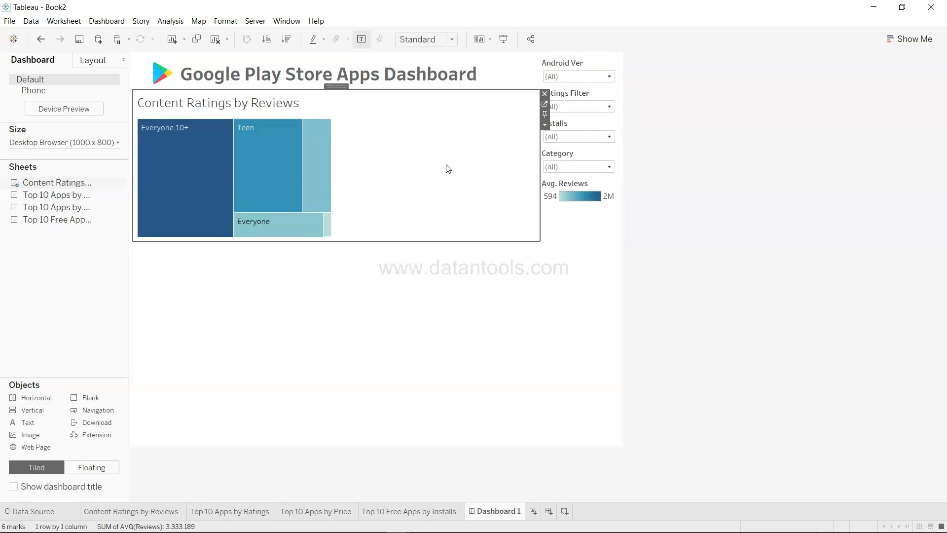
Step: Move the Android Ver filter above the Content Ratings by Reviews chart and make its area taller
click(576, 69)
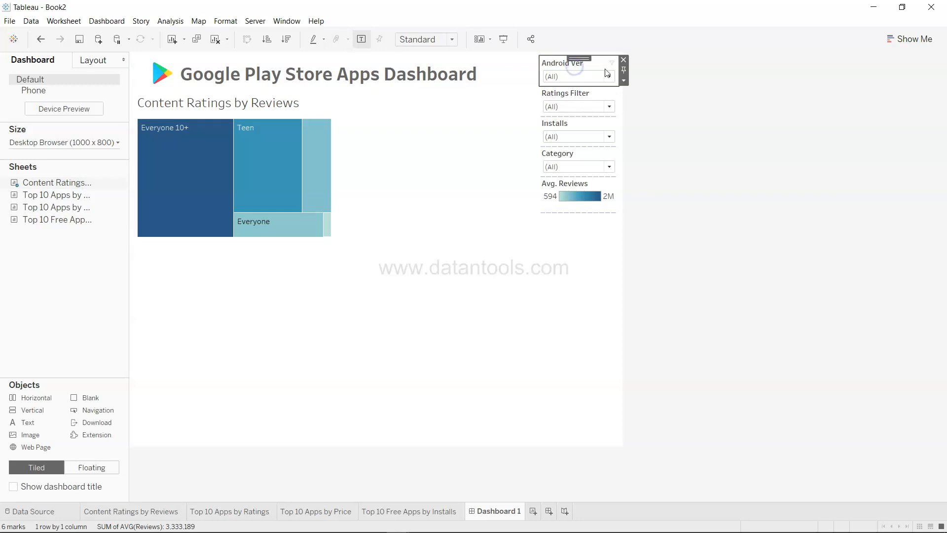
drag(577, 58, 412, 105)
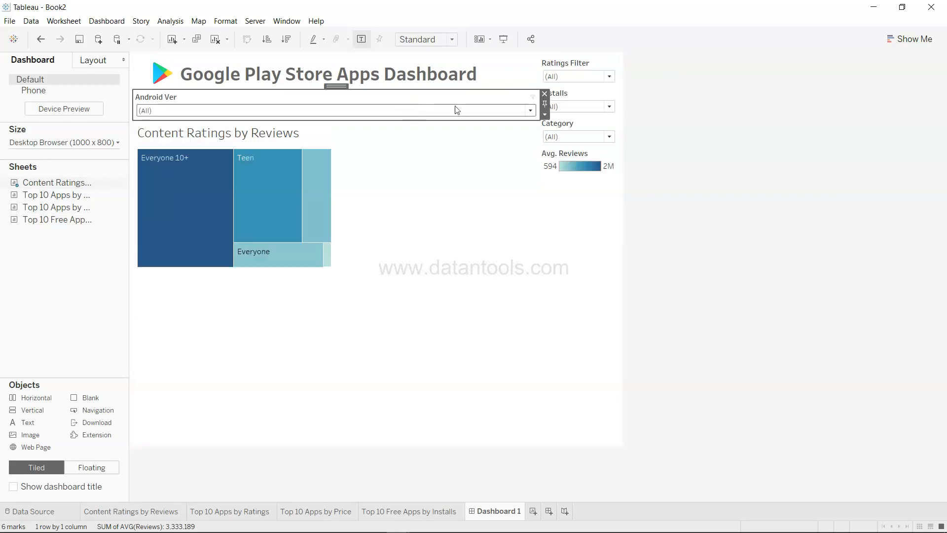
drag(520, 119, 509, 182)
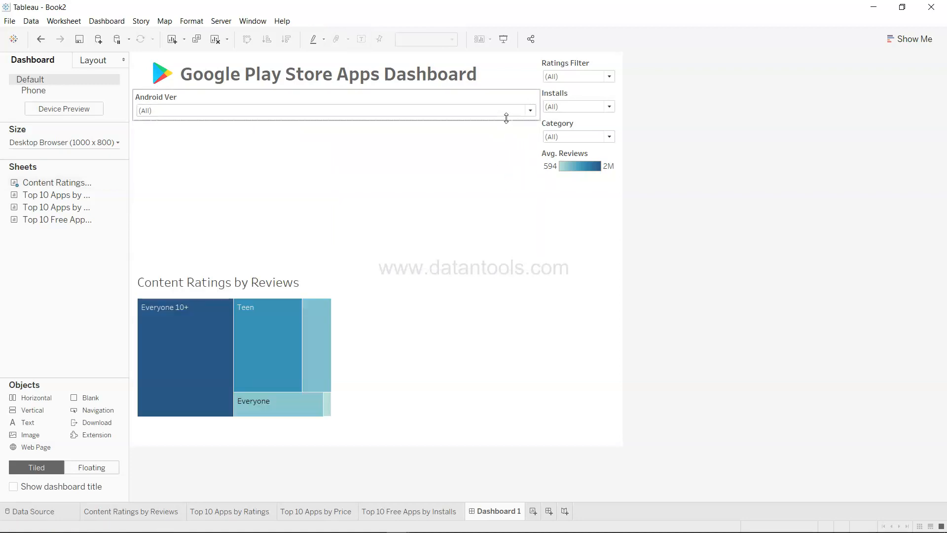
Step: Move the Ratings Filter card into the area above the chart, beside the Android Ver filter
click(578, 61)
mouse_move(578, 57)
mouse_down()
mouse_move(363, 93)
mouse_move(368, 108)
mouse_up()
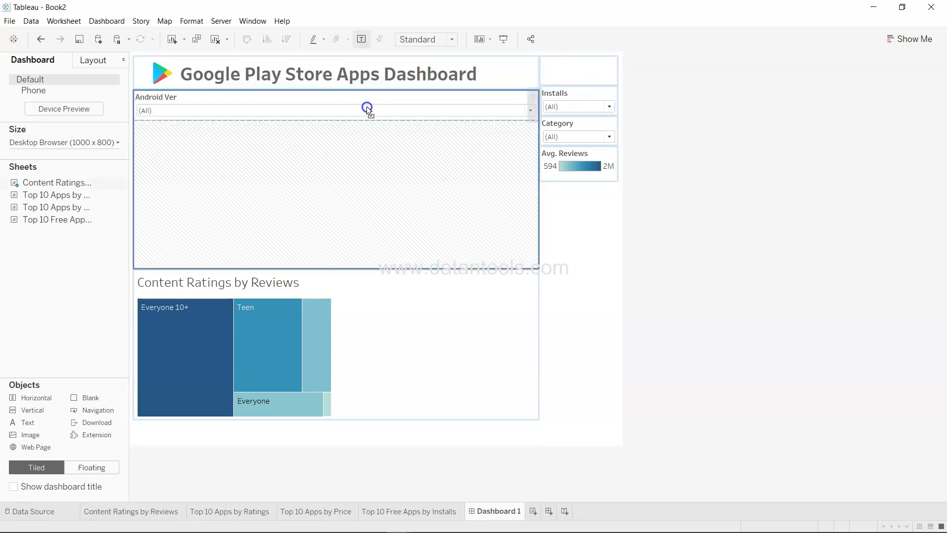
drag(508, 108, 508, 108)
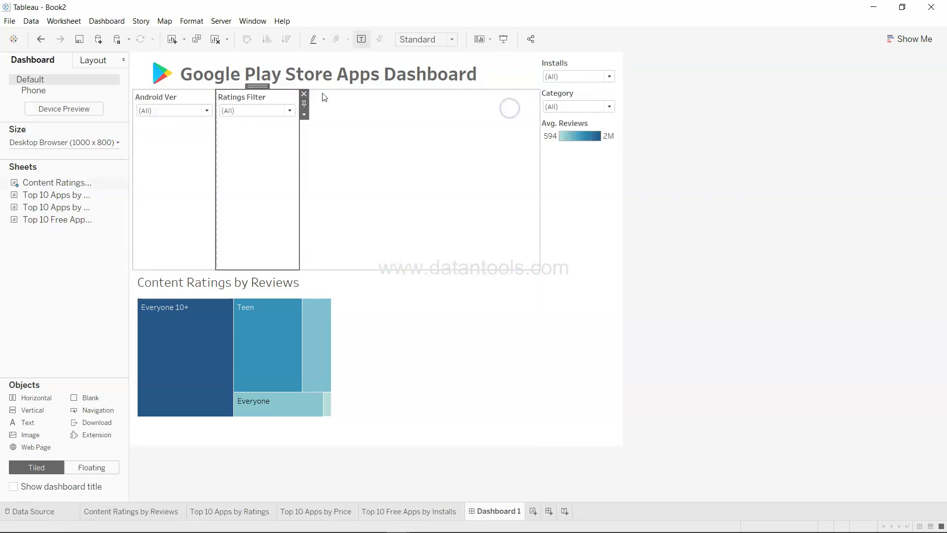
Step: Move the Installs and Category filters into the same row, following the Ratings Filter card
click(585, 66)
drag(585, 58, 499, 117)
click(572, 66)
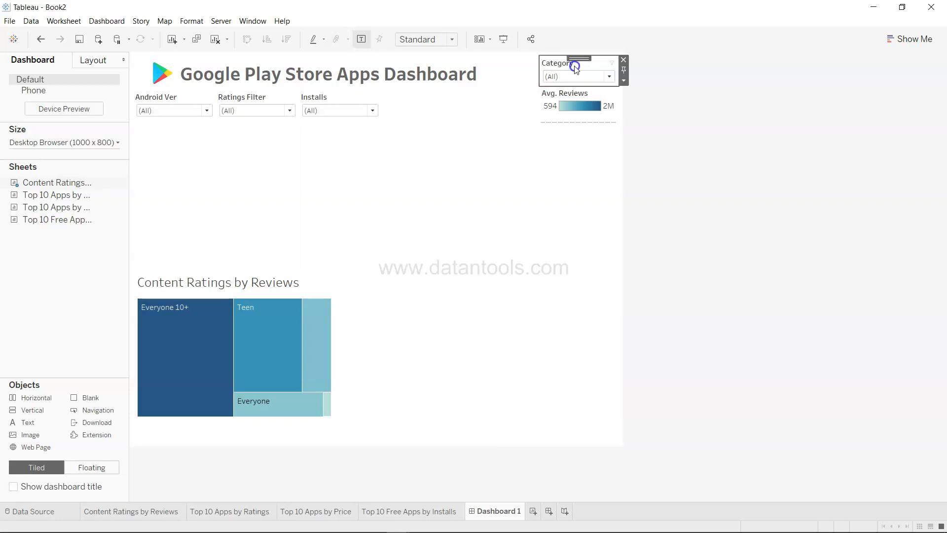
drag(578, 56, 469, 111)
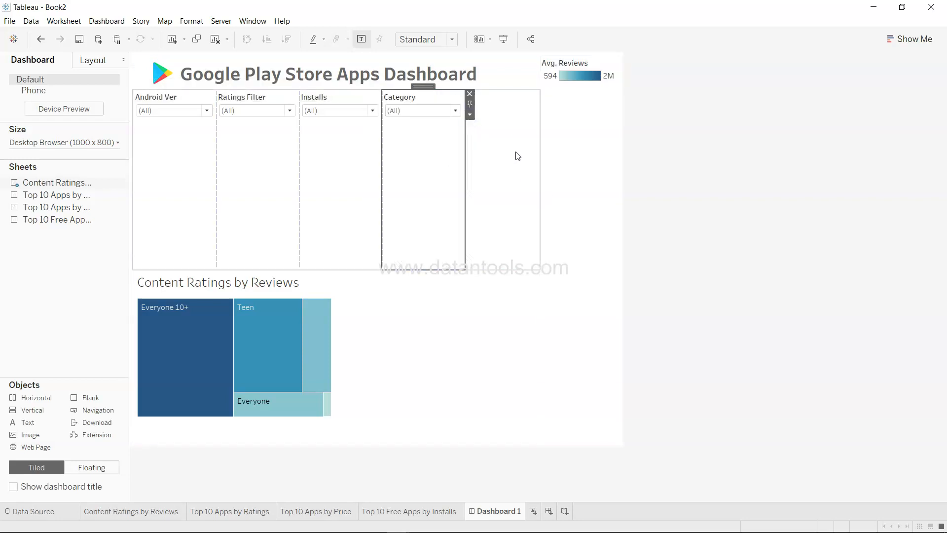
click(518, 131)
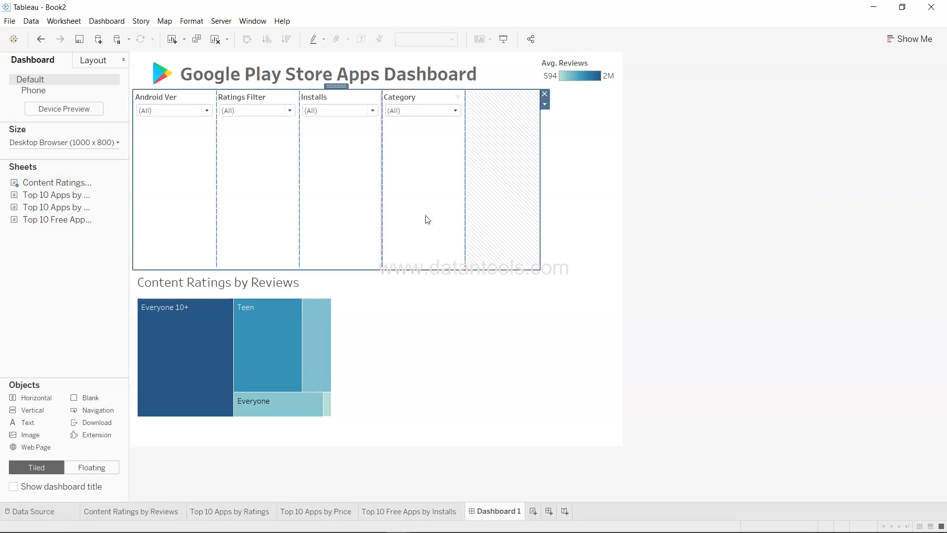
Step: Show a Size filter on the Content Ratings by Reviews worksheet and set it to Multiple Values (dropdown)
click(137, 511)
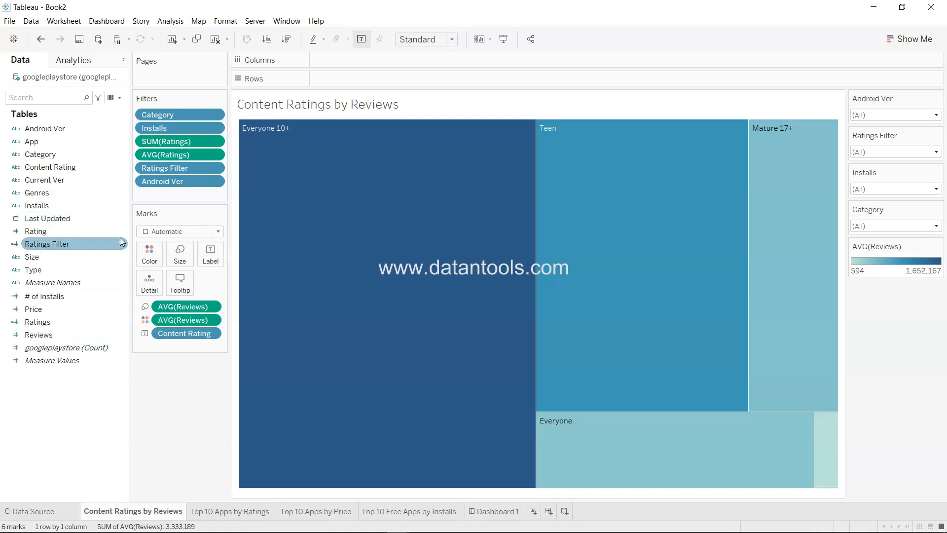
click(122, 258)
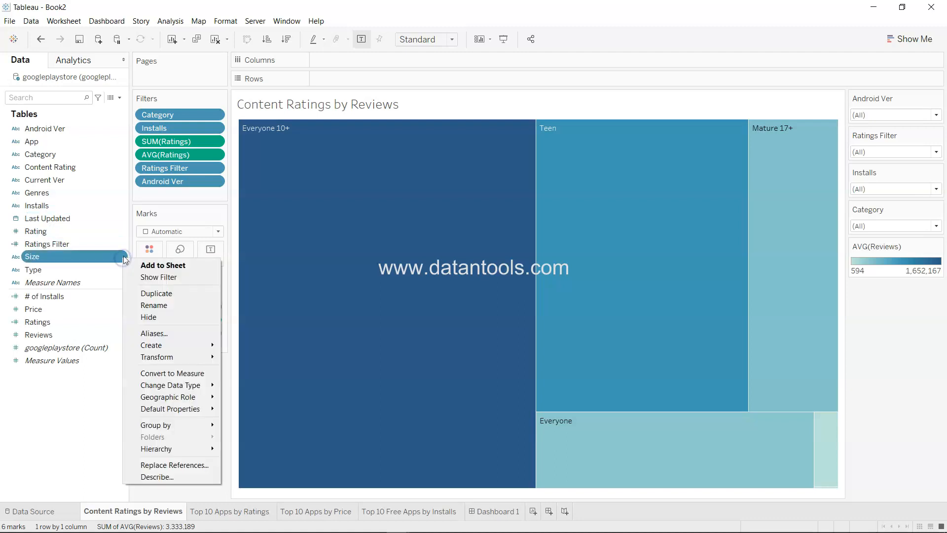
click(180, 275)
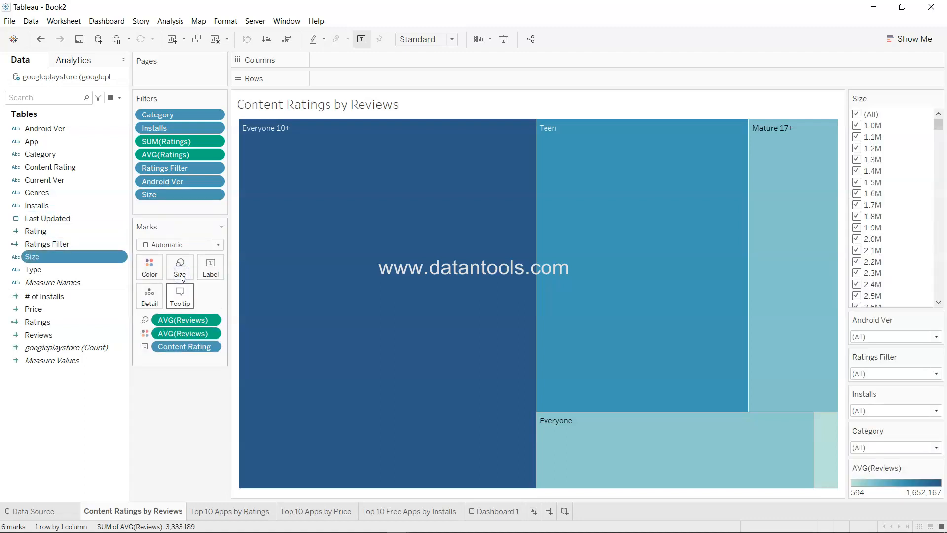
click(938, 99)
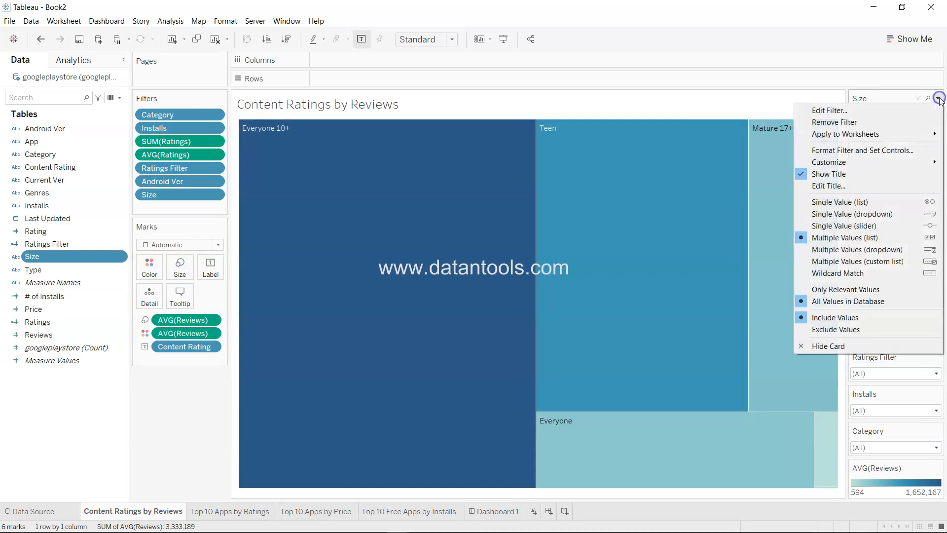
click(869, 250)
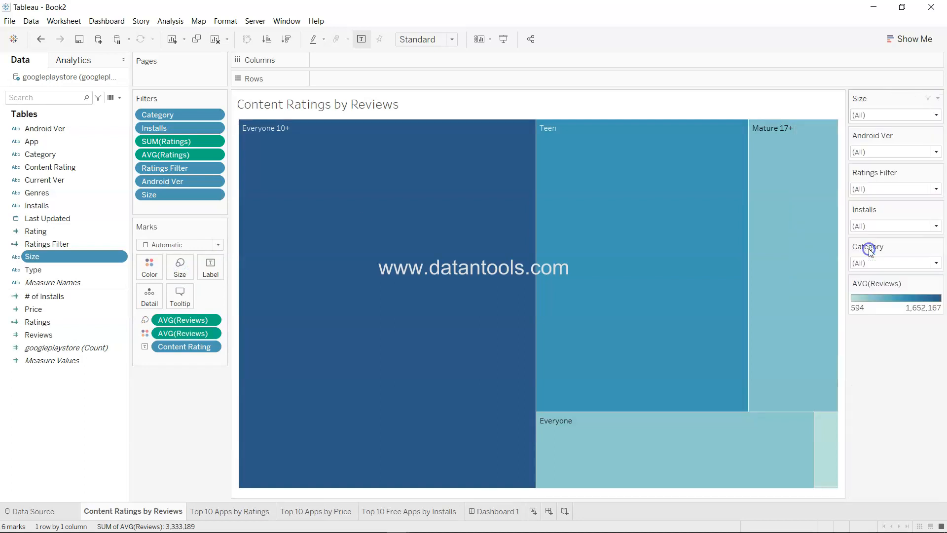
Step: Show the Content Ratings by Reviews sheet's Size filter on Dashboard 1, at the end of the filter row
click(498, 511)
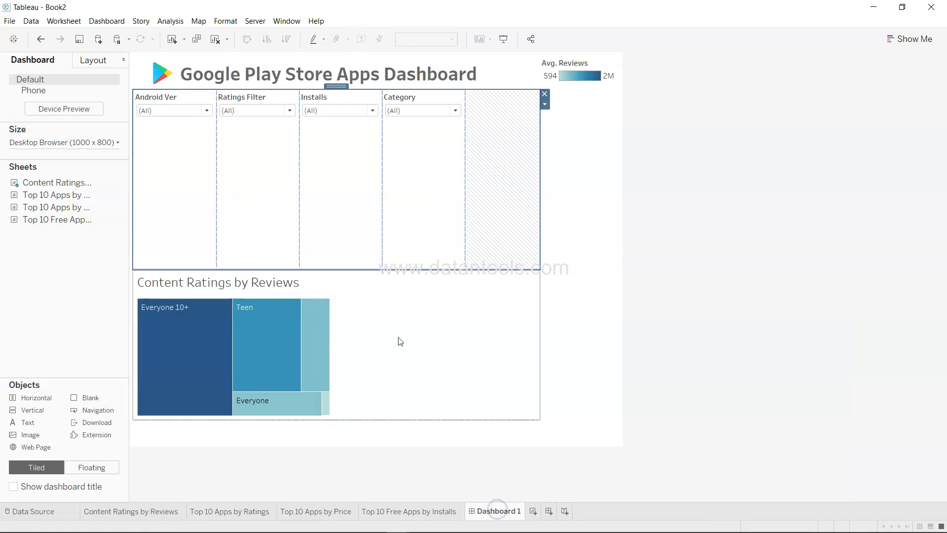
click(462, 315)
click(546, 305)
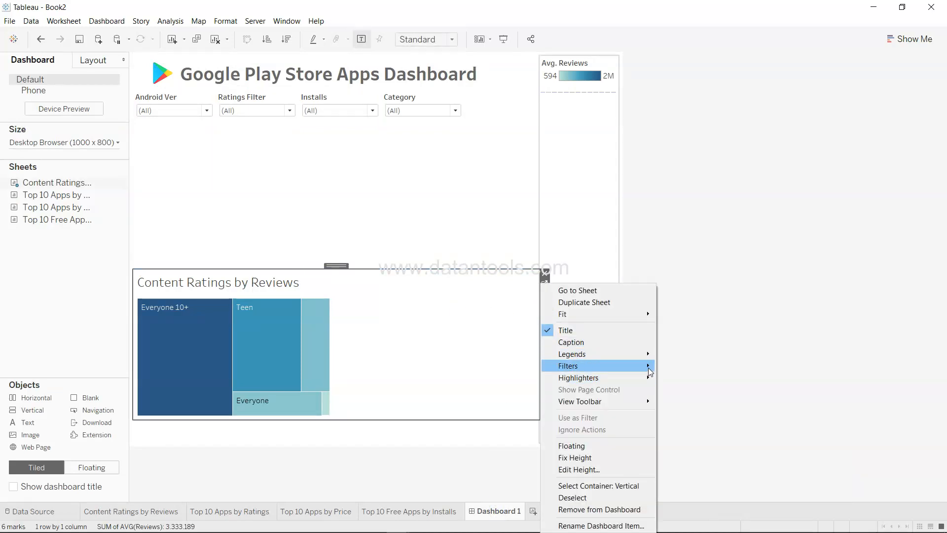
mouse_move(647, 366)
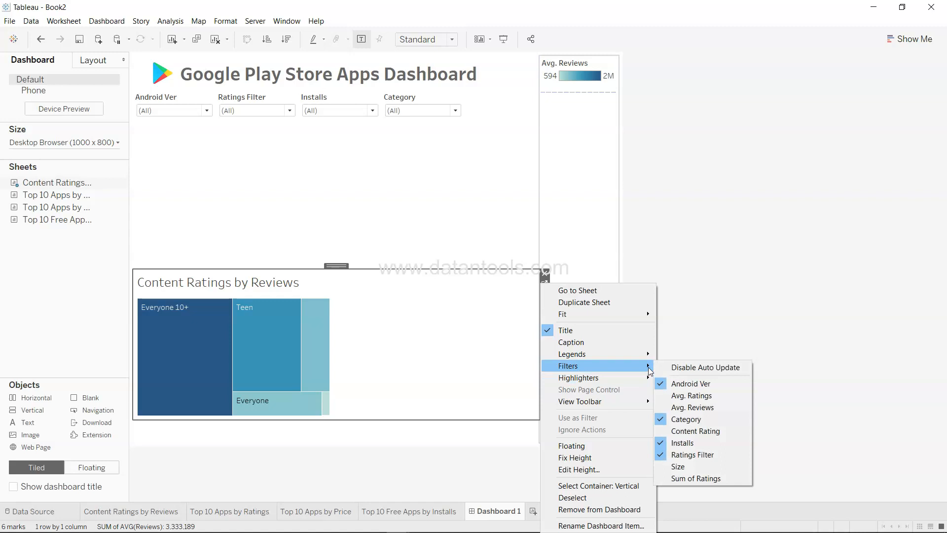
click(697, 466)
click(513, 104)
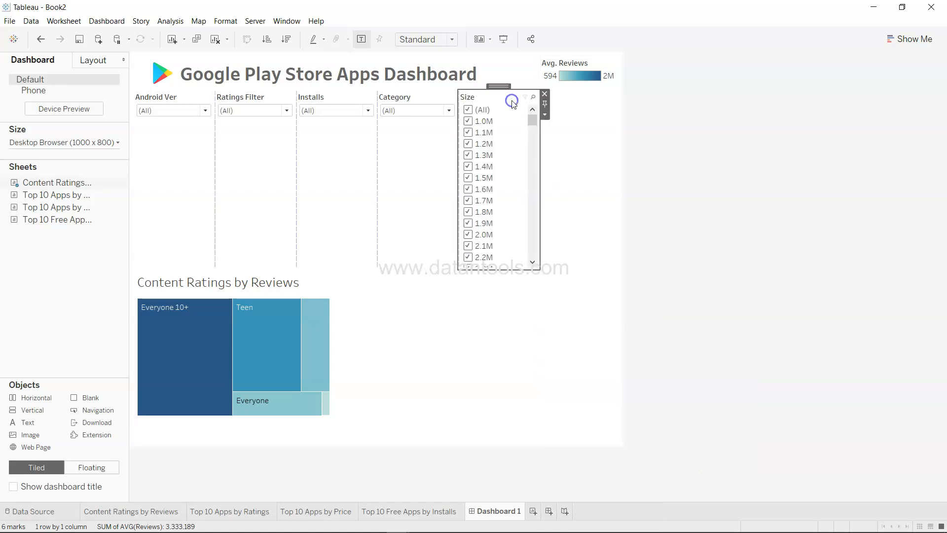
Step: Set the dashboard's Size filter to Multiple Values (dropdown) and shrink the filter row to just fit the dropdowns
click(545, 115)
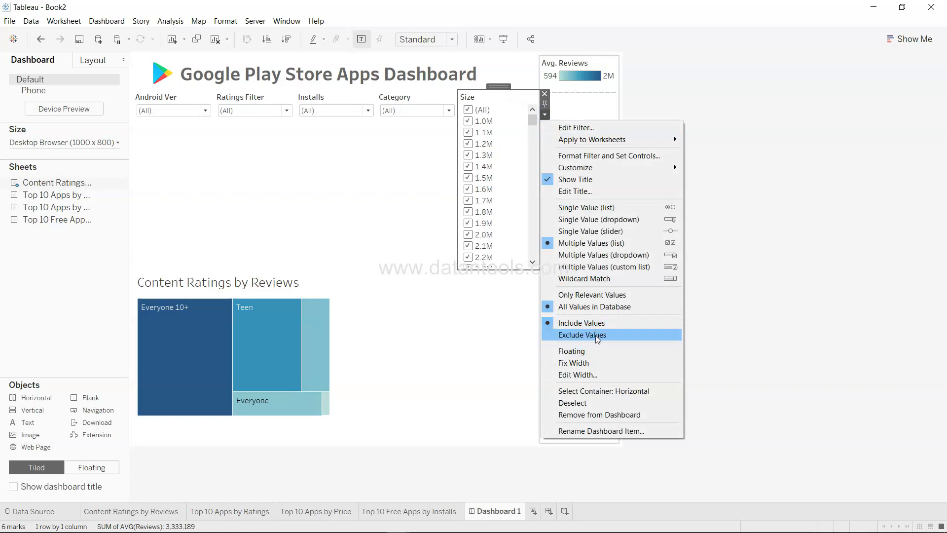
click(589, 256)
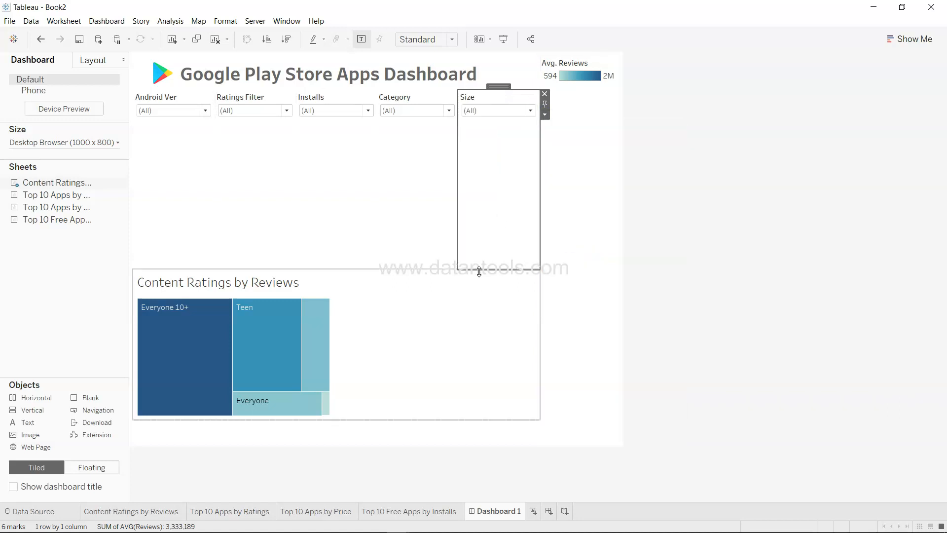
drag(475, 272, 489, 129)
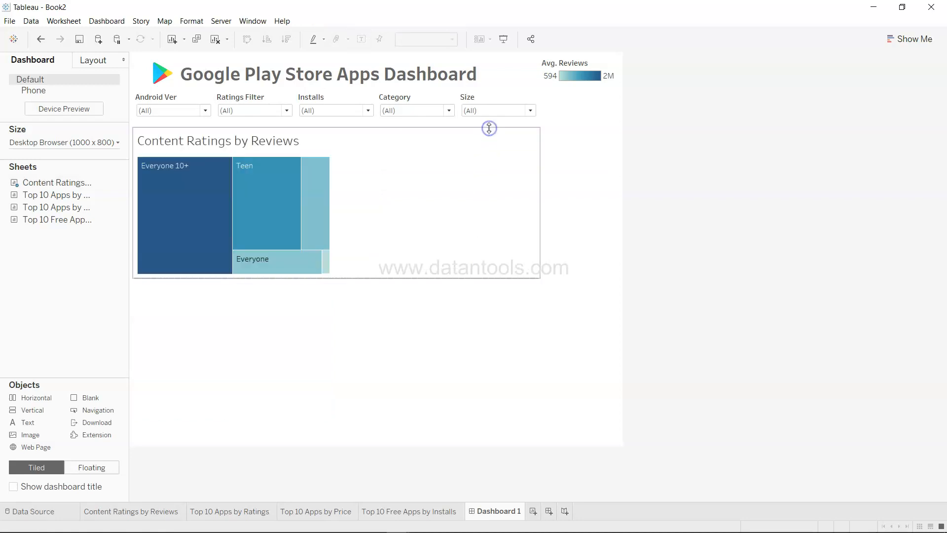
click(339, 207)
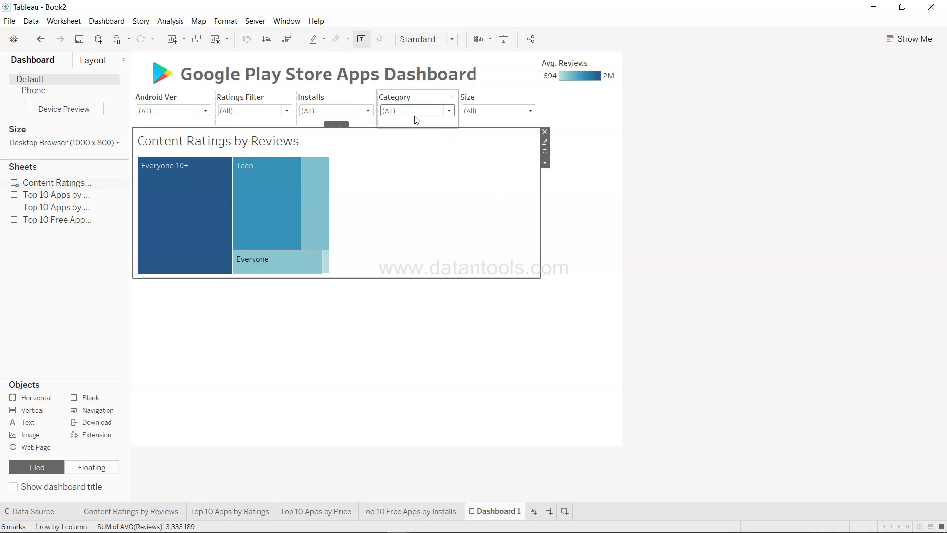
click(676, 176)
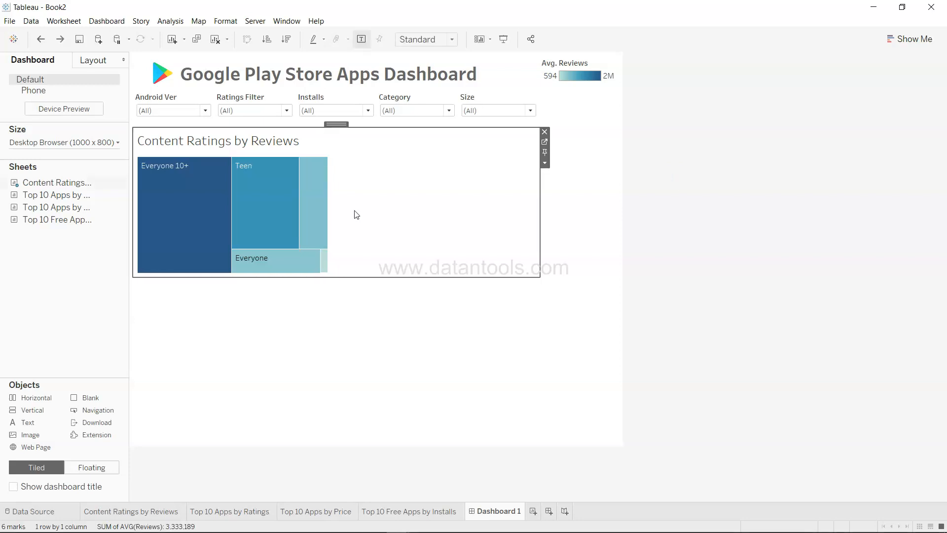
Step: Set the Content Ratings by Reviews worksheet's fit to Entire View
mouse_move(325, 232)
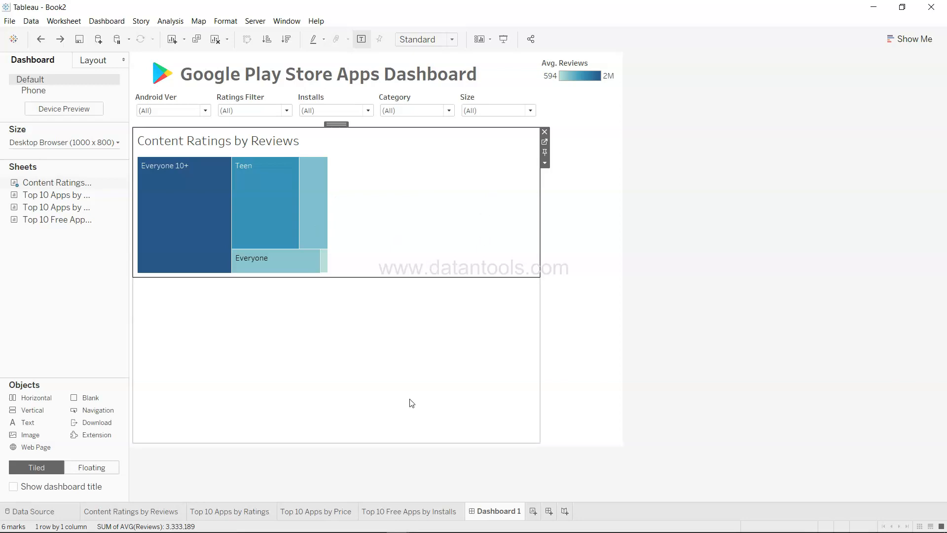
click(148, 511)
click(427, 42)
click(430, 50)
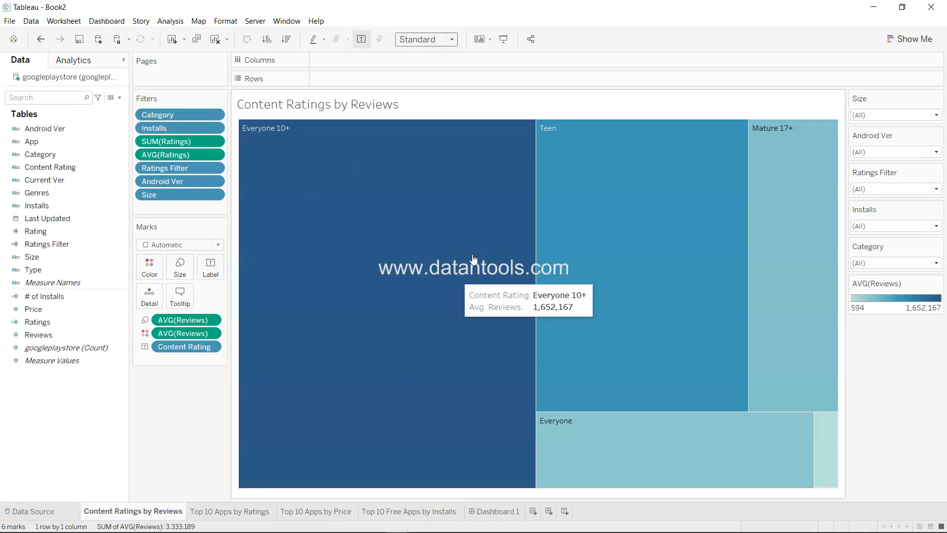
click(457, 42)
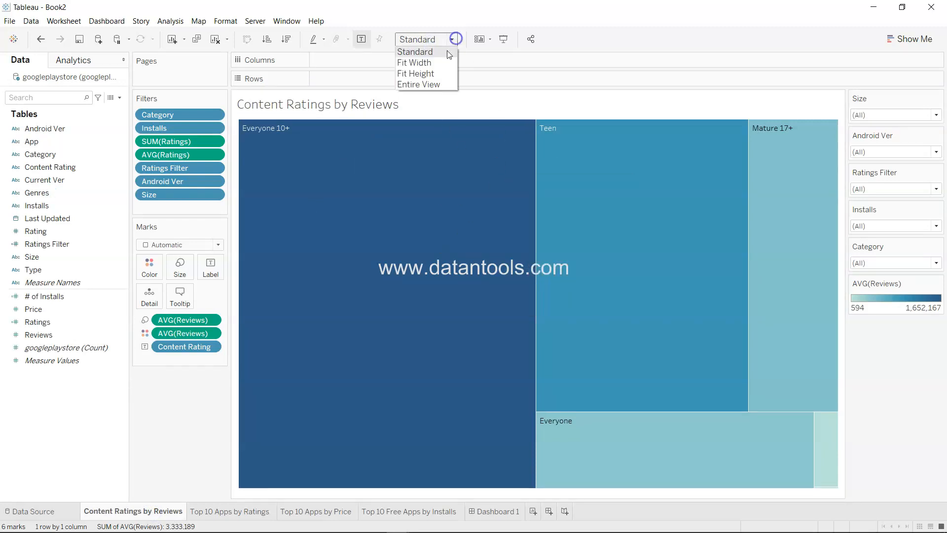
click(434, 84)
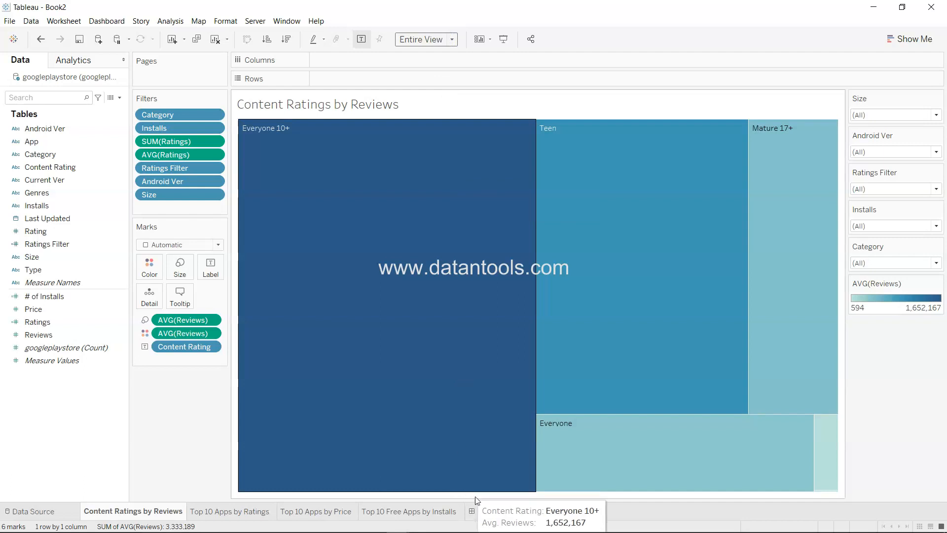
Step: Remove the Content Ratings by Reviews chart from Dashboard 1 and place the sheet again below the title
click(496, 511)
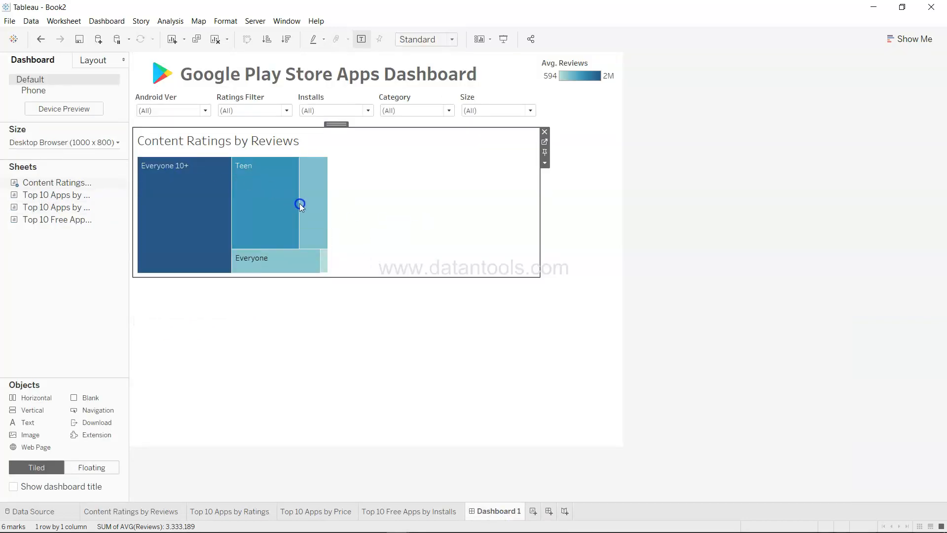
mouse_move(120, 186)
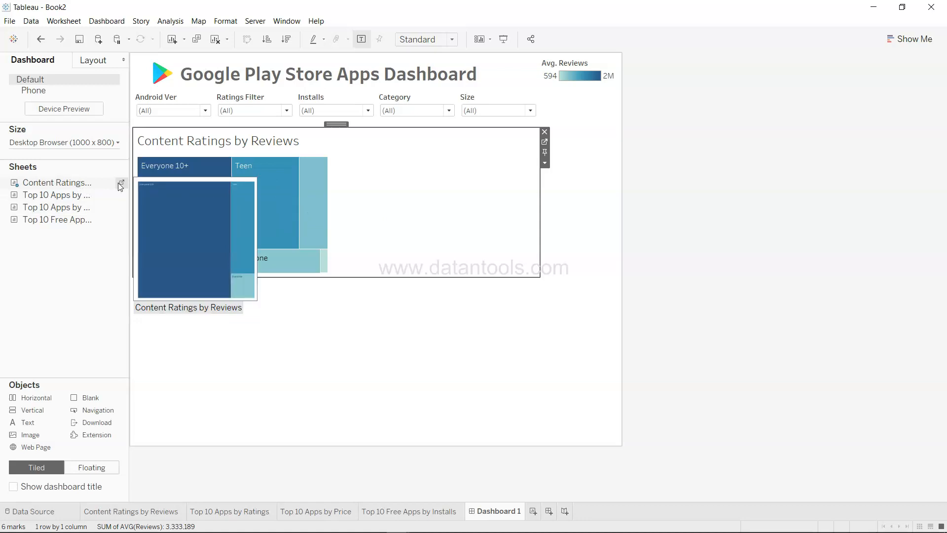
click(121, 184)
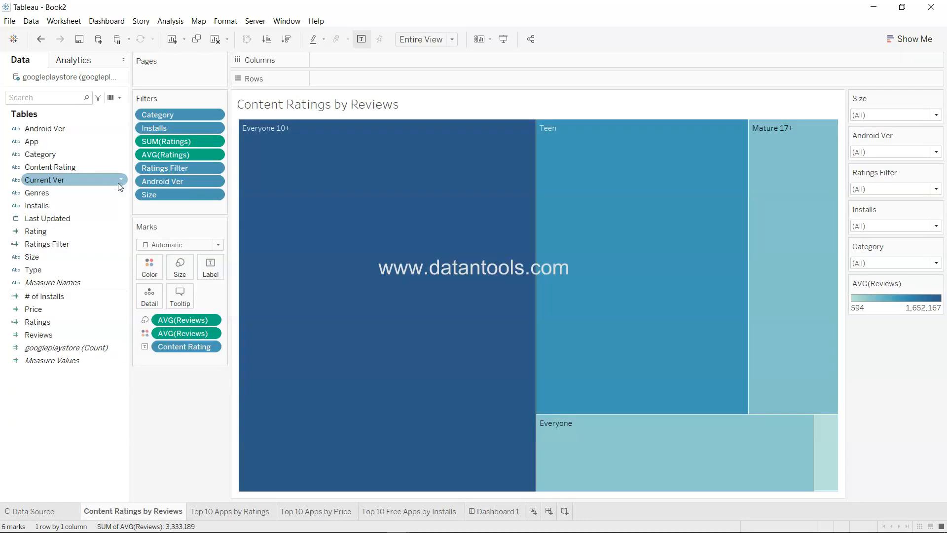
click(503, 513)
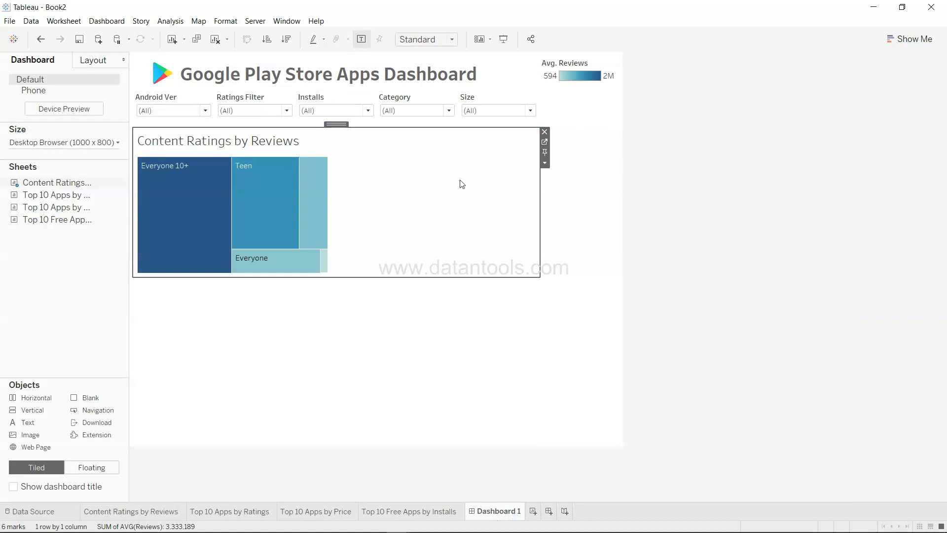
click(545, 132)
click(68, 184)
mouse_move(68, 183)
mouse_down()
mouse_move(301, 242)
mouse_move(307, 266)
mouse_up()
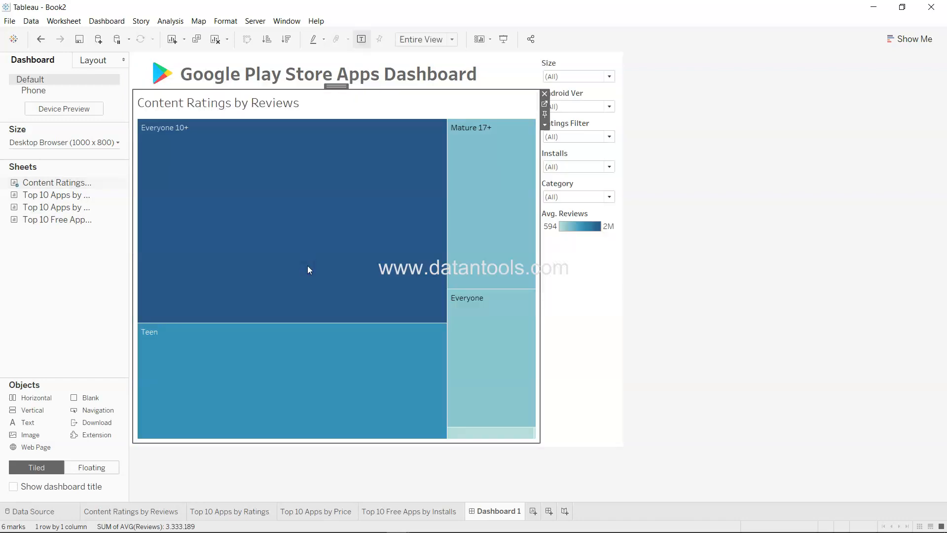
Step: Try to move the Size and Android Ver filters above the chart, and undo back to the dashboard without the sheet
click(570, 64)
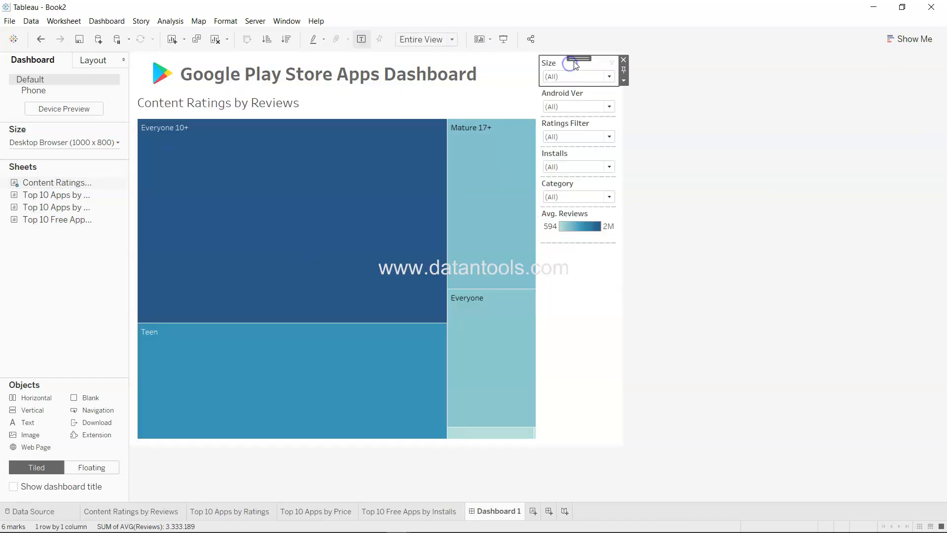
drag(578, 57, 325, 97)
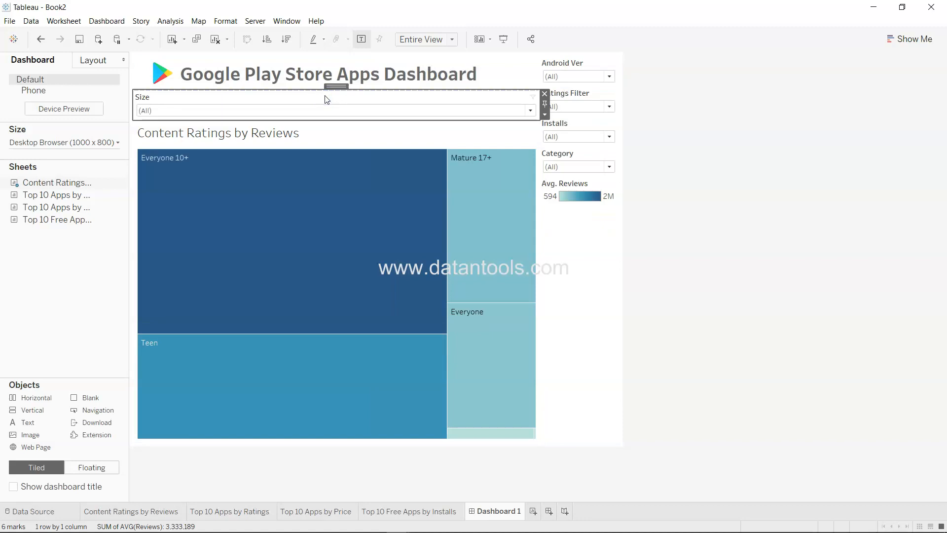
click(583, 67)
drag(579, 57, 485, 114)
key(ctrl+z)
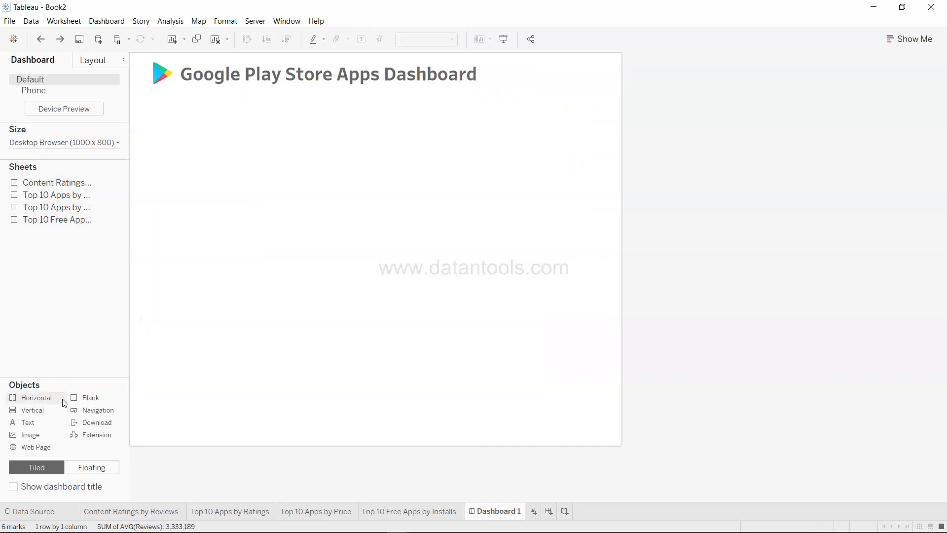
Step: Add a layout container below the dashboard title and place the Content Ratings by Reviews sheet in it
mouse_move(53, 407)
mouse_down()
mouse_move(221, 266)
mouse_move(339, 244)
mouse_up()
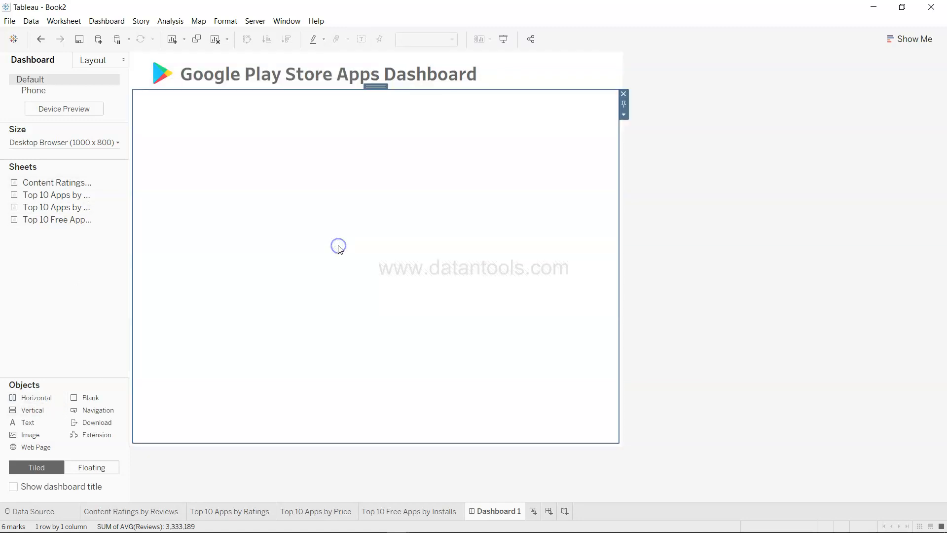
drag(79, 184, 332, 238)
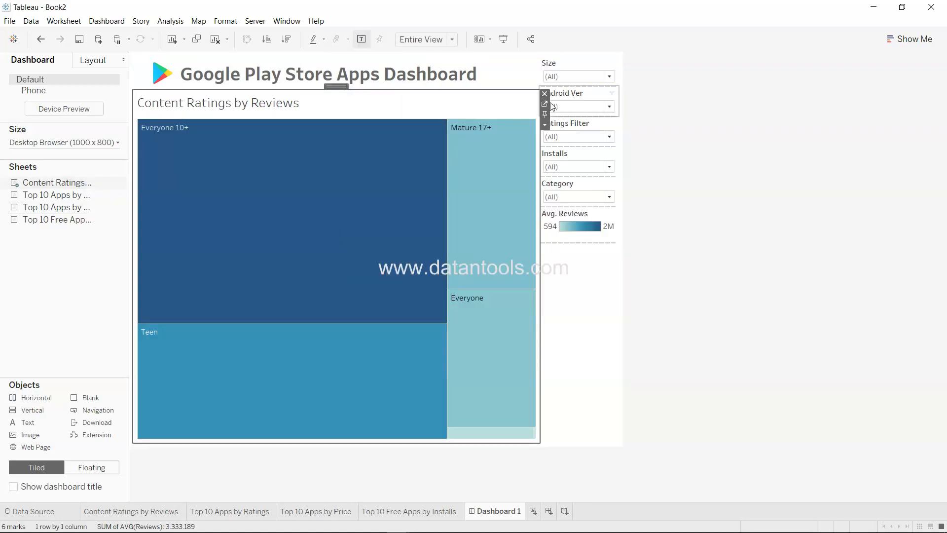
Step: Try to place the Size and Android Ver filters above the chart without a row container, and undo both moves
click(583, 64)
drag(582, 56, 321, 92)
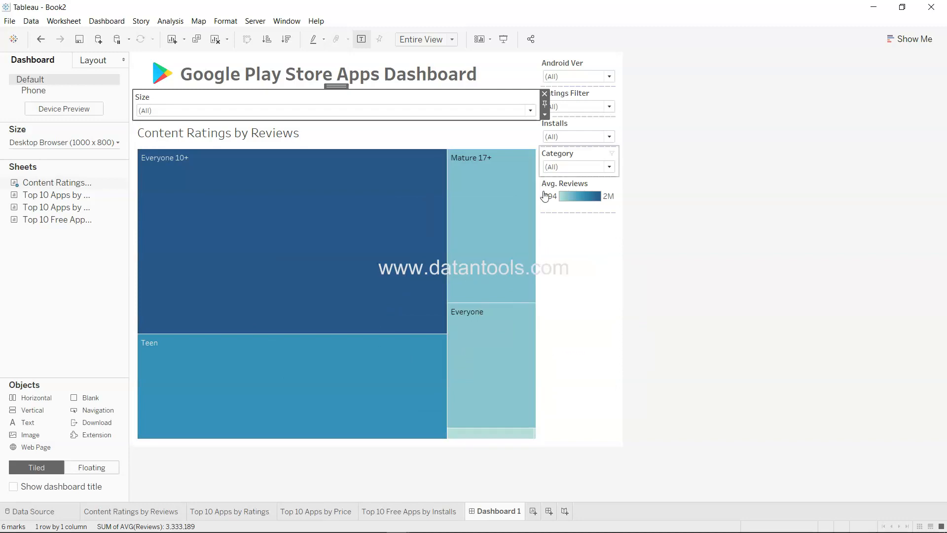
click(583, 59)
drag(582, 59, 502, 109)
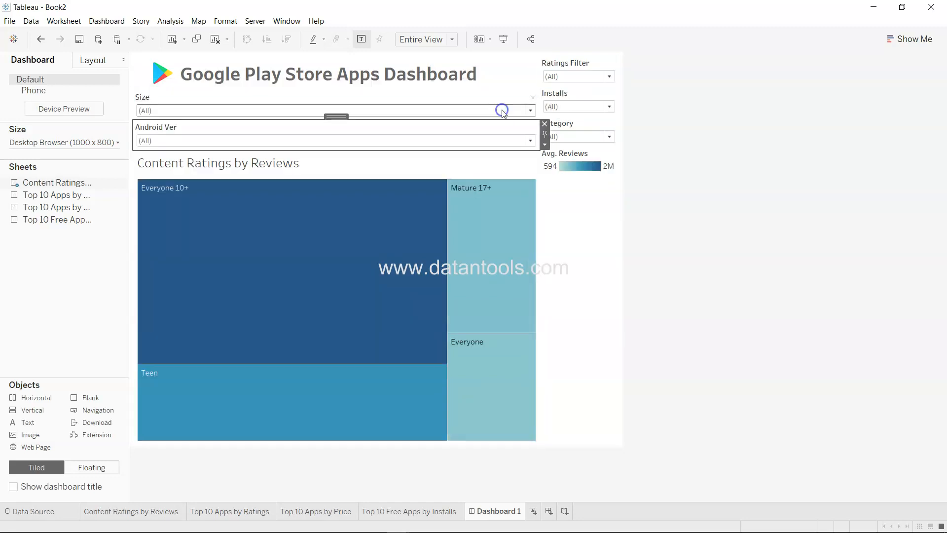
key(ctrl+z)
key(ctrl+z)
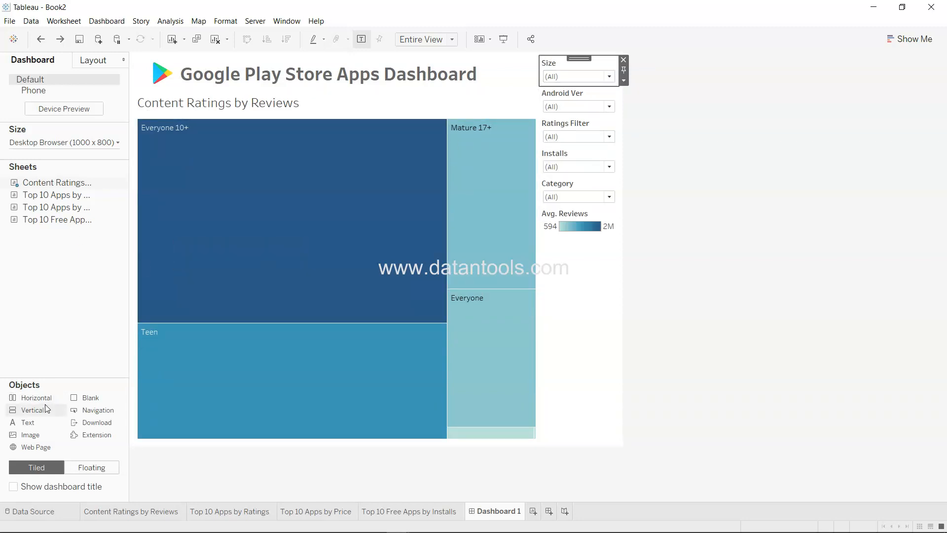
Step: Add a horizontal container between the title and the Content Ratings by Reviews chart, and move the Size filter into it
drag(51, 397, 228, 94)
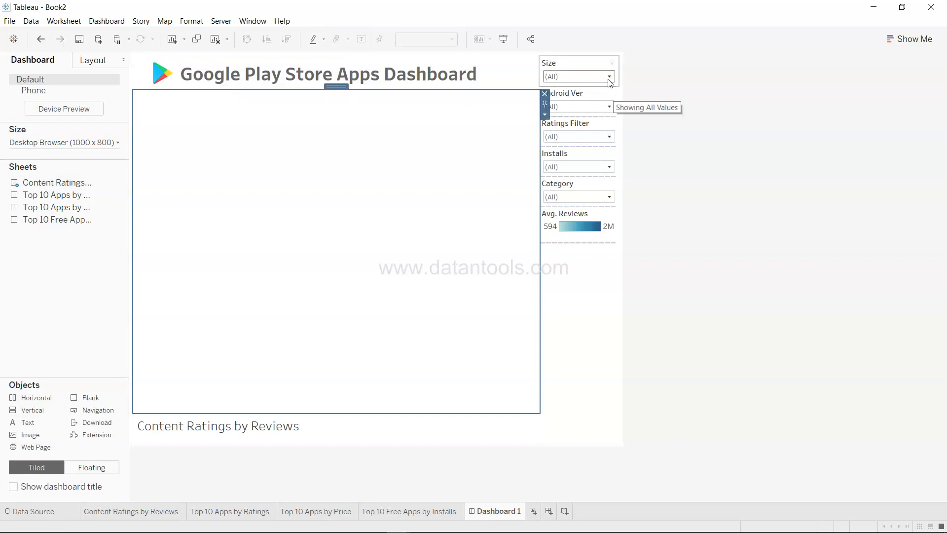
click(590, 77)
click(580, 61)
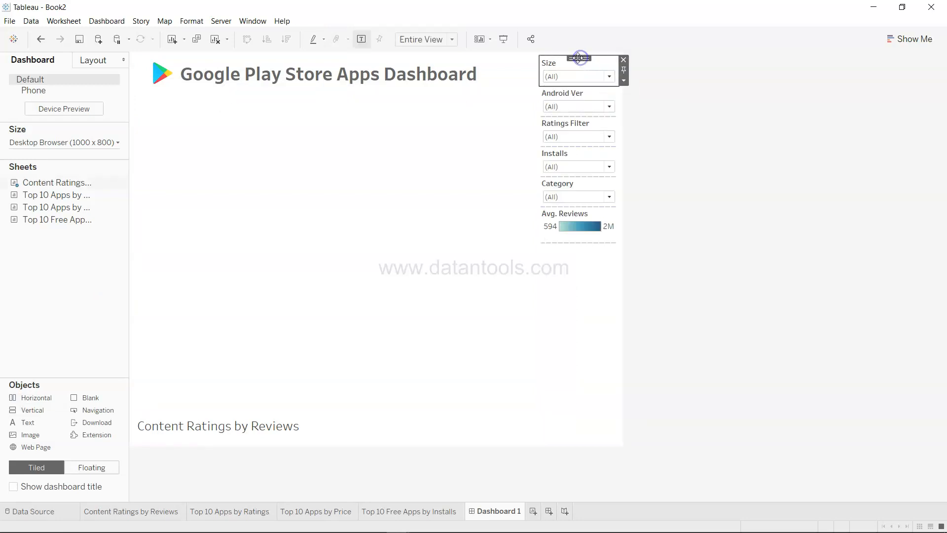
double_click(582, 55)
click(582, 69)
drag(579, 61, 398, 141)
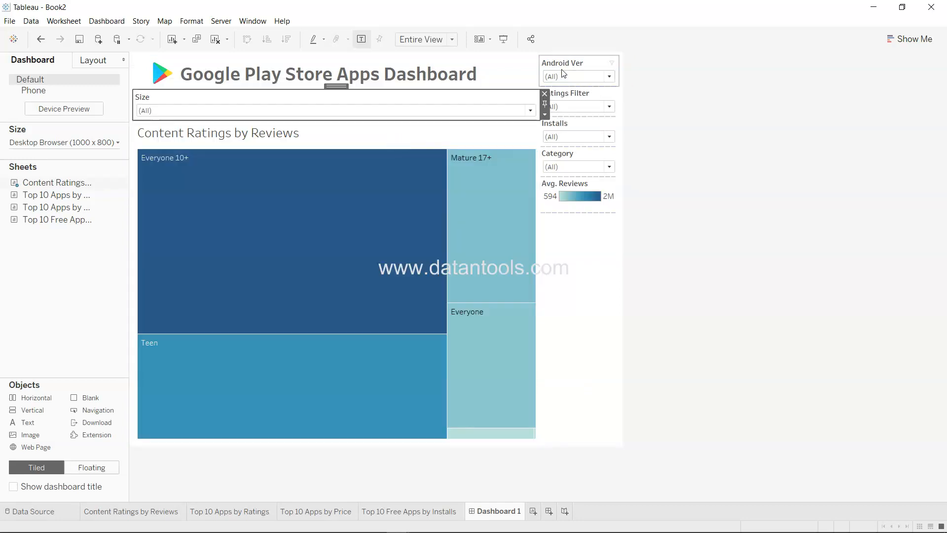
Step: Move the Android Ver, Ratings Filter, Installs and Category filters into the horizontal row beside the Size filter
click(577, 60)
drag(578, 58, 520, 106)
click(582, 68)
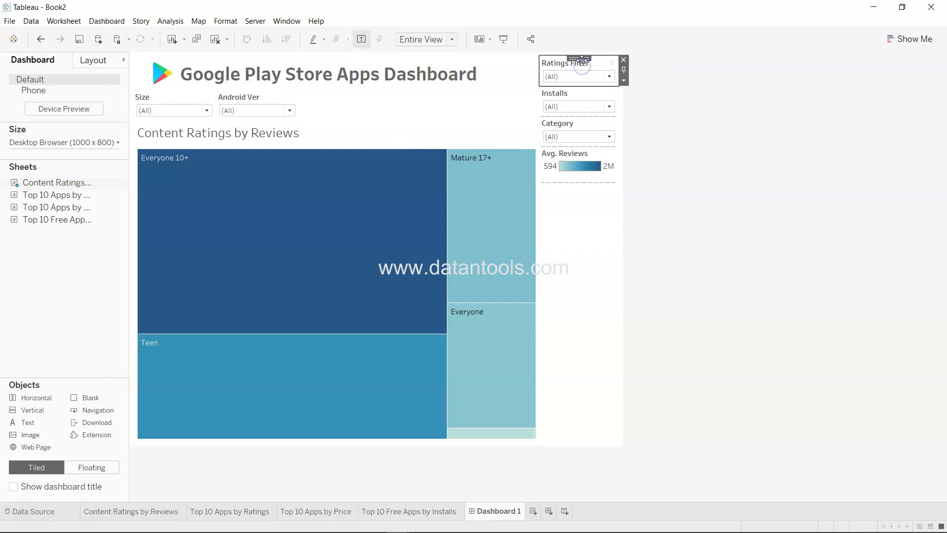
drag(581, 60, 524, 104)
click(577, 61)
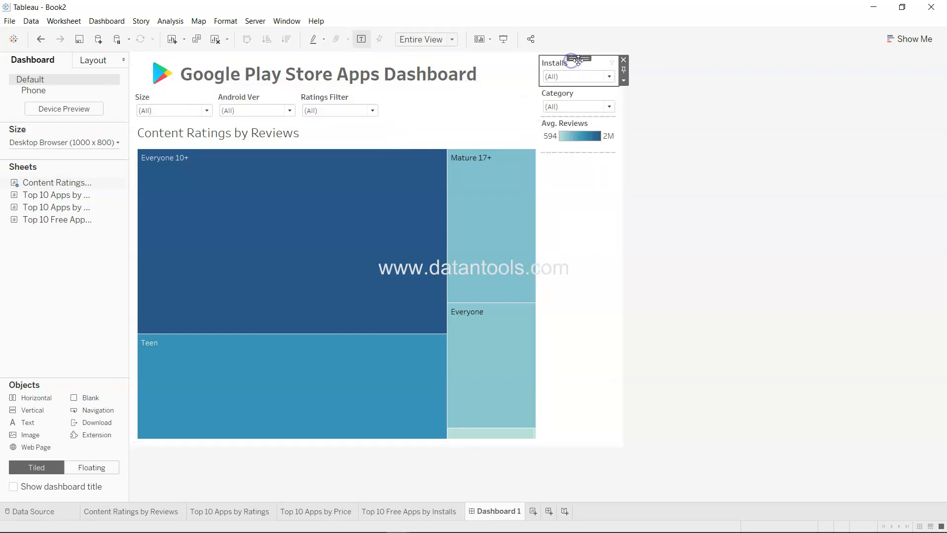
drag(580, 61, 518, 102)
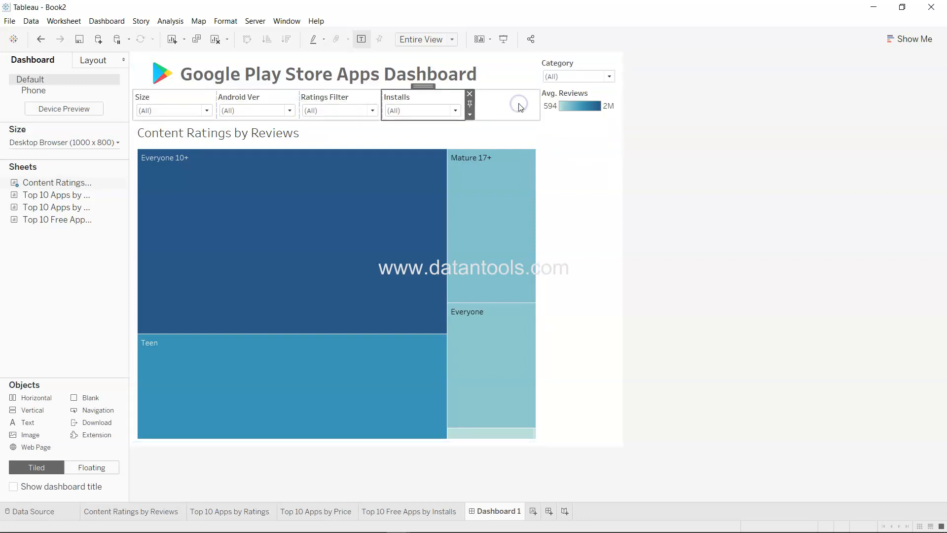
click(582, 64)
drag(577, 59, 516, 99)
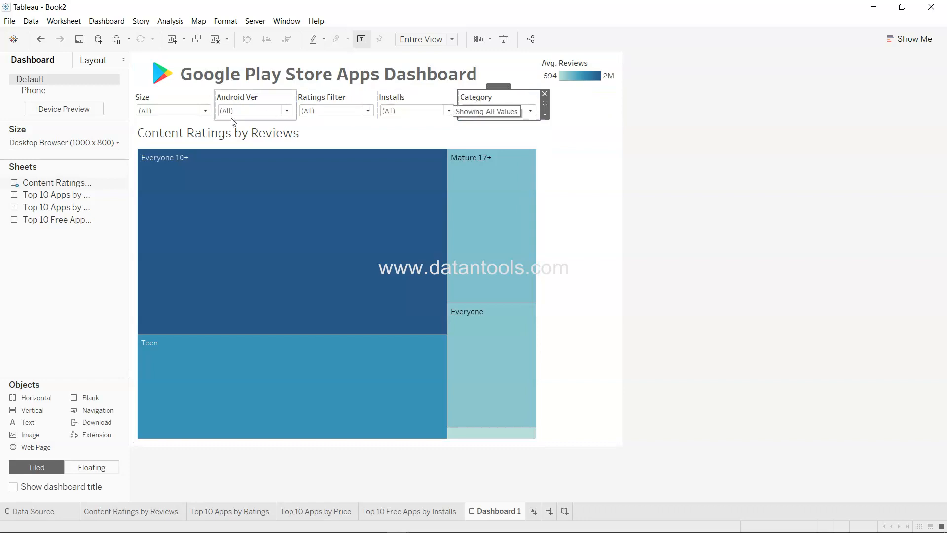
Step: Make the Avg. Reviews legend container floating, place it beside the Content Ratings by Reviews title and resize it to a wide, shallow strip
click(596, 140)
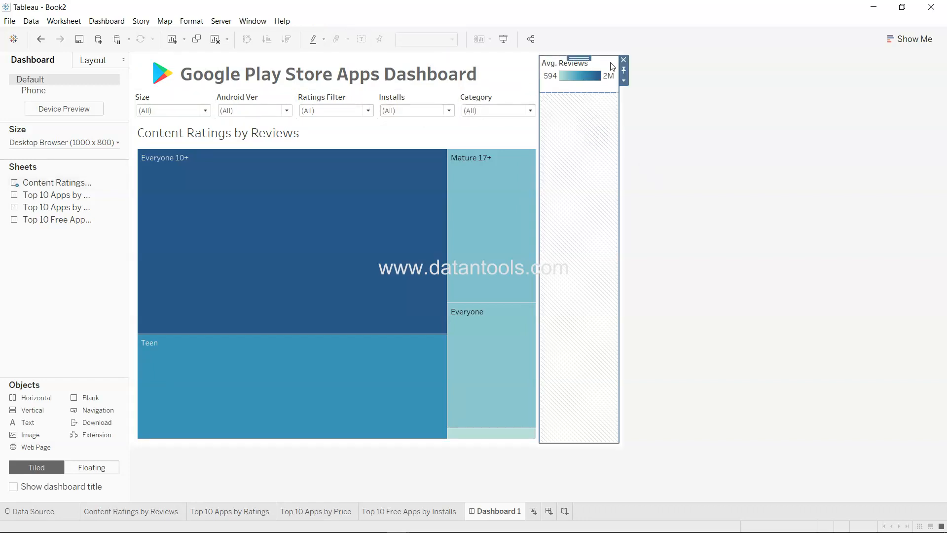
click(625, 82)
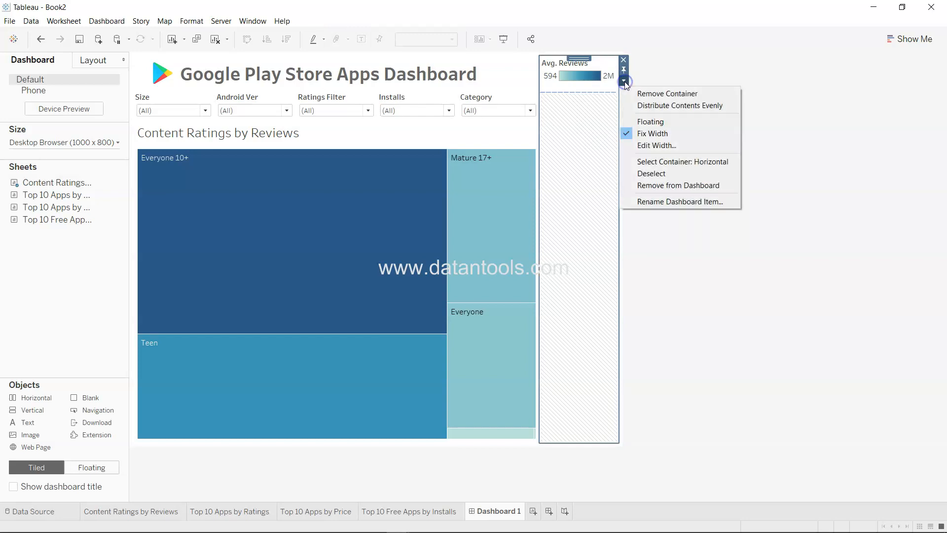
click(645, 120)
drag(553, 78, 493, 136)
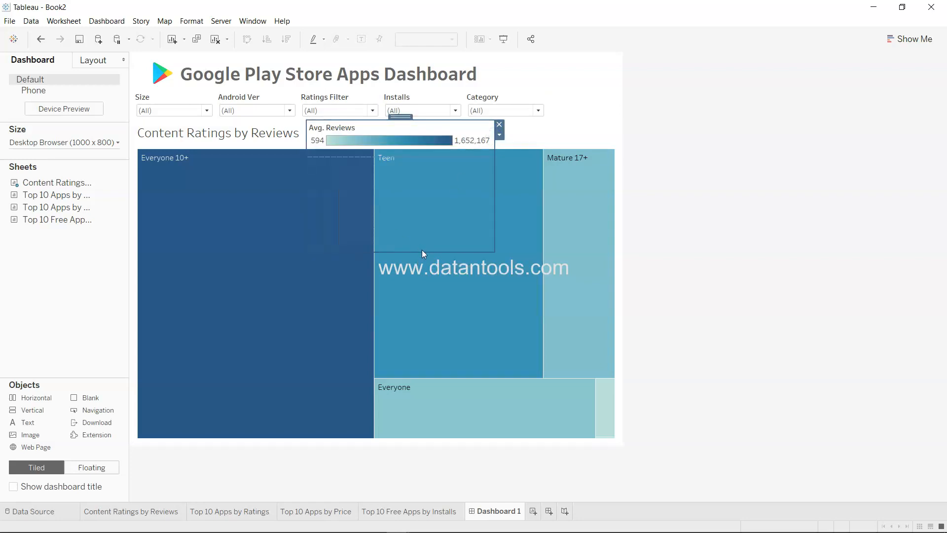
drag(421, 251, 422, 144)
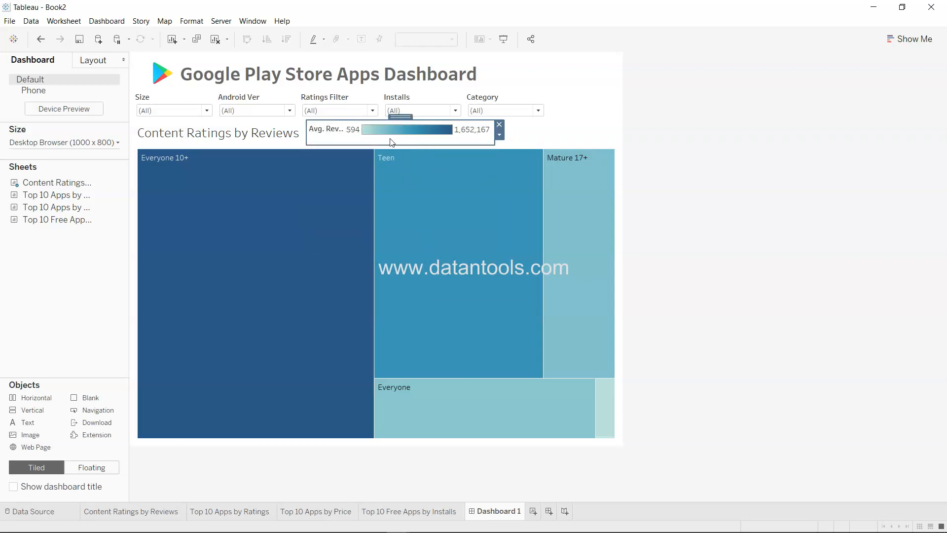
drag(494, 142, 546, 140)
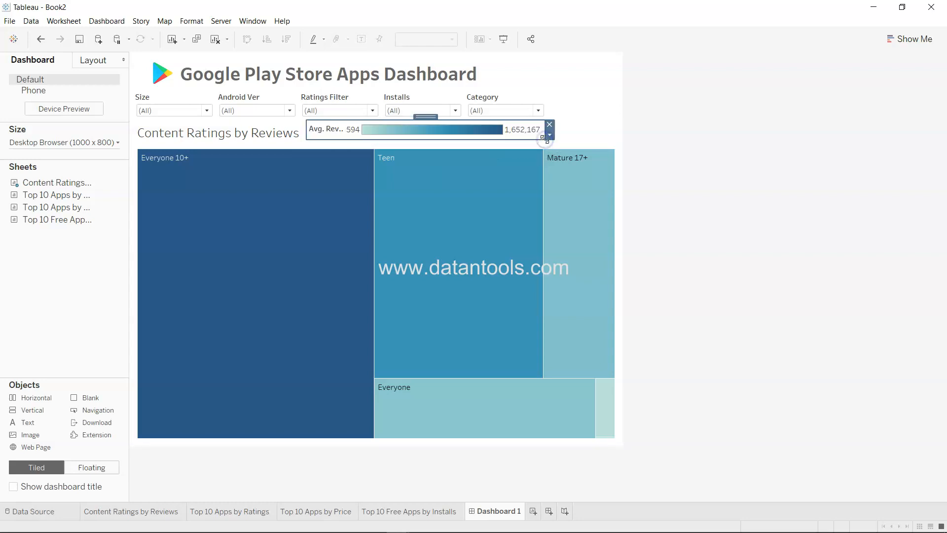
click(693, 148)
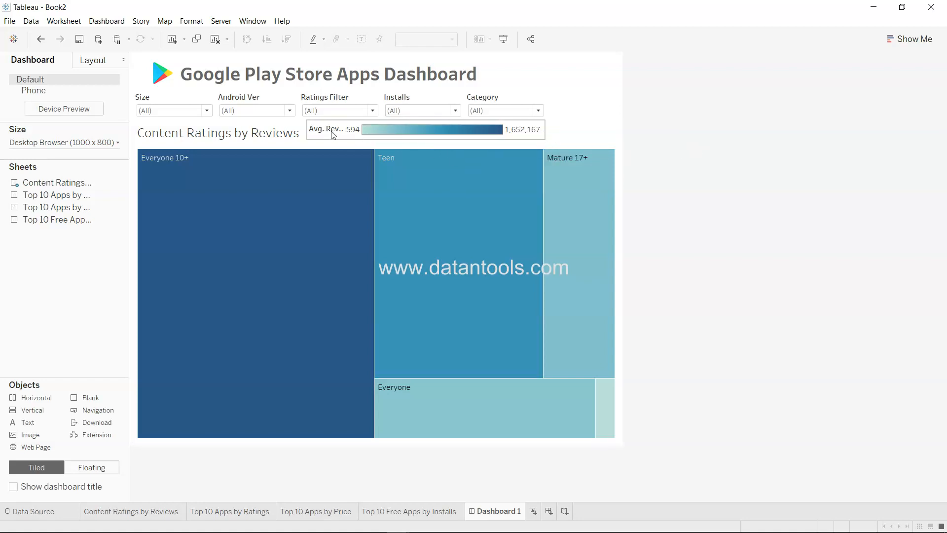
Step: Add a horizontal container below the treemap and place Top 10 Apps by Ratings, Top 10 Apps by Price and Top 10 Free Apps by Installs side by side
mouse_move(570, 348)
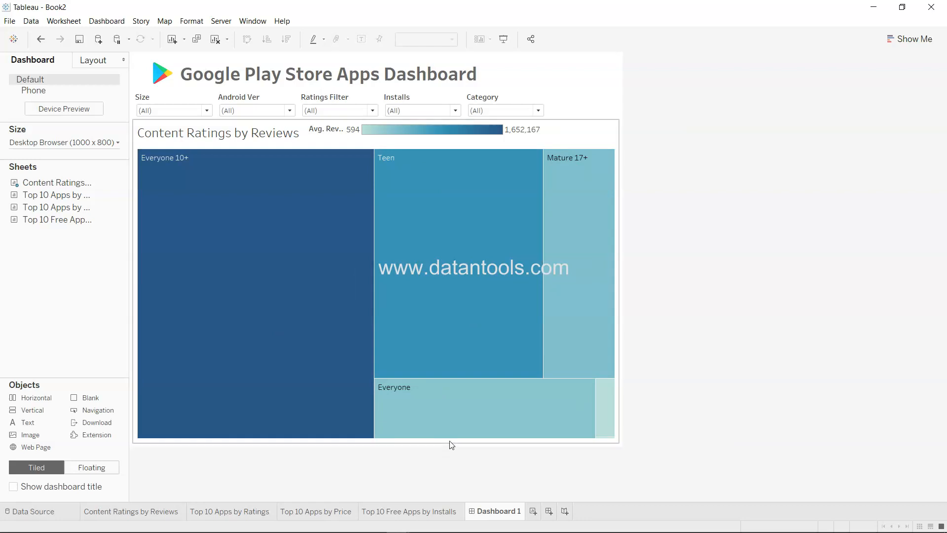
drag(45, 398, 288, 445)
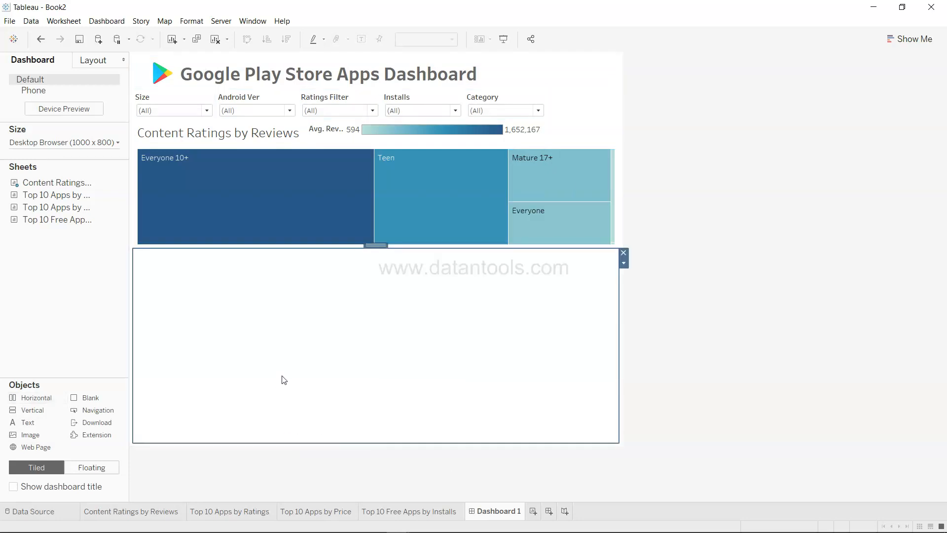
mouse_move(68, 201)
drag(69, 200, 182, 303)
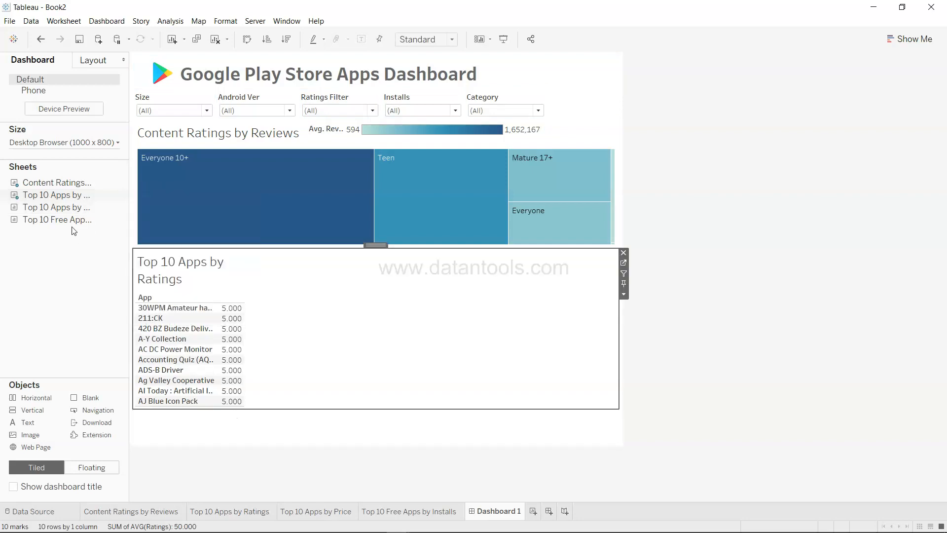
drag(54, 208, 495, 332)
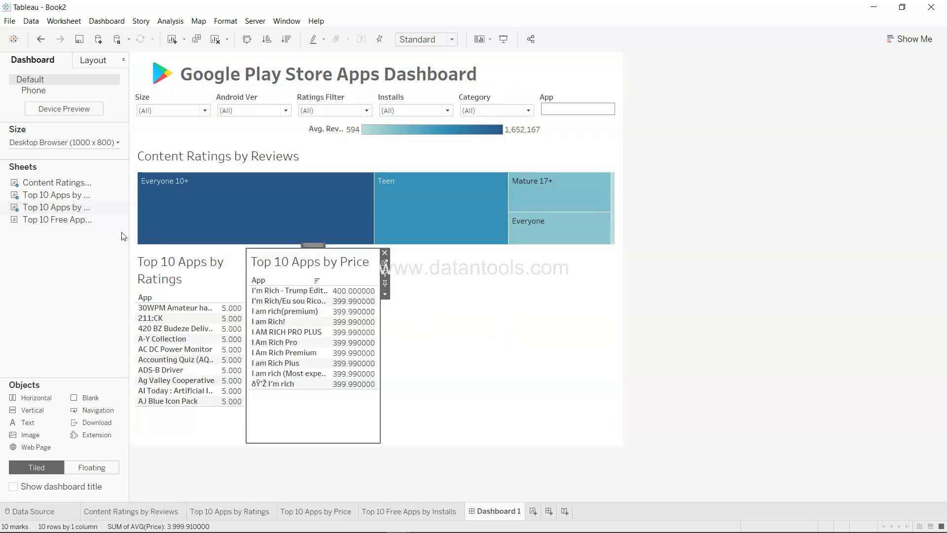
drag(79, 219, 470, 315)
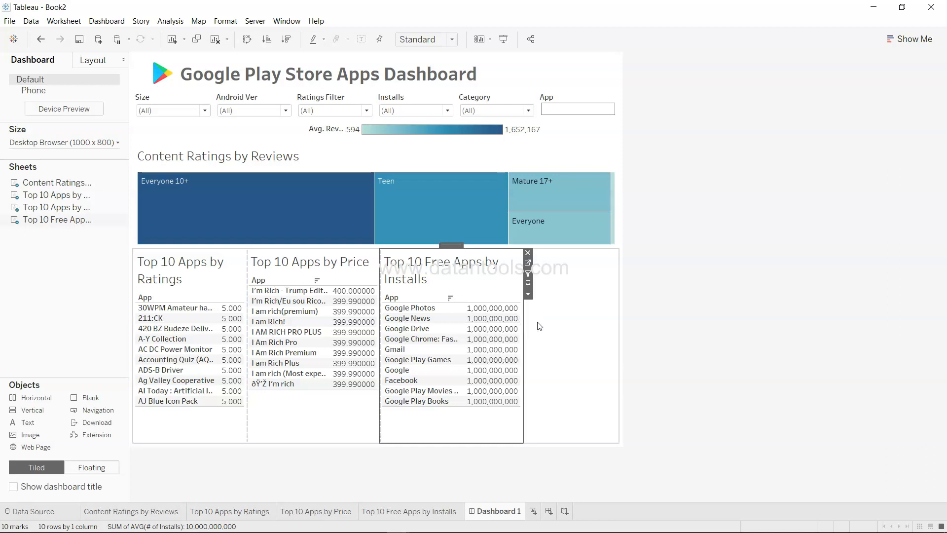
Step: Adjust the widths of the three top-app tables so they share the full dashboard width about equally
drag(527, 338, 618, 339)
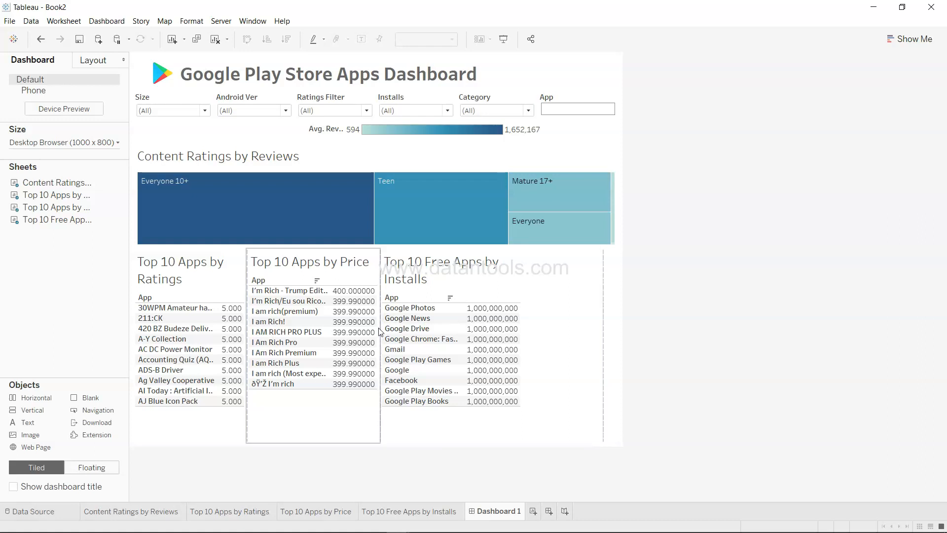
drag(383, 333, 436, 327)
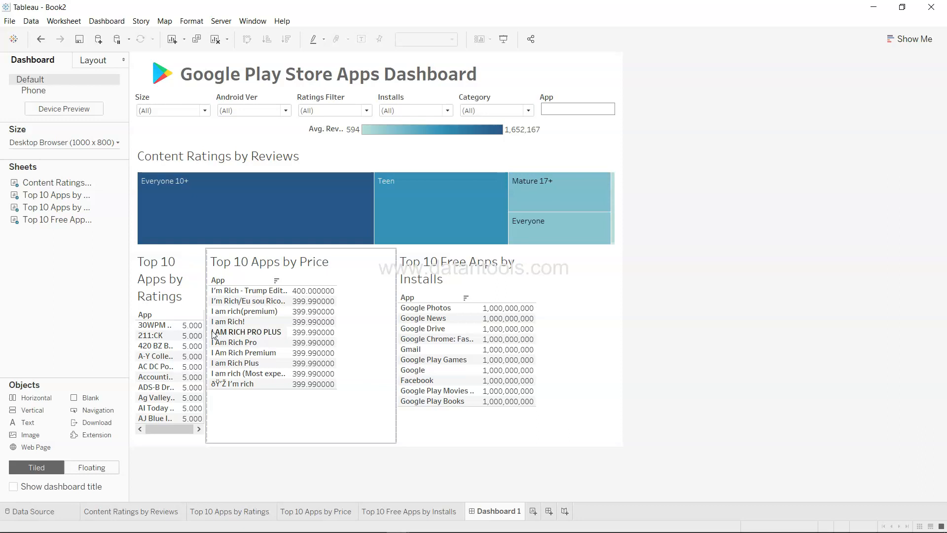
drag(206, 331, 267, 321)
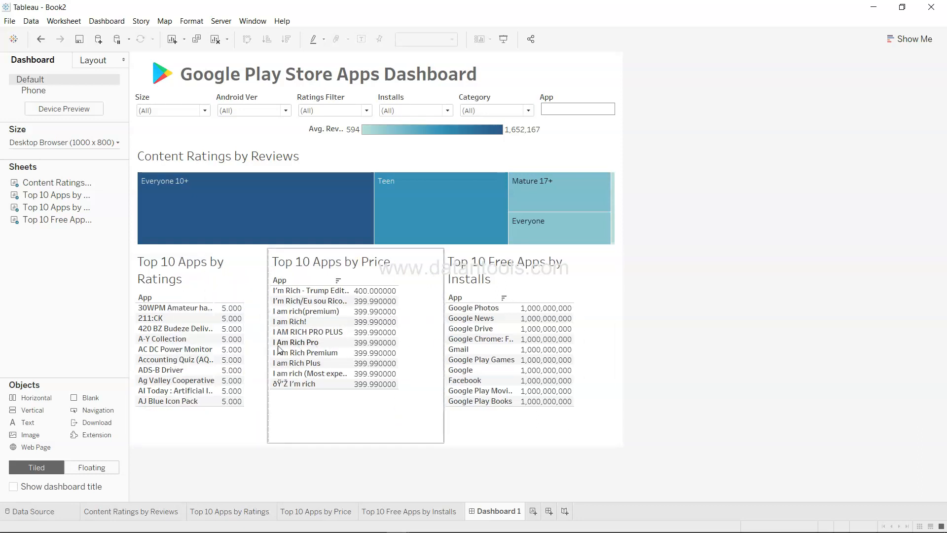
drag(267, 346, 295, 345)
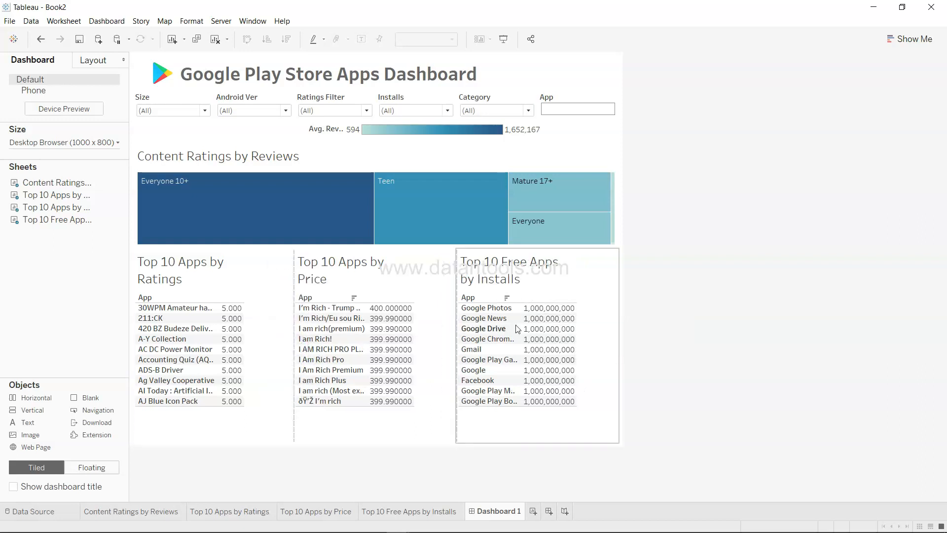
Step: Format the Top 10 Apps by Ratings title in Tableau Bold at size 10
double_click(219, 265)
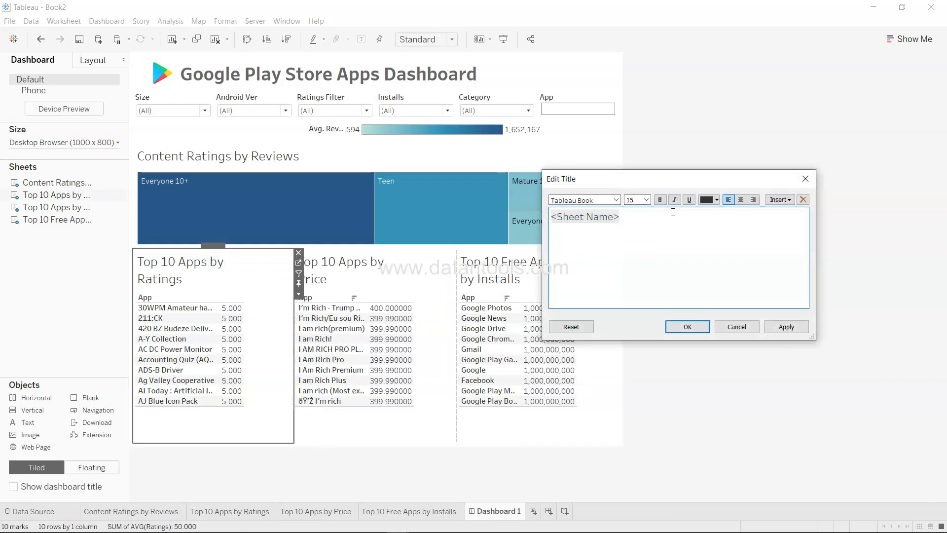
drag(637, 217, 514, 223)
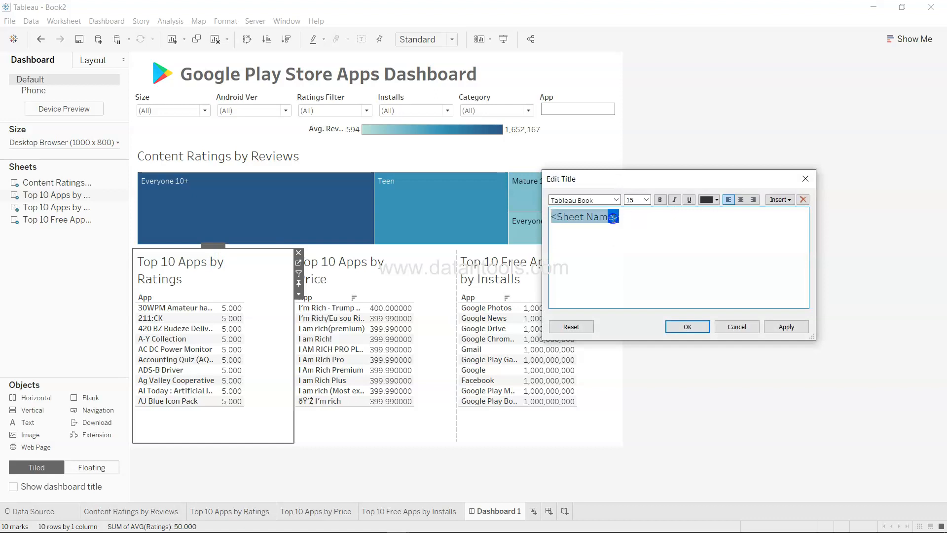
click(646, 200)
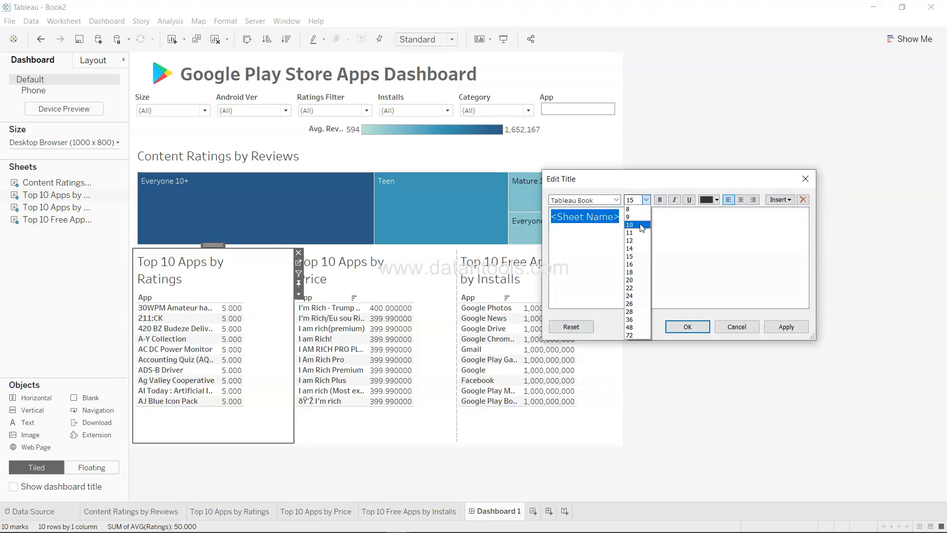
click(641, 225)
click(616, 200)
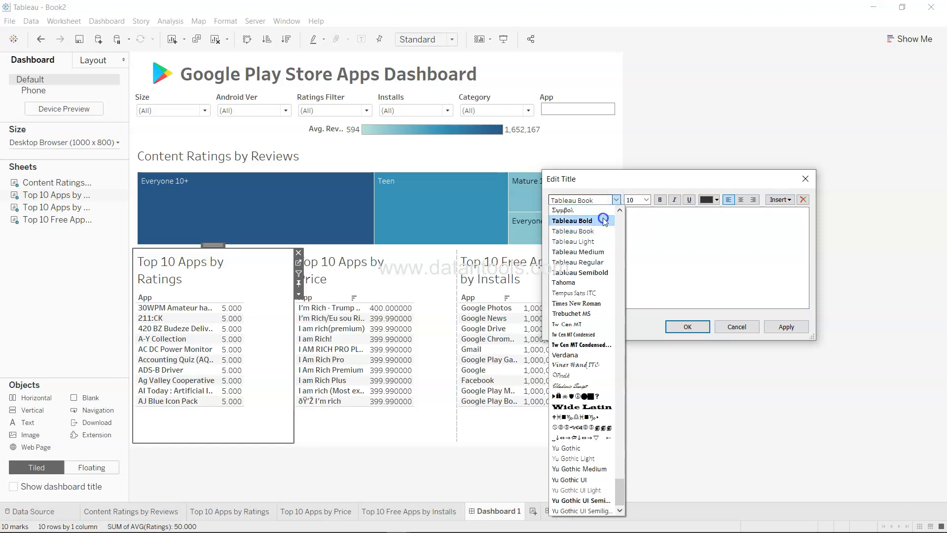
click(603, 220)
click(786, 326)
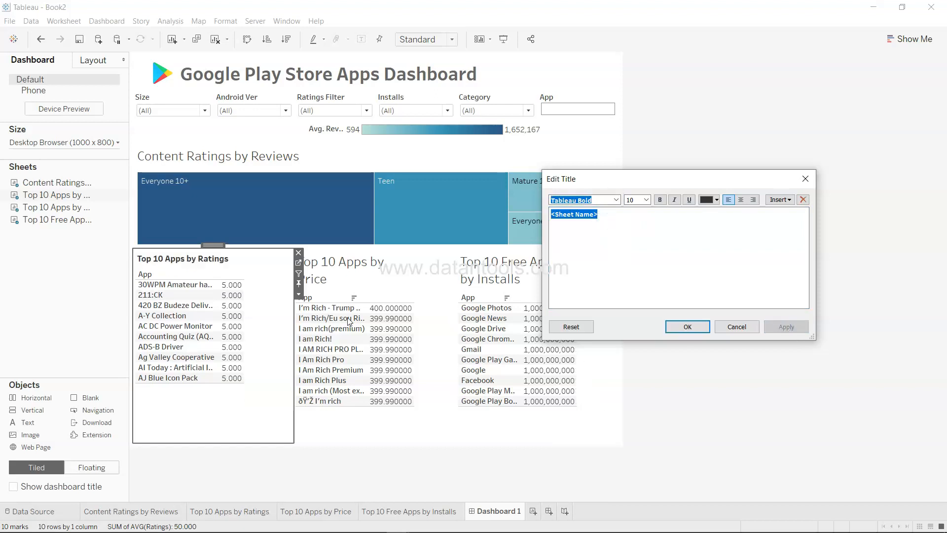
click(675, 327)
Step: Format the Top 10 Apps by Price title in Tableau Bold at size 10
double_click(341, 264)
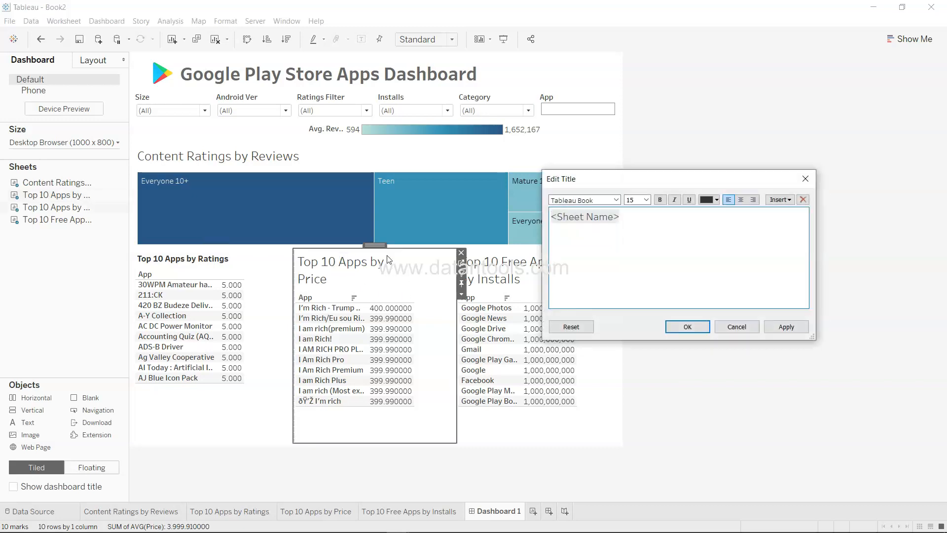
drag(627, 220, 564, 208)
key(alt+Tab)
click(615, 200)
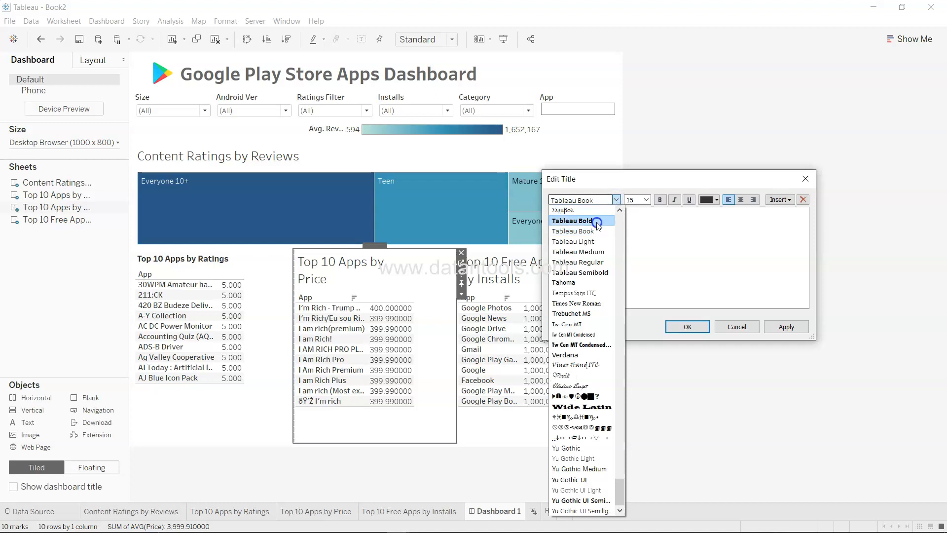
click(595, 217)
click(647, 199)
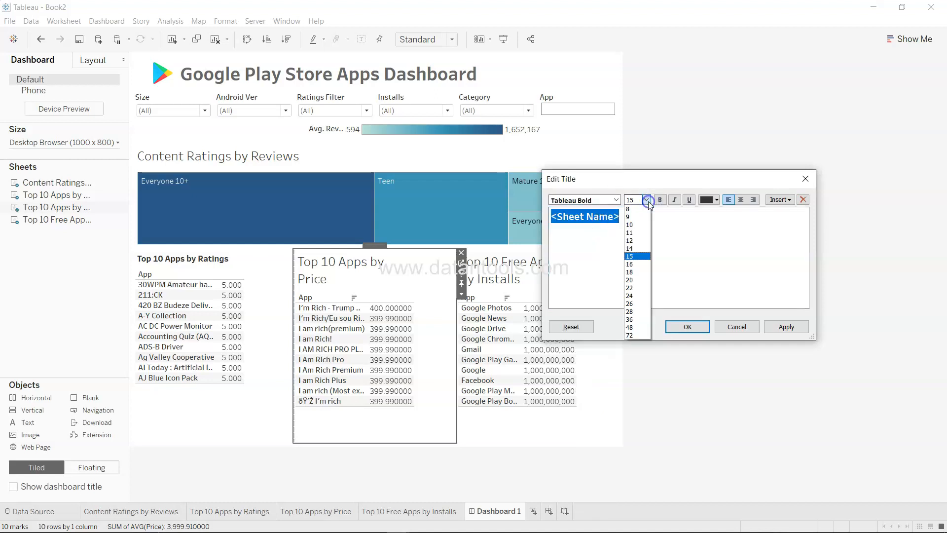
click(639, 224)
click(788, 327)
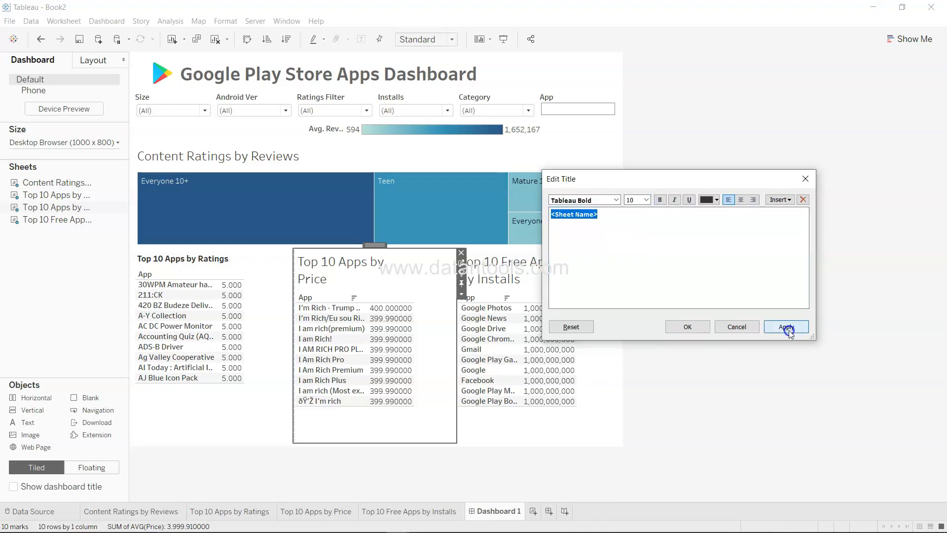
click(688, 326)
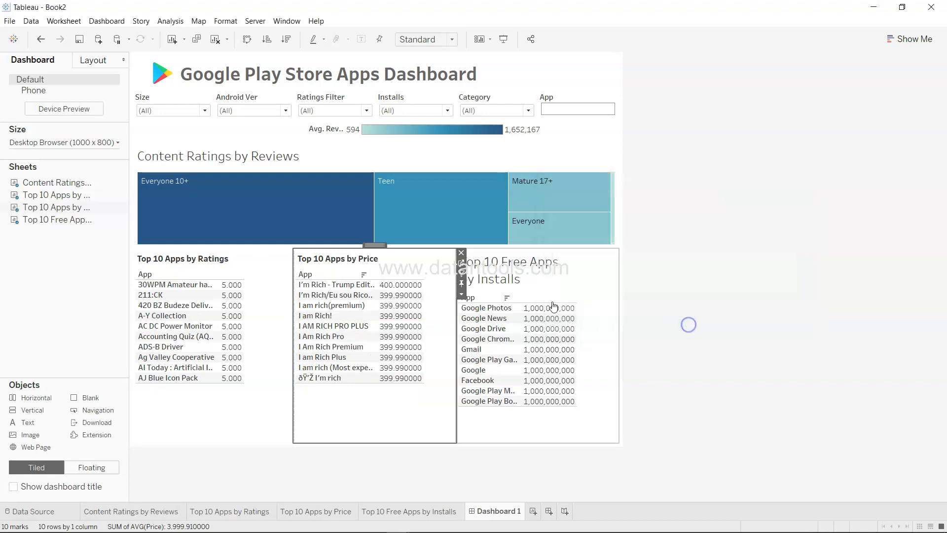
Step: Format the Top 10 Free Apps by Installs title in Tableau Bold at size 10
double_click(514, 270)
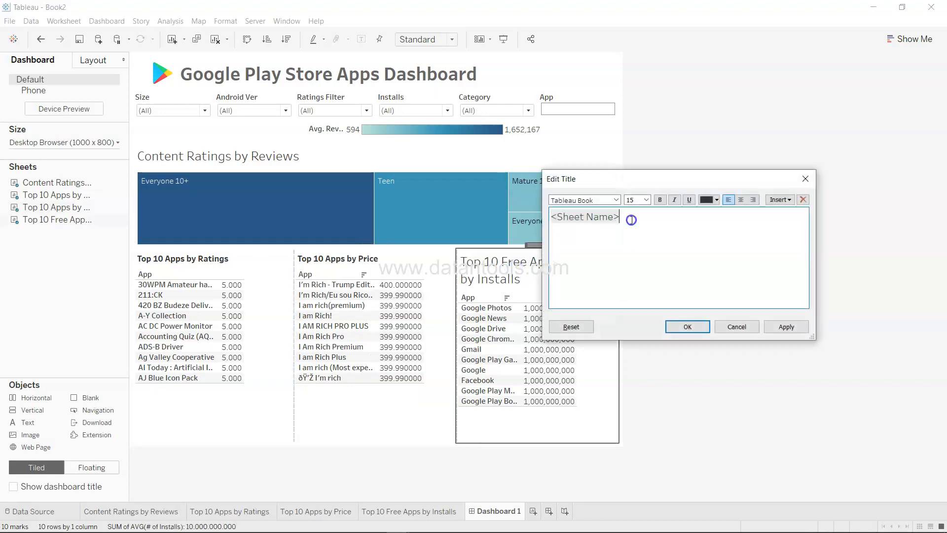
drag(631, 219, 516, 221)
click(646, 199)
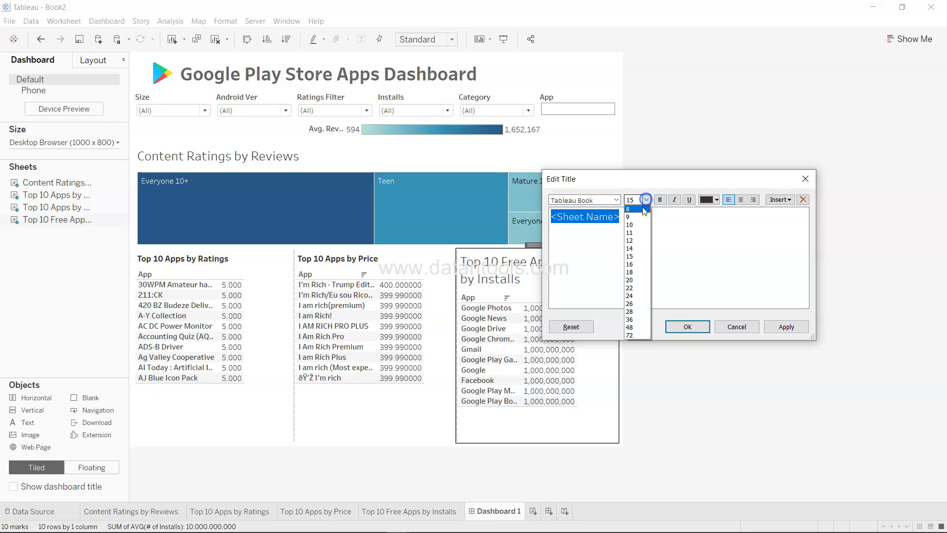
click(630, 225)
click(616, 199)
click(610, 224)
click(691, 327)
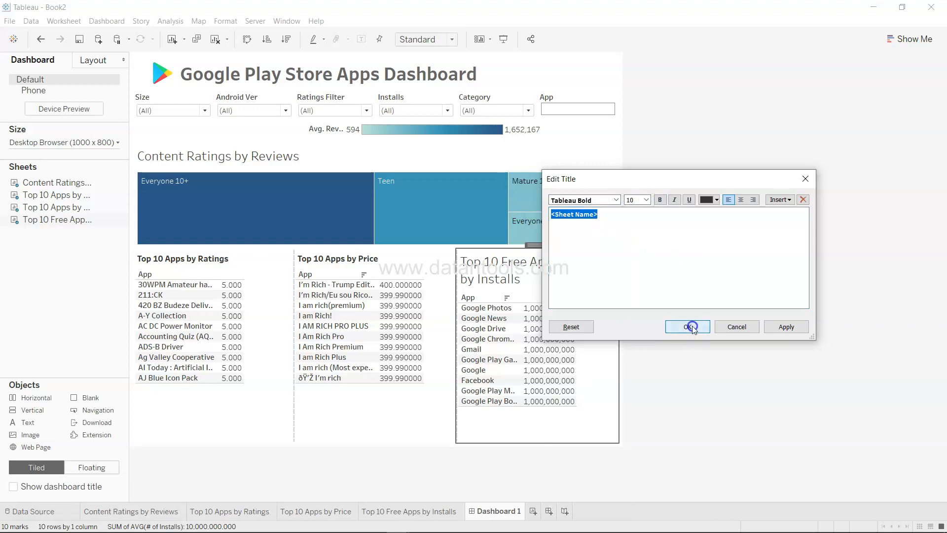
click(681, 354)
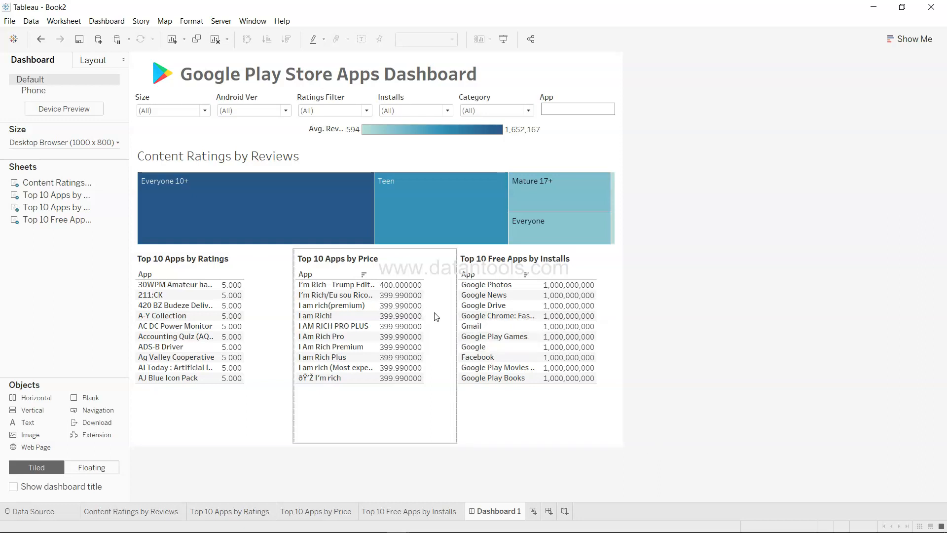
Step: Apply the Size filter to all worksheets using this data source
click(199, 103)
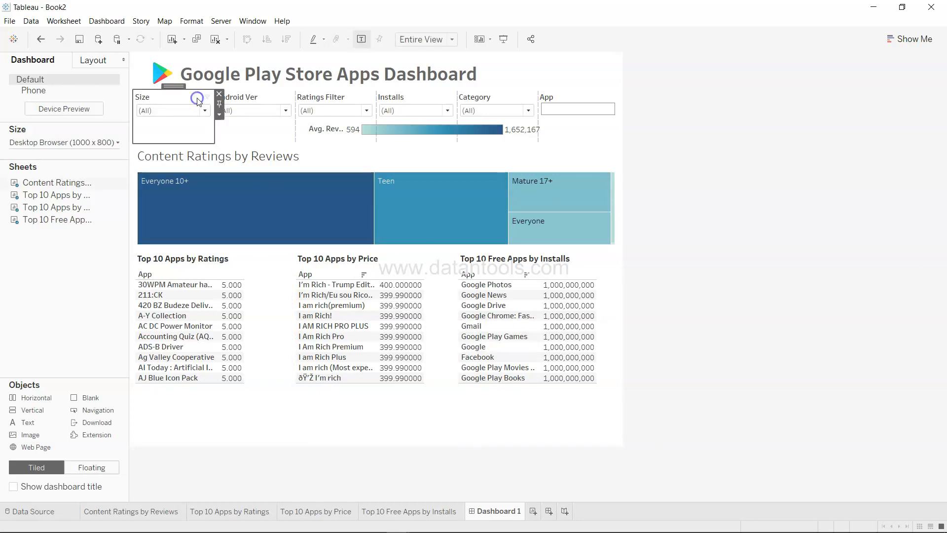
click(219, 113)
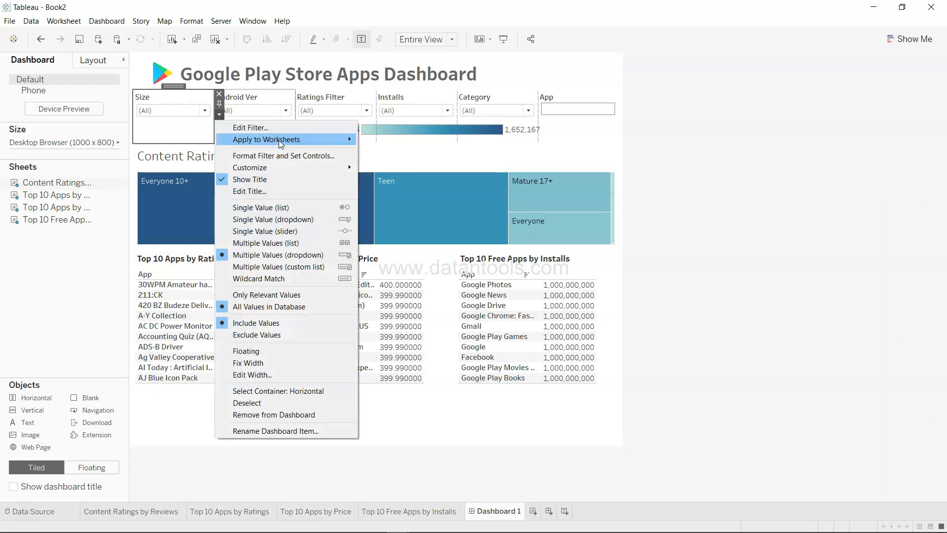
mouse_move(279, 140)
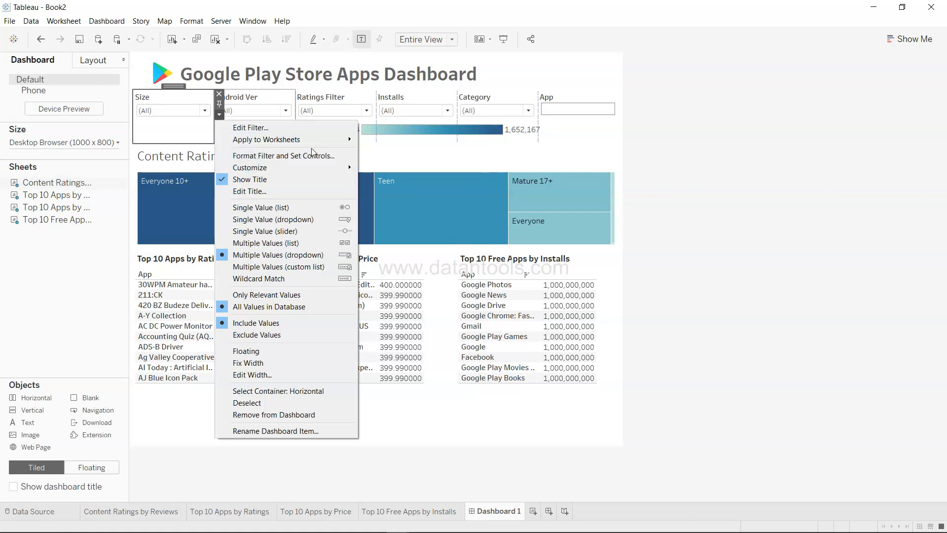
mouse_move(325, 141)
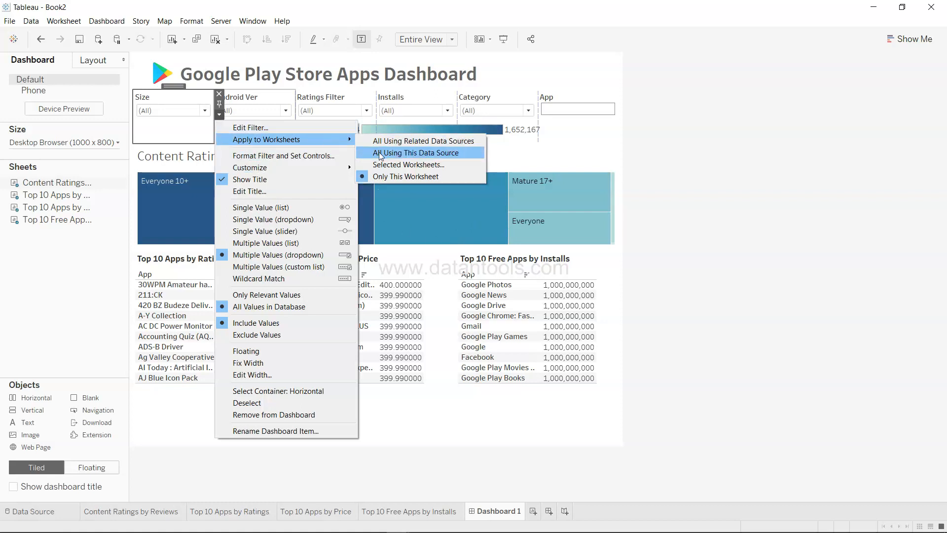
click(395, 152)
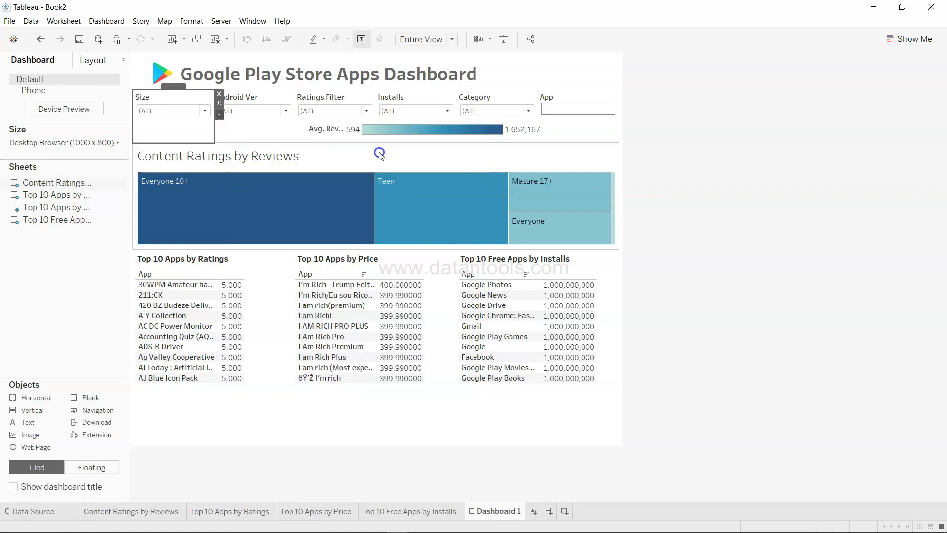
Step: Test the Size filter across the dashboard by deselecting all of its values and selecting them all again
click(205, 110)
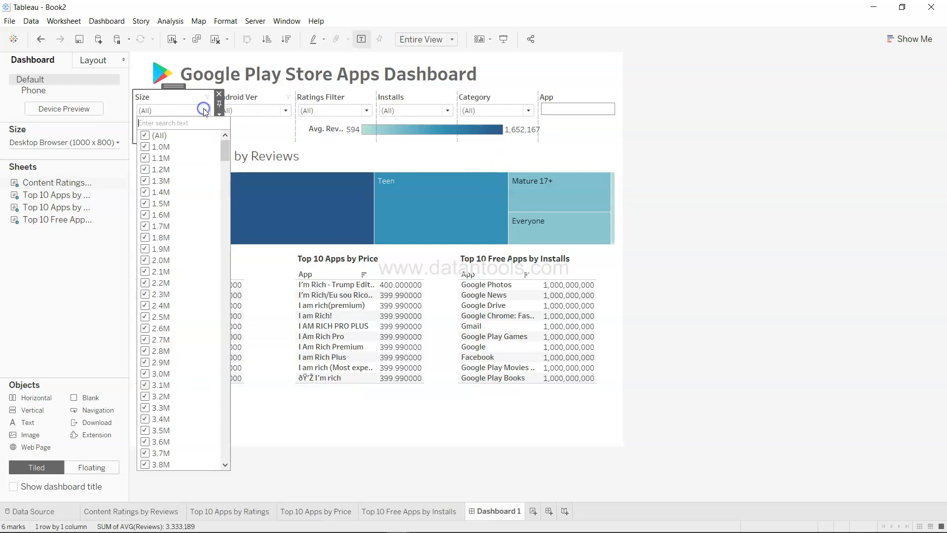
click(145, 135)
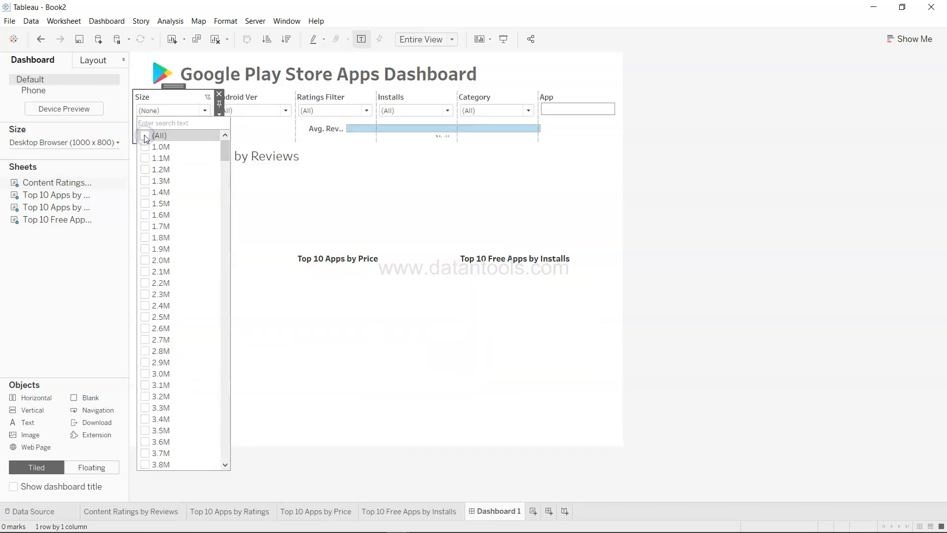
click(144, 135)
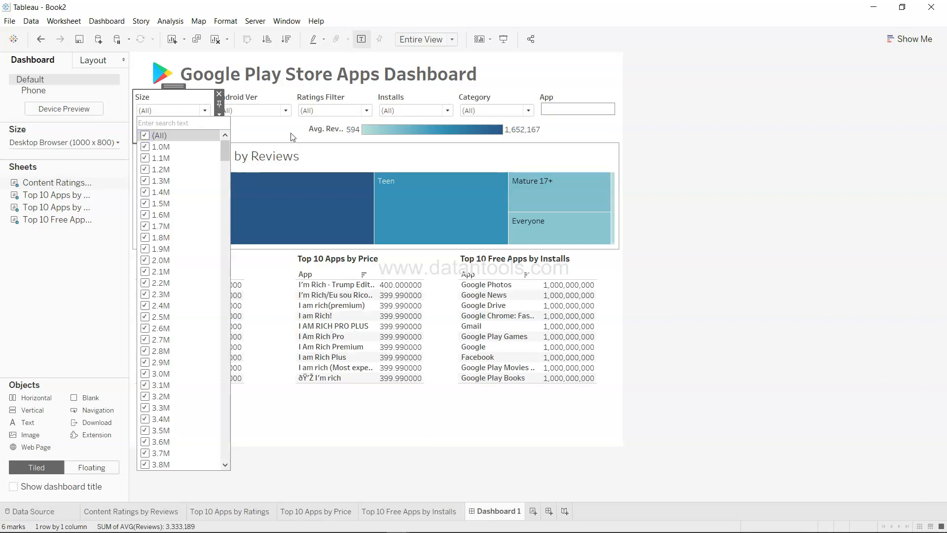
Step: Customize the Size filter to show an Apply button
click(194, 100)
click(219, 115)
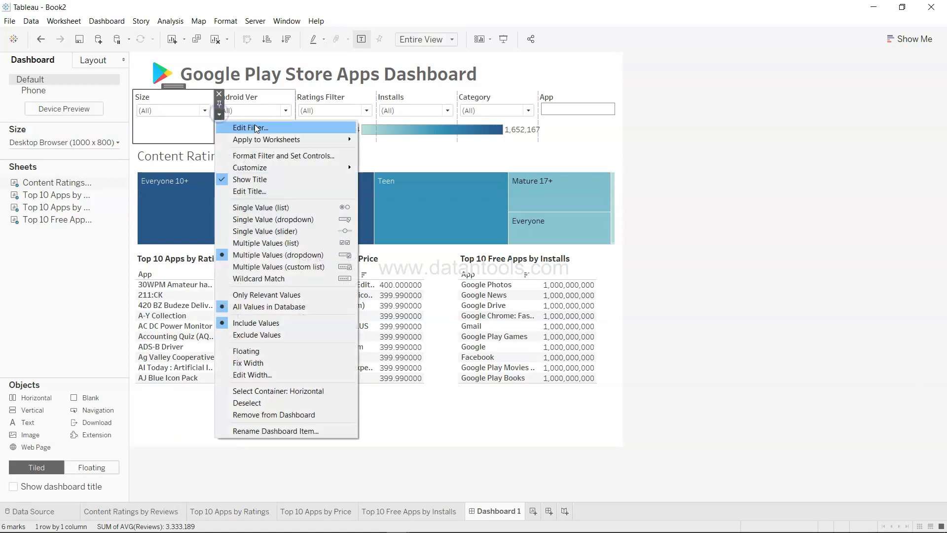
mouse_move(299, 139)
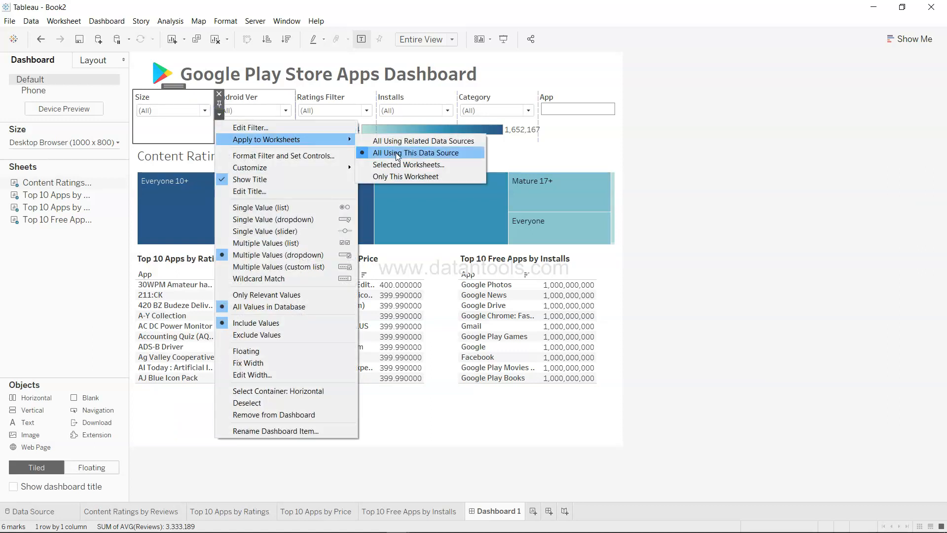
mouse_move(345, 168)
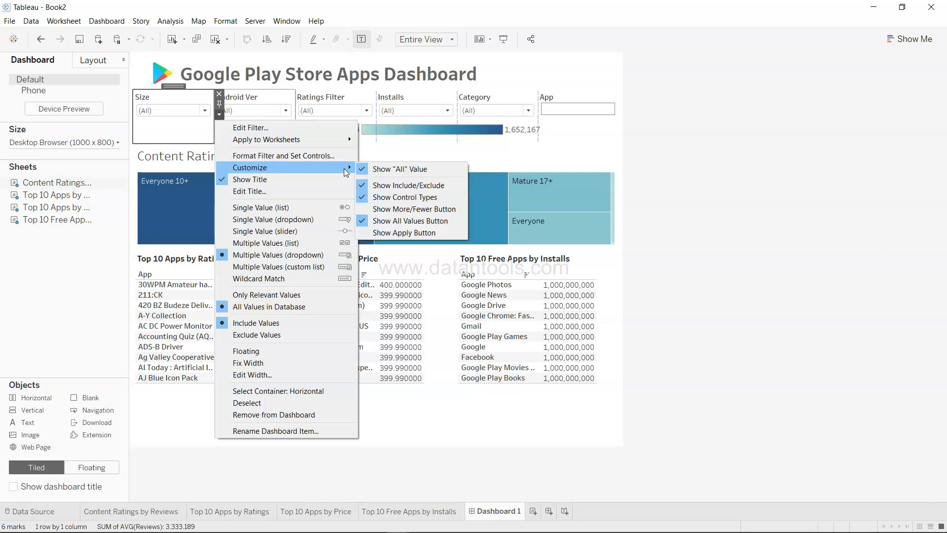
click(412, 233)
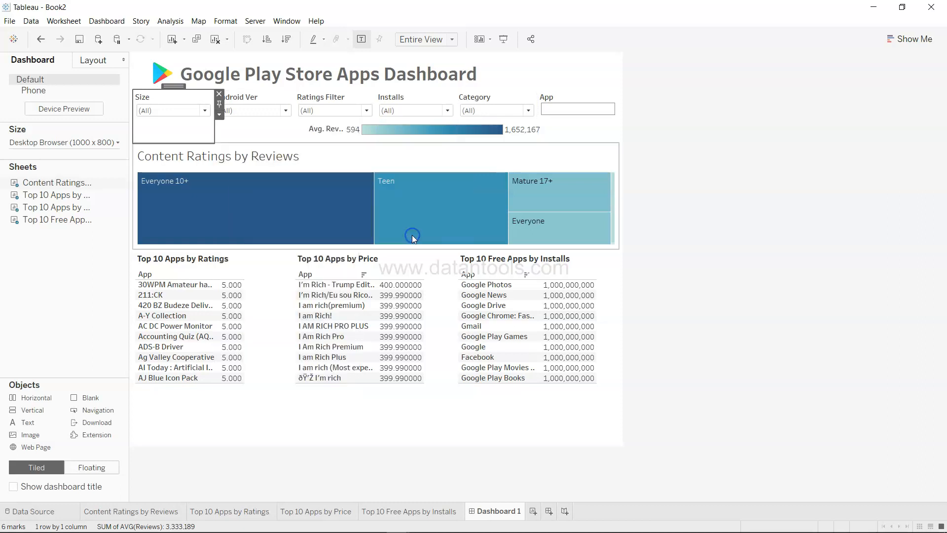
Step: Filter the dashboard to sizes 1.4M, 1.6M and 1.8M only and apply the selection
click(220, 115)
click(203, 111)
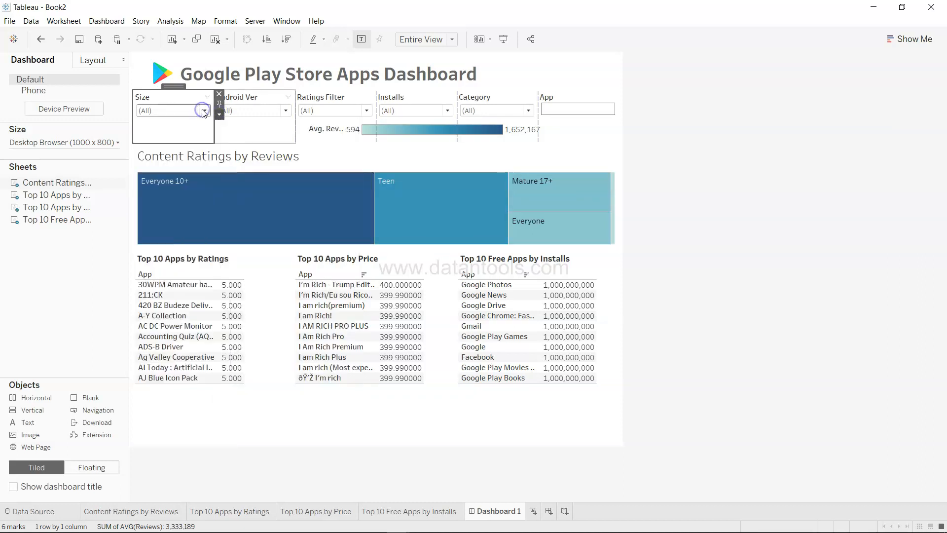
click(203, 111)
click(144, 134)
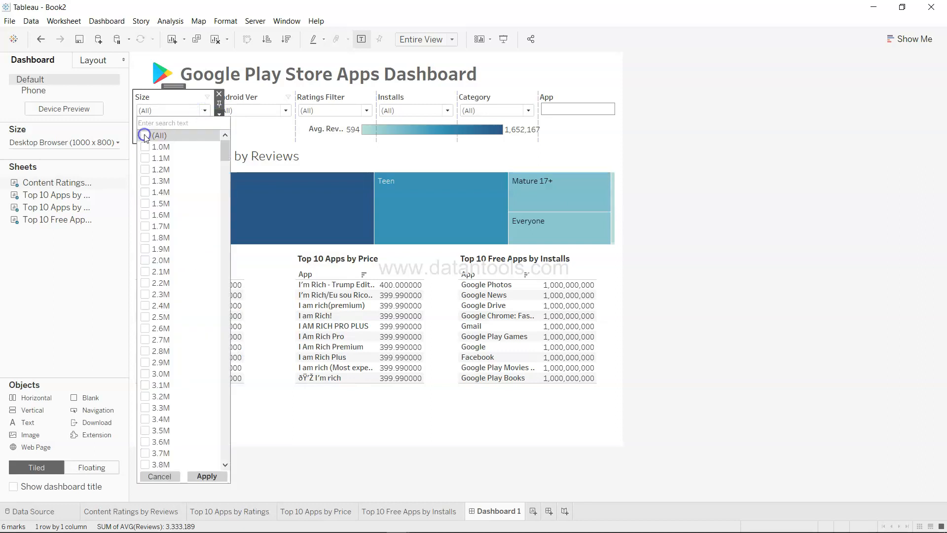
click(145, 192)
click(145, 215)
click(145, 237)
click(207, 476)
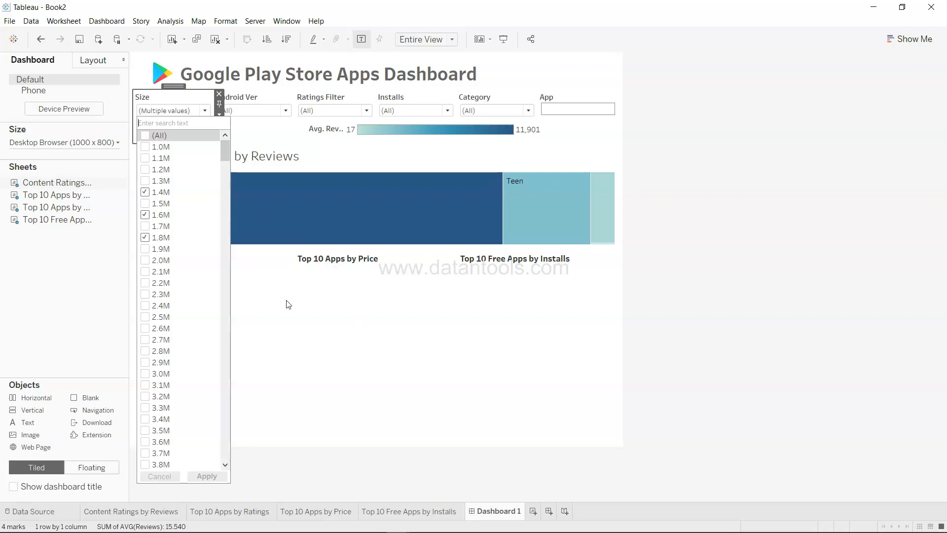
Step: Reselect all values in the Size filter, apply the selection and close the list
click(146, 136)
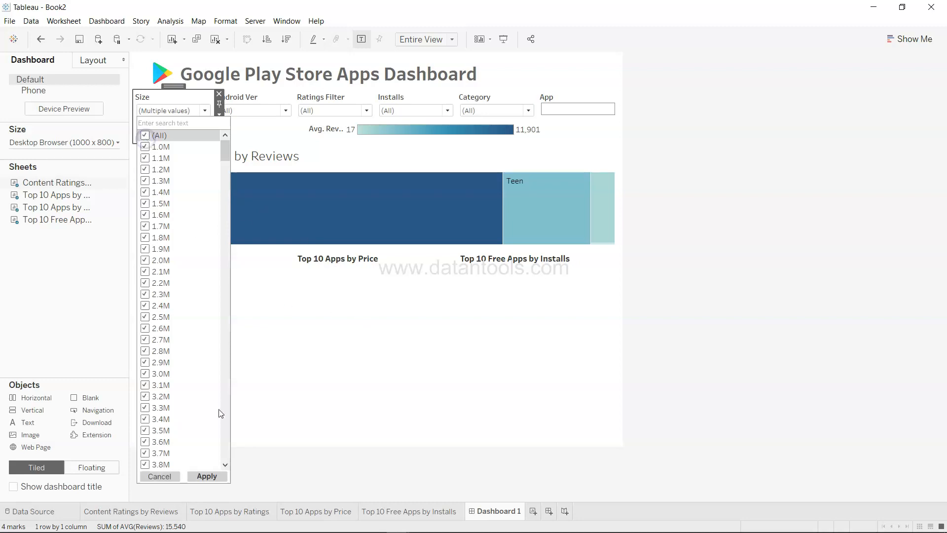
click(207, 476)
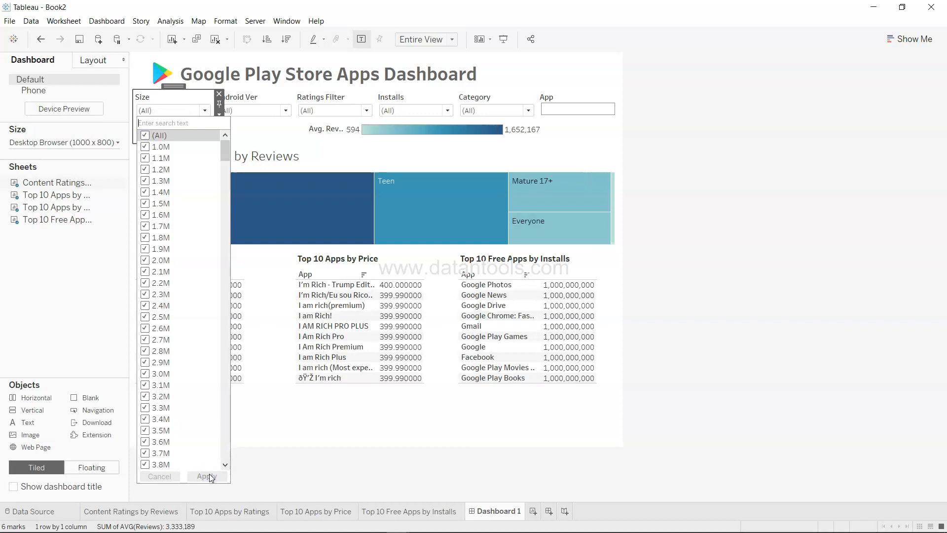
click(277, 439)
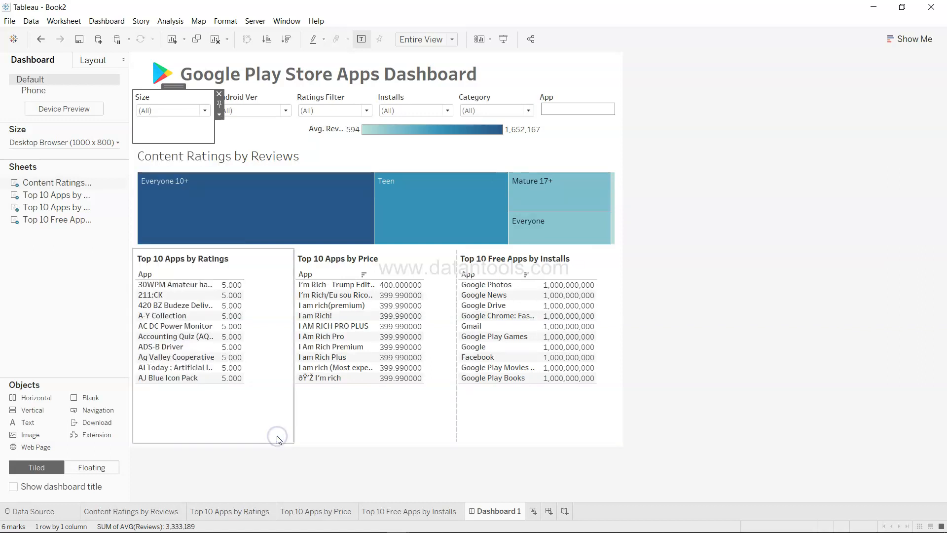
Step: Apply the Android Ver filter to all worksheets using this data source and show its Apply button
click(241, 97)
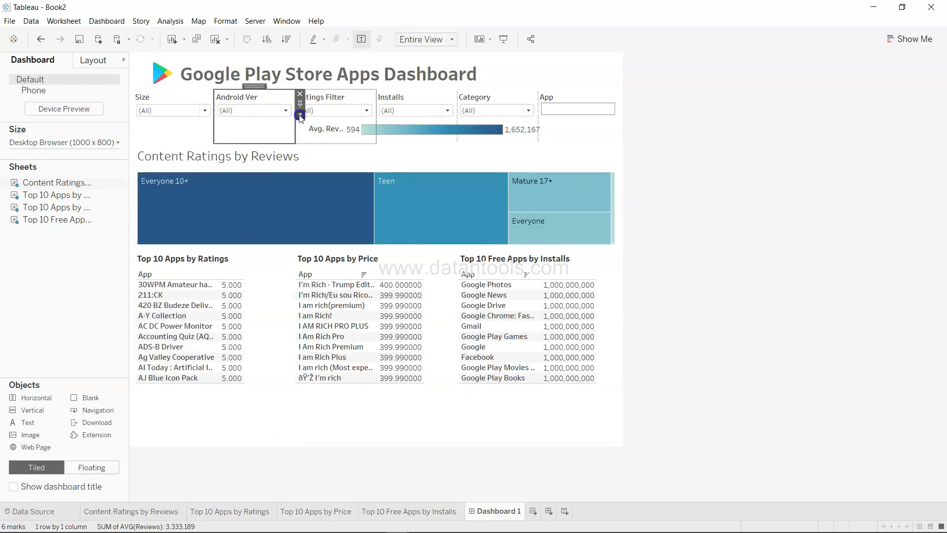
click(300, 115)
mouse_move(362, 140)
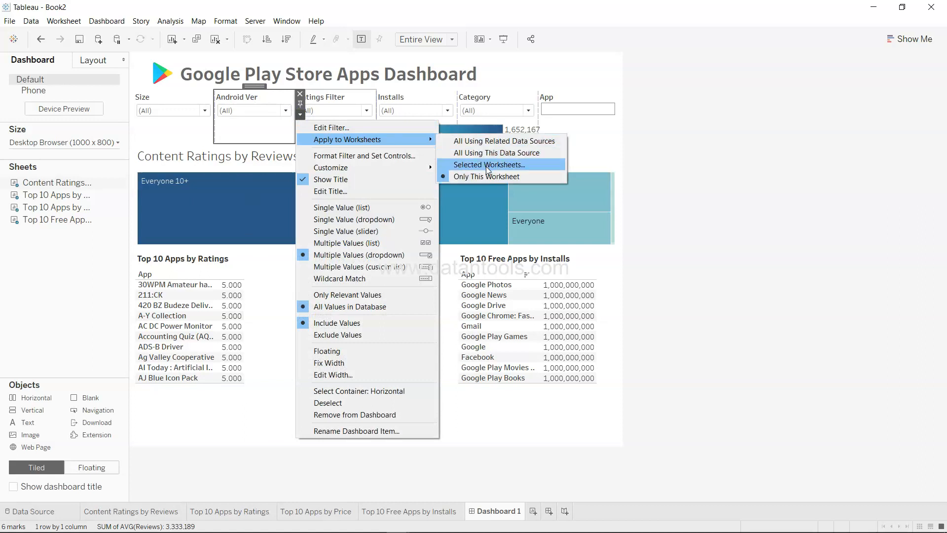
click(488, 152)
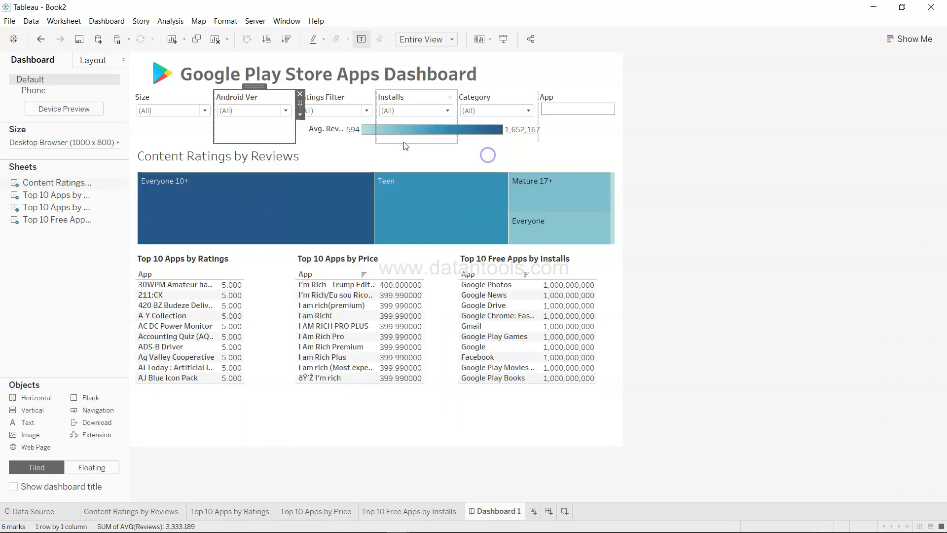
click(300, 115)
mouse_move(399, 168)
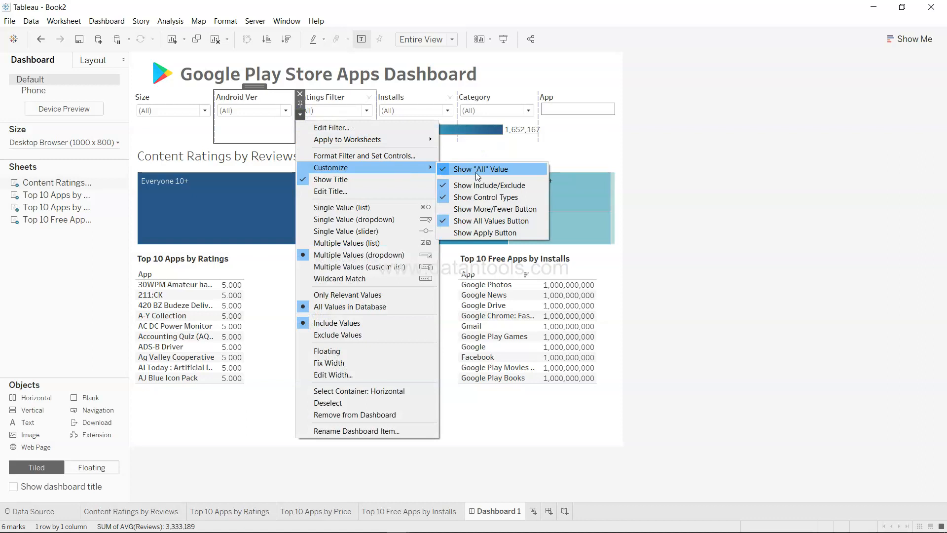
click(490, 233)
Step: Apply the Ratings Filter to all worksheets using this data source and show its Apply button
click(357, 101)
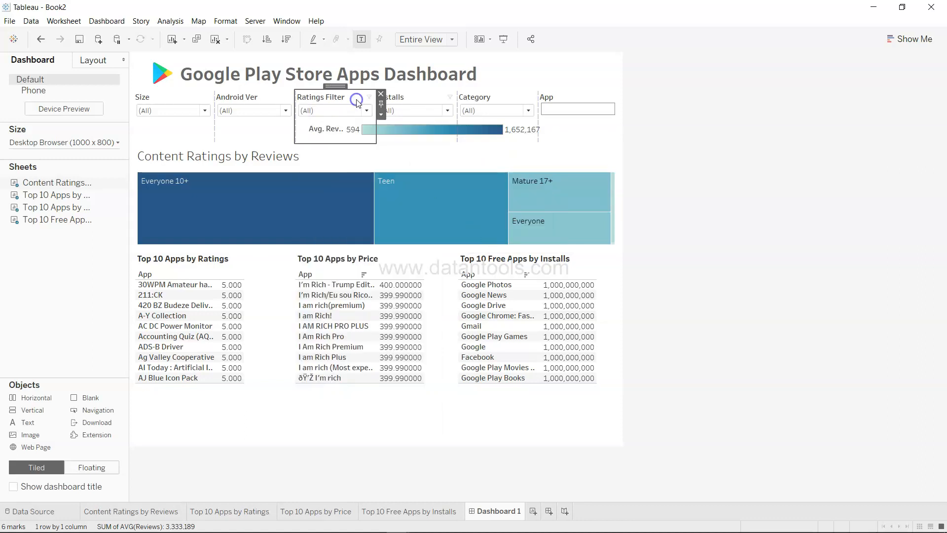
click(381, 114)
mouse_move(431, 141)
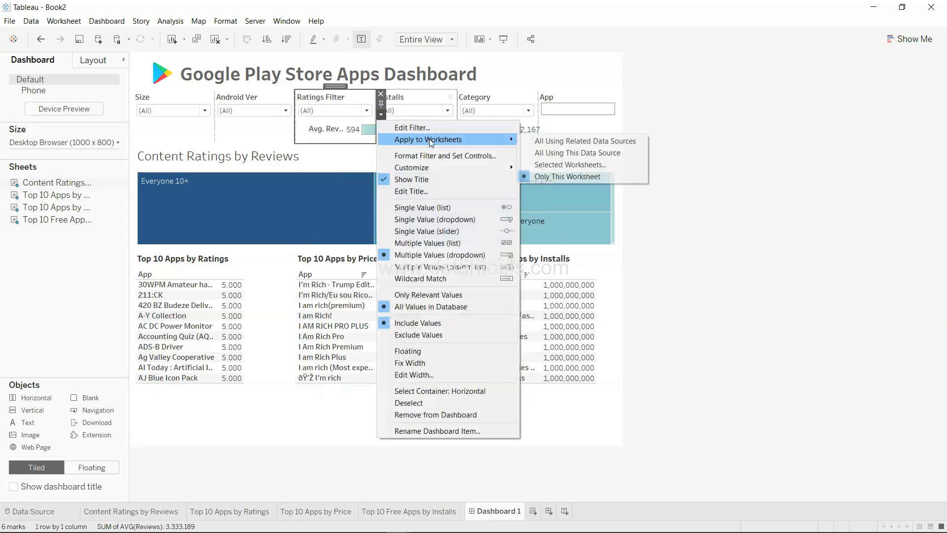
click(576, 154)
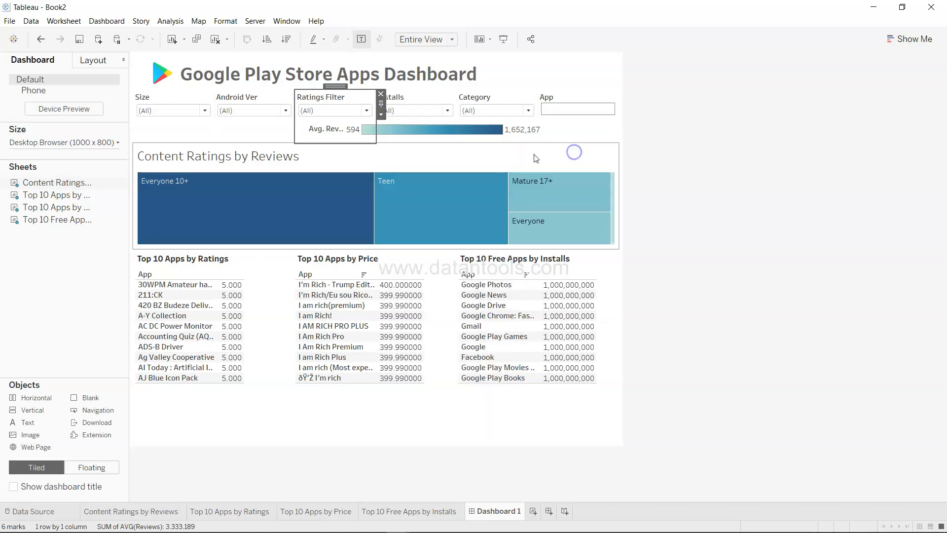
click(381, 116)
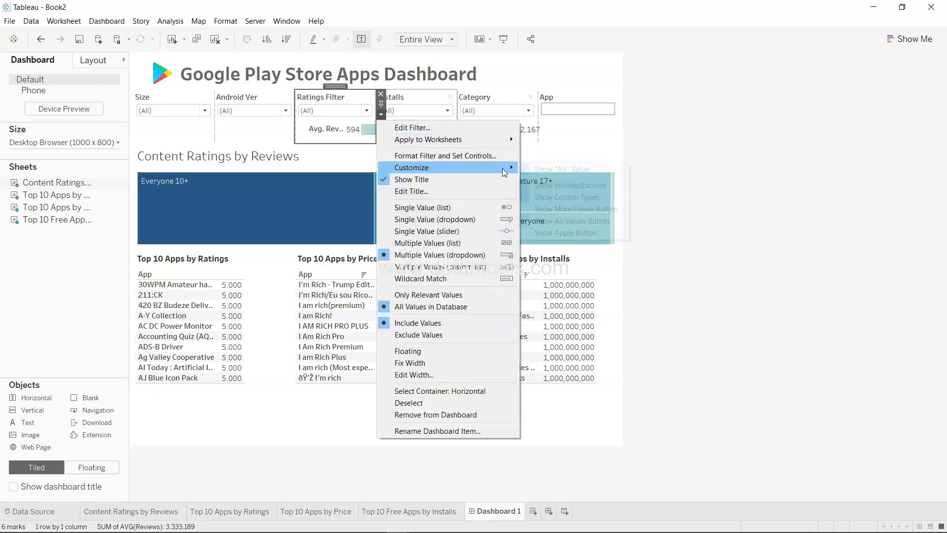
click(566, 233)
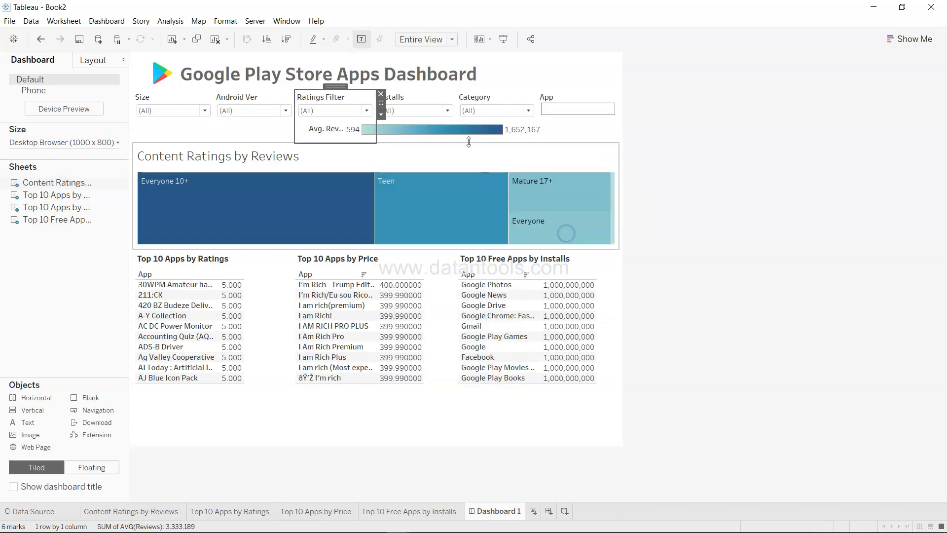
Step: Show the Apply button on the Installs filter and apply the filter to all worksheets using this data source
click(432, 98)
click(462, 115)
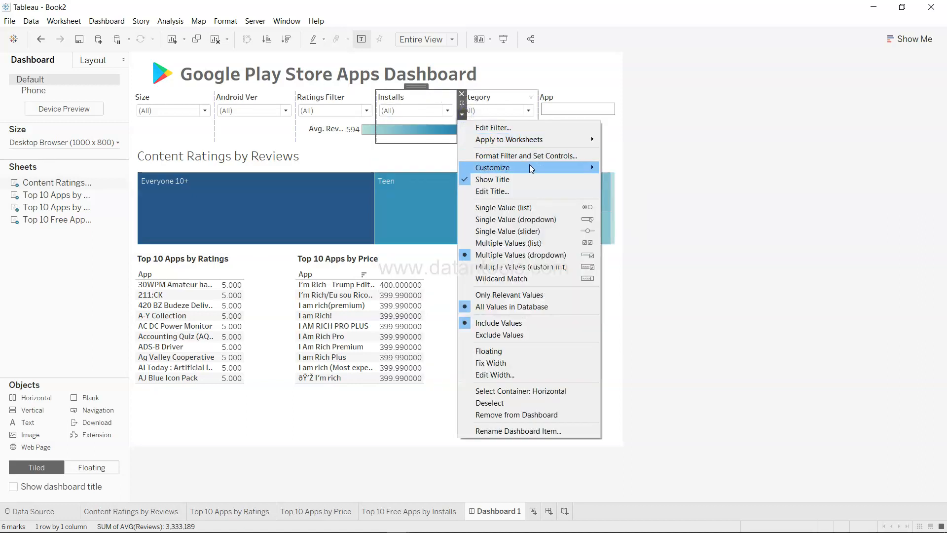
mouse_move(531, 167)
click(647, 231)
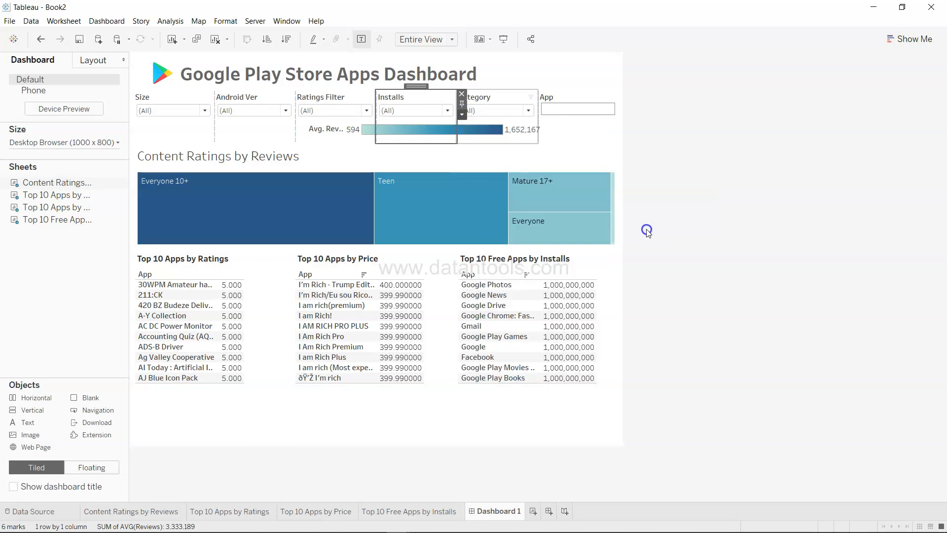
click(463, 115)
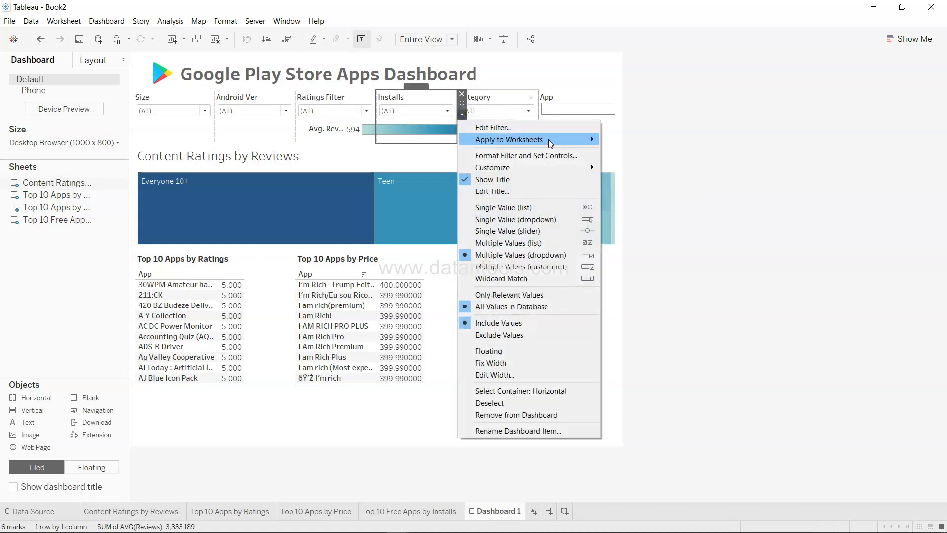
mouse_move(579, 142)
click(629, 154)
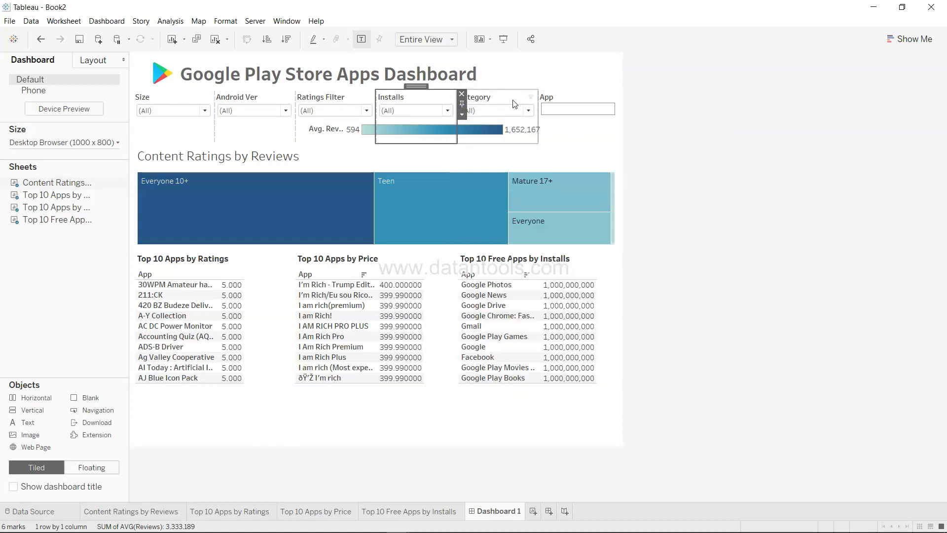
Step: Apply the Category filter to all worksheets using this data source and show its Apply button
click(515, 104)
click(543, 115)
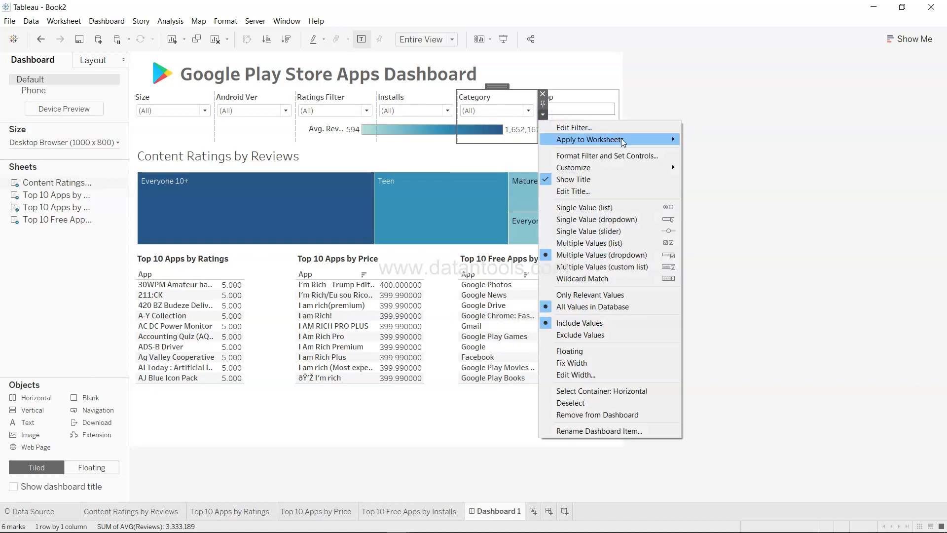
mouse_move(621, 139)
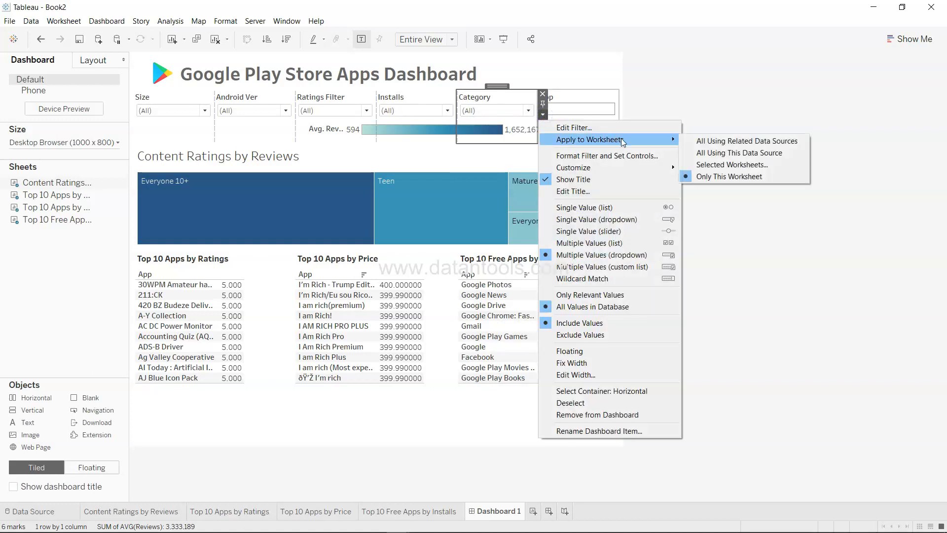
click(729, 164)
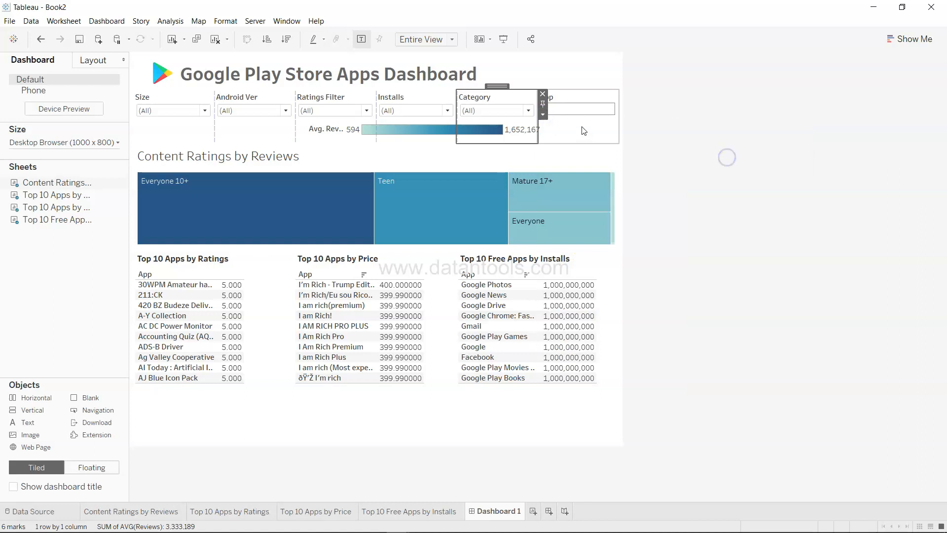
click(543, 115)
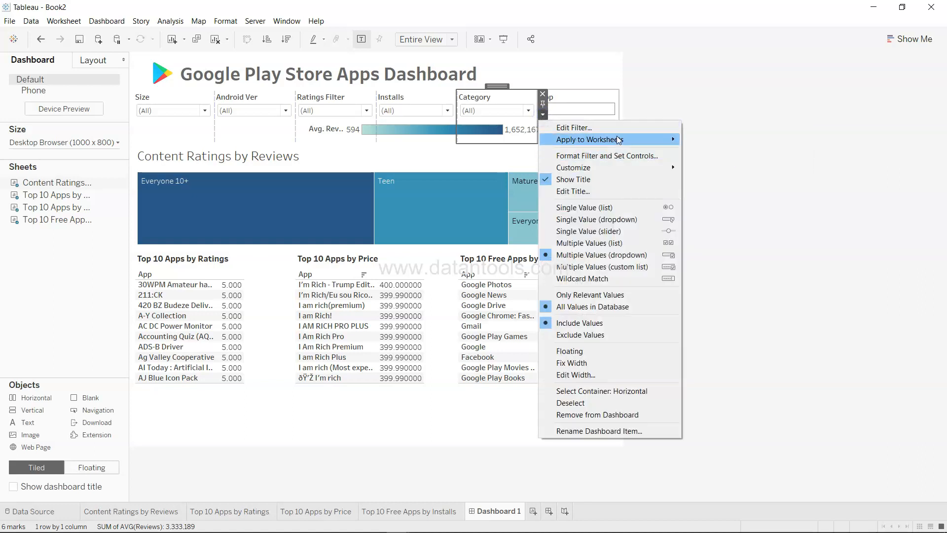
mouse_move(618, 140)
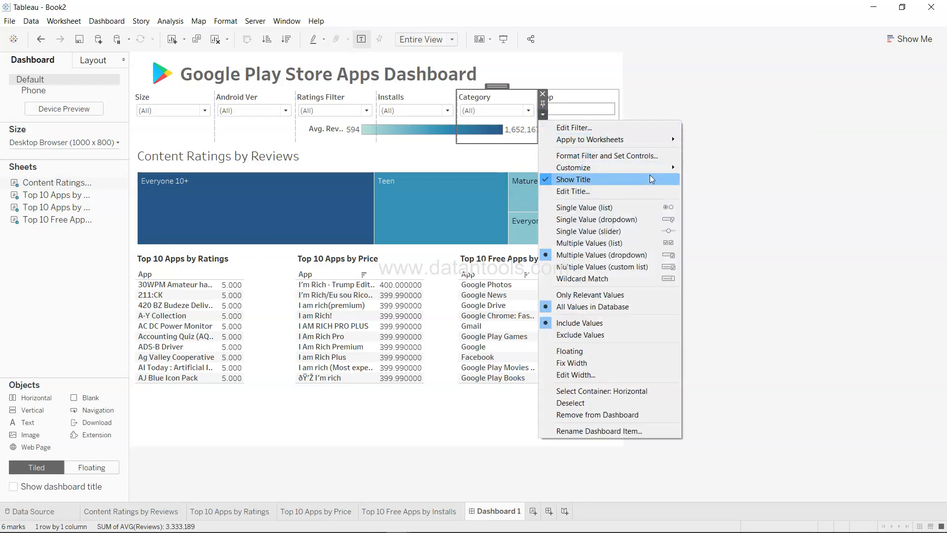
mouse_move(656, 168)
click(721, 232)
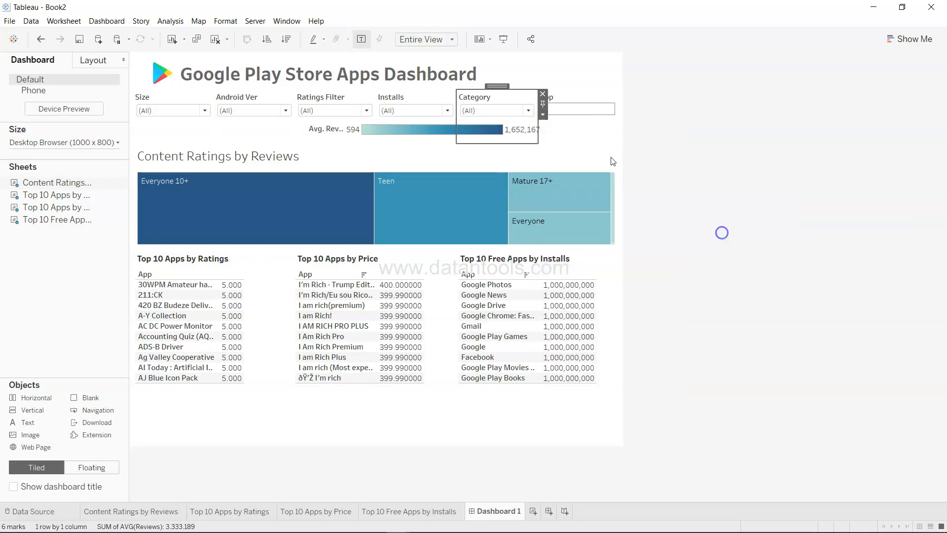
Step: Check the filters on the Content Ratings by Reviews worksheet, then remove the App filter from the dashboard
click(584, 106)
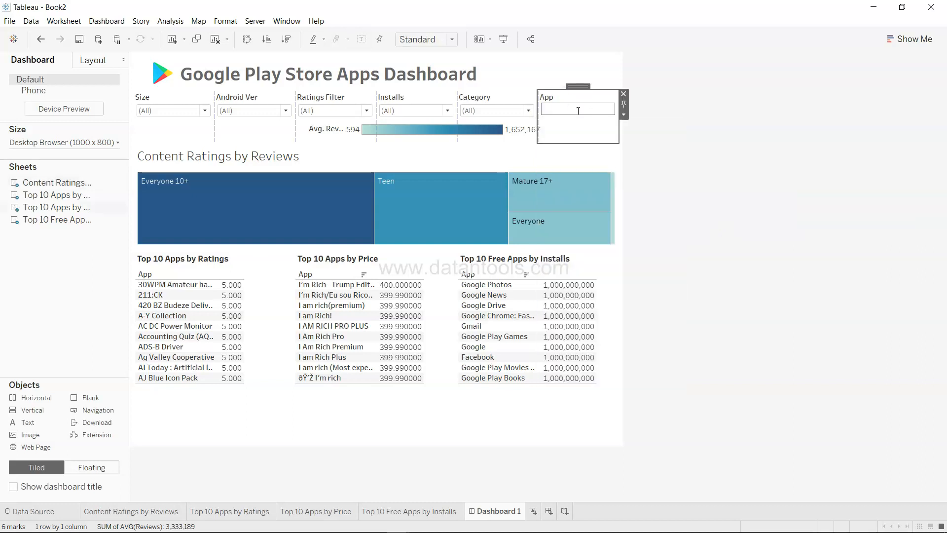
click(166, 512)
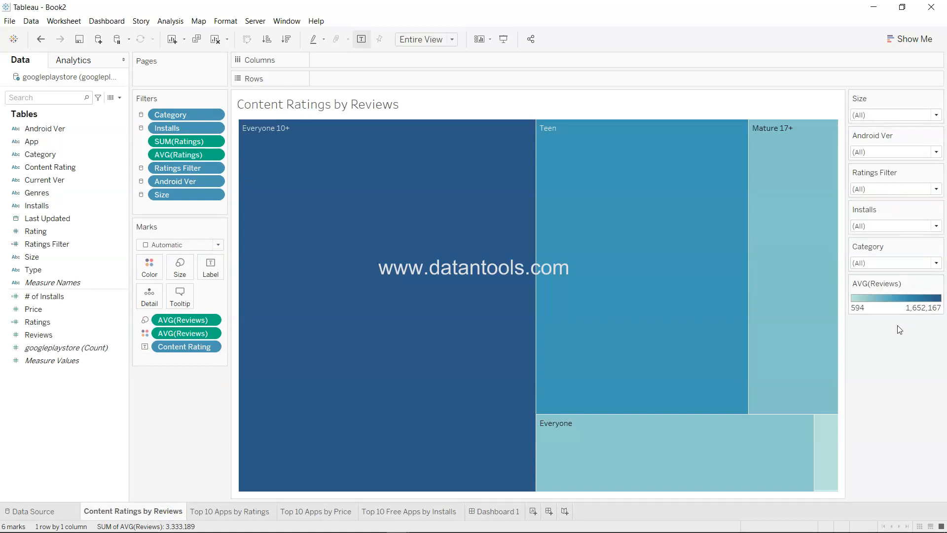
click(483, 511)
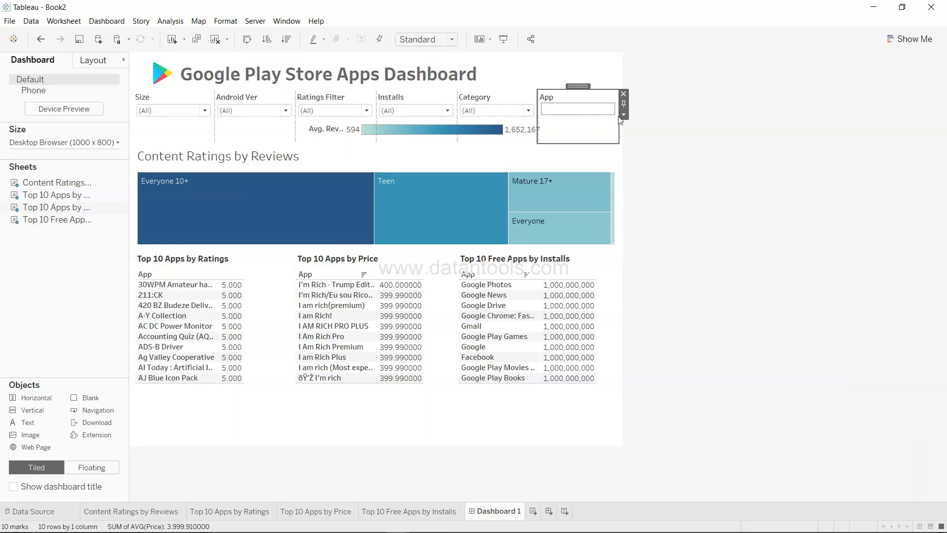
click(623, 94)
Step: Add the Content Rating filter to the dashboard from the Content Ratings by Reviews treemap
click(580, 141)
click(624, 166)
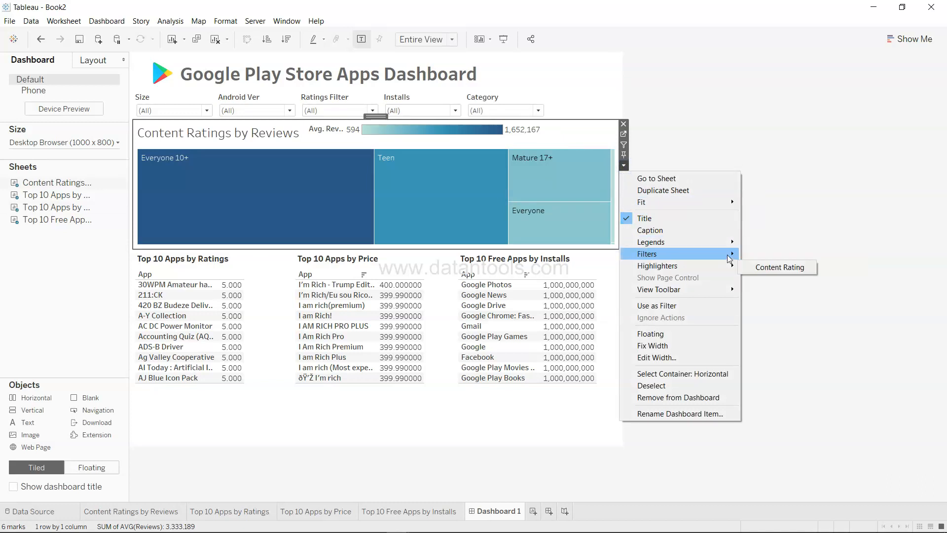
mouse_move(729, 258)
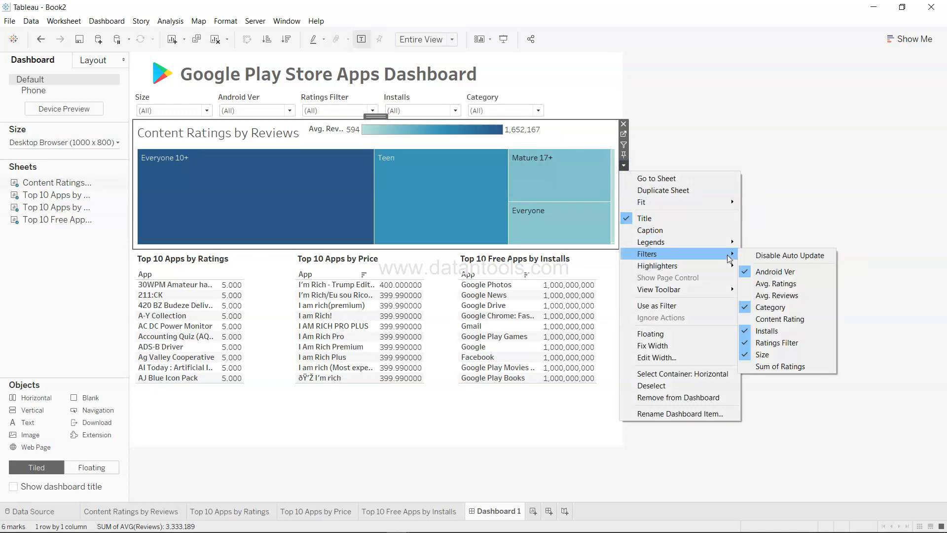
click(803, 320)
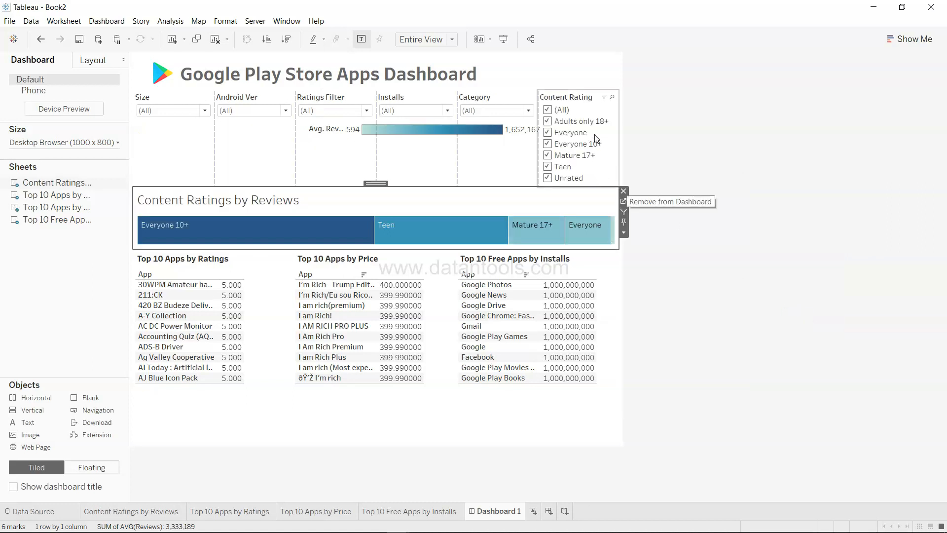
Step: Apply the Content Rating filter to all worksheets using this data source and display it as a multiple values dropdown
click(624, 114)
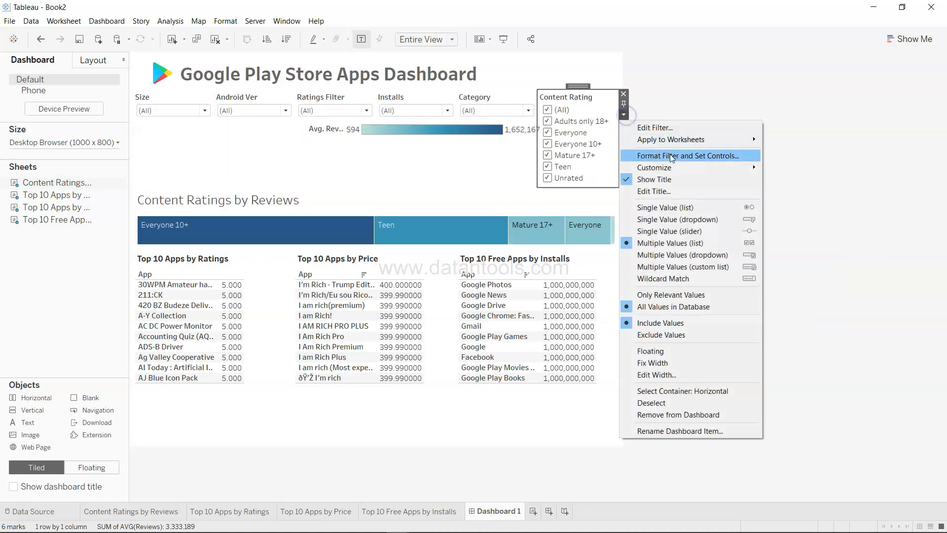
mouse_move(686, 141)
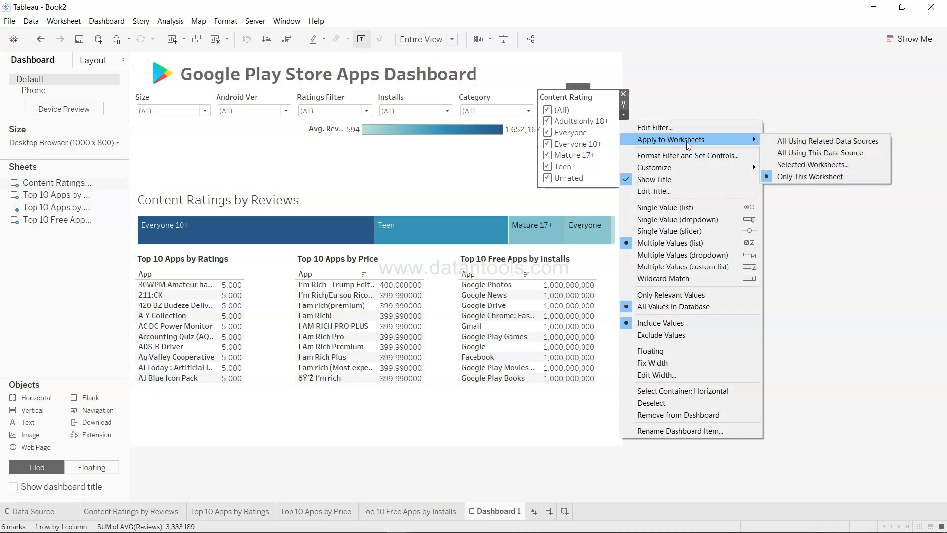
click(798, 153)
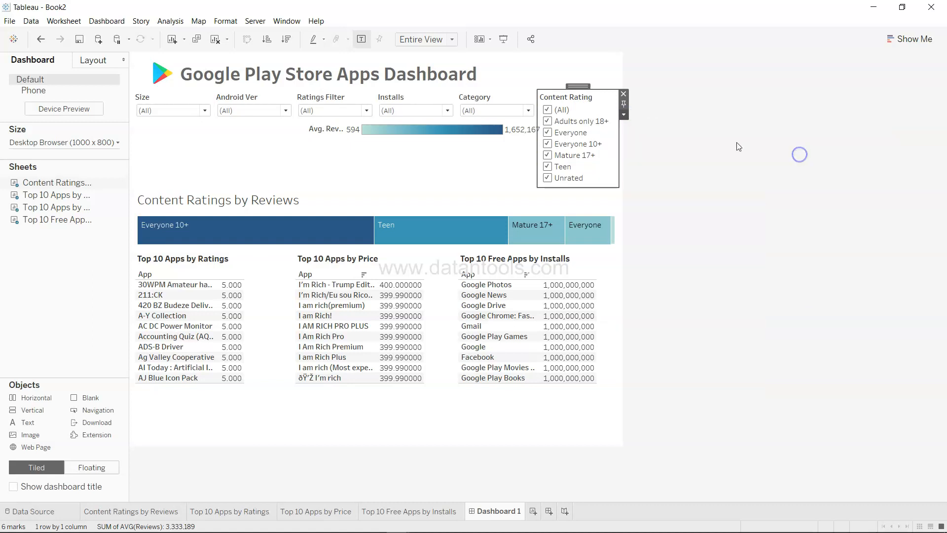
click(624, 114)
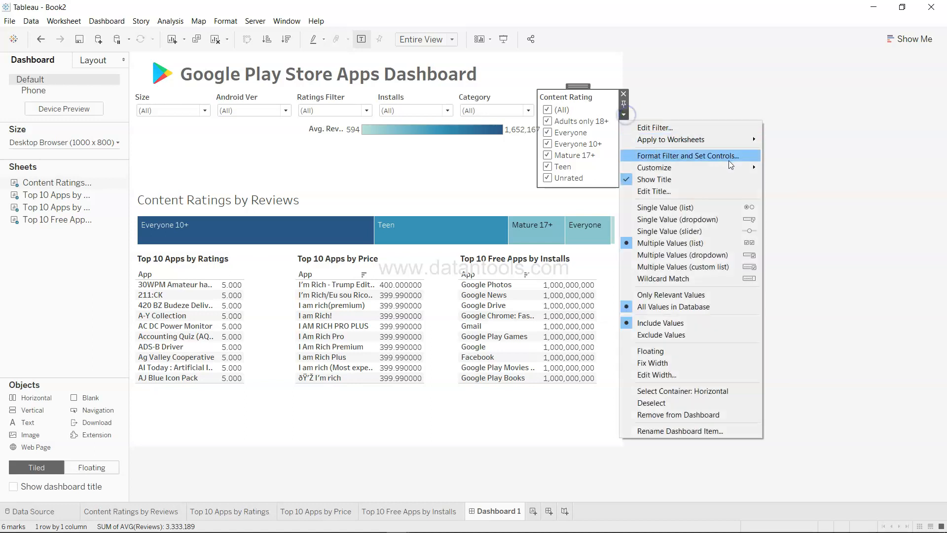
click(729, 255)
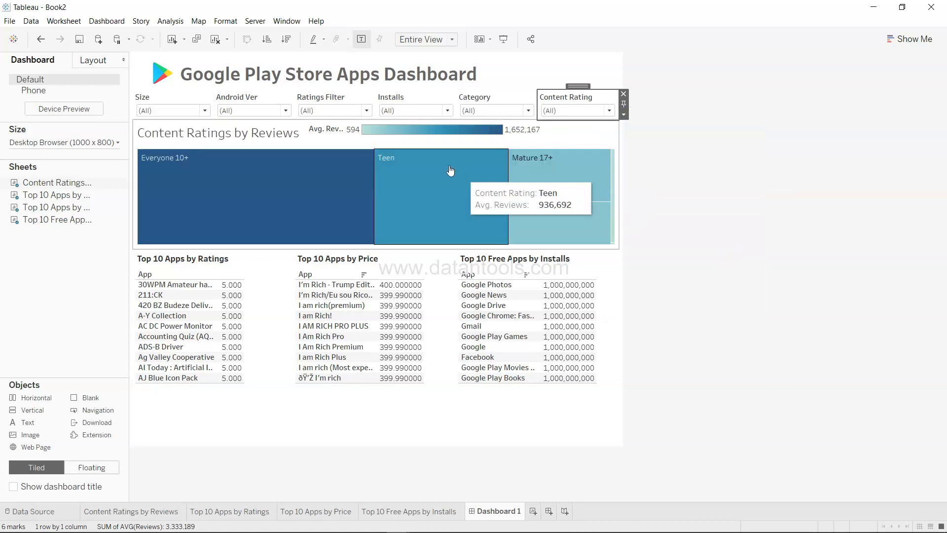
click(824, 166)
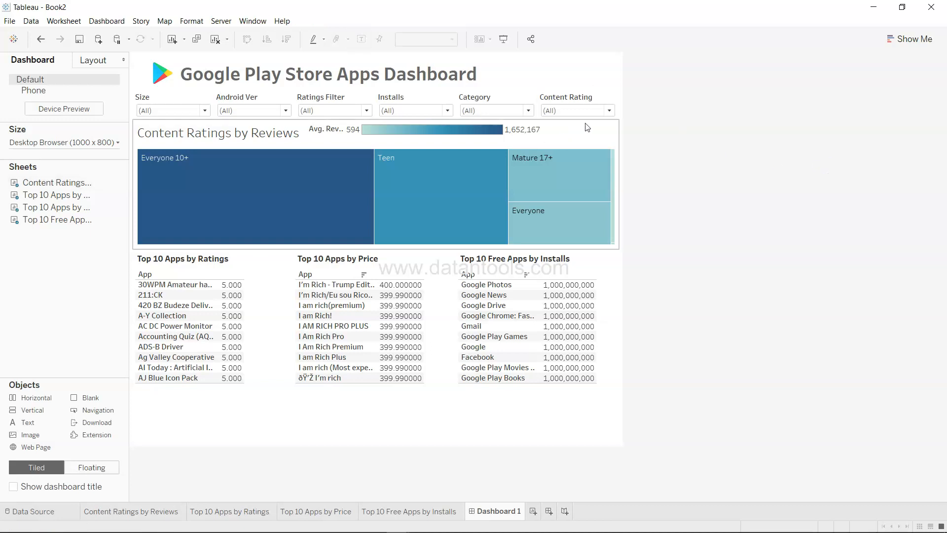
Step: Show the Apply button on the Content Rating filter
click(589, 110)
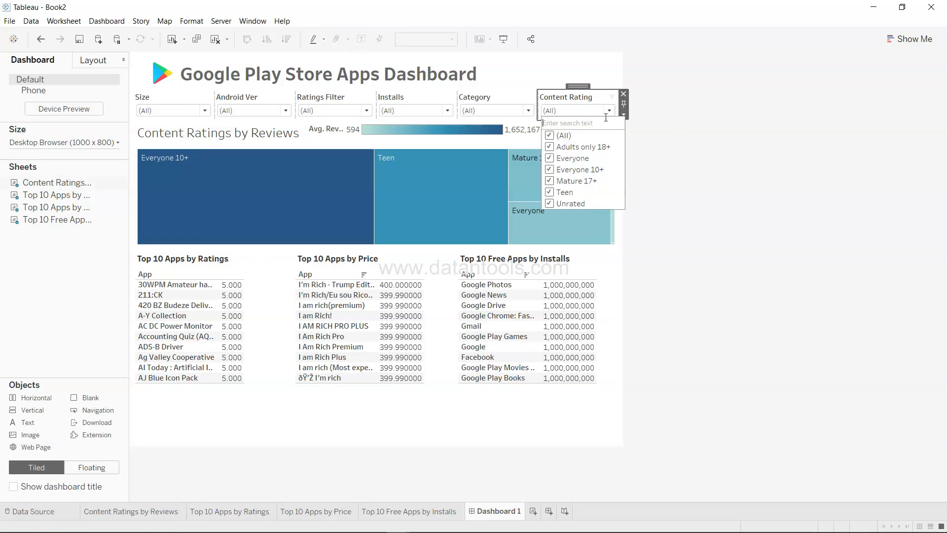
click(625, 116)
click(625, 115)
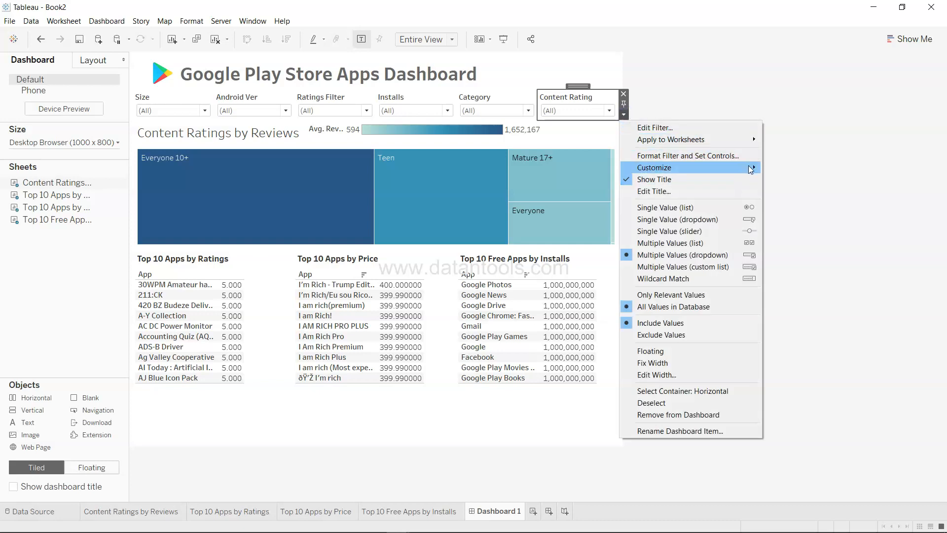
mouse_move(740, 168)
click(820, 235)
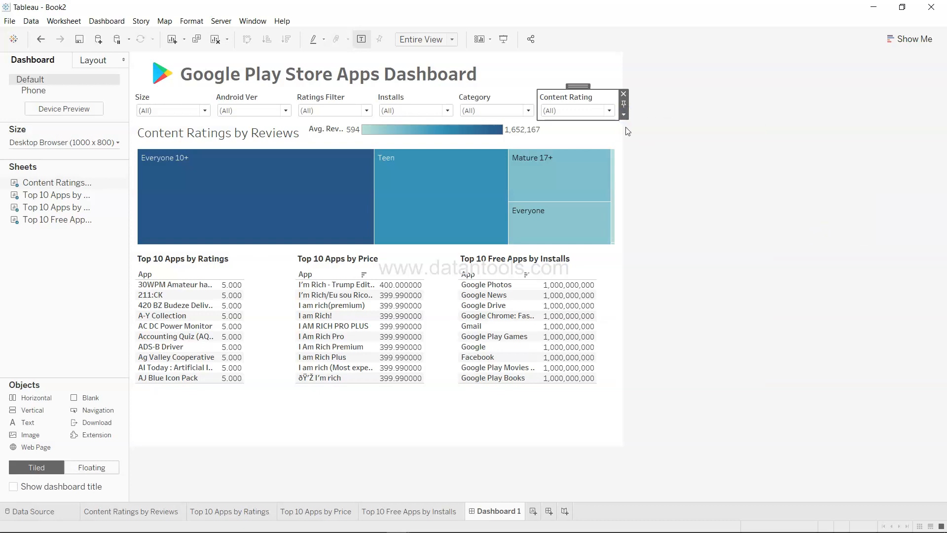
Step: Clear all values in the Content Rating filter, select only Everyone 10+ and apply the selection
click(610, 110)
click(550, 136)
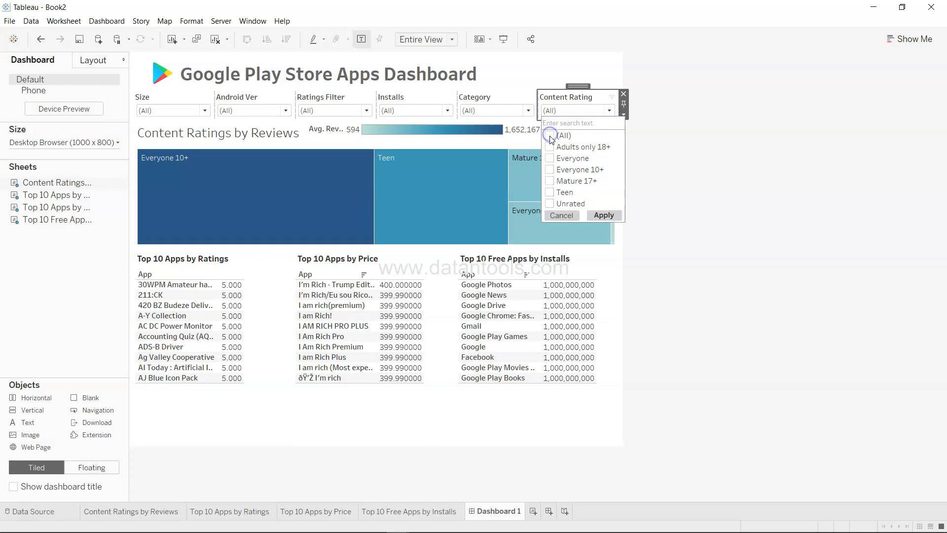
click(549, 170)
click(614, 215)
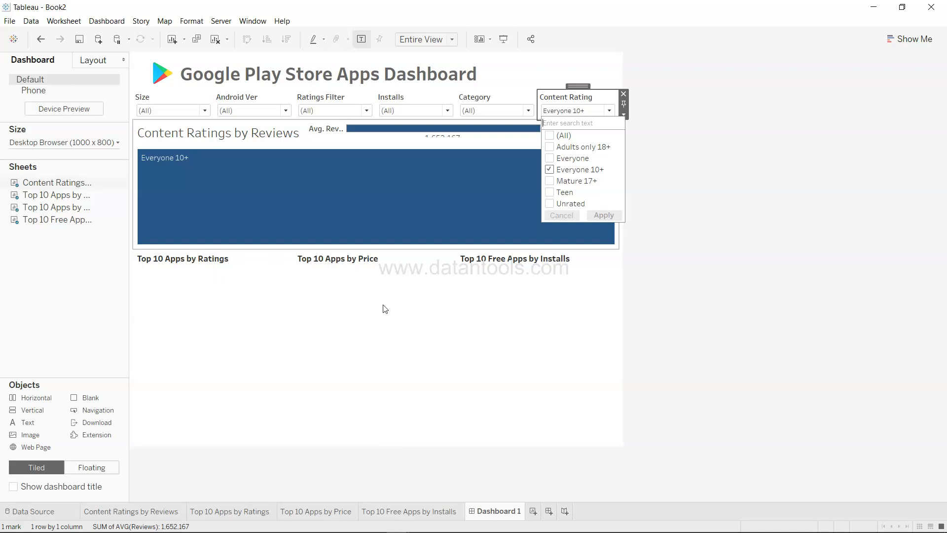
Step: Add Mature 17+, Teen, Unrated and Everyone one by one to the Content Rating selection, applying each change
click(550, 181)
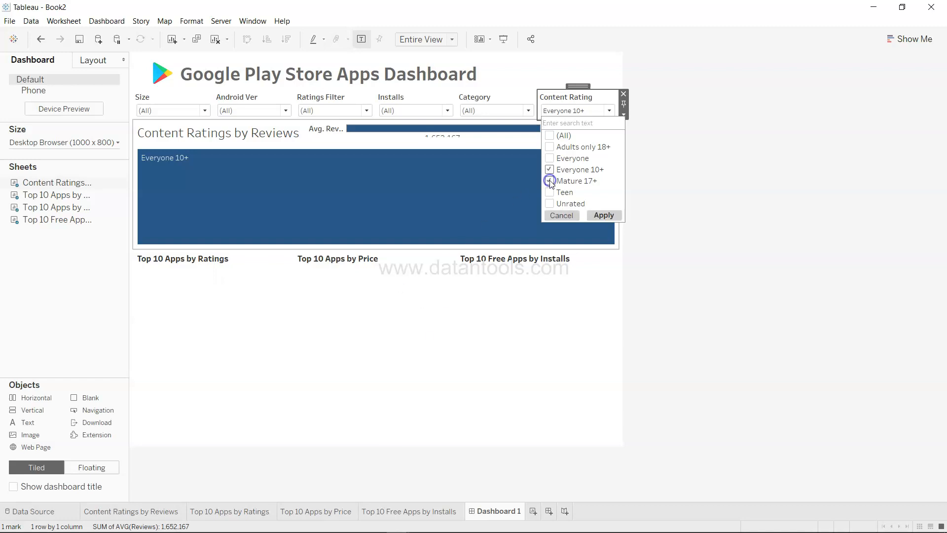
click(597, 215)
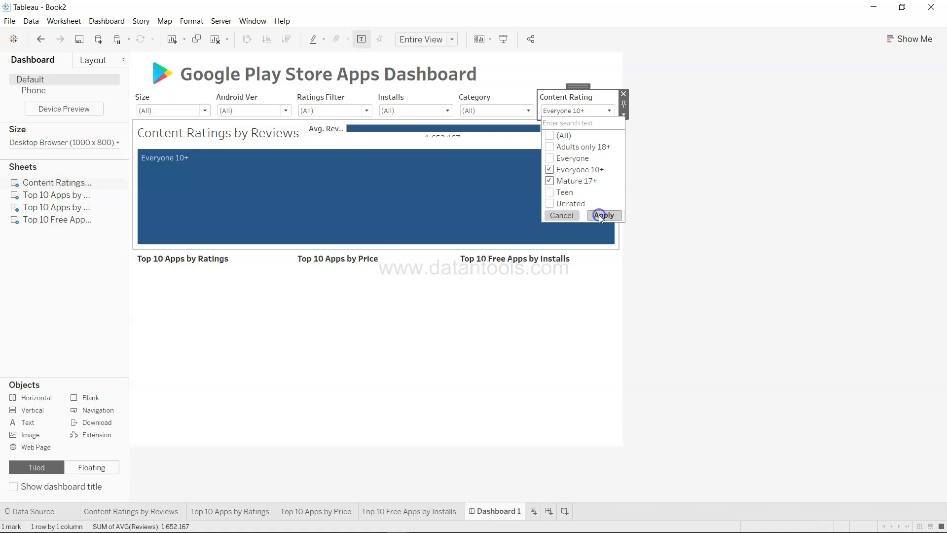
click(550, 192)
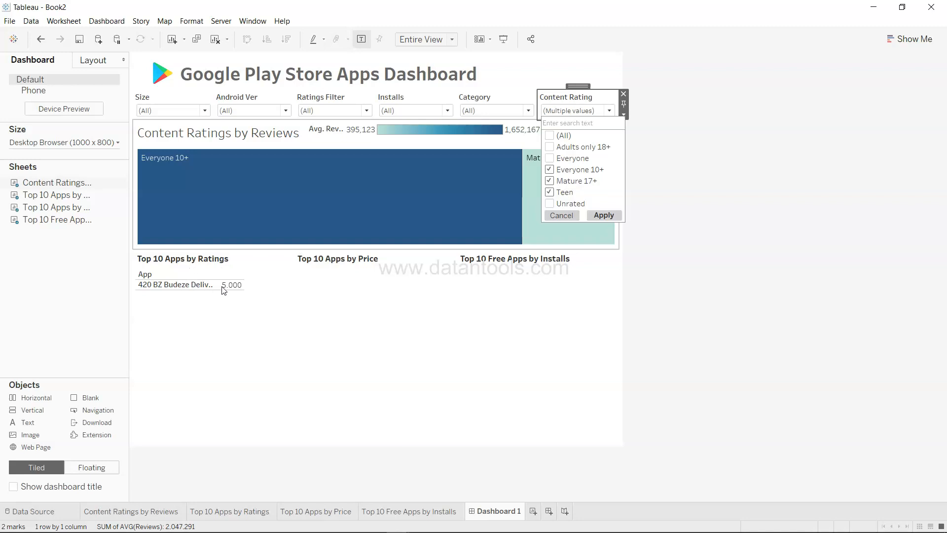
click(608, 215)
click(549, 203)
click(602, 216)
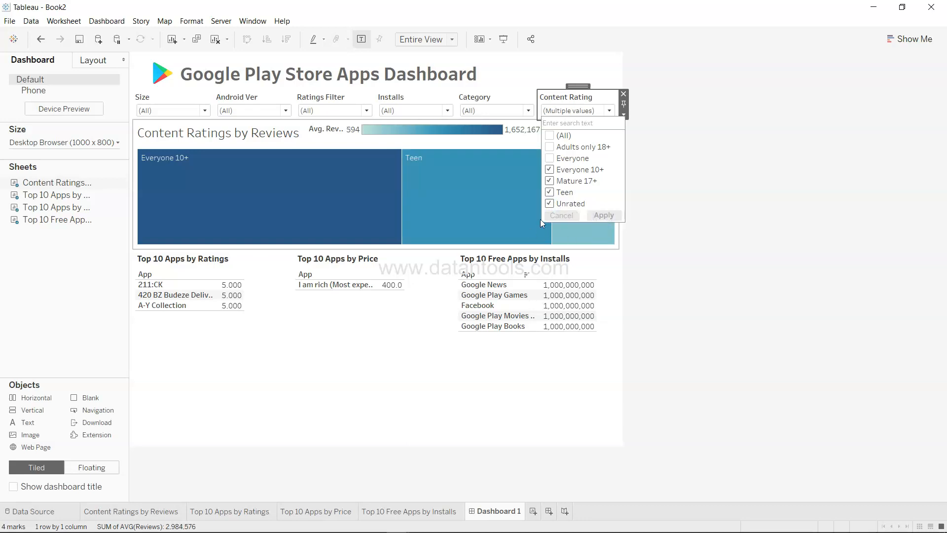
click(549, 158)
click(611, 215)
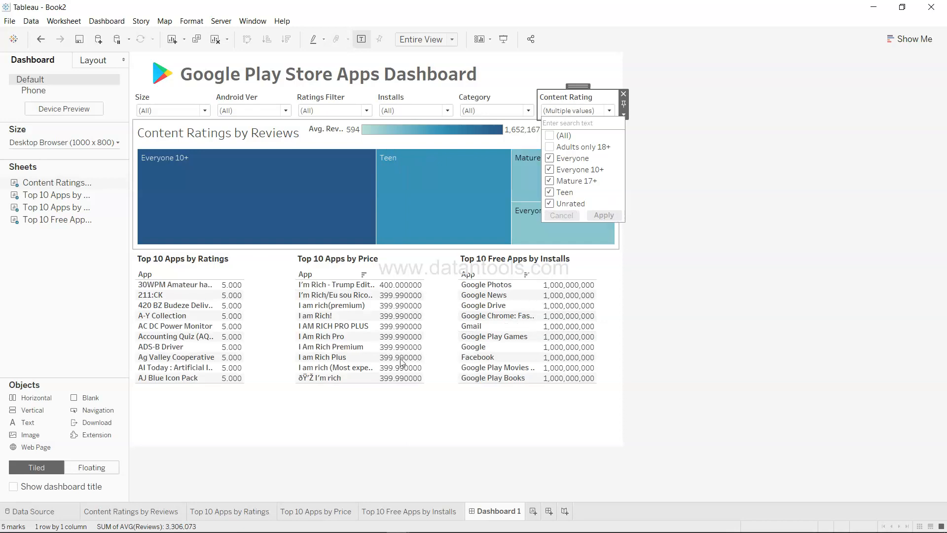
Step: Narrow the Content Rating filter to Everyone only and apply the selection
click(549, 181)
click(549, 192)
click(549, 204)
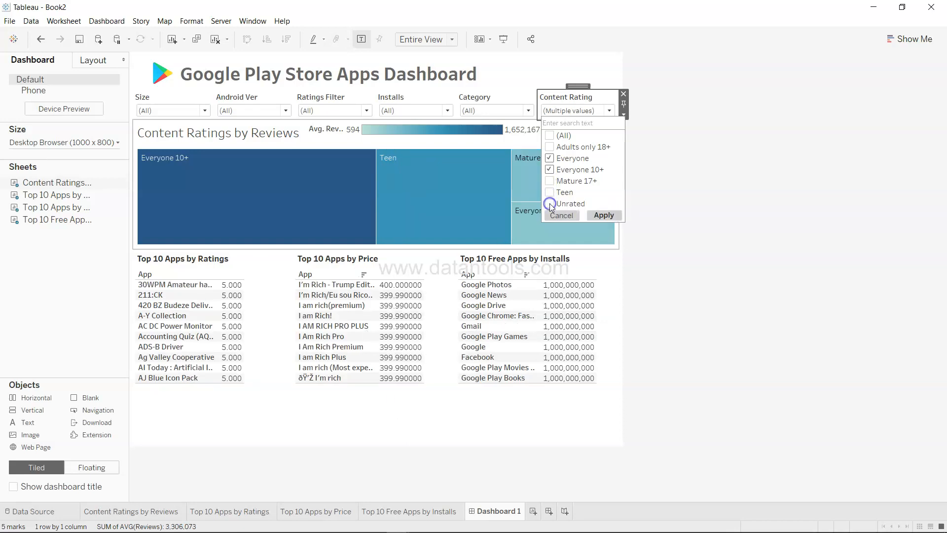
click(550, 170)
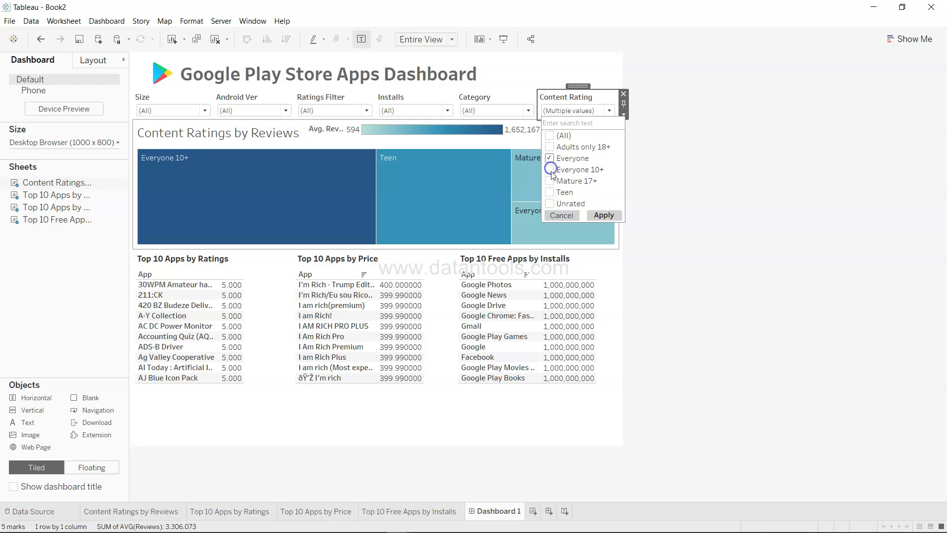
click(611, 215)
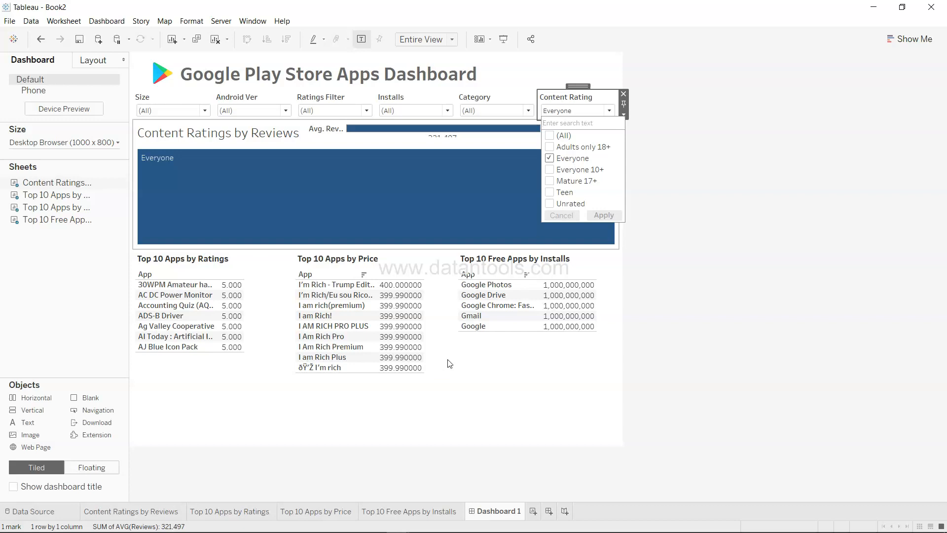
Step: Reselect all values in the Content Rating filter, apply the selection and close the list
click(548, 136)
click(602, 215)
click(688, 256)
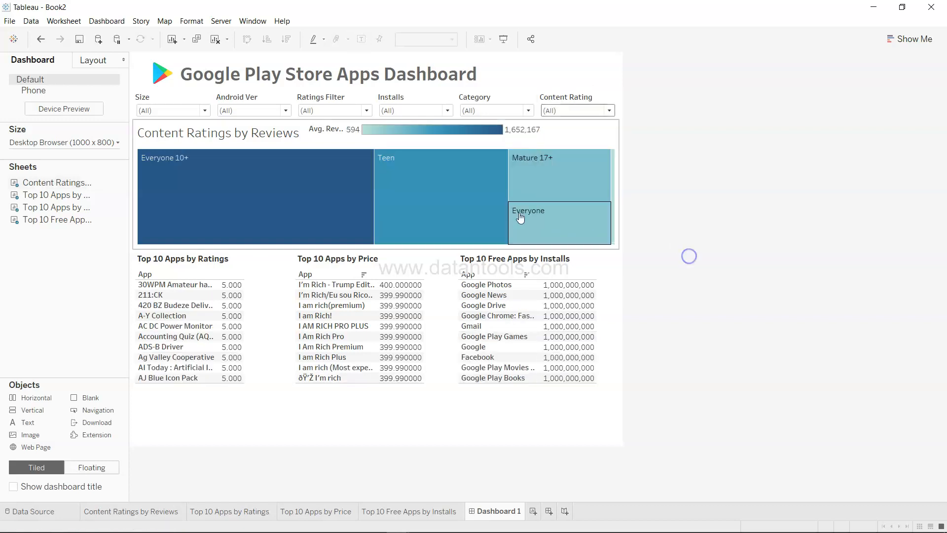
Step: Clear all values in the Ratings Filter, select only rating 4 and apply the selection
click(366, 110)
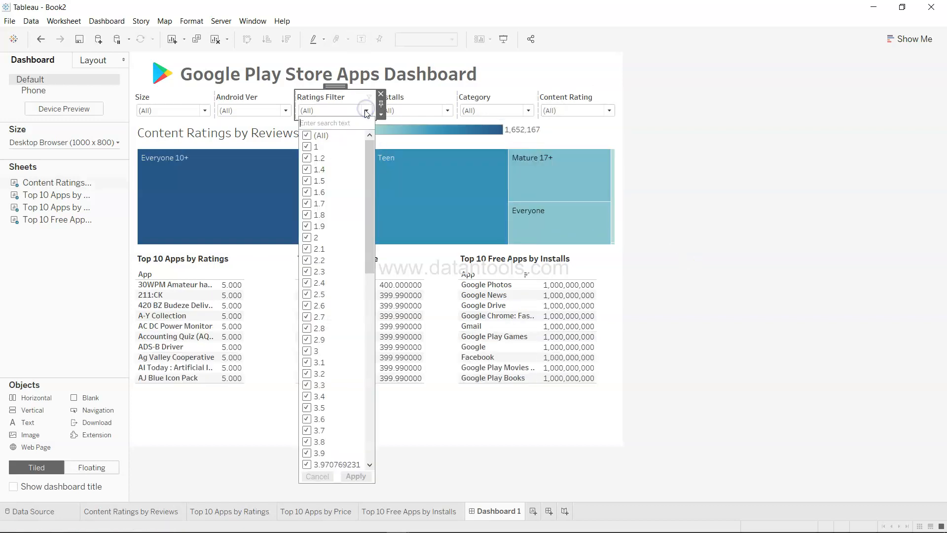
click(307, 136)
scroll(337, 306, down, 10)
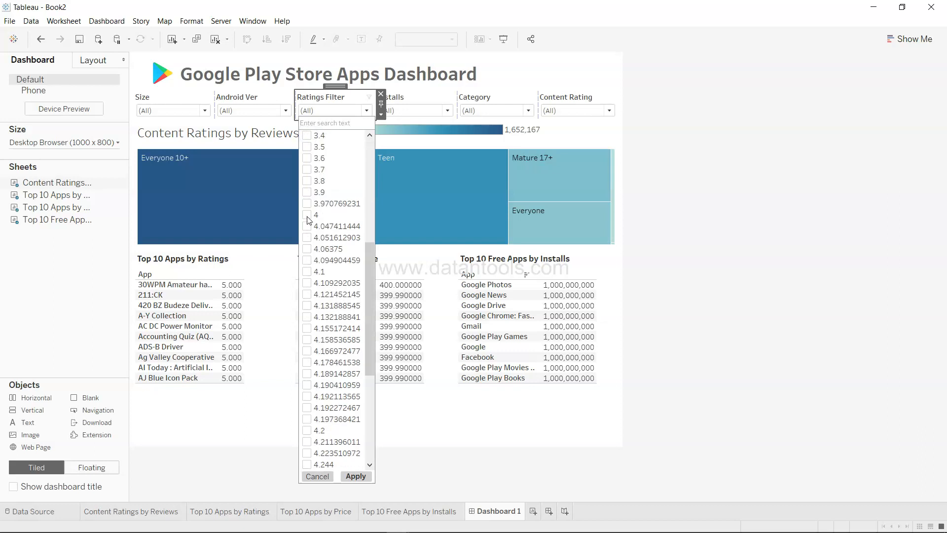
click(353, 476)
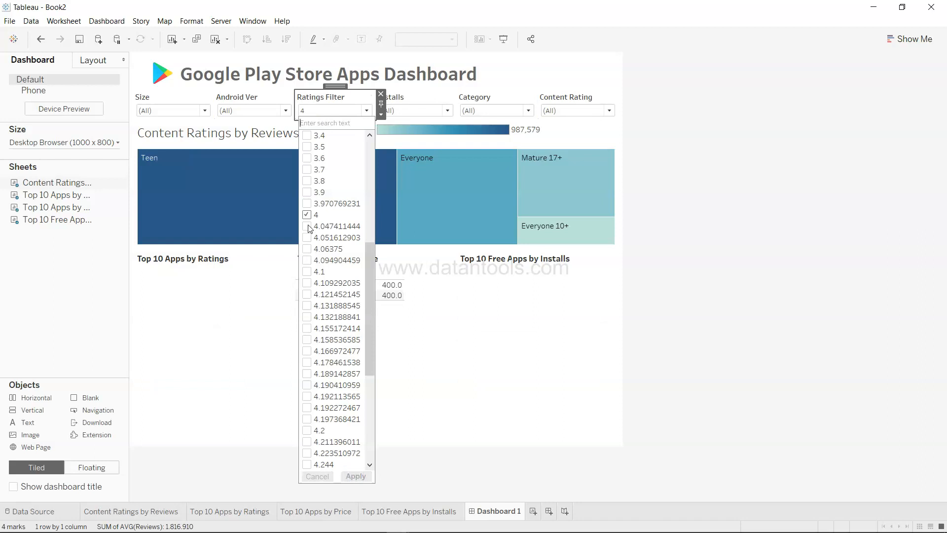
Step: Add every rating from 4.047411444 up to the first 4.3 entry to the Ratings Filter selection and apply it
click(307, 226)
click(308, 237)
click(307, 249)
click(308, 261)
click(307, 272)
click(307, 283)
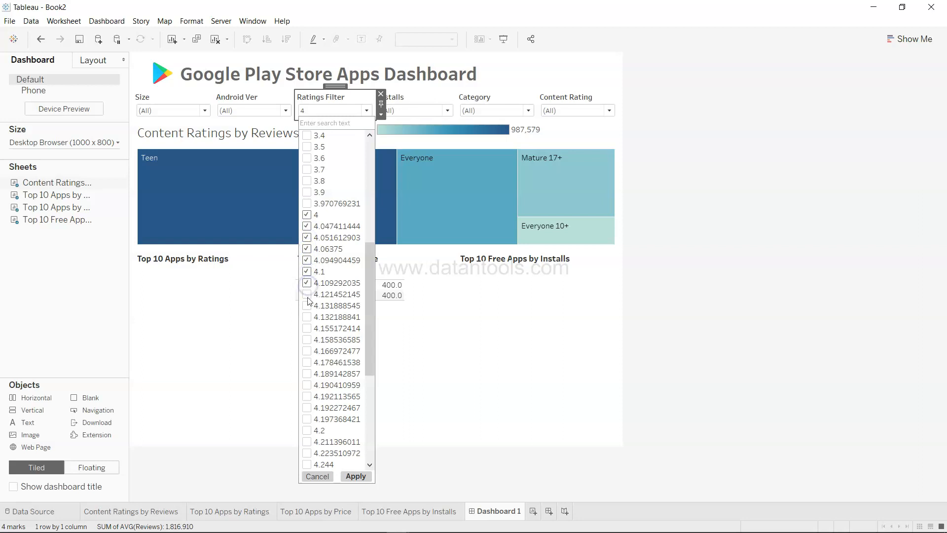
click(307, 295)
click(307, 306)
click(307, 317)
click(307, 328)
click(307, 339)
click(307, 351)
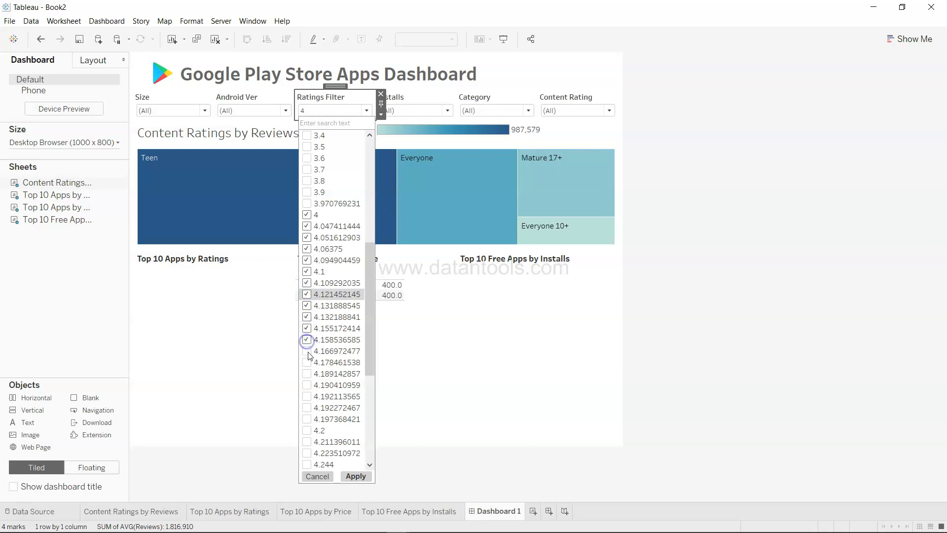
scroll(308, 353, down, 6)
scroll(308, 351, up, 5)
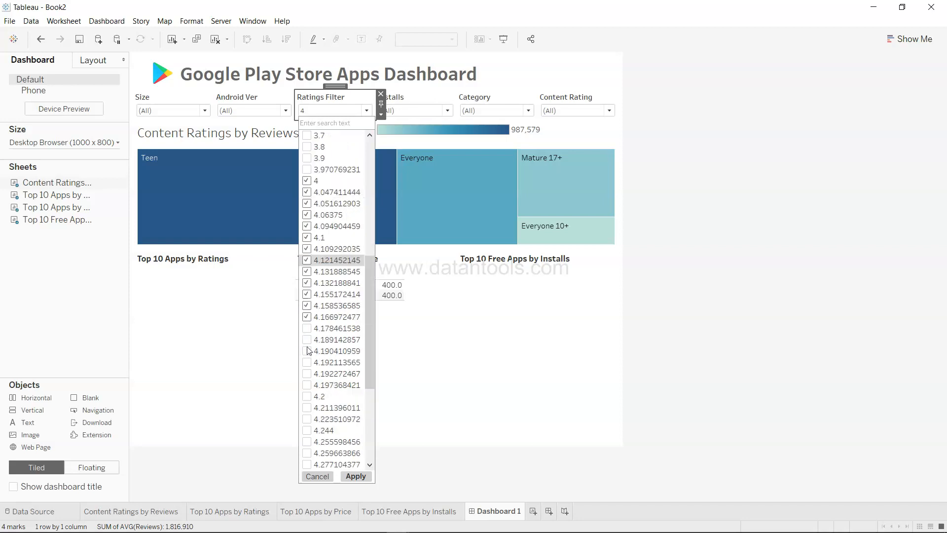
click(308, 345)
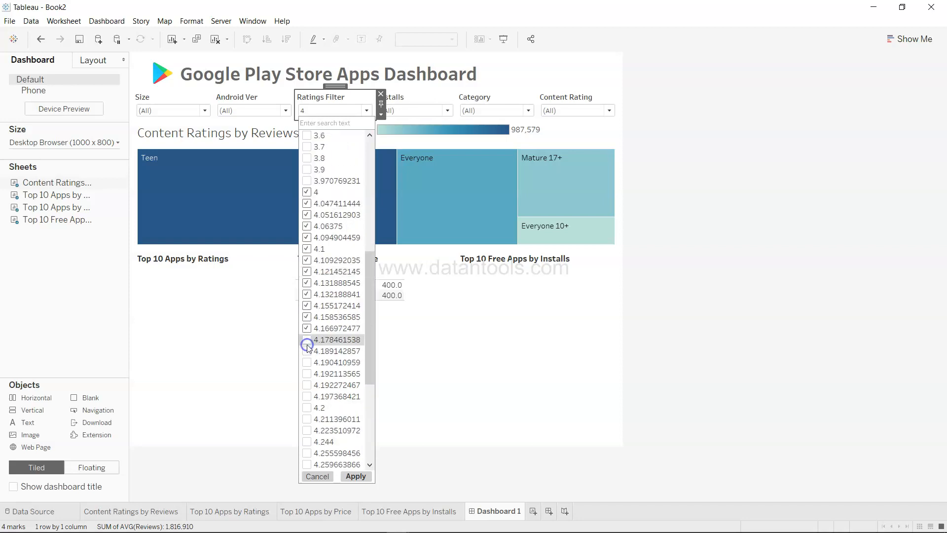
click(307, 353)
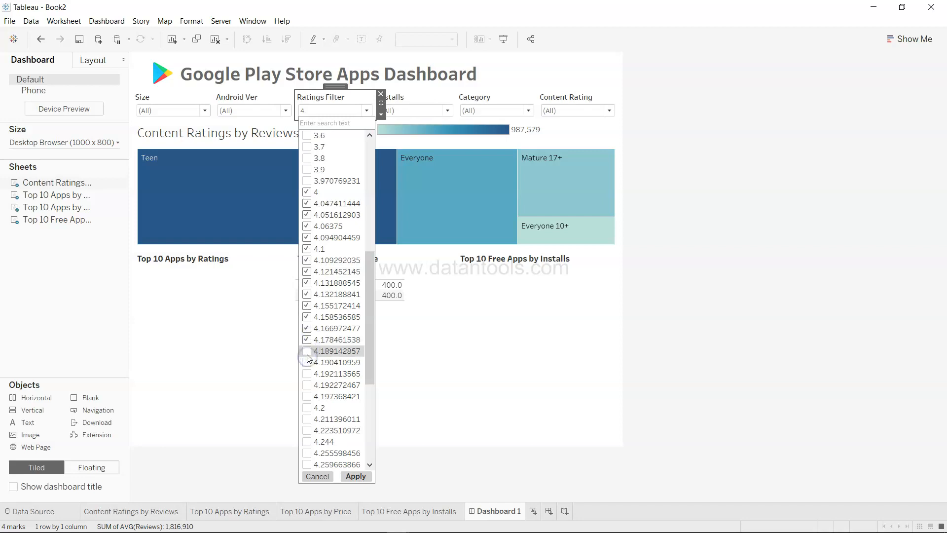
click(307, 364)
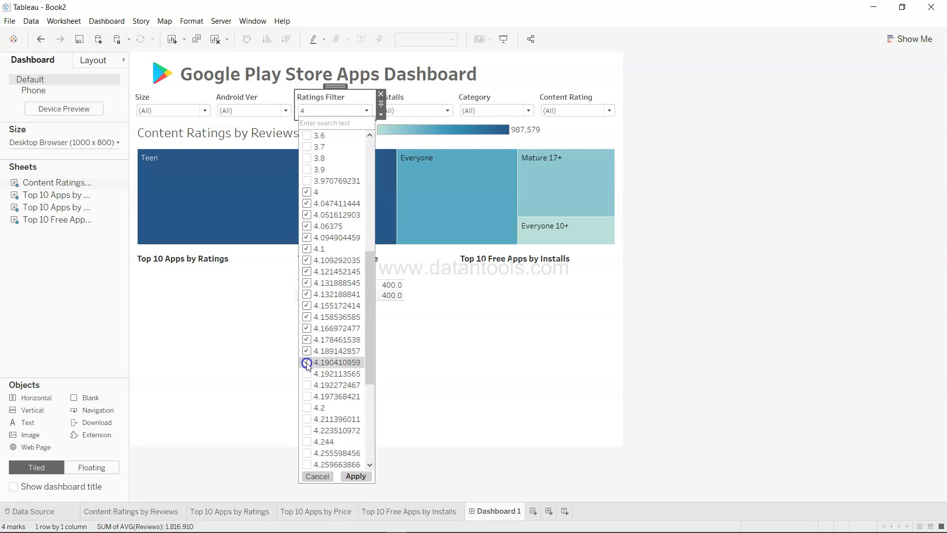
click(307, 374)
click(307, 385)
click(307, 397)
click(306, 408)
click(307, 430)
click(307, 442)
click(307, 453)
scroll(307, 454, down, 3)
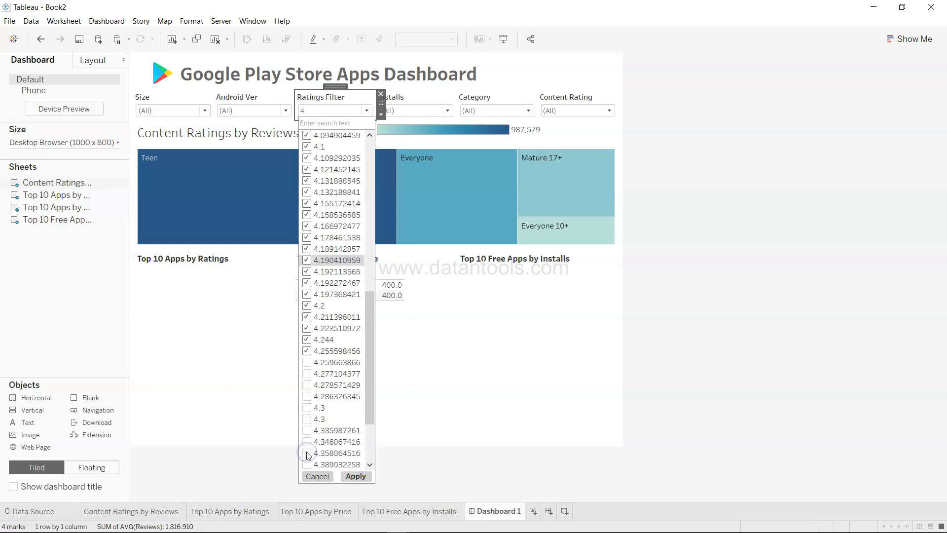
click(307, 374)
click(306, 385)
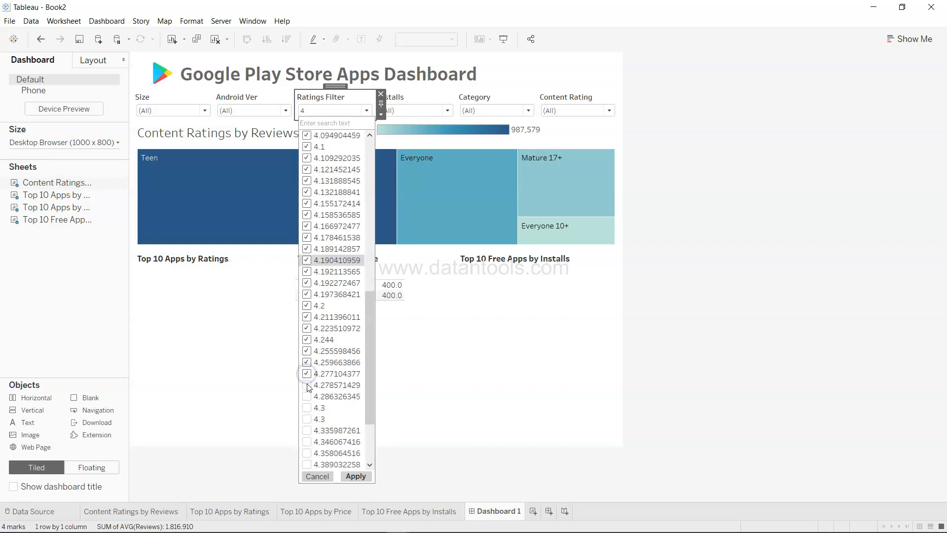
click(306, 397)
click(307, 408)
click(356, 476)
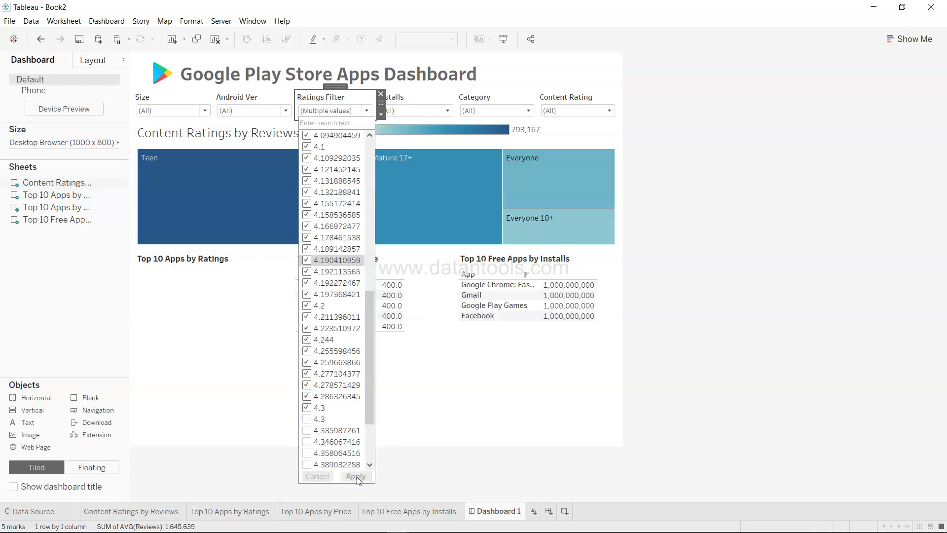
Step: Add the second 4.3 entry, 4.335987261 through 4.389032258, 4.9 and 5 to the Ratings Filter and apply the selection
scroll(321, 401, down, 3)
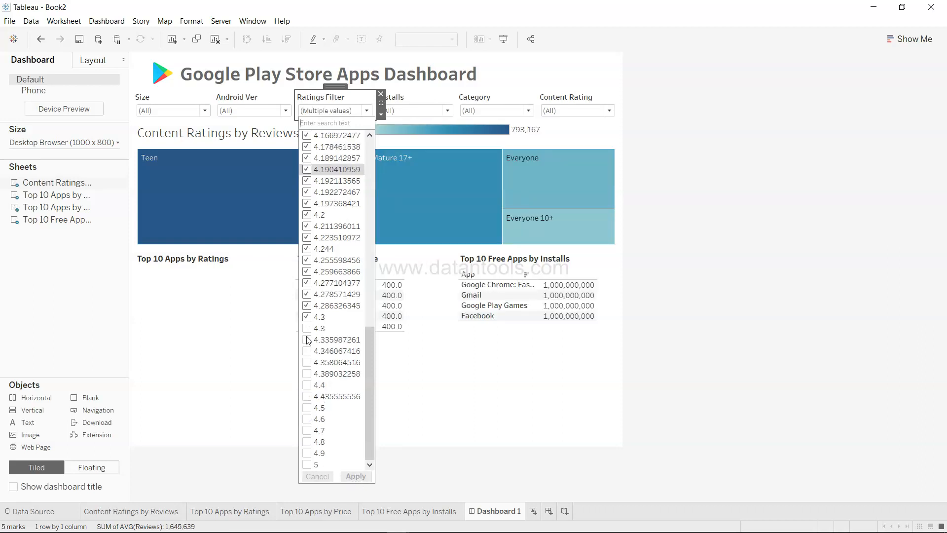
click(307, 328)
click(307, 340)
click(306, 353)
click(306, 363)
click(306, 374)
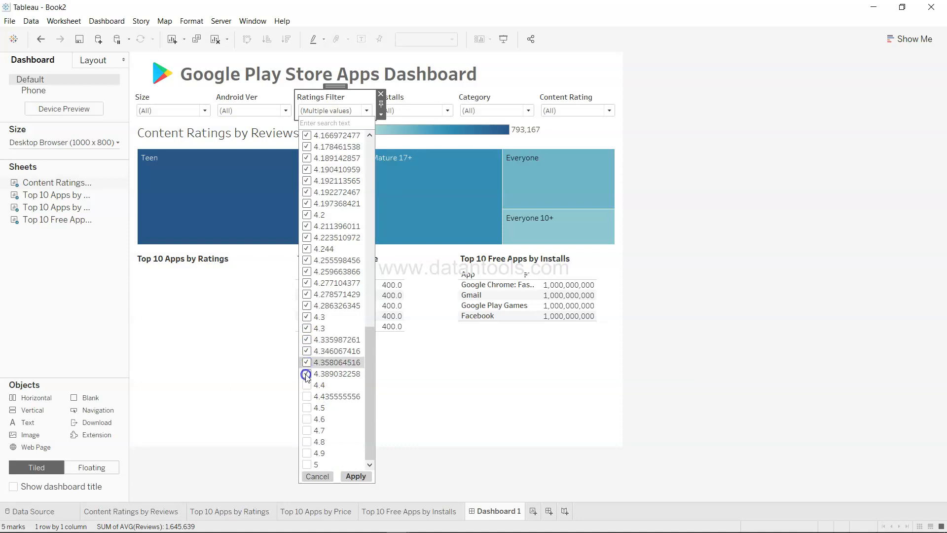
click(306, 464)
click(306, 453)
click(355, 476)
Step: Add the remaining ratings from 4.4 to 4.8 to the Ratings Filter, apply the selection and close the list
click(306, 441)
click(307, 430)
click(307, 419)
click(307, 408)
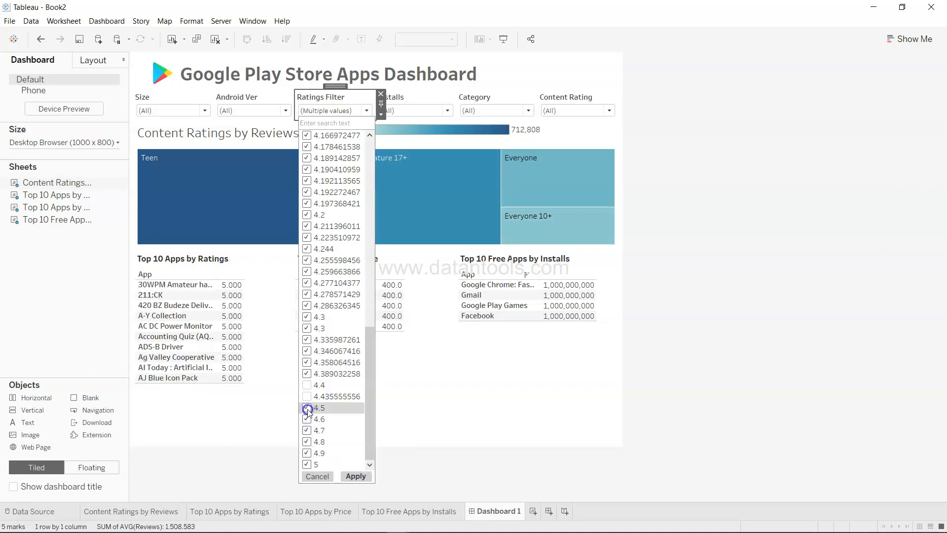
click(306, 386)
click(356, 476)
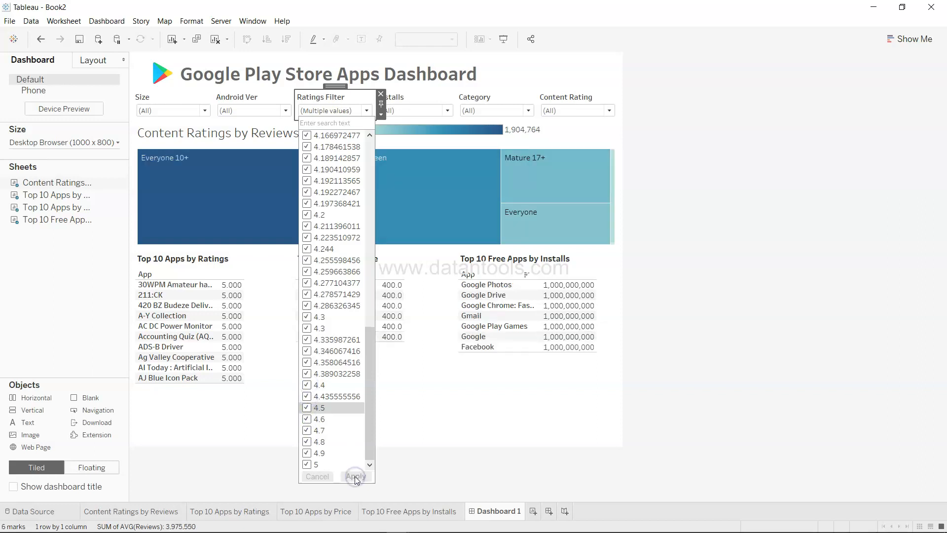
click(470, 443)
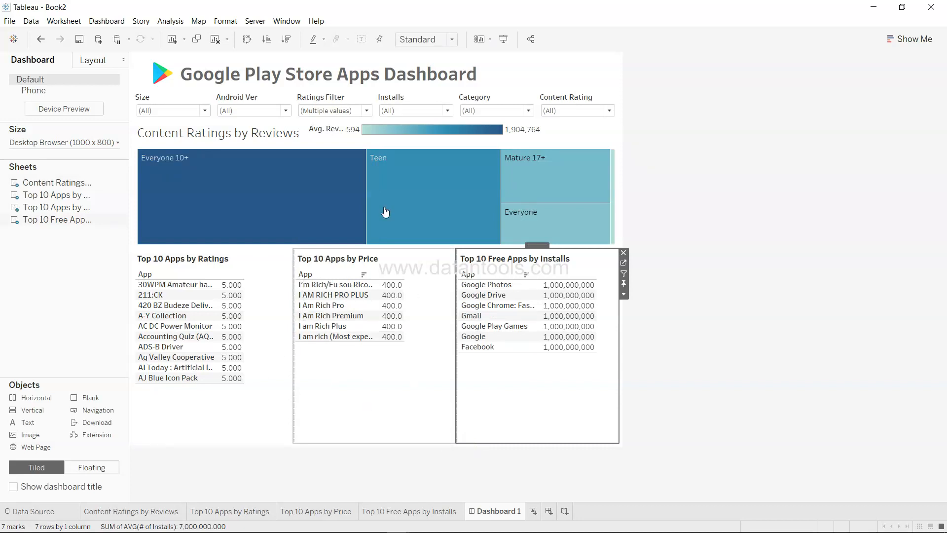
Step: Look through the values of the Android Ver filter and close its list unchanged
click(285, 110)
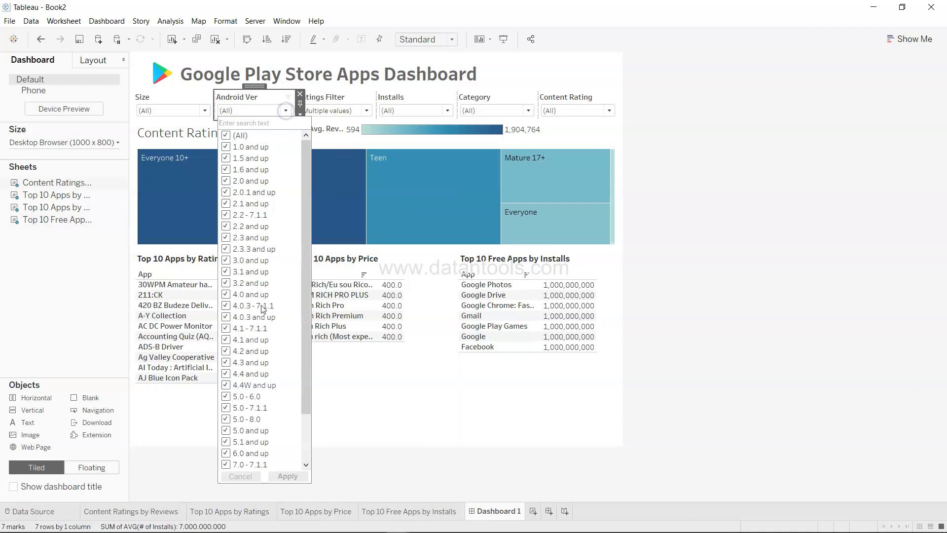
scroll(264, 345, down, 3)
scroll(263, 365, up, 3)
click(760, 341)
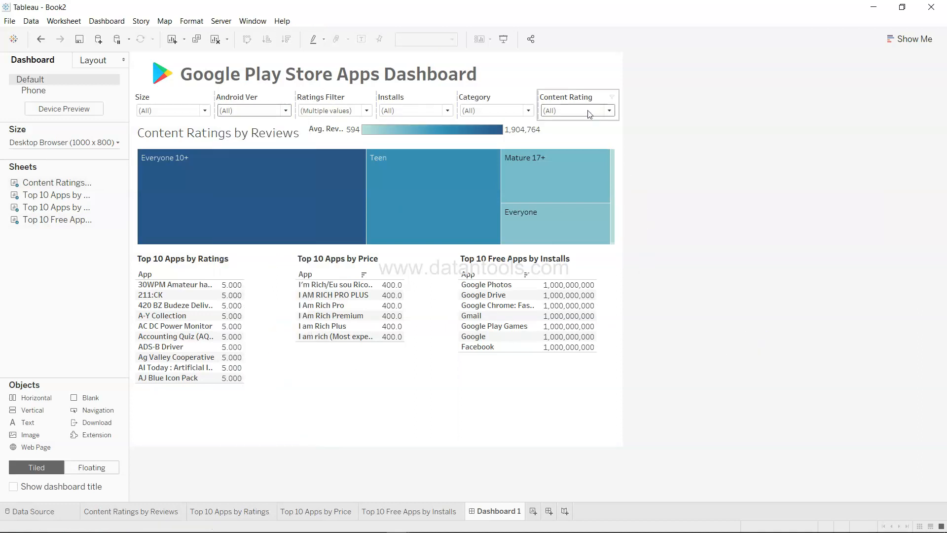
Step: Set the Content Ratings by Reviews treemap to act as a filter for the dashboard
mouse_move(349, 207)
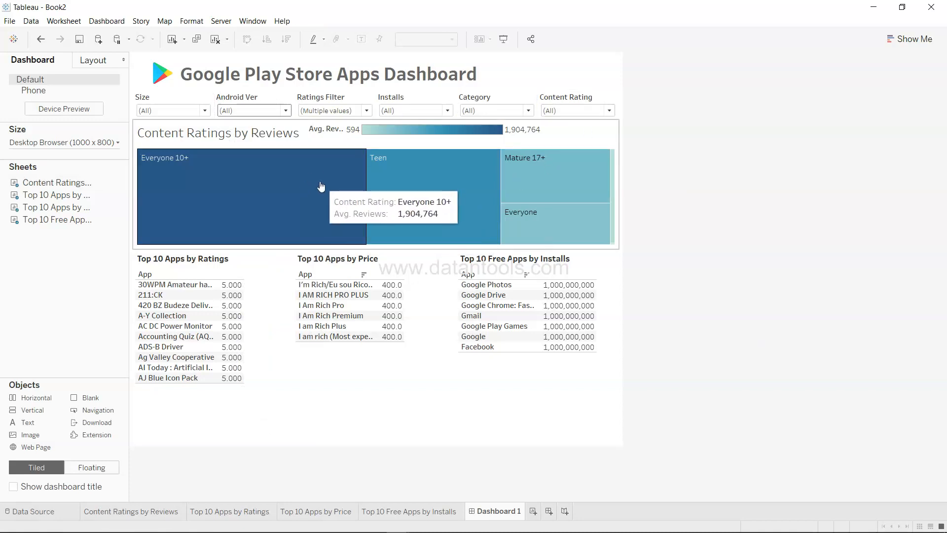
click(567, 137)
click(624, 145)
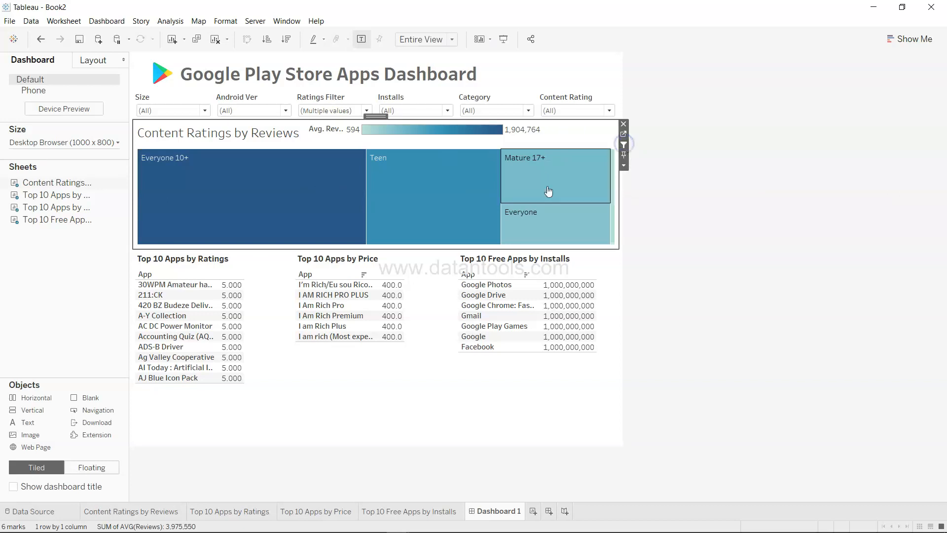
Step: Test the treemap filter with Everyone 10+, Teen, Mature 17+ and Everyone in turn, finishing by clearing the selection
click(286, 208)
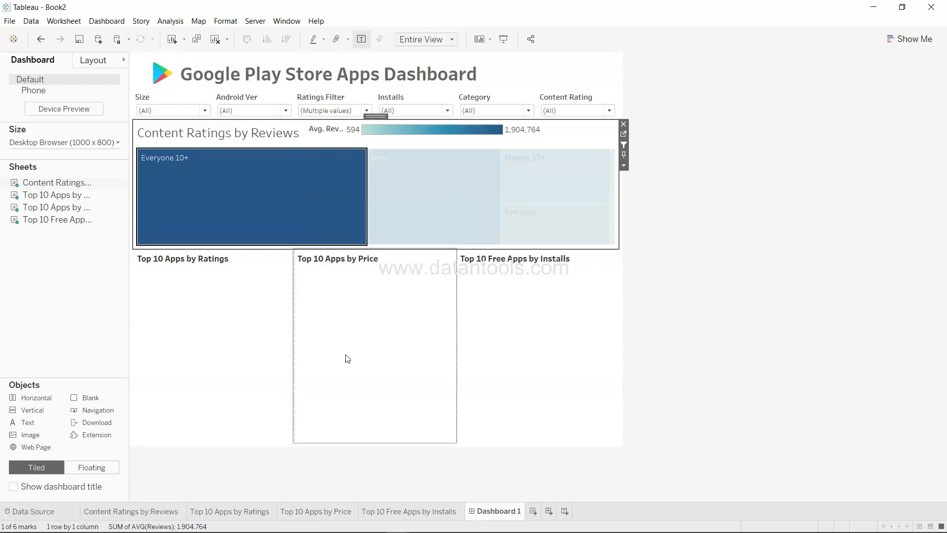
click(408, 183)
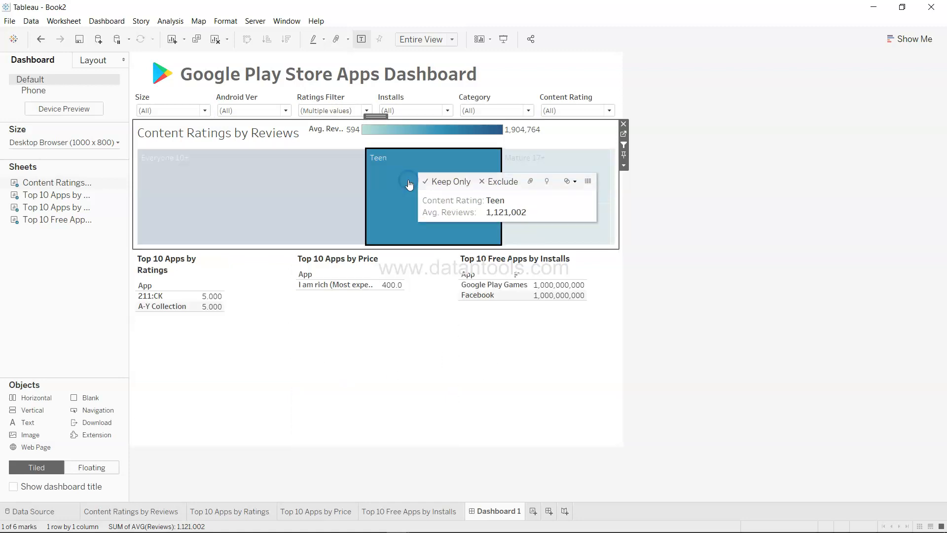
click(565, 174)
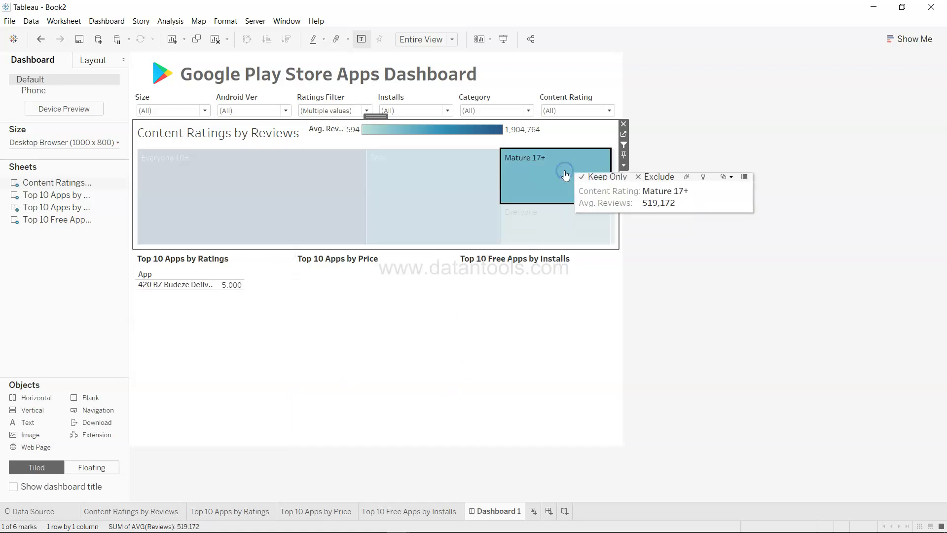
click(562, 223)
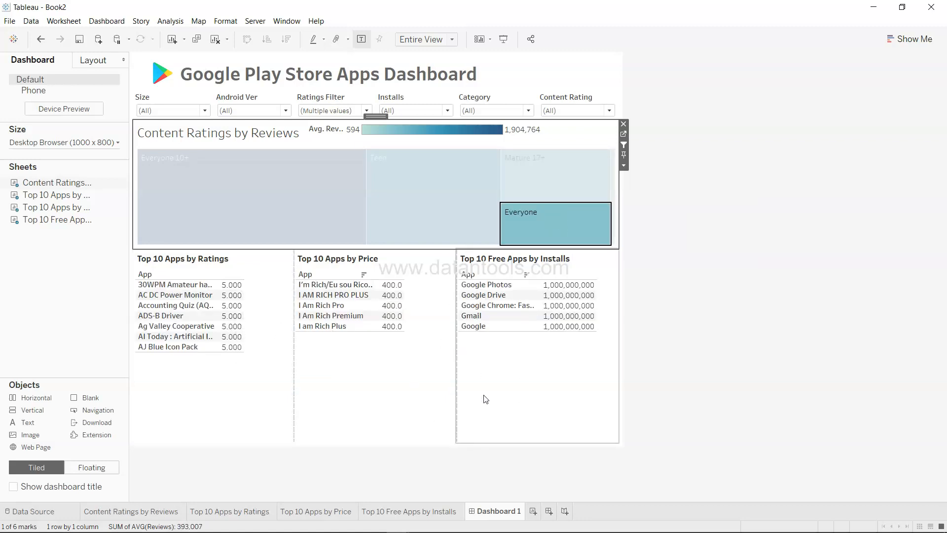
click(571, 234)
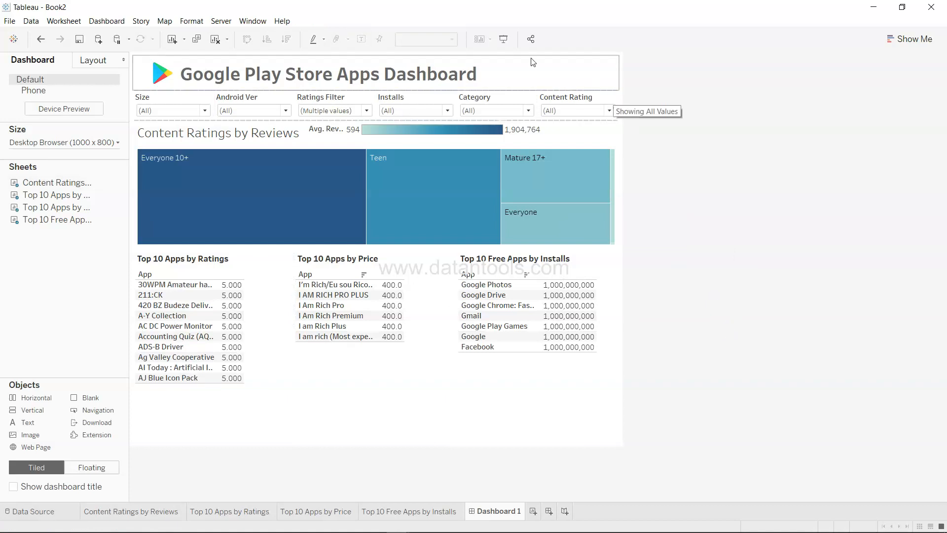
Step: Preview the dashboard in presentation mode and return to editing
click(504, 39)
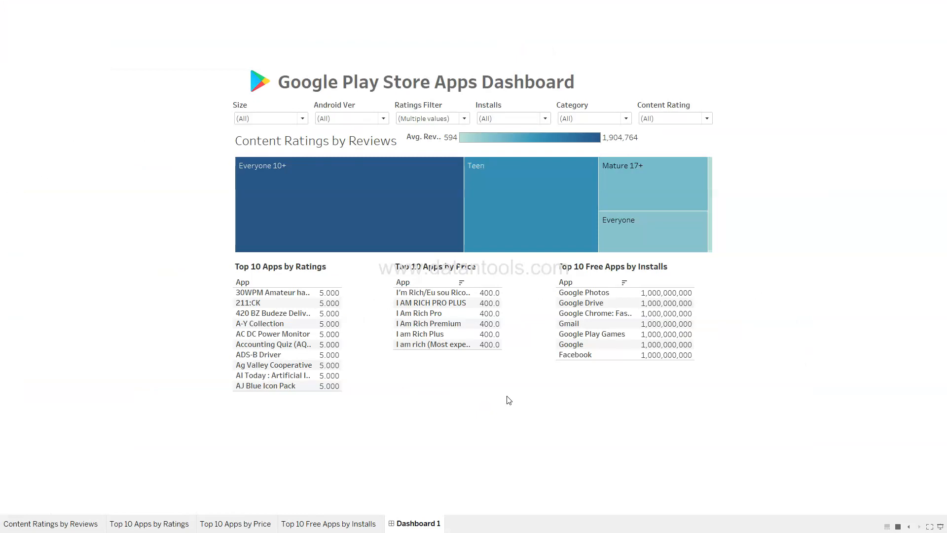
key(Escape)
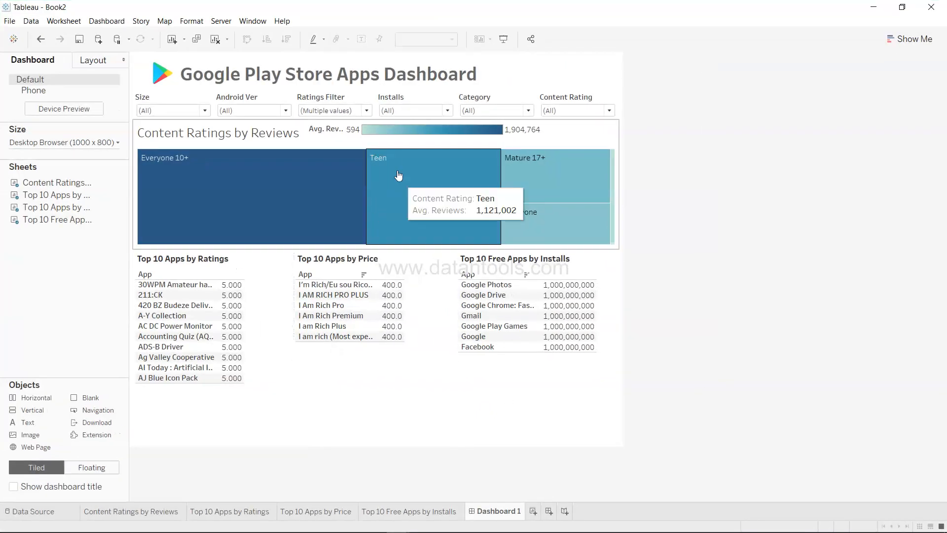
Step: Extend the Content Ratings by Reviews treemap downward and make the filter row above it taller
drag(419, 246, 427, 295)
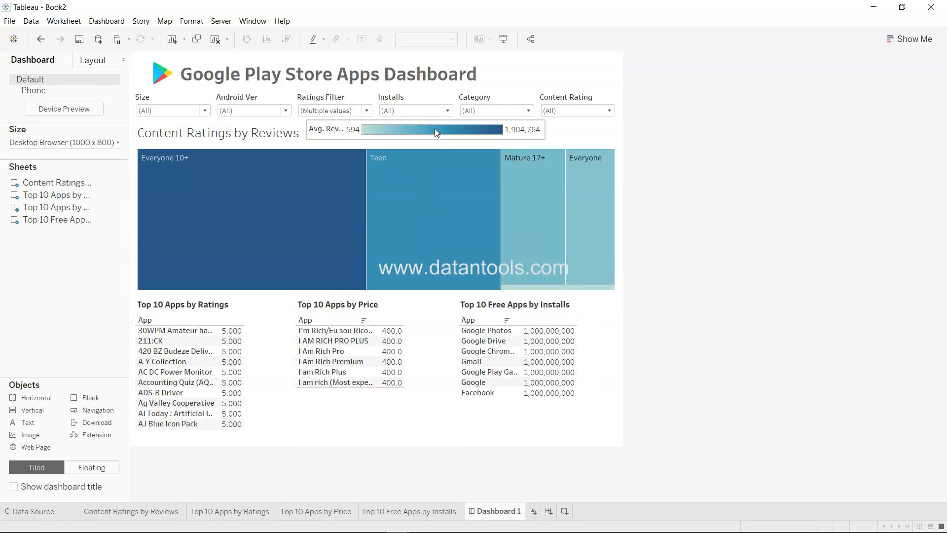
drag(438, 120, 442, 148)
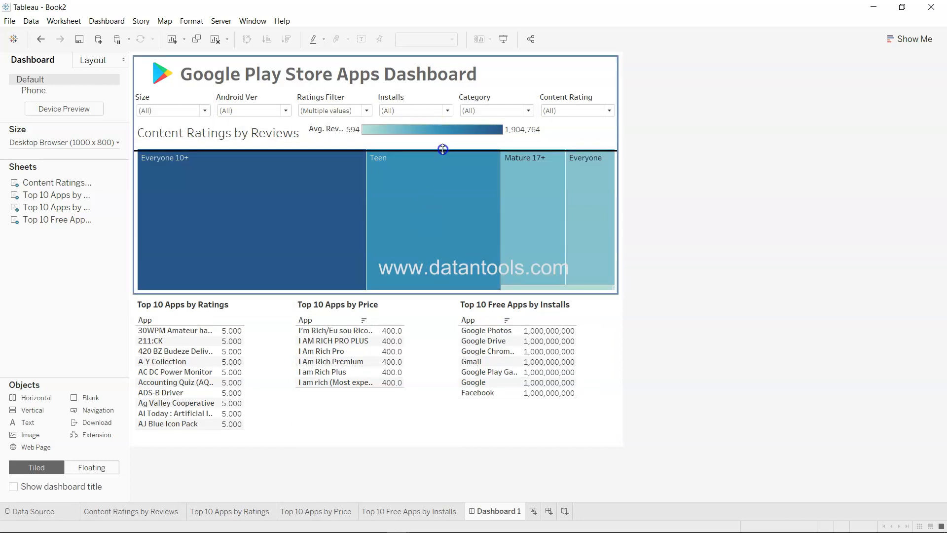
click(472, 142)
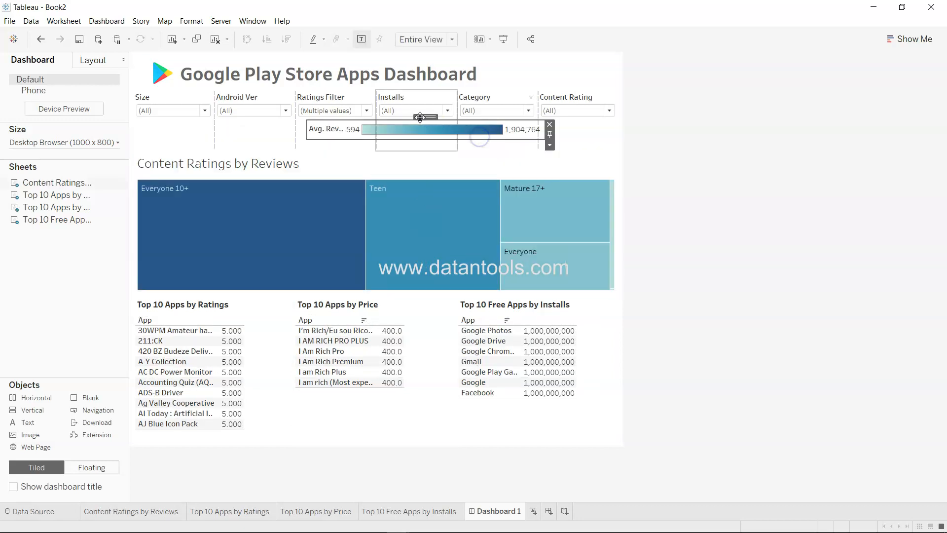
drag(419, 116, 402, 170)
key(ctrl+z)
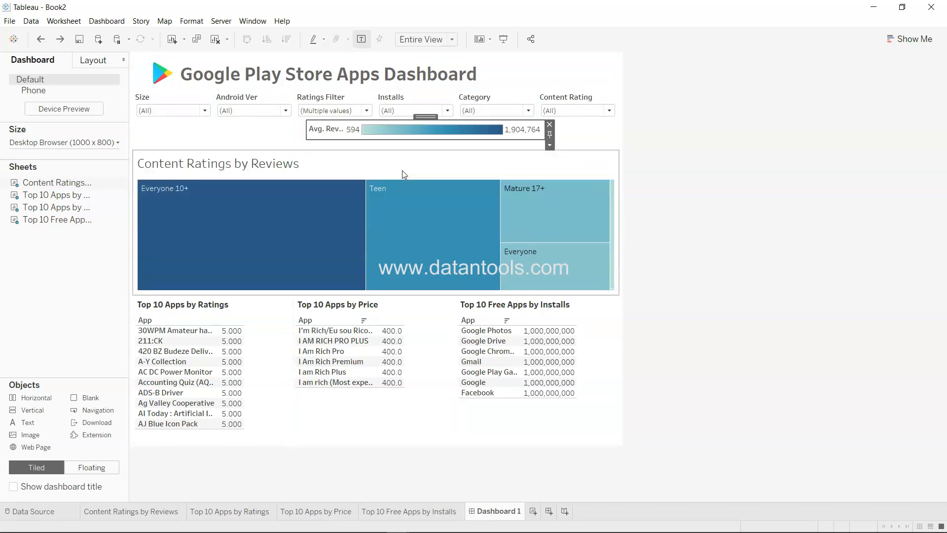
Step: Make the Avg. Reviews colour legend floating and place it beside the Content Ratings by Reviews title
click(549, 145)
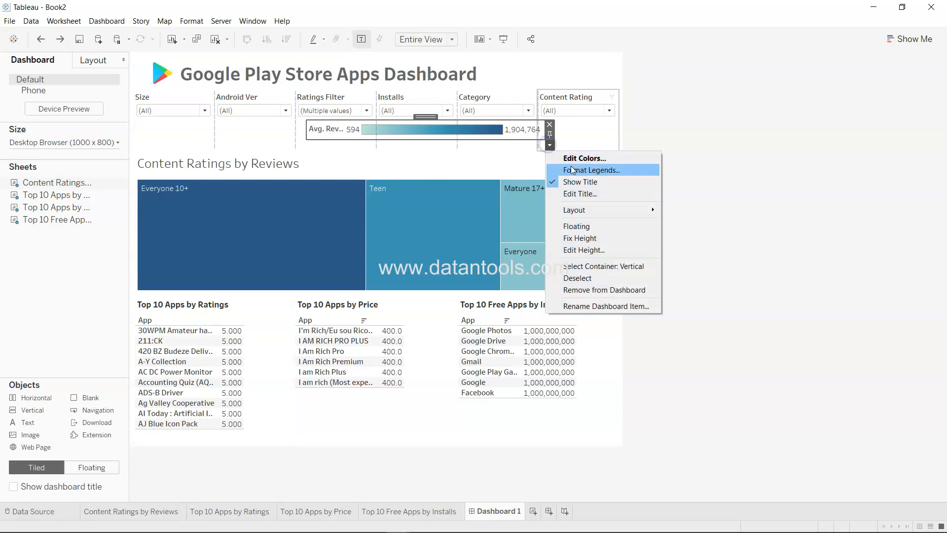
click(585, 227)
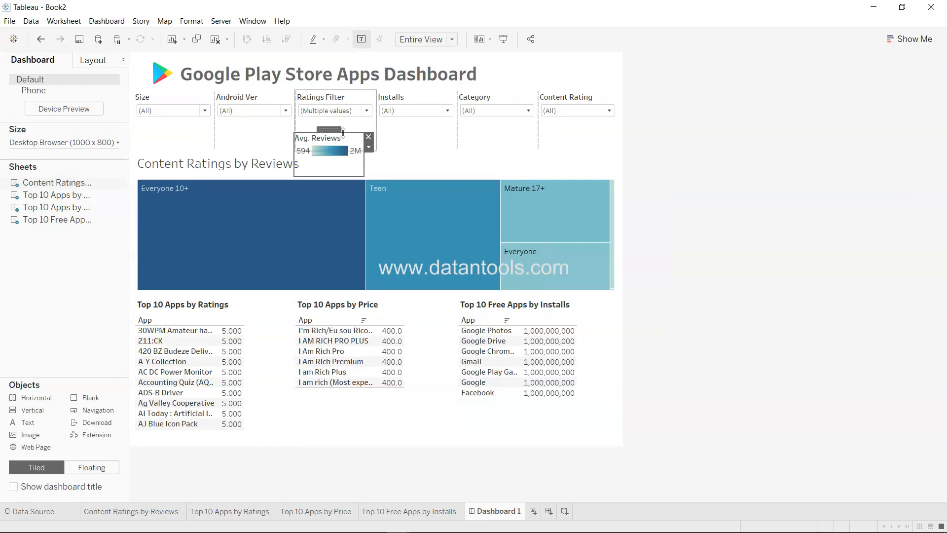
mouse_move(336, 129)
mouse_down()
mouse_move(353, 149)
mouse_move(338, 152)
mouse_move(336, 142)
mouse_up()
click(668, 203)
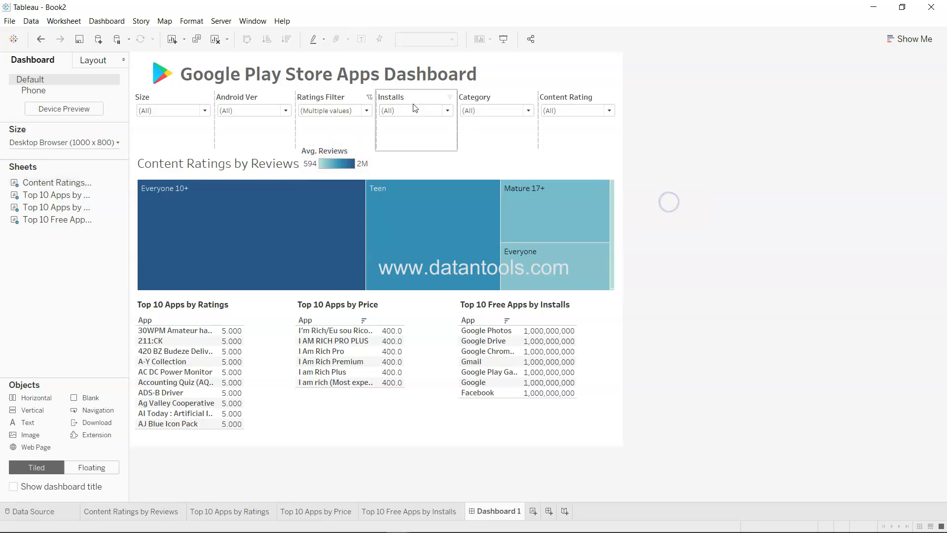
Step: Fine-tune the boundary between the dashboard title and the filter row so the title area is slightly taller
mouse_move(436, 89)
mouse_down()
mouse_move(436, 117)
mouse_move(441, 96)
mouse_up()
click(436, 118)
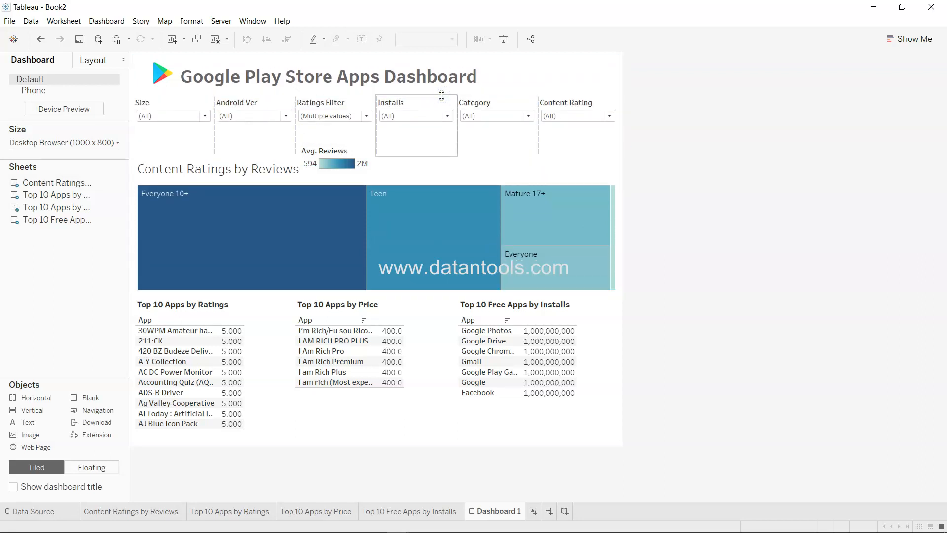
mouse_move(468, 191)
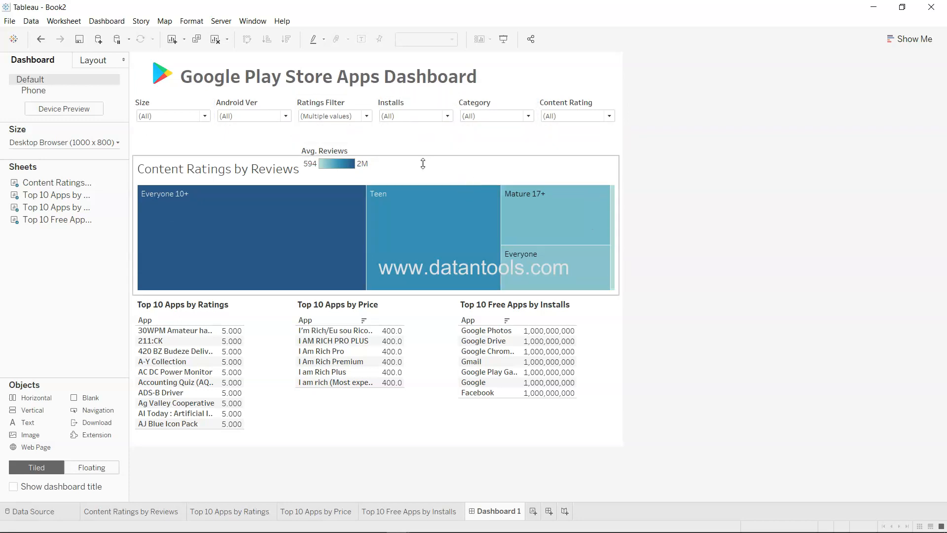
drag(428, 95, 429, 90)
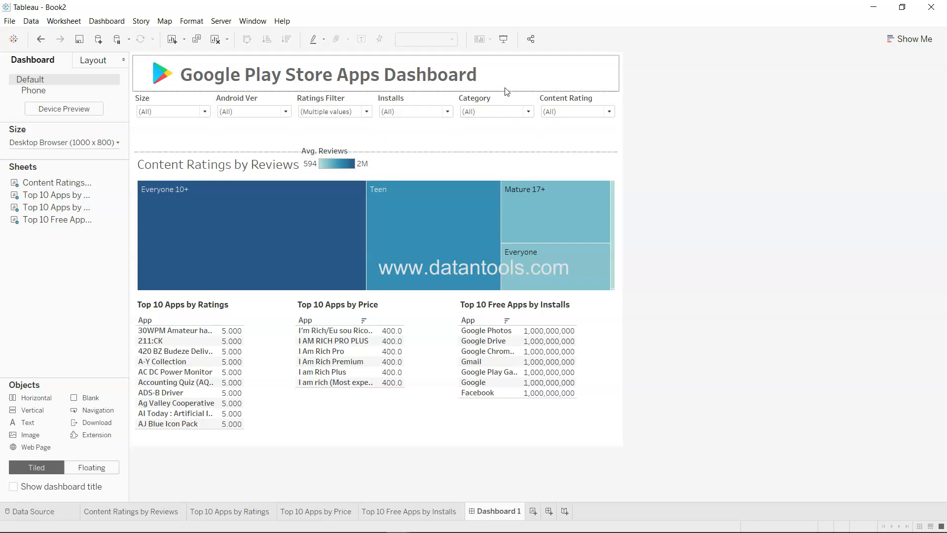
Step: Insert a blank spacer between the dashboard title and the filter row, move the Avg. Reviews legend clear, and shrink the spacer to a thin band
drag(96, 397, 215, 93)
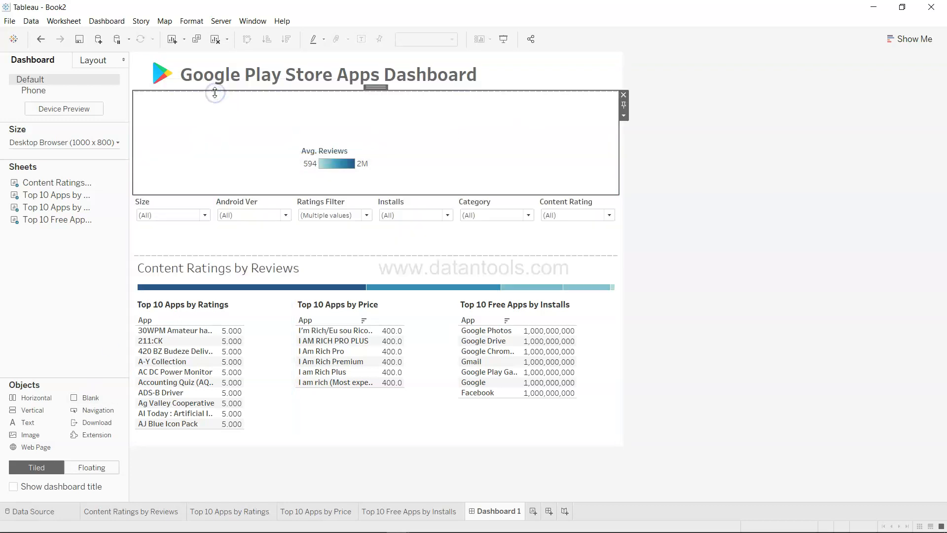
click(346, 148)
drag(335, 141, 346, 255)
drag(369, 194, 375, 100)
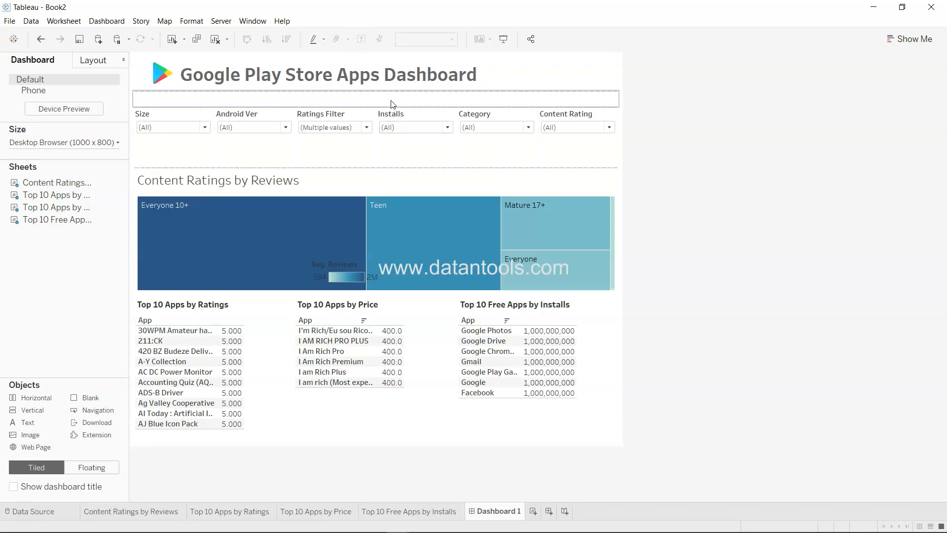
Step: Remove the empty space below the filters by extending the Content Ratings by Reviews treemap up to just beneath the filter row
click(397, 120)
click(293, 127)
click(369, 194)
drag(344, 168, 356, 140)
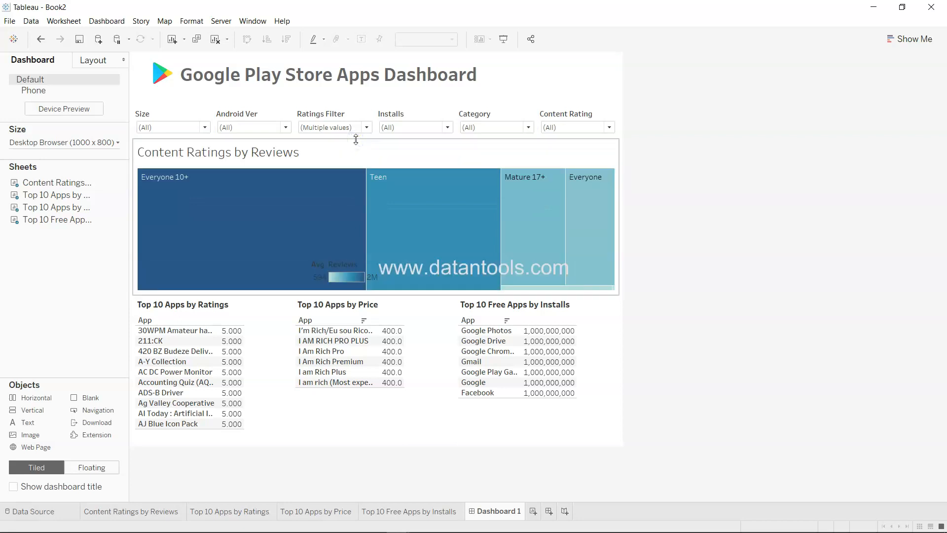
Step: Move the floating Avg. Reviews colour legend off the treemap and place it beside the Content Ratings by Reviews title
click(356, 267)
drag(350, 255, 350, 134)
click(740, 192)
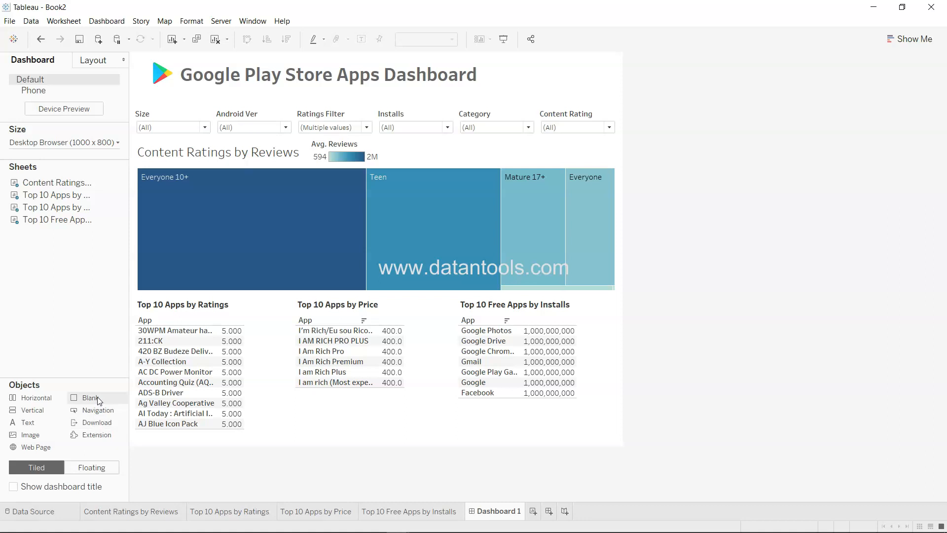
drag(98, 400, 401, 103)
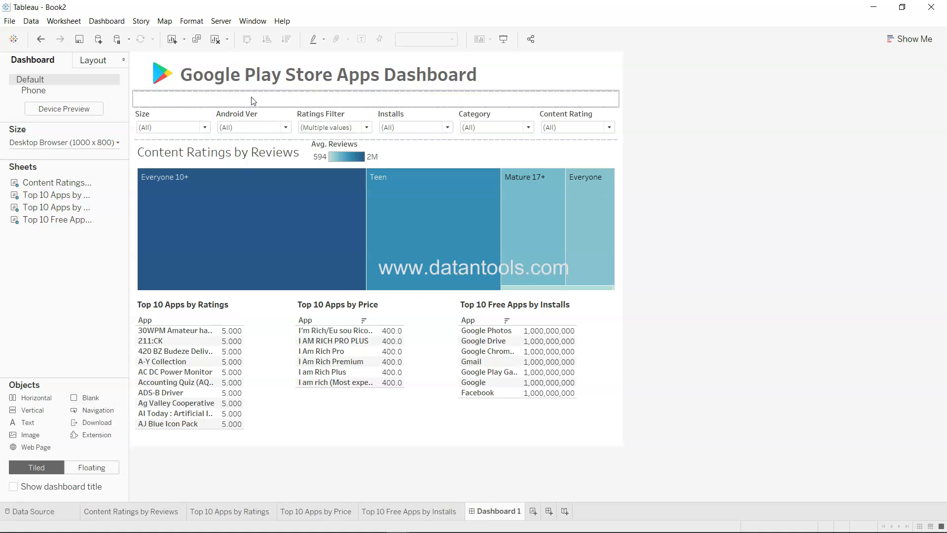
click(856, 251)
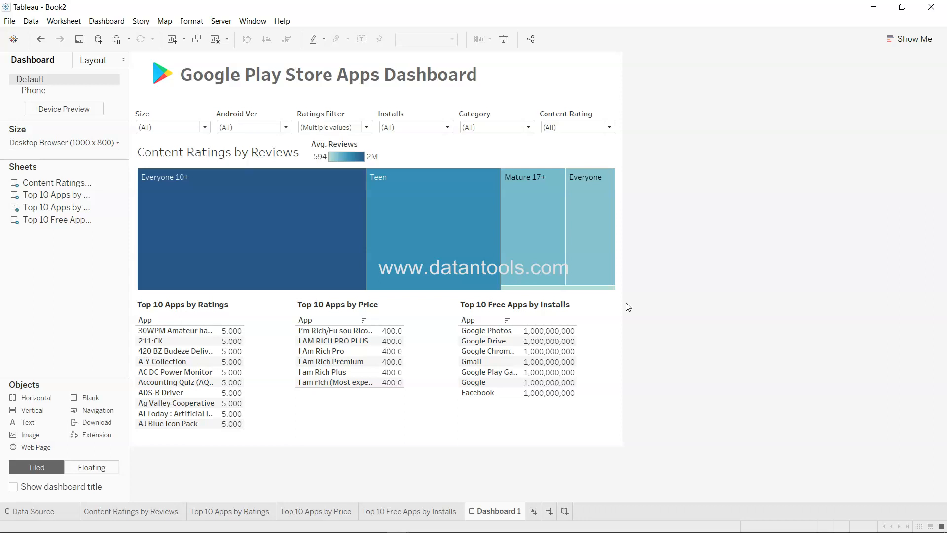
Step: Open the Content Ratings by Reviews worksheet
mouse_move(384, 355)
click(146, 514)
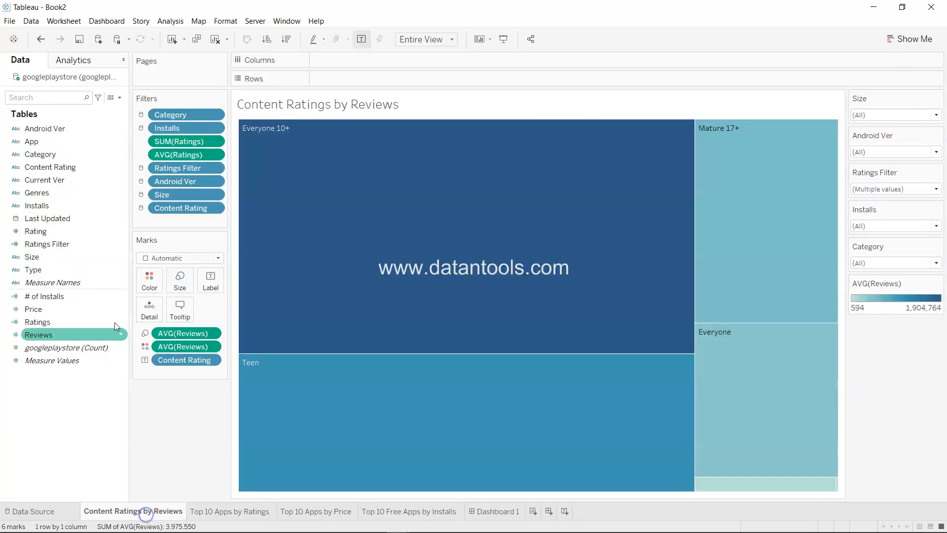